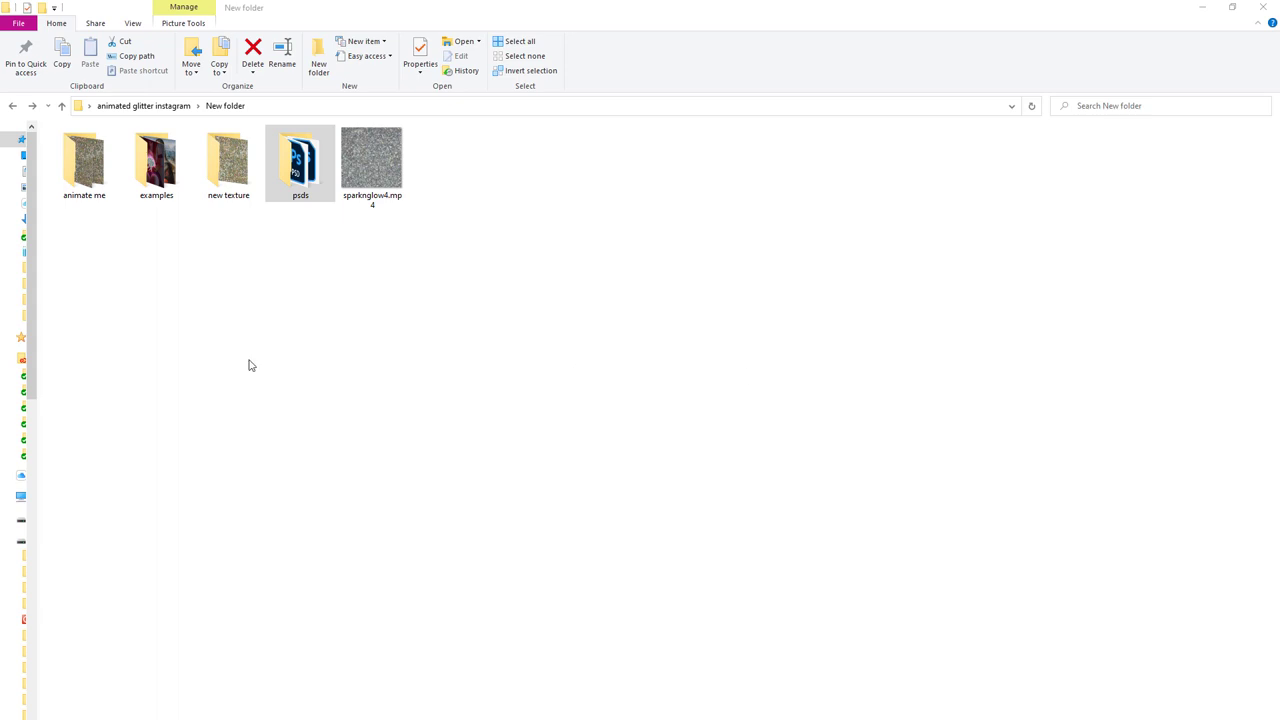
Open the psds folder, and in Photoshop move the floating Timeline panel above the Layers panel.
double_click(284, 165)
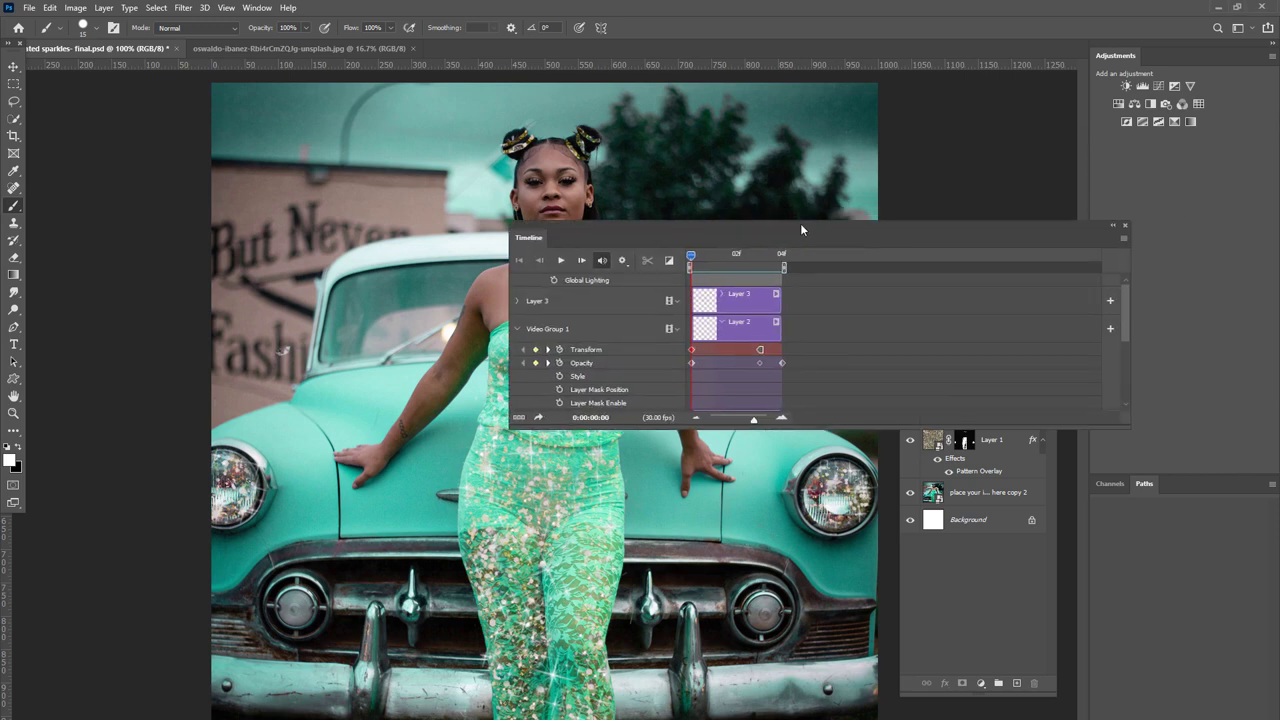
left_click_drag(800, 223, 1188, 76)
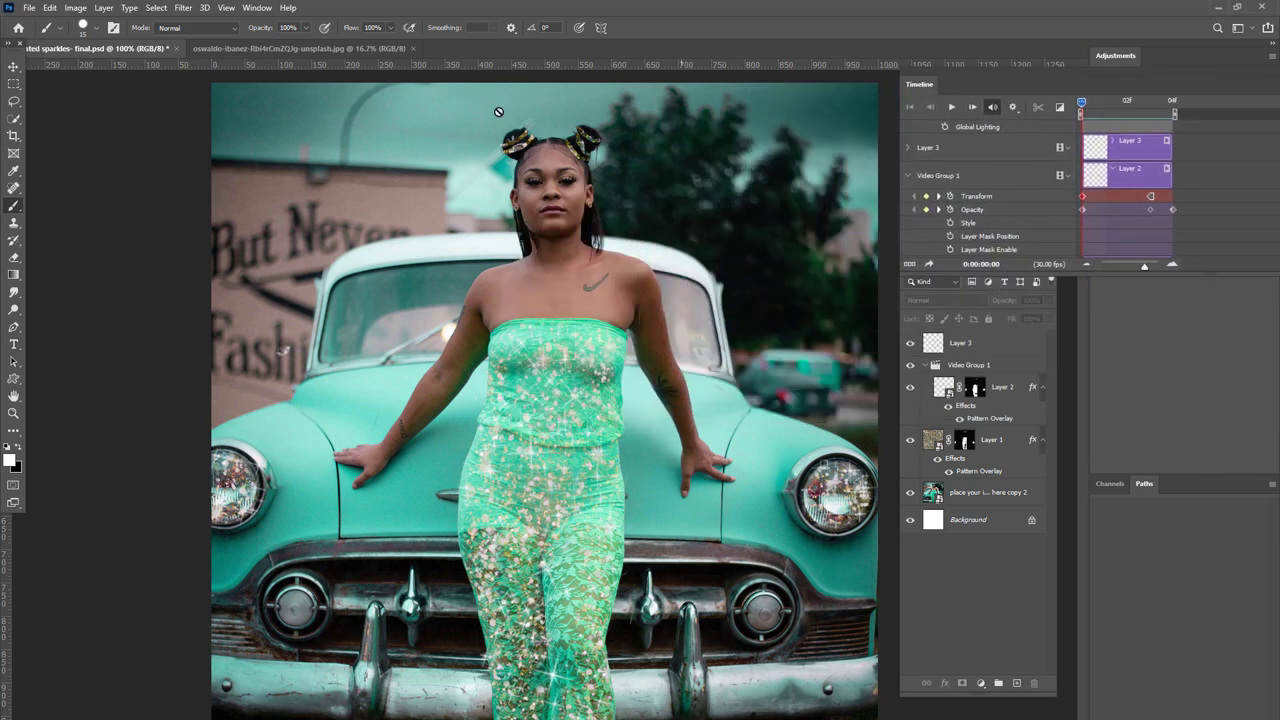
Play back the sparkle animation in the timeline and stop the playback.
left_click(256, 7)
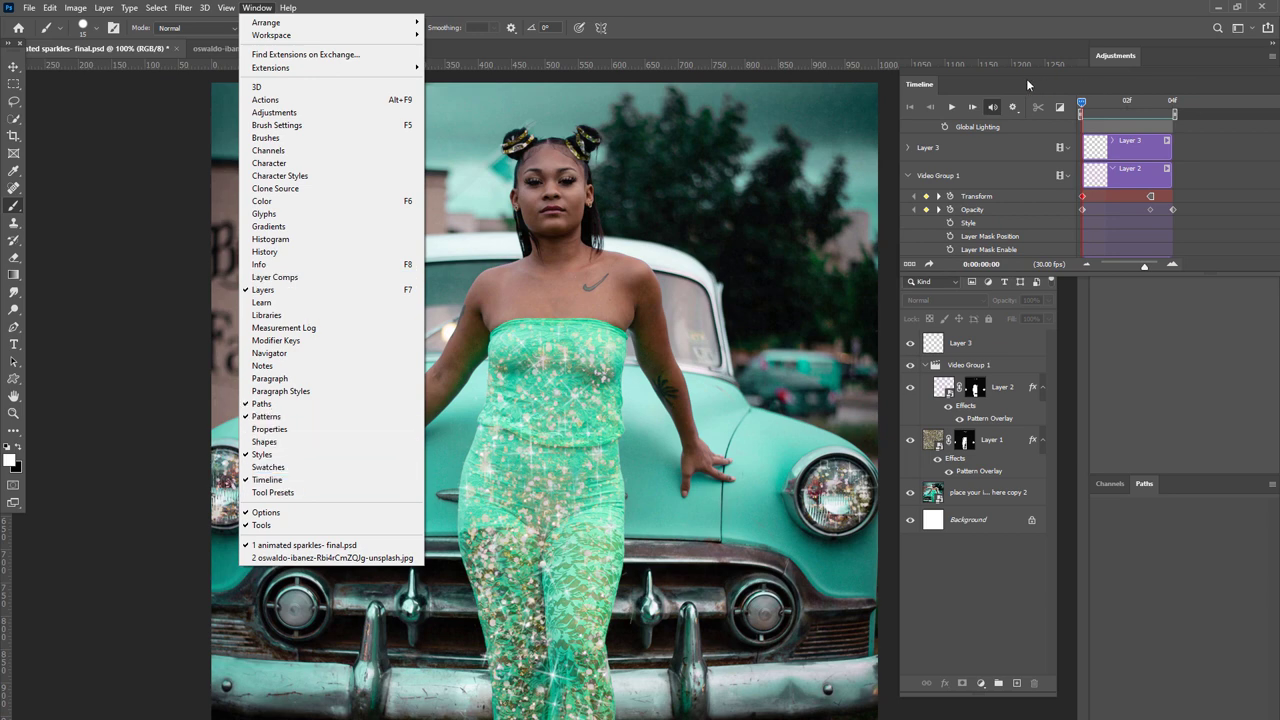
left_click(996, 80)
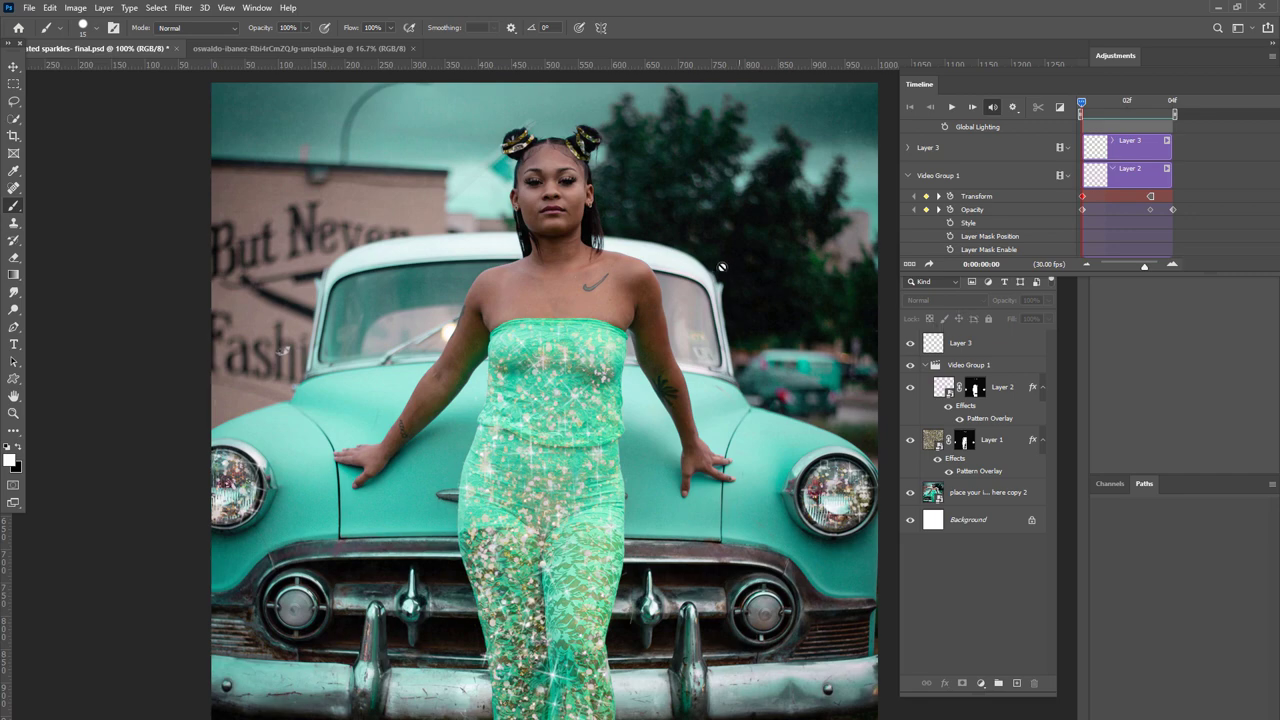
left_click(952, 107)
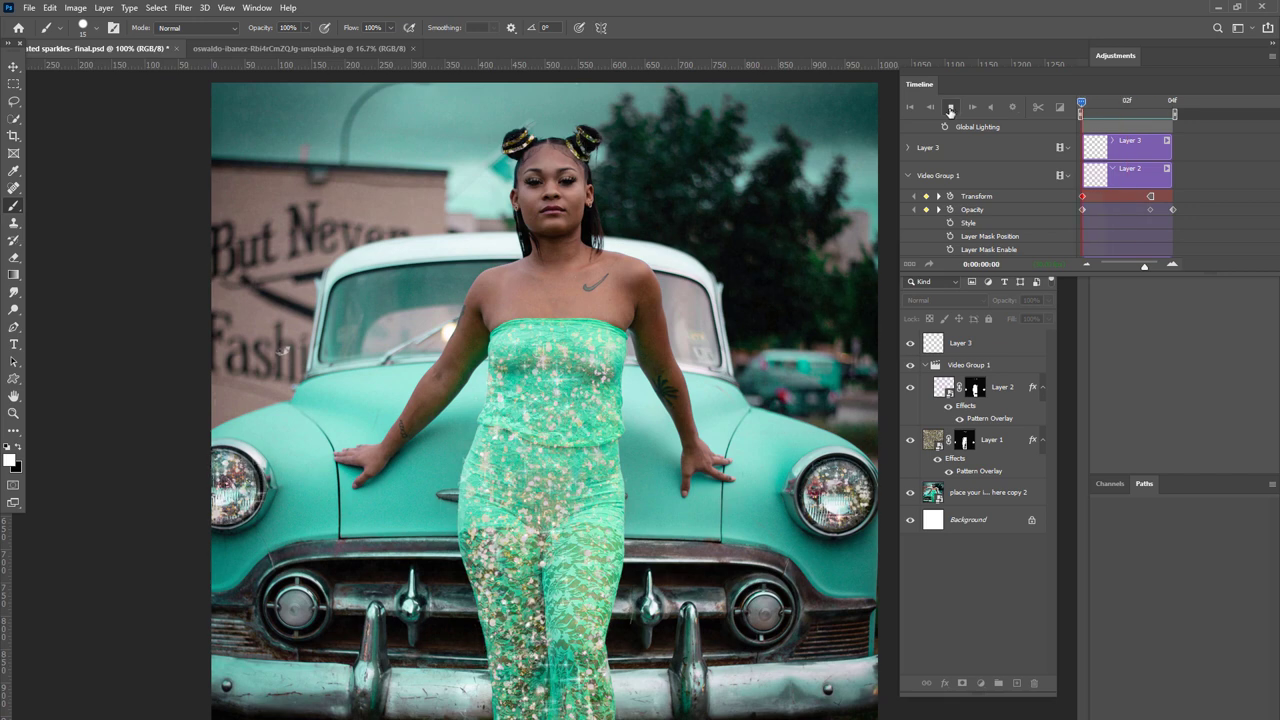
left_click(951, 108)
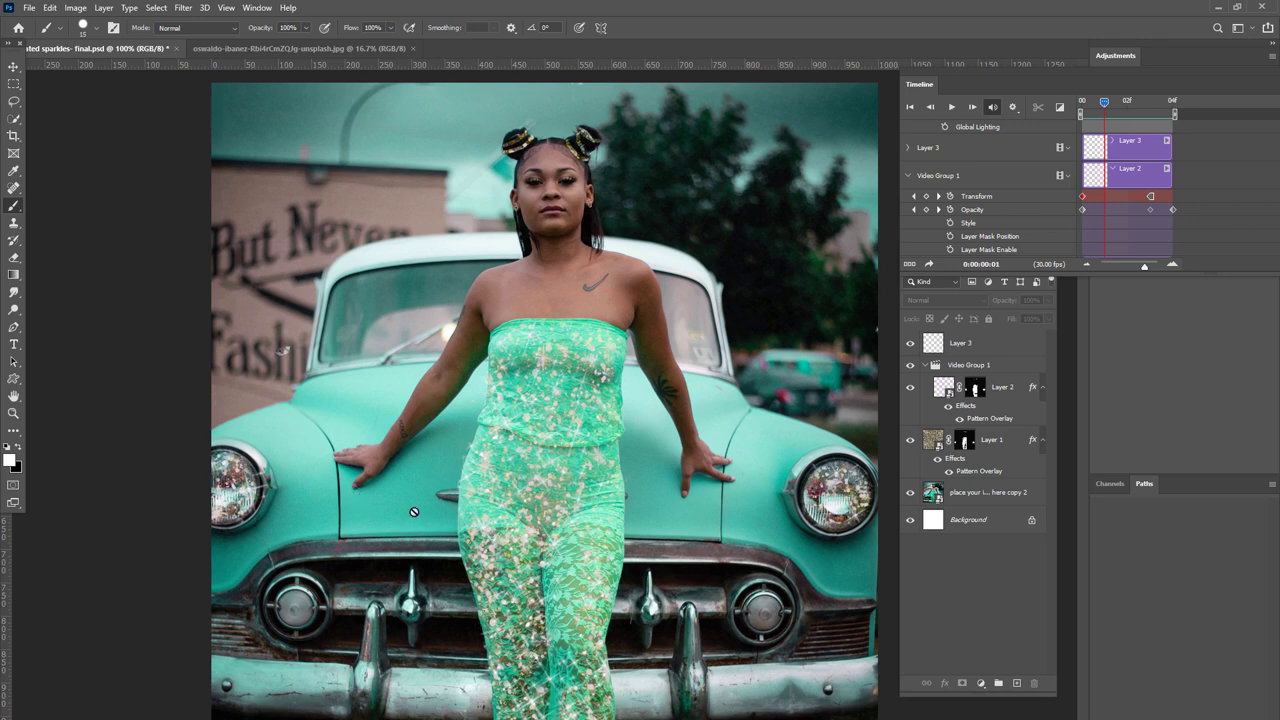
Open the contents of the "place your image here copy 2" smart object for editing.
left_click(935, 494)
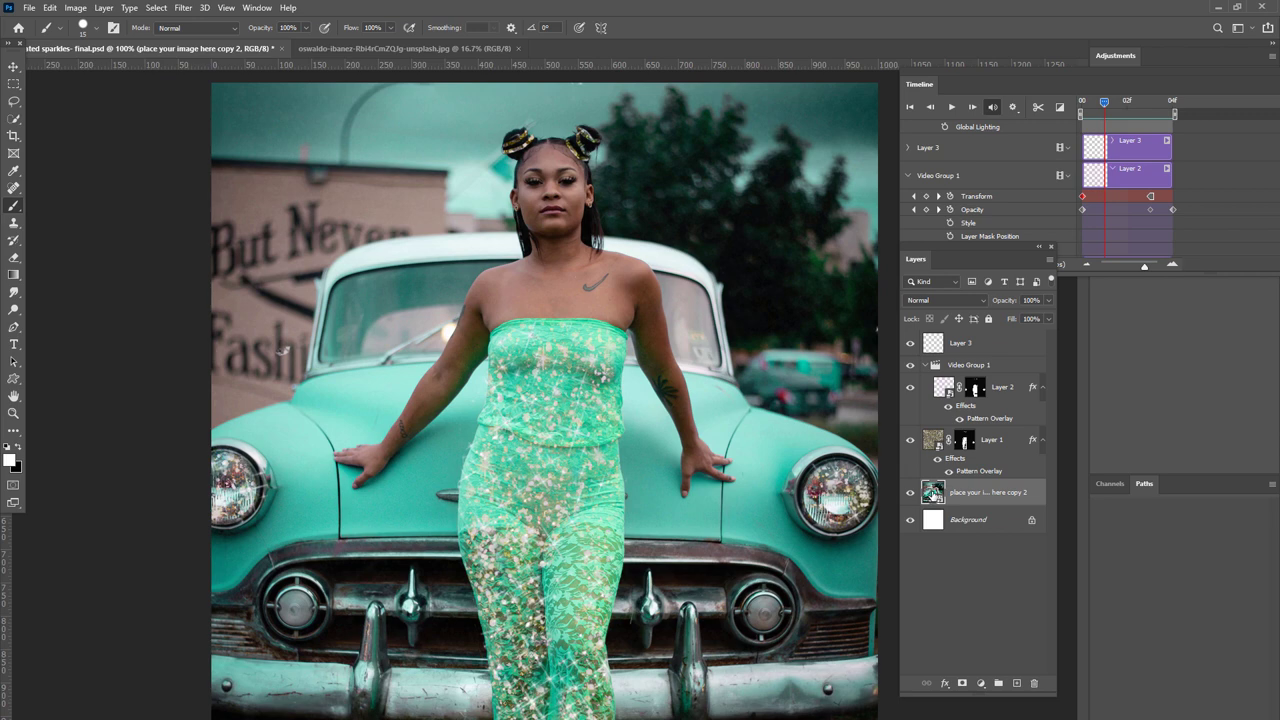
double_click(932, 492)
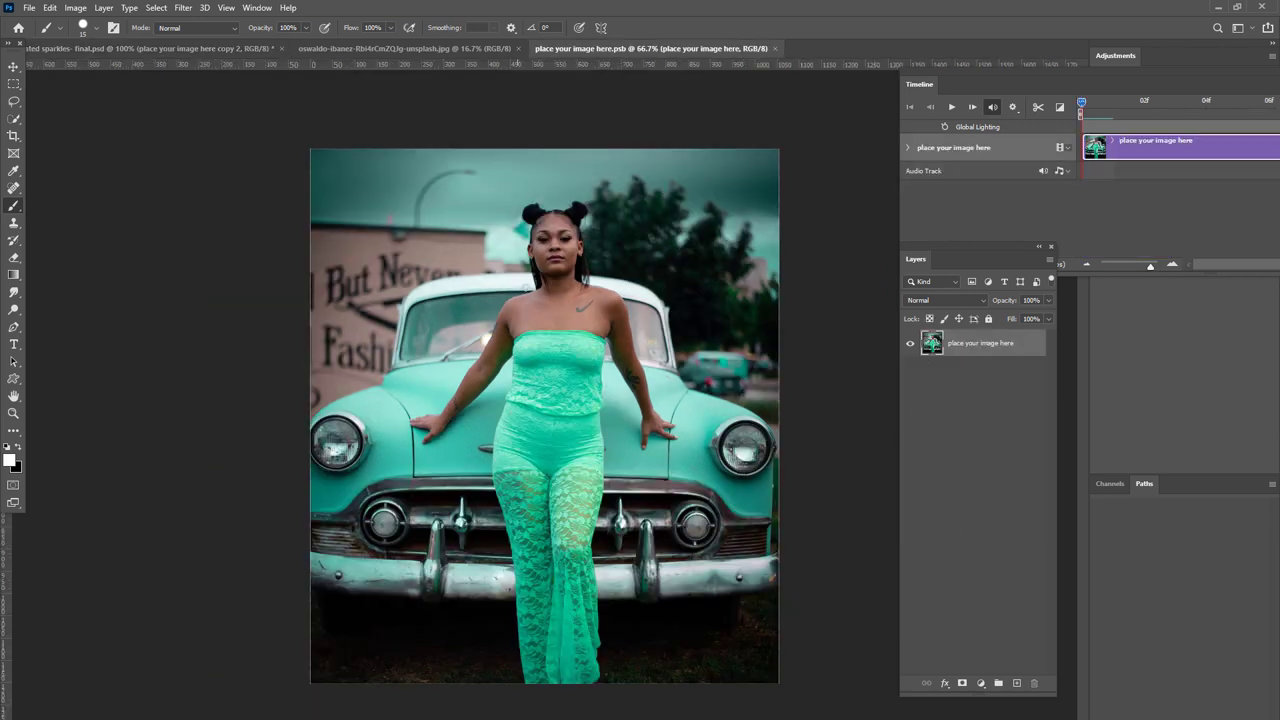
Unlock the background layer of the pink-dress photo, copy the whole image and paste it into place your image here.psb.
left_click(338, 48)
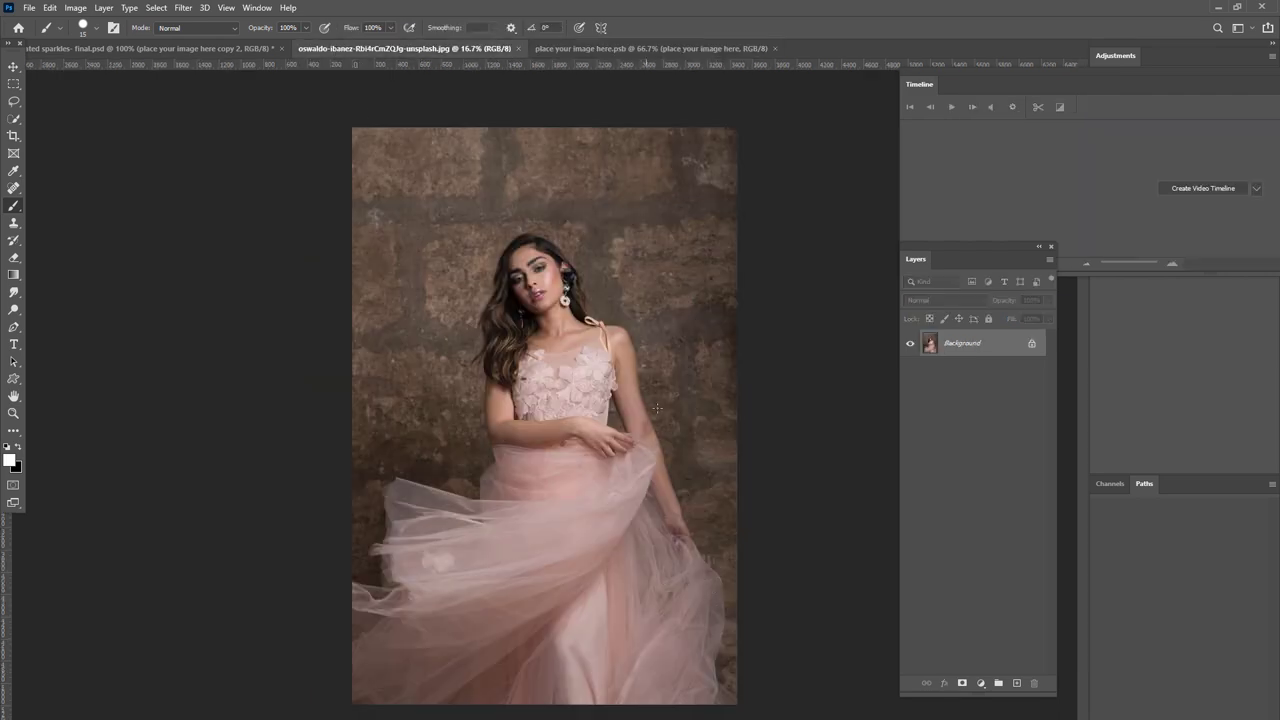
left_click(13, 66)
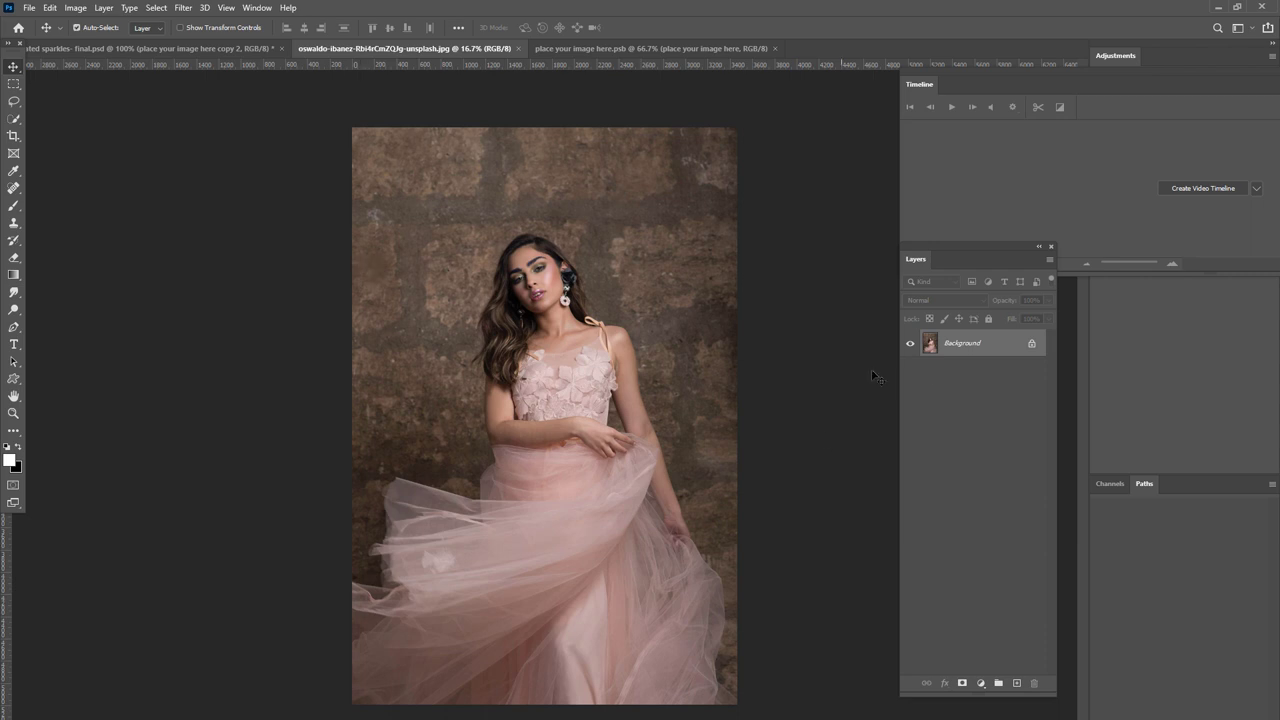
left_click(1032, 340)
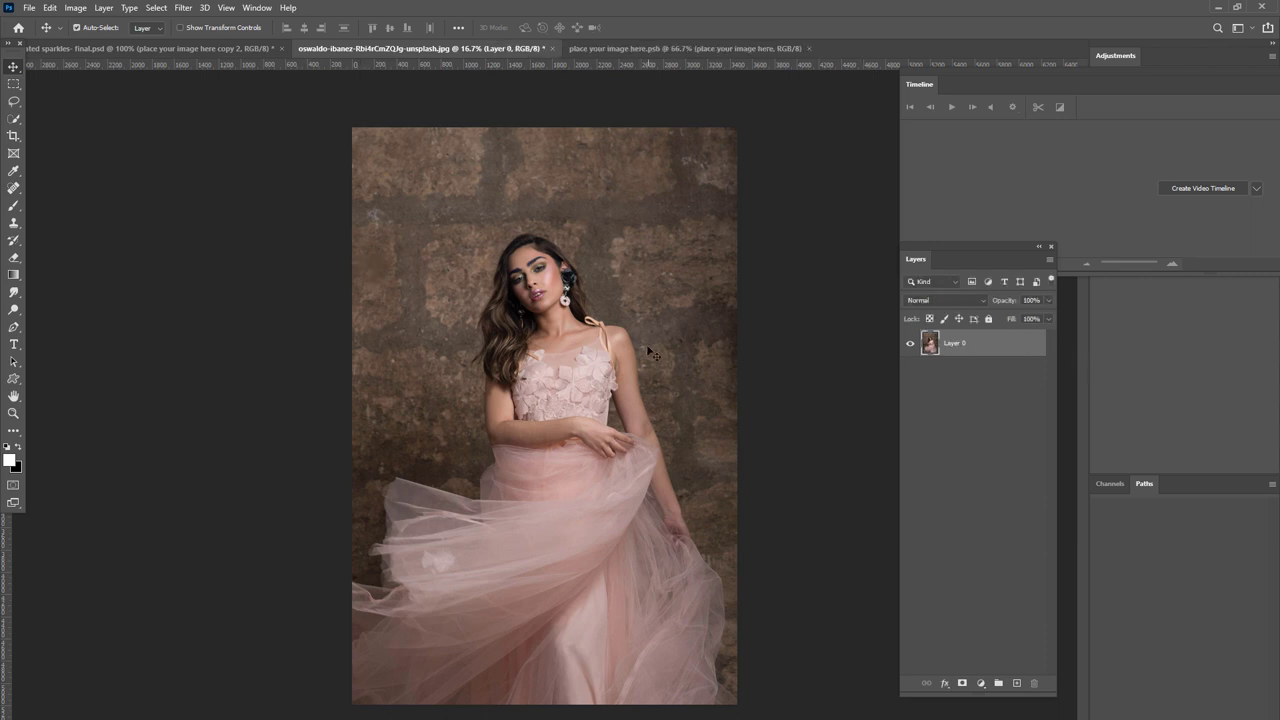
key("ctrl+a")
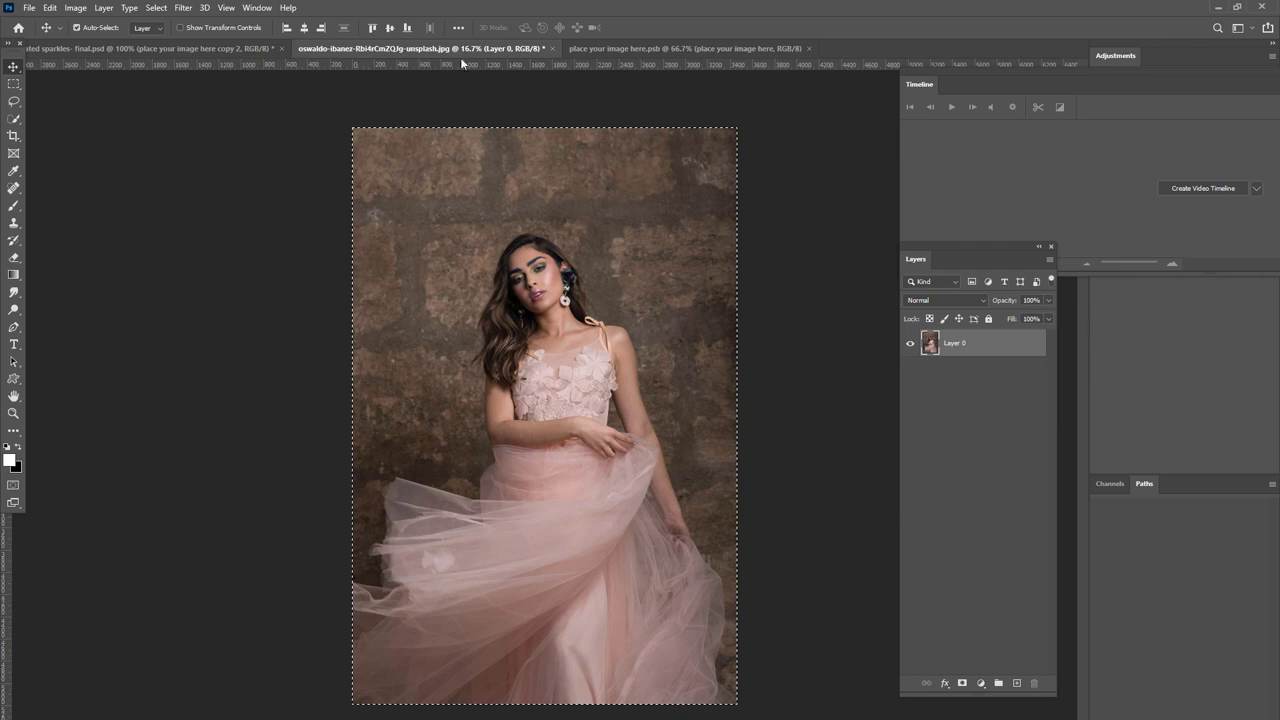
left_click(609, 52)
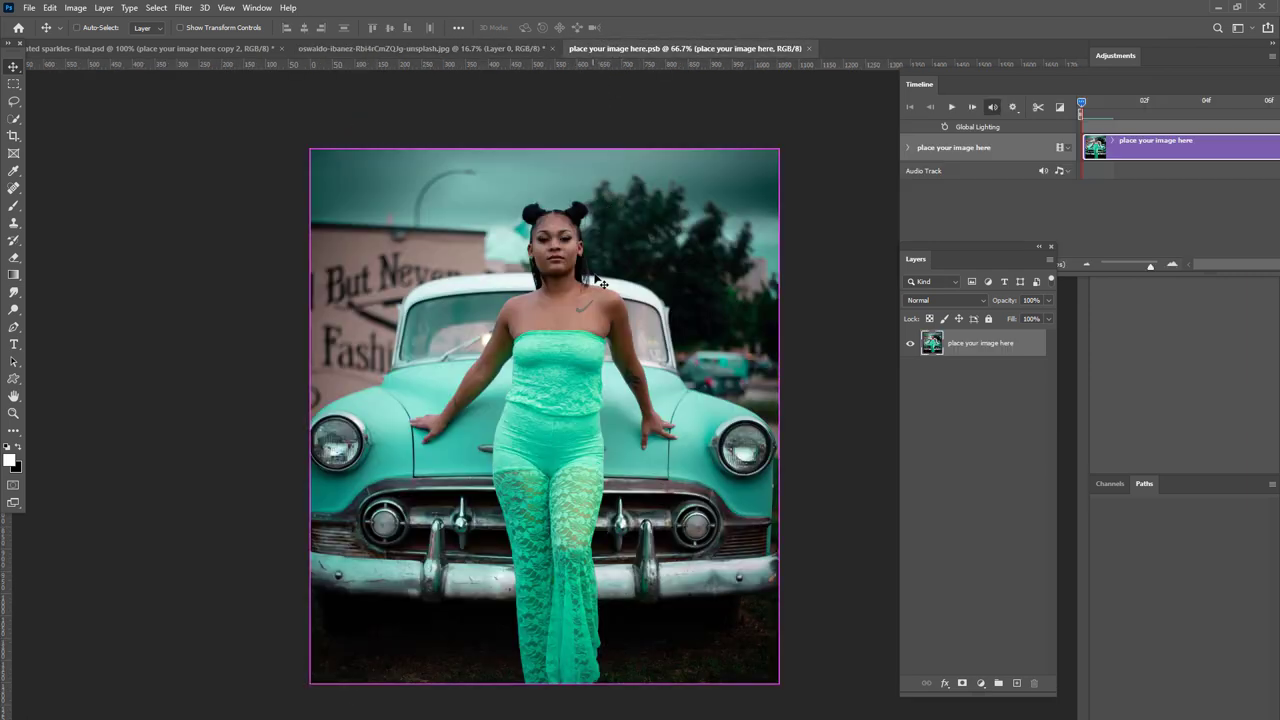
key("ctrl+v")
Scale the pasted photo to 32.97% and position it so the woman is centred and the canvas is filled.
key("ctrl+t")
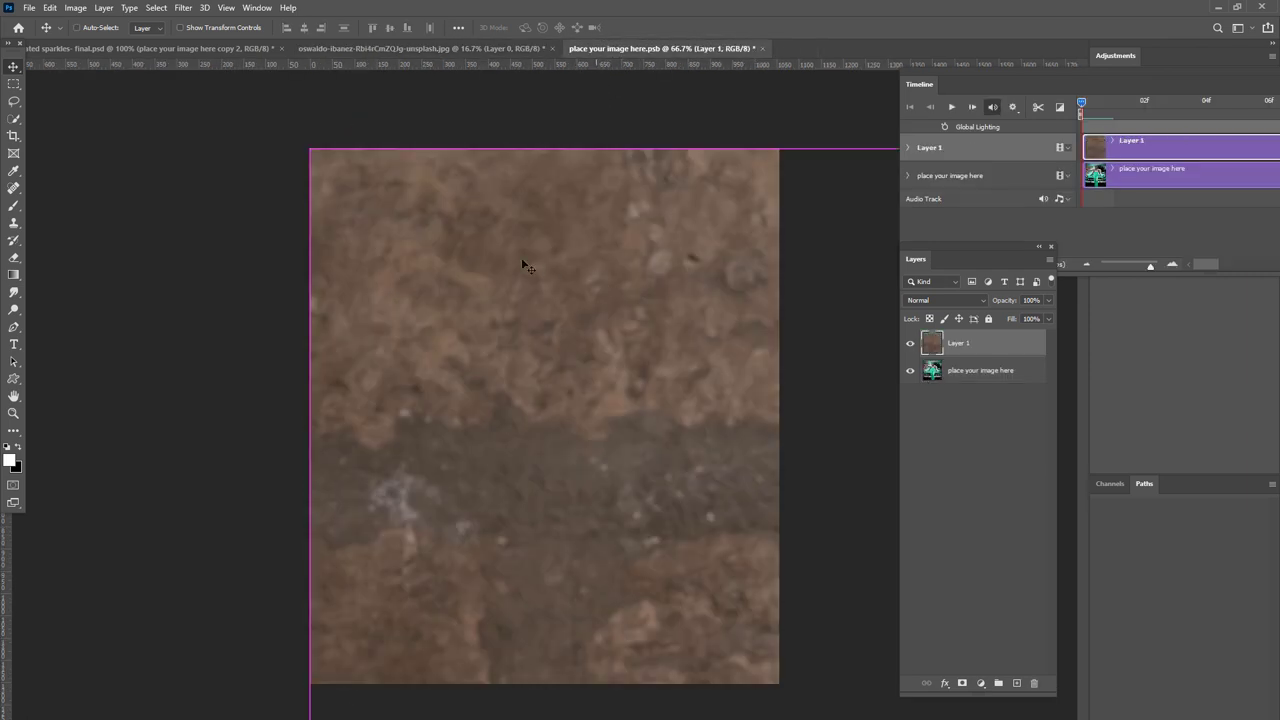
left_click_drag(310, 149, 623, 620)
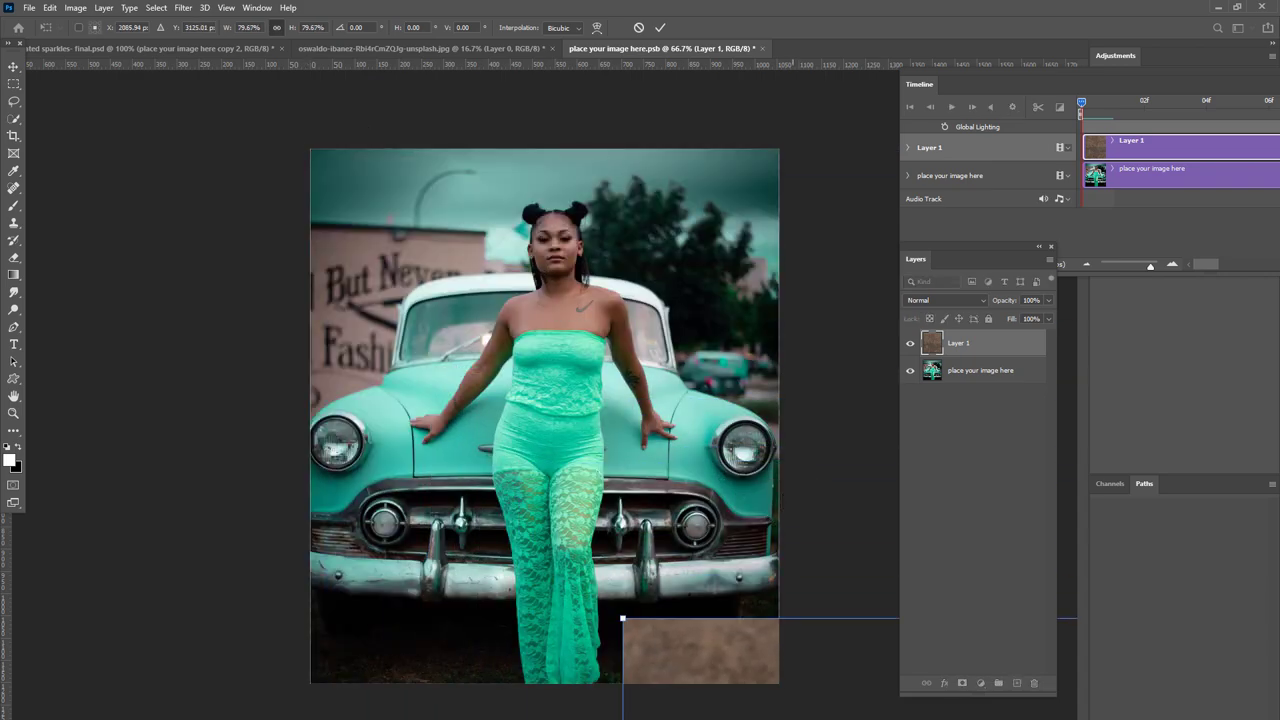
left_click_drag(669, 687, 456, 197)
left_click_drag(204, 86, 469, 486)
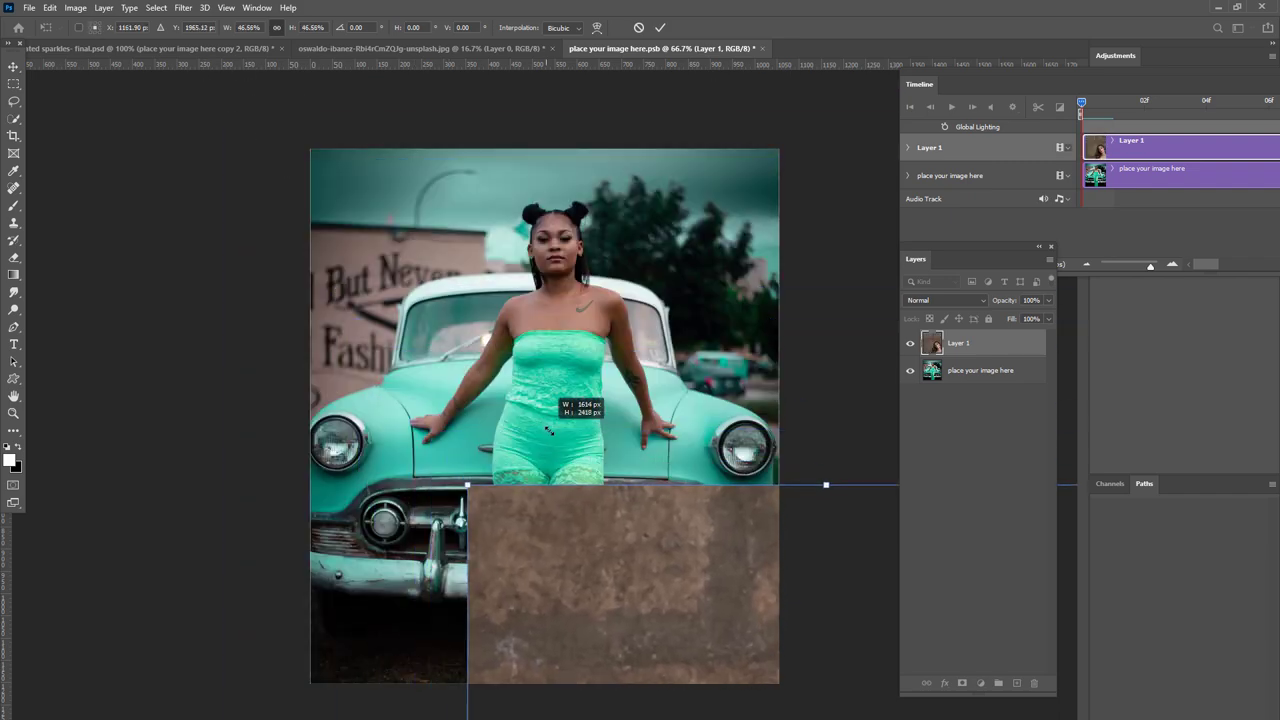
left_click_drag(563, 549, 389, 195)
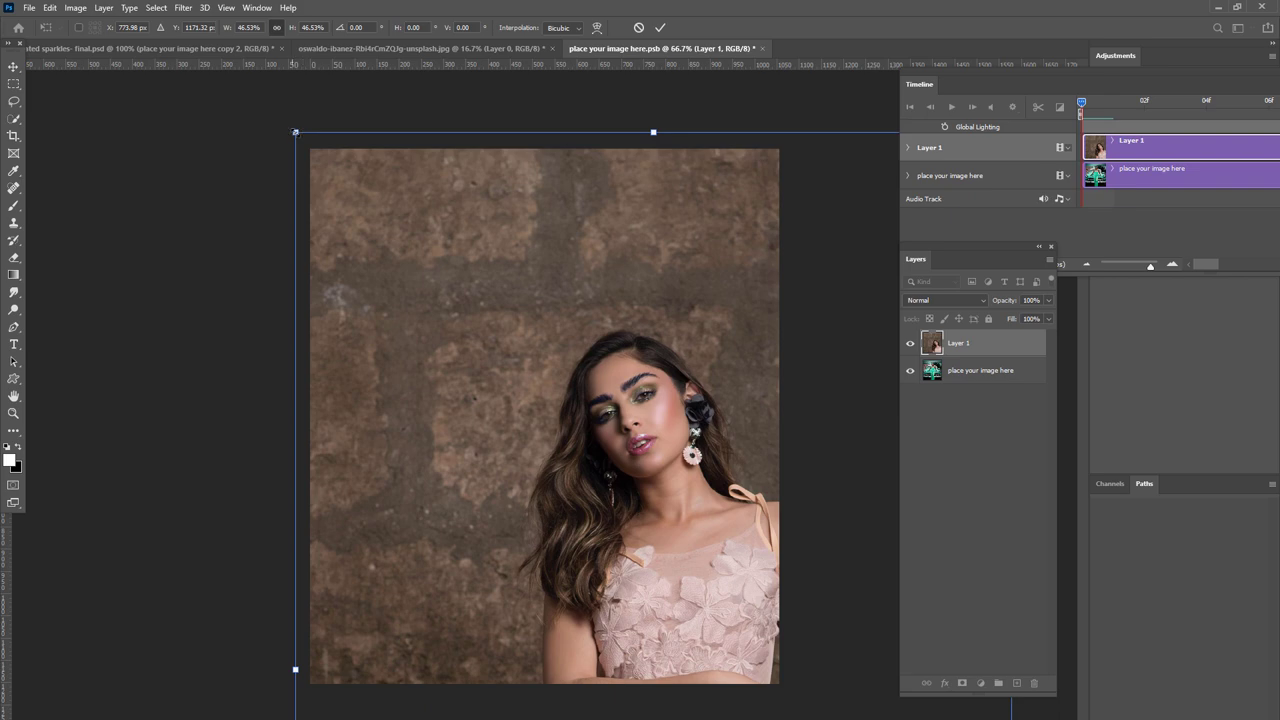
left_click_drag(295, 131, 504, 444)
left_click_drag(614, 488, 387, 112)
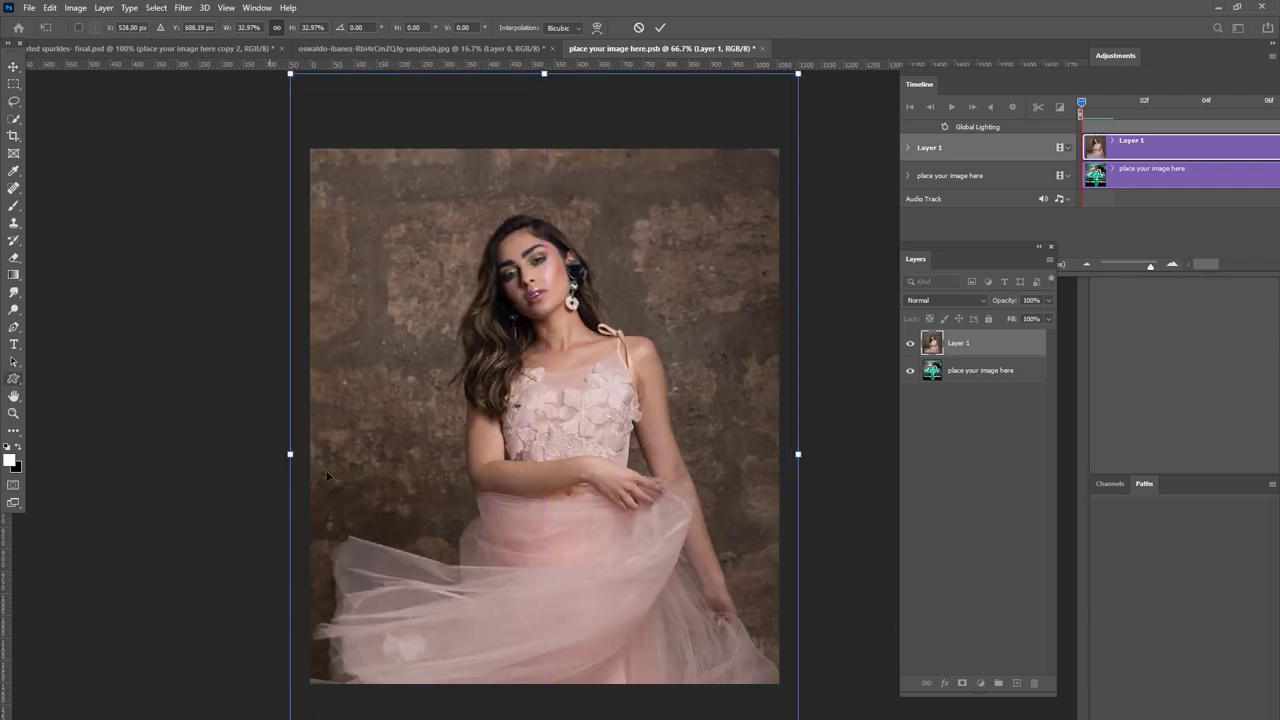
mouse_move(404, 454)
left_mouse_down()
mouse_move(391, 450)
mouse_move(396, 462)
left_mouse_up()
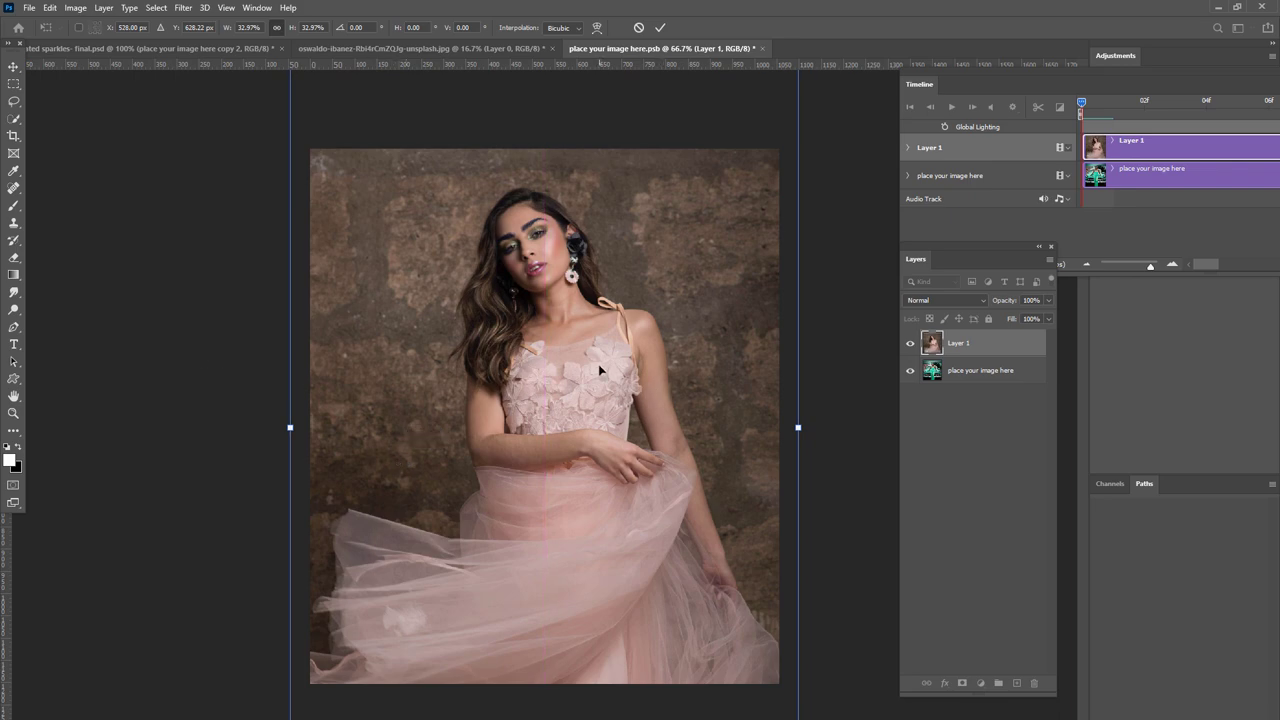
key("Return")
Delete the original "place your image here" layer beneath the new photo.
left_click(957, 375)
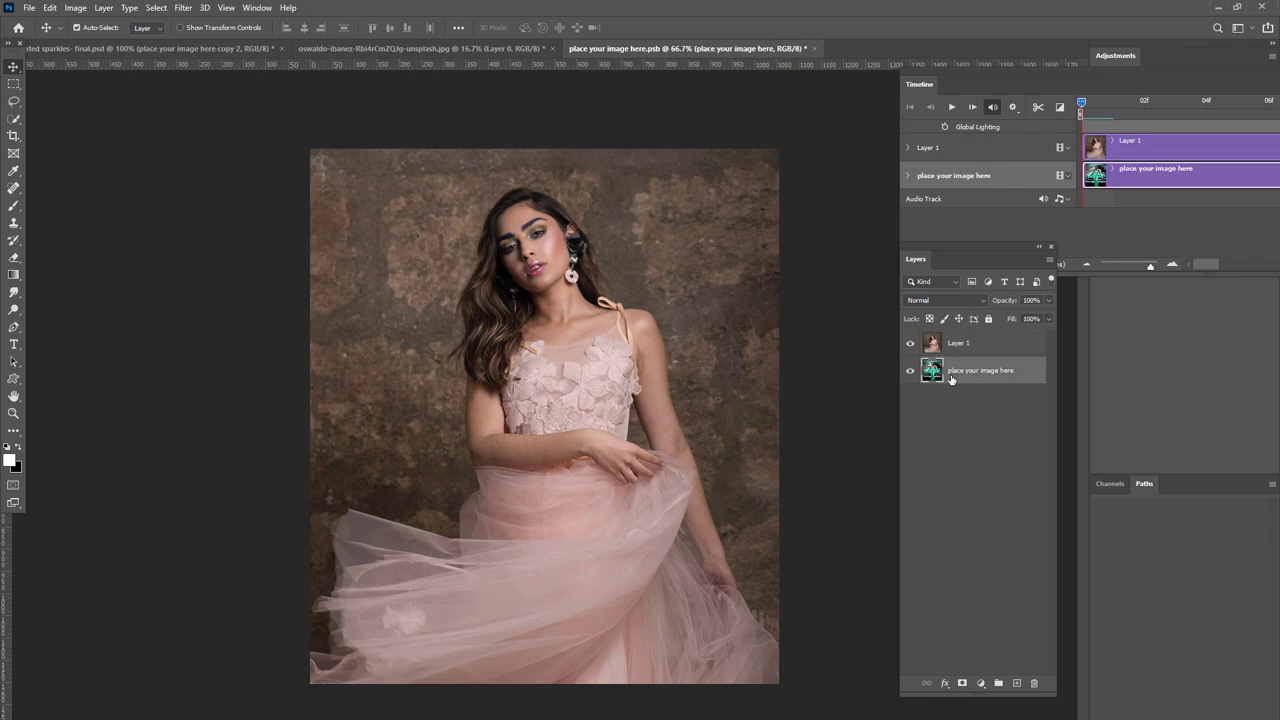
key("Delete")
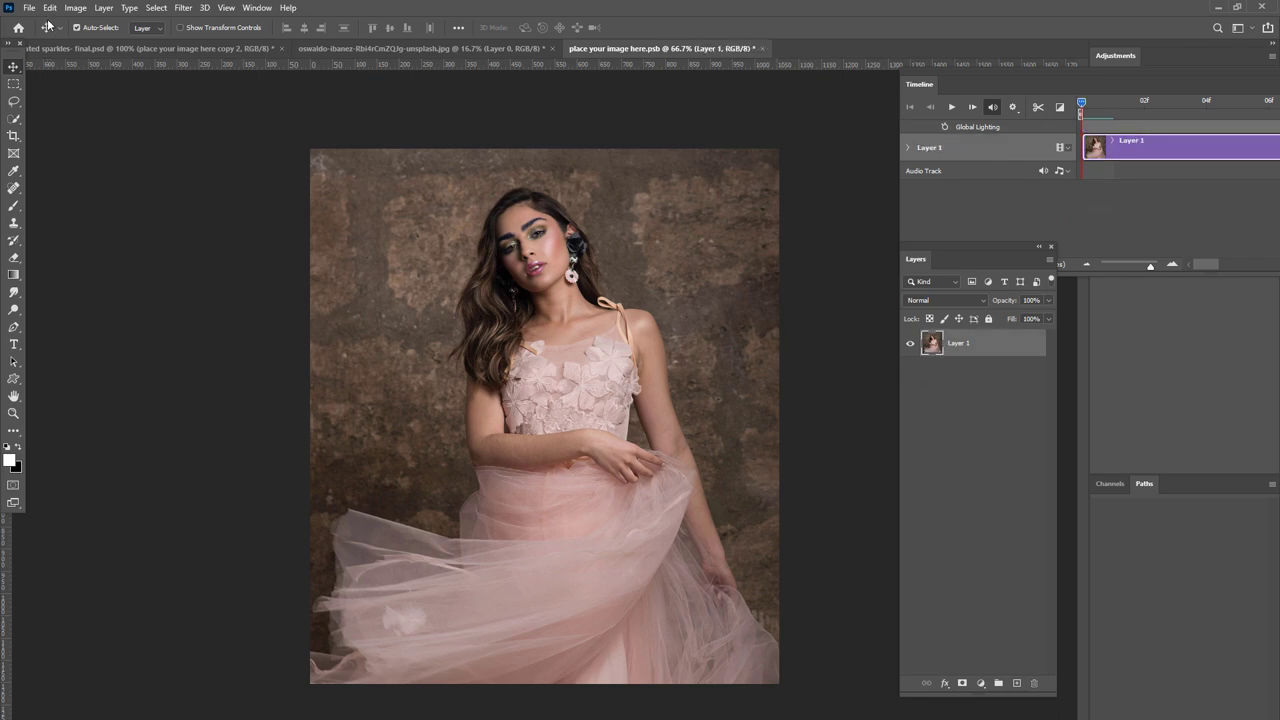
Apply Levels to the new photo with input values of 25 for shadows, 0.9 for midtones and 233 for highlights.
left_click(76, 8)
mouse_move(106, 48)
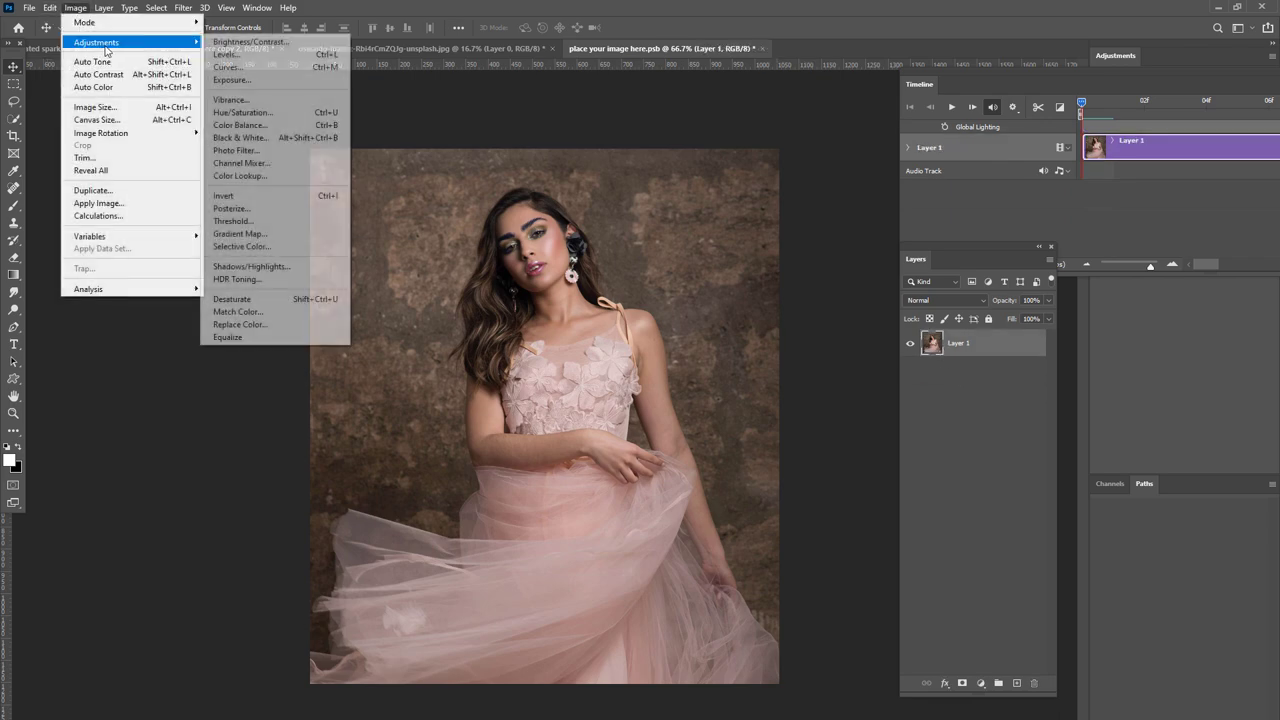
left_click(248, 55)
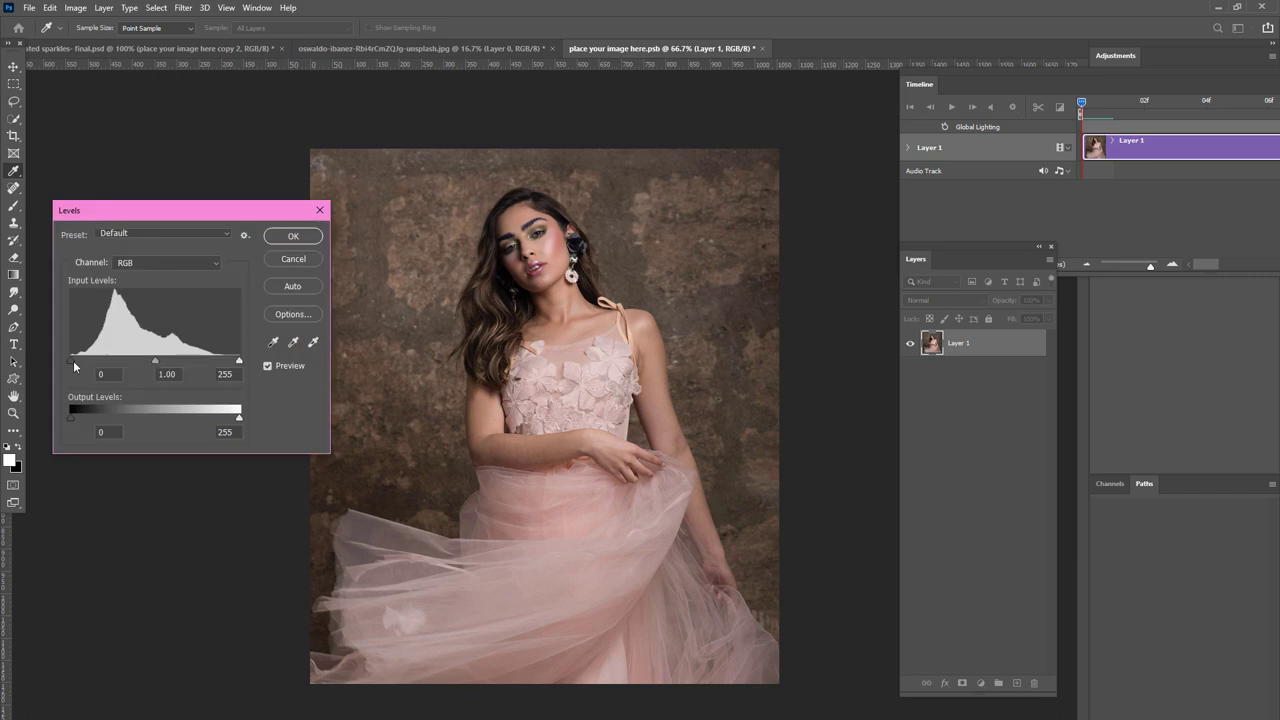
left_click_drag(73, 362, 170, 364)
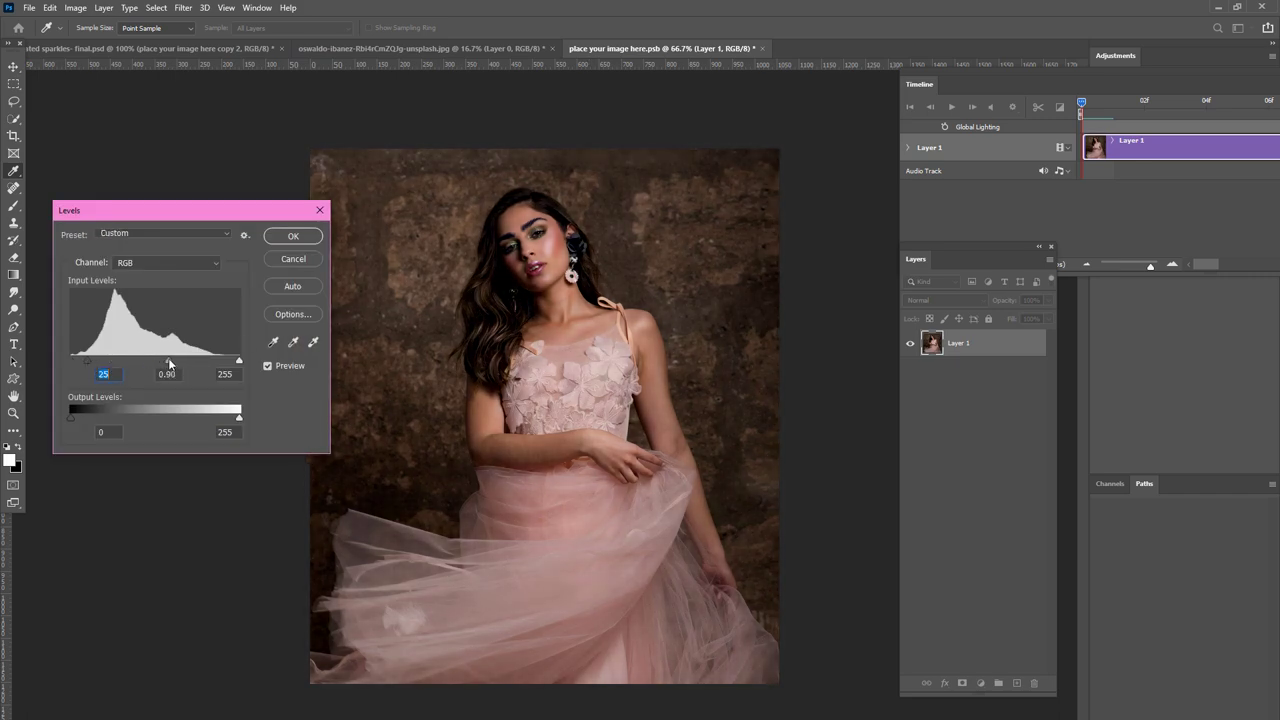
left_click(170, 364)
left_click_drag(241, 361, 224, 362)
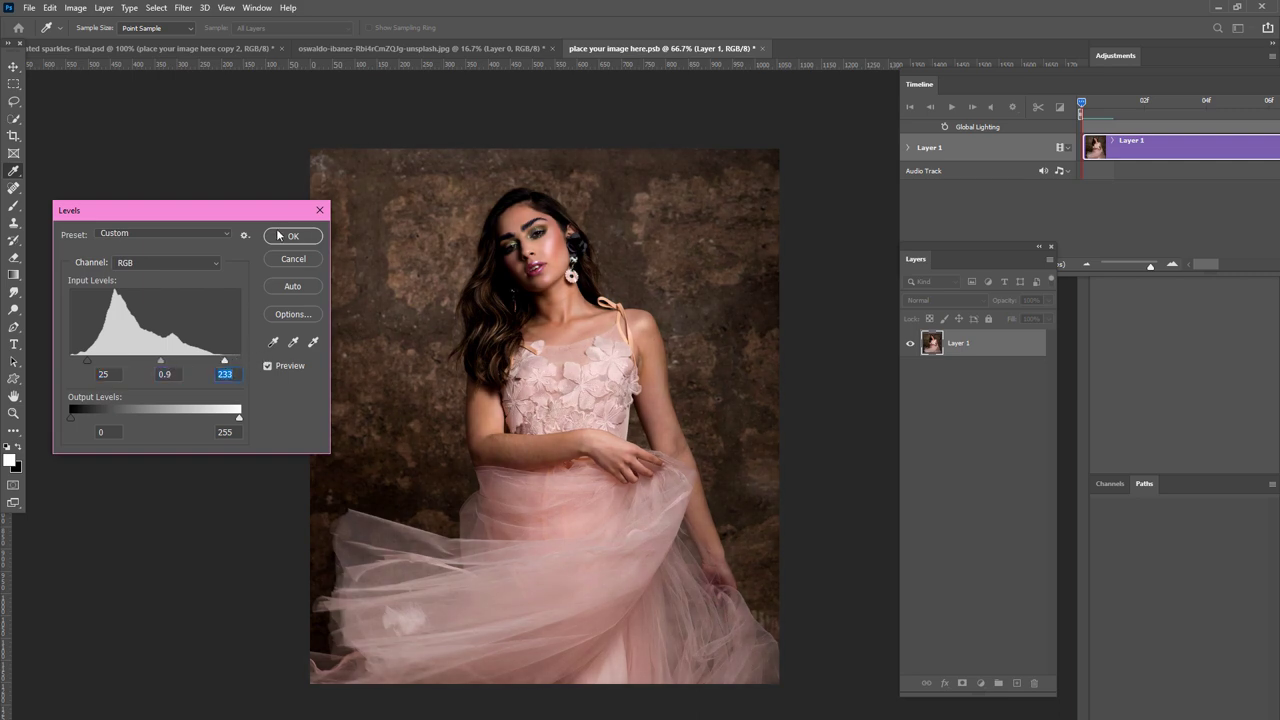
left_click(286, 237)
key("v")
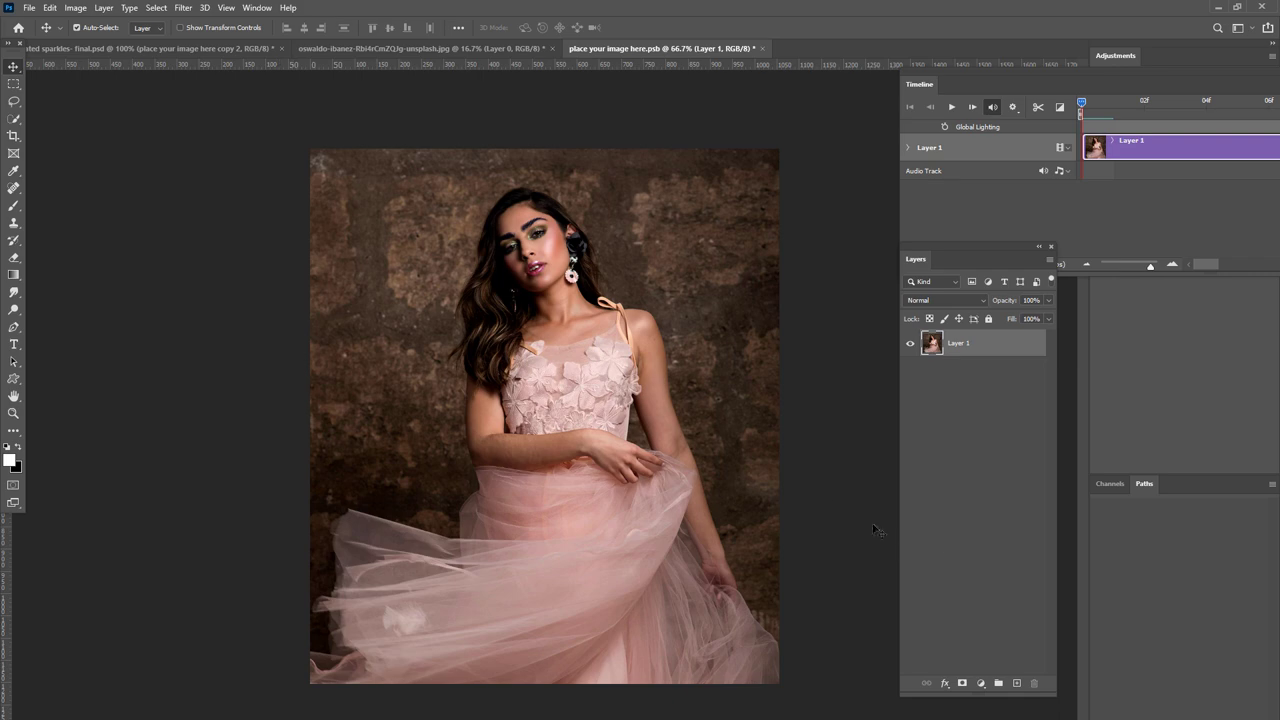
Save and close the smart object document, and close the source photo to return to the animated sparkles document.
left_click(583, 312)
key("ctrl+s")
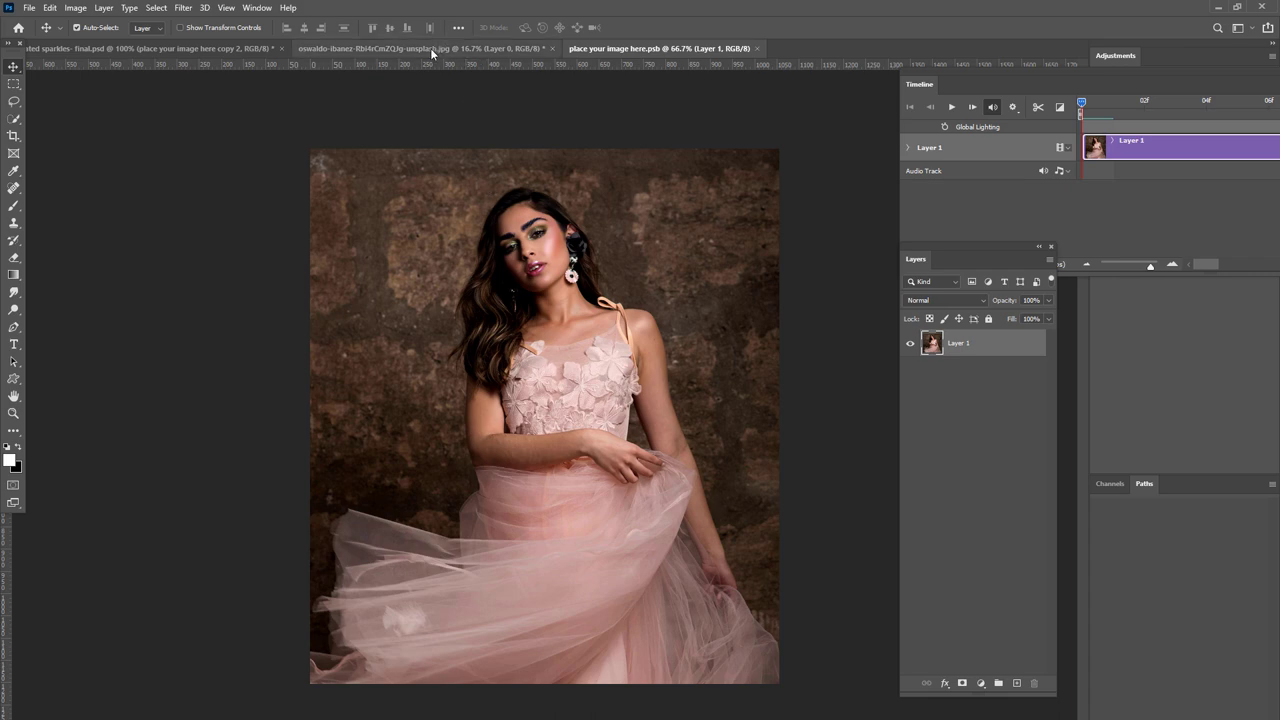
left_click(756, 49)
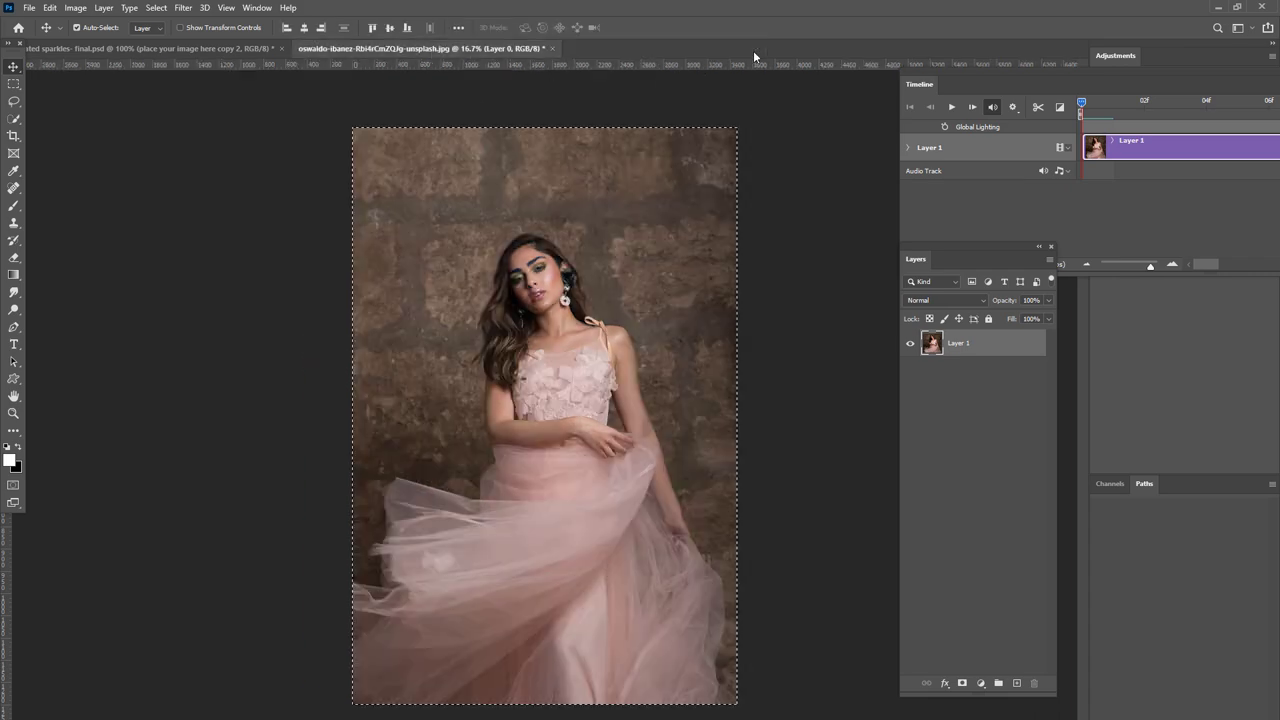
left_click(554, 48)
left_click(640, 294)
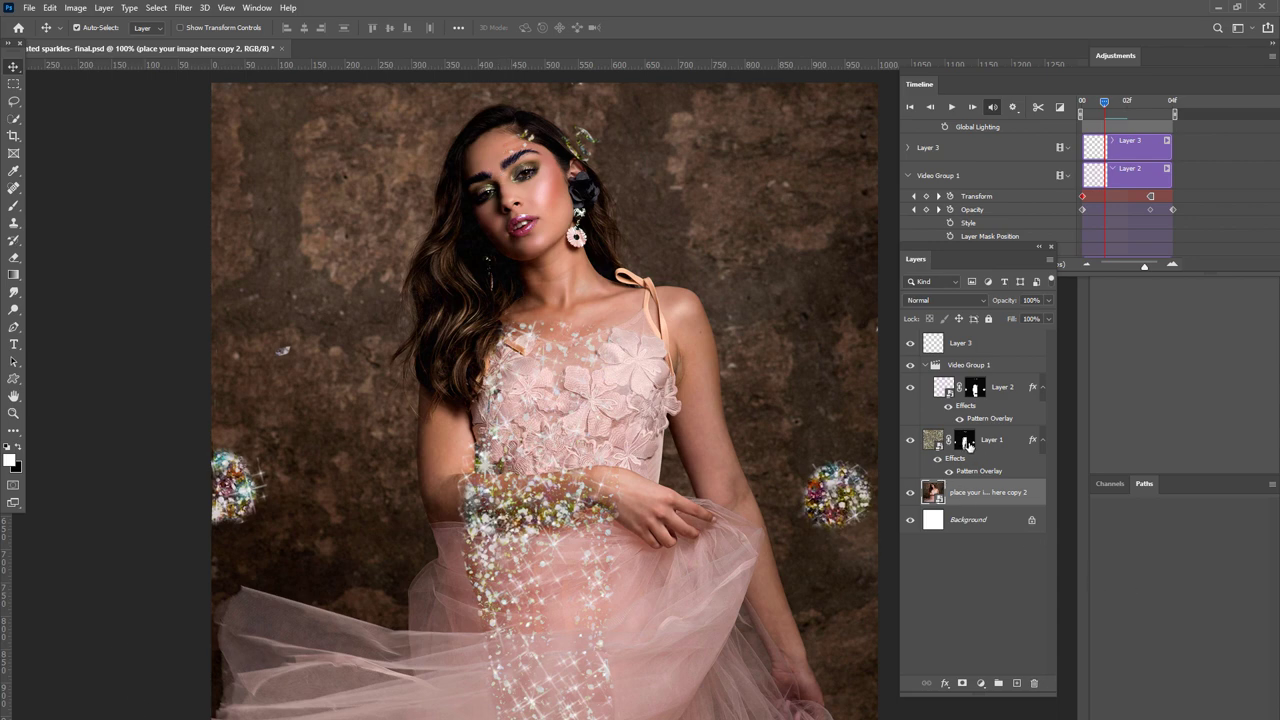
Paint a white zigzag Brush stroke on Layer 1's mask beside the woman's arm to reveal glitter there.
left_click(965, 444)
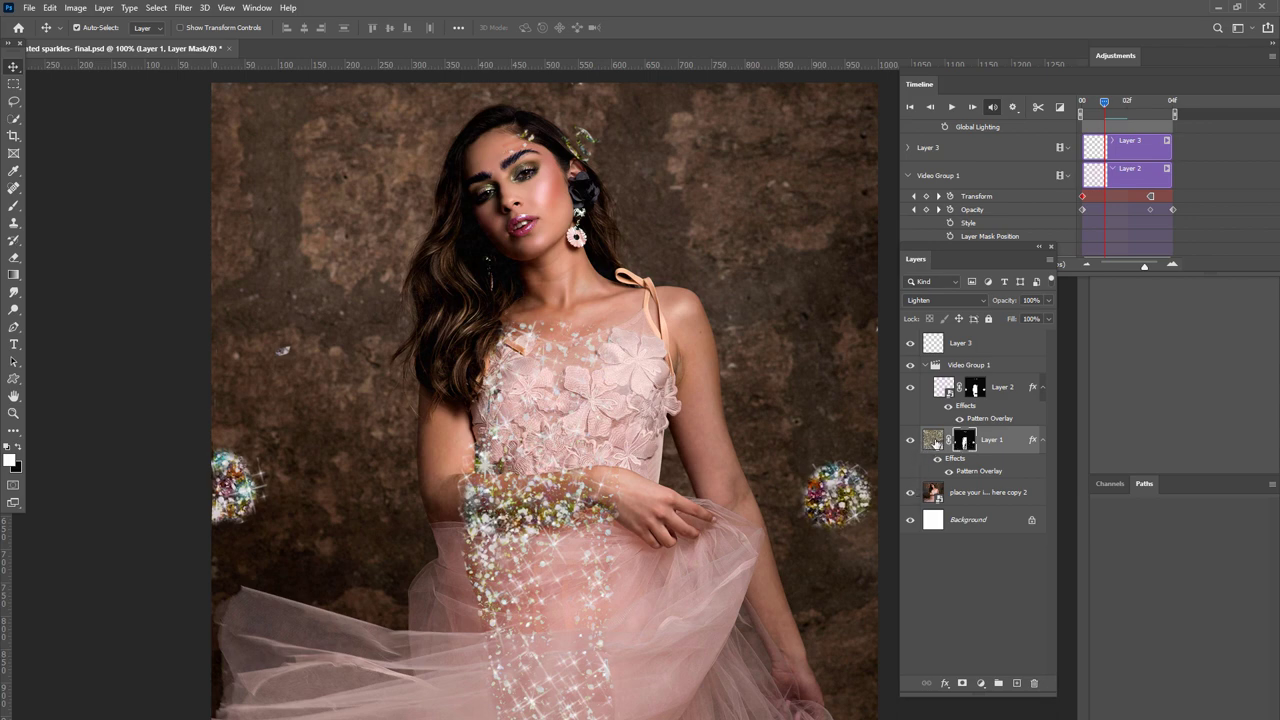
left_click(935, 443)
left_click(962, 443)
left_click(13, 205)
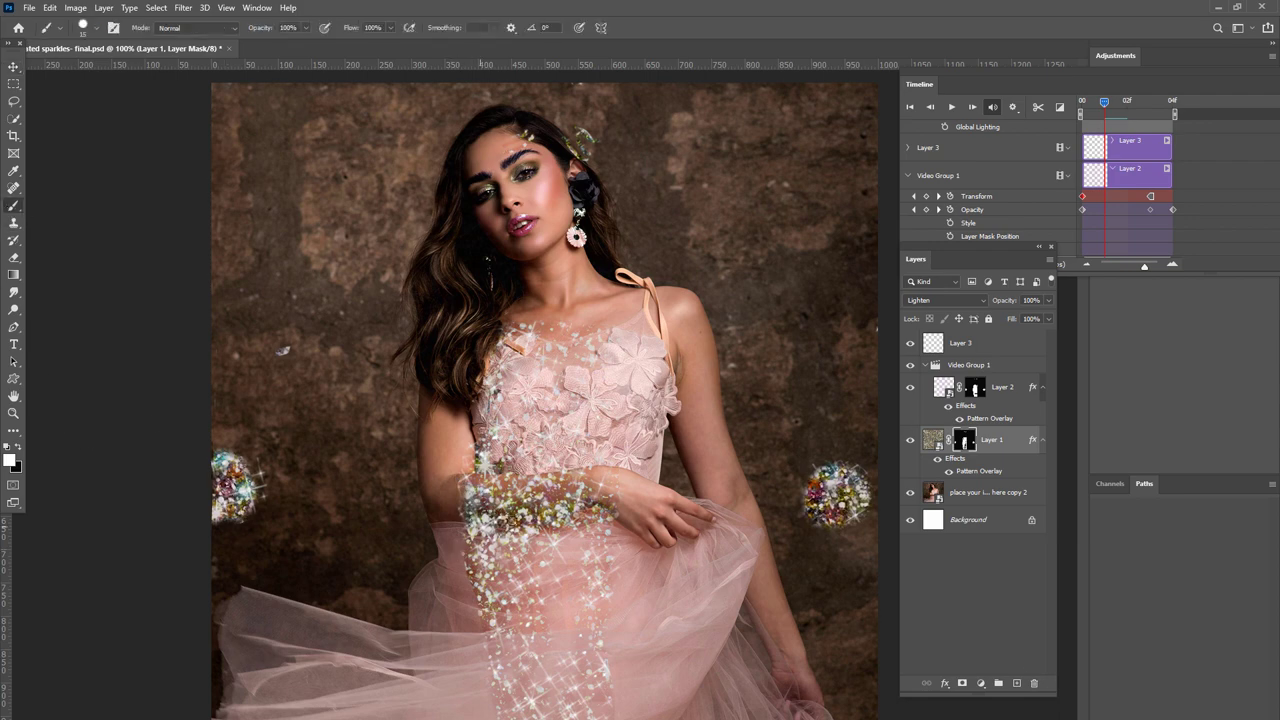
mouse_move(419, 498)
left_mouse_down()
mouse_move(446, 498)
mouse_move(400, 436)
mouse_move(351, 459)
mouse_move(322, 493)
mouse_move(368, 412)
left_mouse_up()
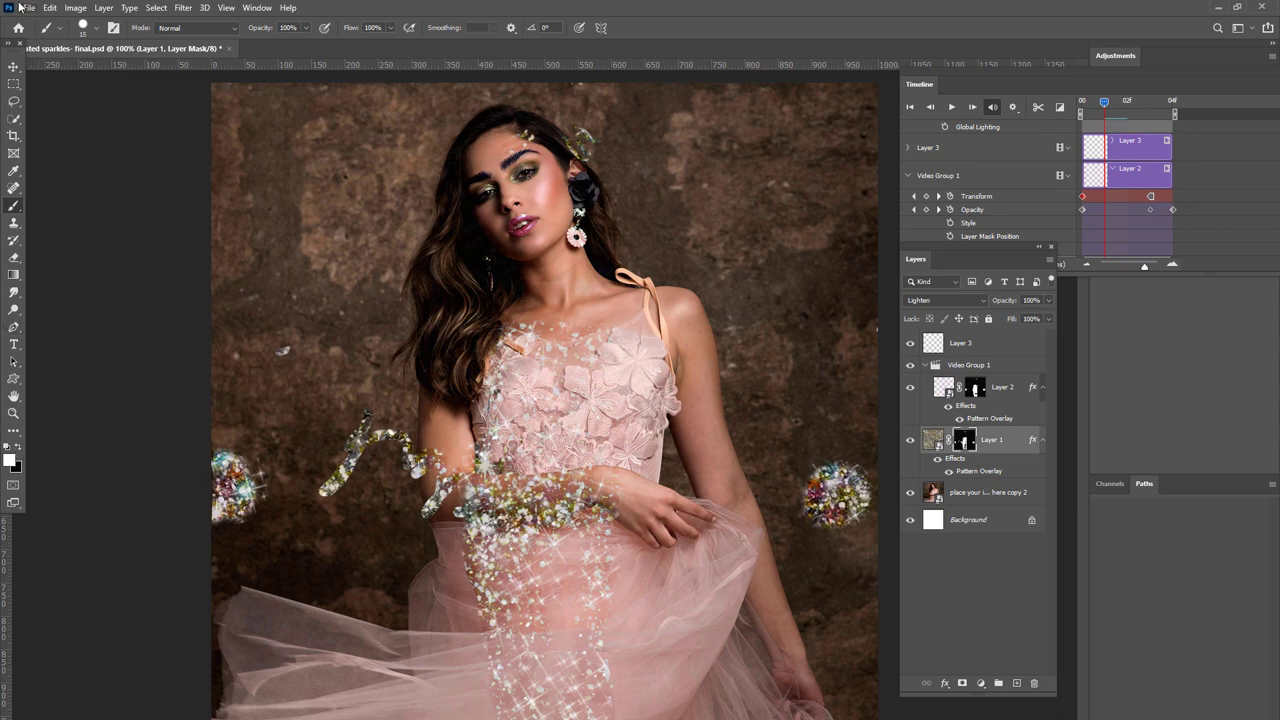
Paint black with a 464 px brush over all of Layer 1's mask to hide its glitter.
left_click_drag(14, 58, 133, 112)
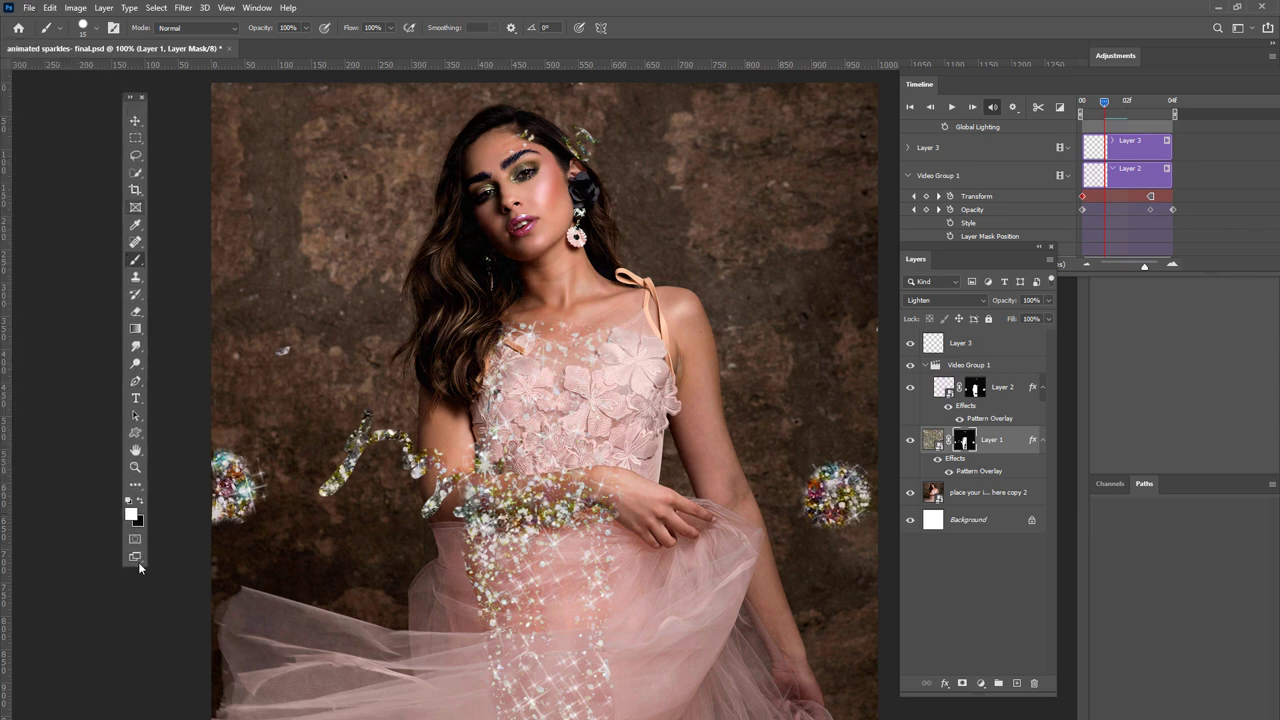
left_click(141, 505)
left_click(84, 27)
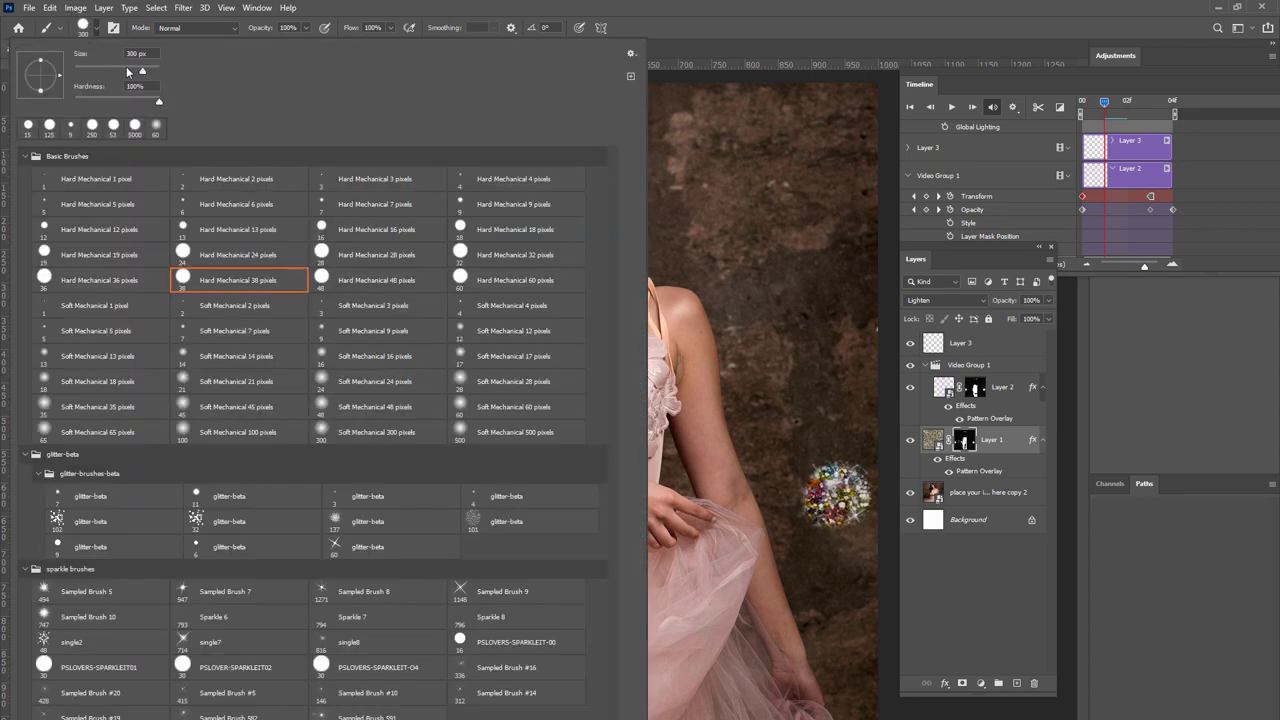
left_click_drag(143, 72, 148, 72)
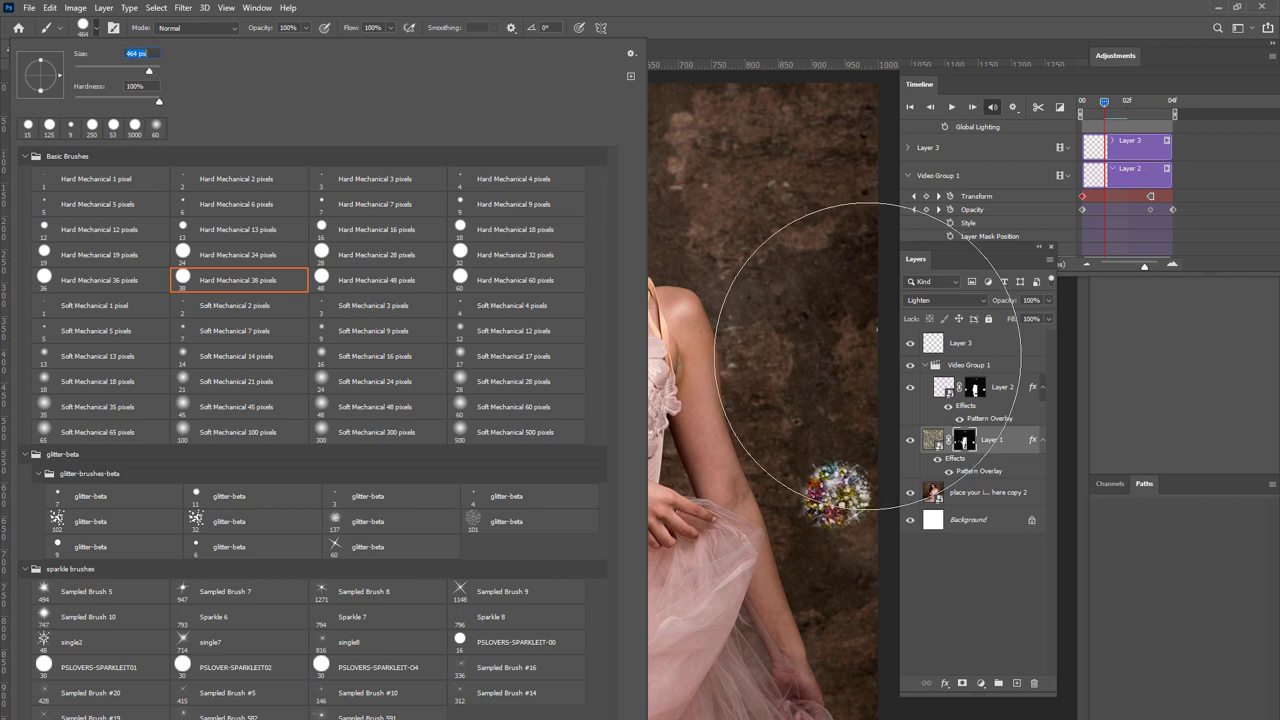
left_click(770, 450)
mouse_move(770, 490)
left_mouse_down()
mouse_move(686, 400)
mouse_move(330, 500)
left_mouse_up()
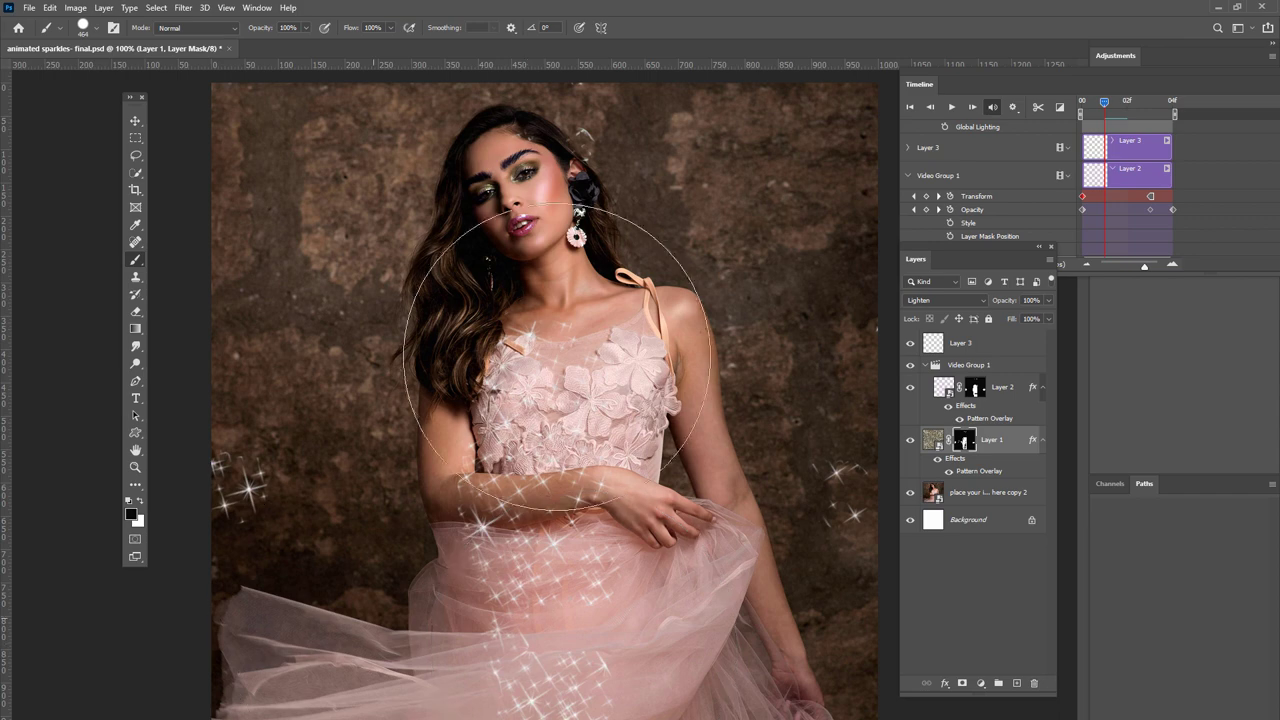
left_click_drag(507, 321, 683, 296)
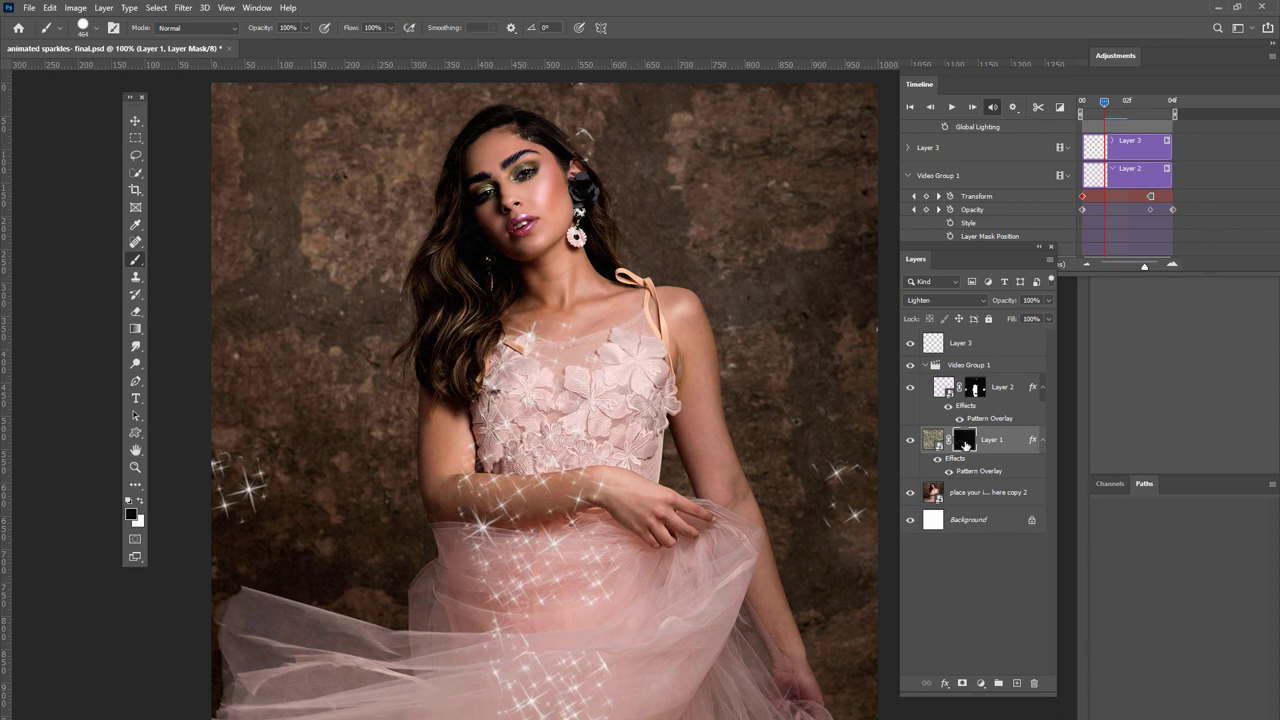
Paint black over all of Layer 2's mask to hide the remaining star sparkles.
left_click(974, 388)
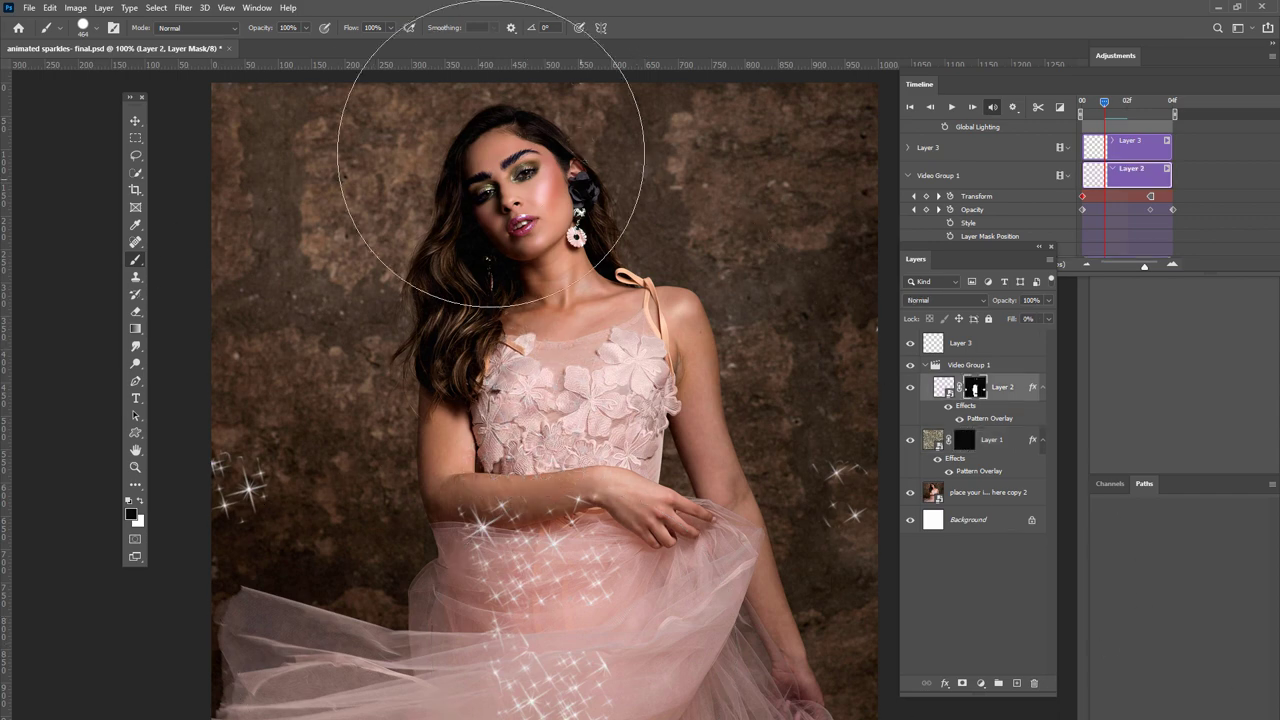
mouse_move(490, 155)
left_mouse_down()
mouse_move(470, 580)
mouse_move(234, 414)
mouse_move(400, 525)
mouse_move(345, 578)
left_mouse_up()
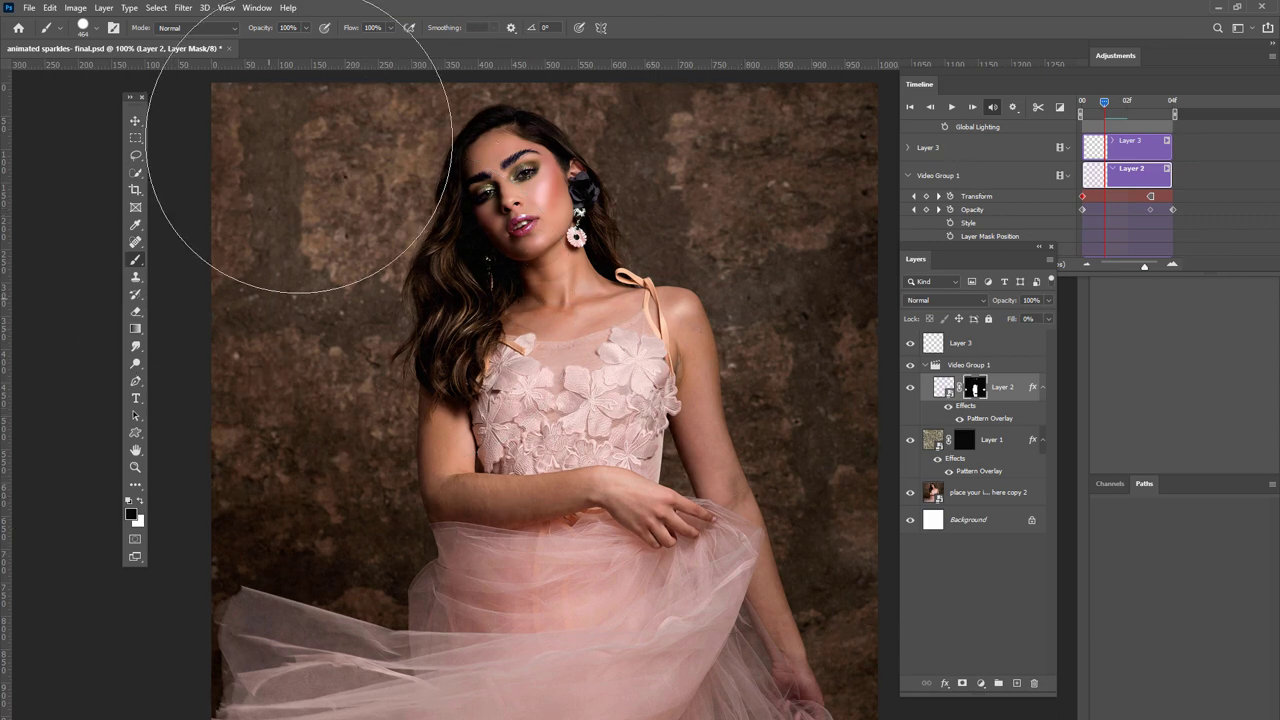
left_click_drag(295, 294, 522, 320)
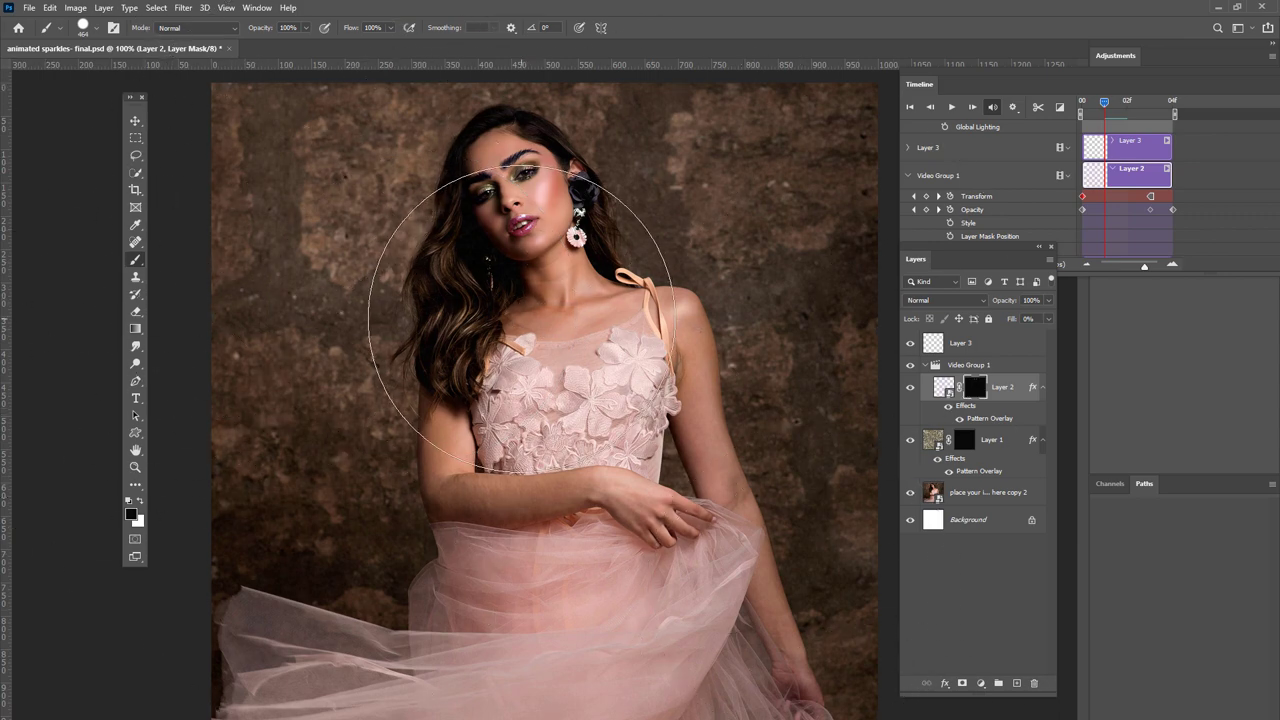
Reduce the brush size to 15 px and switch the painting color to white.
key("bracketleft")
key("bracketleft")
key("bracketleft")
key("bracketleft")
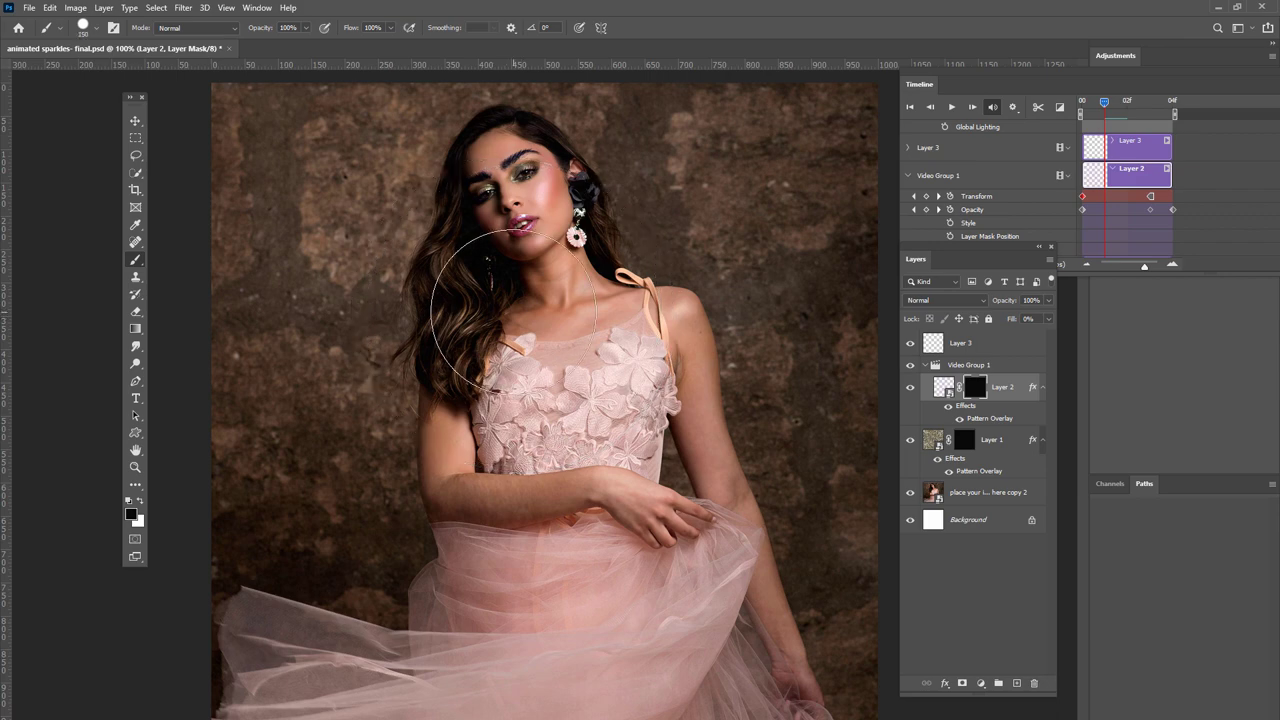
key("bracketleft")
key("bracketleft")
key("bracketleft")
left_click(141, 502)
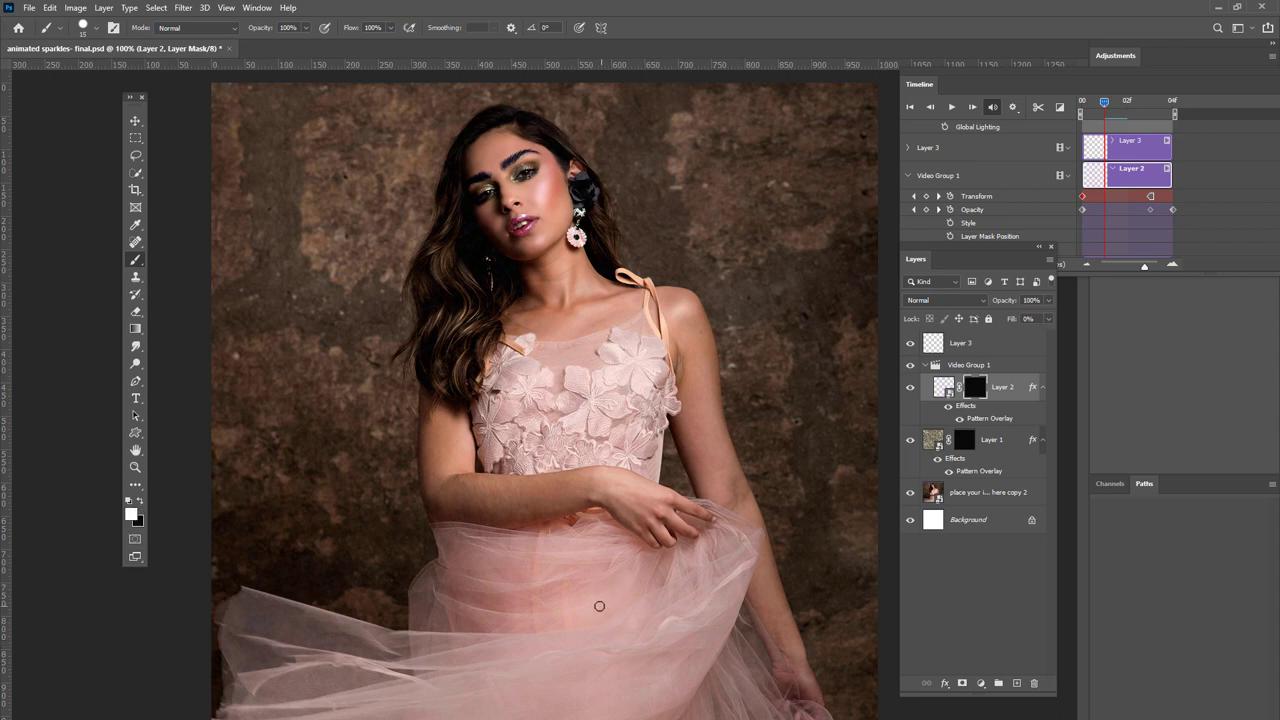
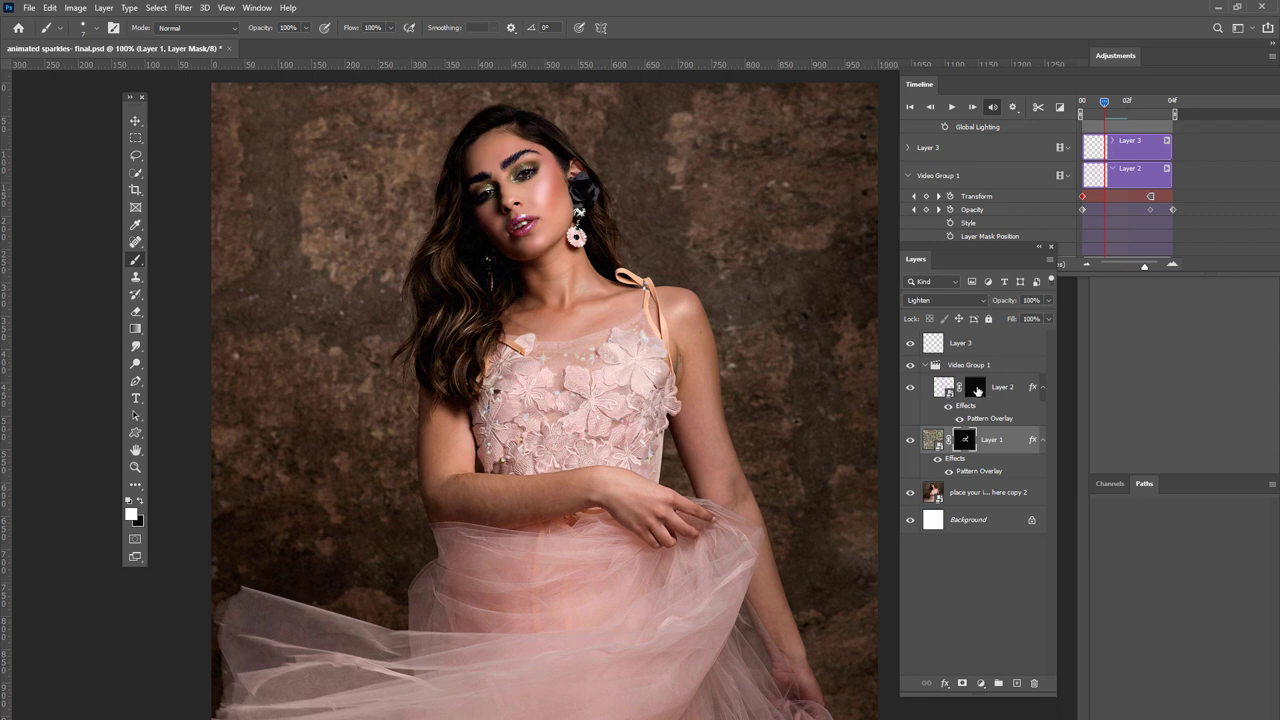
Paint white strokes on Layer 2's mask along the tulle skirt's folds and train to reveal star sparkles.
left_click(976, 388)
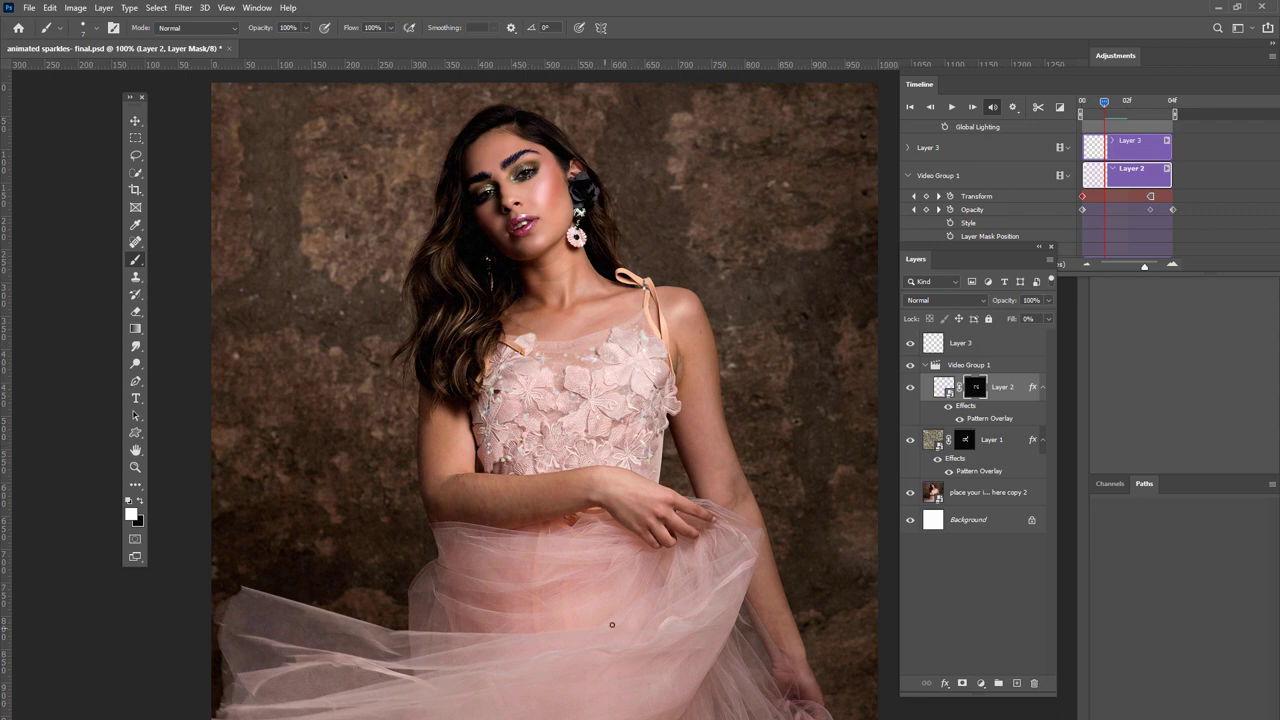
mouse_move(612, 625)
left_mouse_down()
mouse_move(603, 668)
mouse_move(546, 632)
left_mouse_up()
mouse_move(588, 584)
left_mouse_down()
mouse_move(492, 562)
mouse_move(574, 520)
left_mouse_up()
mouse_move(488, 532)
left_mouse_down()
mouse_move(452, 562)
mouse_move(441, 544)
left_mouse_up()
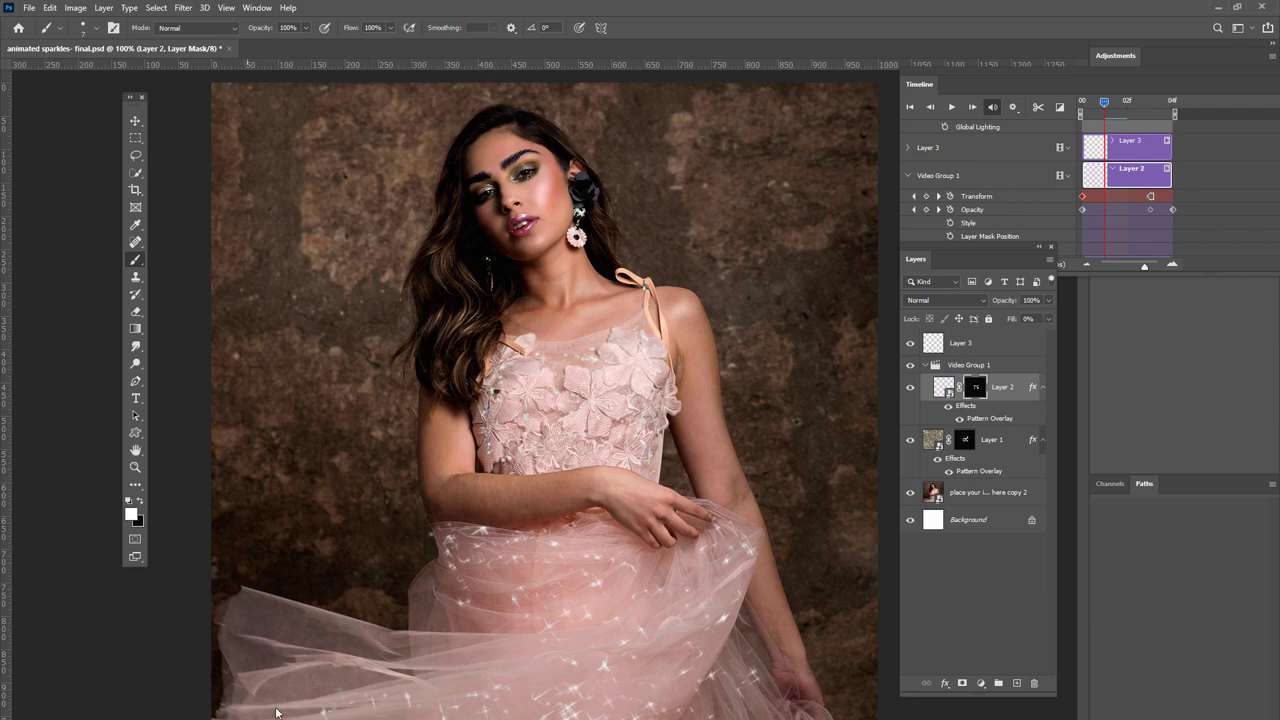
left_click_drag(279, 638, 254, 657)
left_click_drag(364, 646, 493, 656)
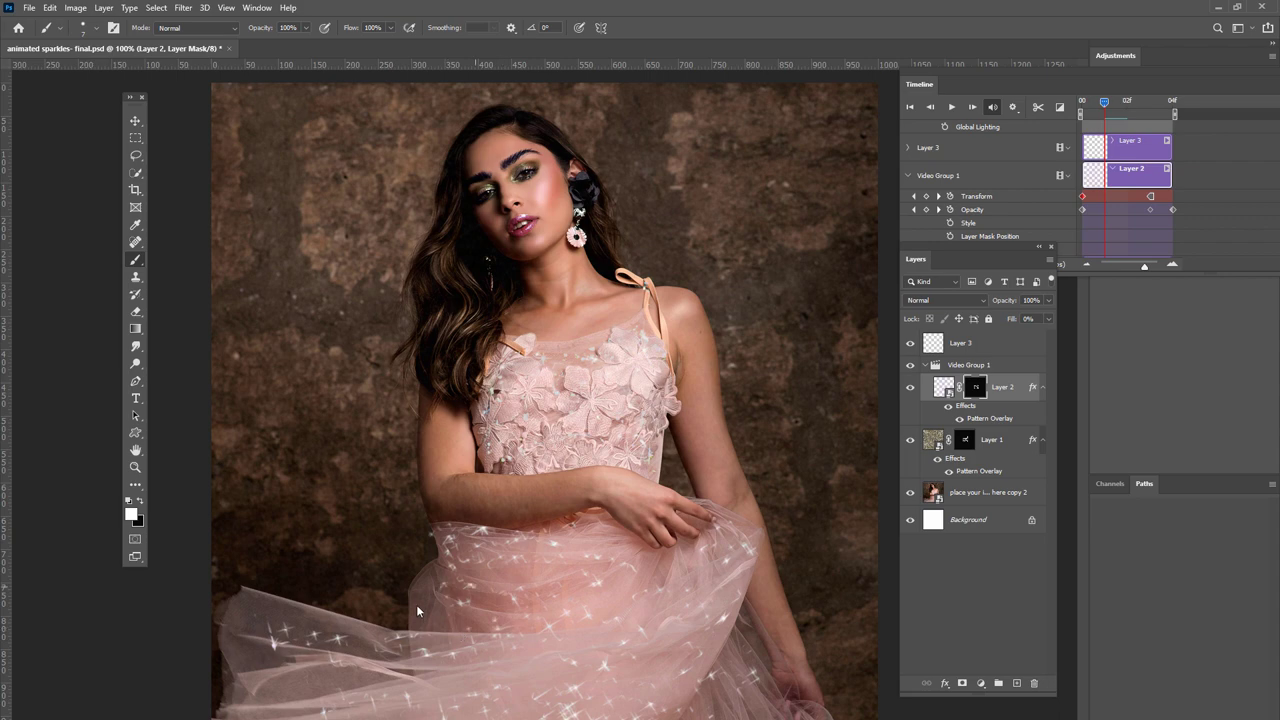
left_click_drag(574, 580, 678, 582)
Paint white with a 30 px brush on Layer 1's mask to reveal glitter across the tulle skirt and the bodice.
left_click(965, 448)
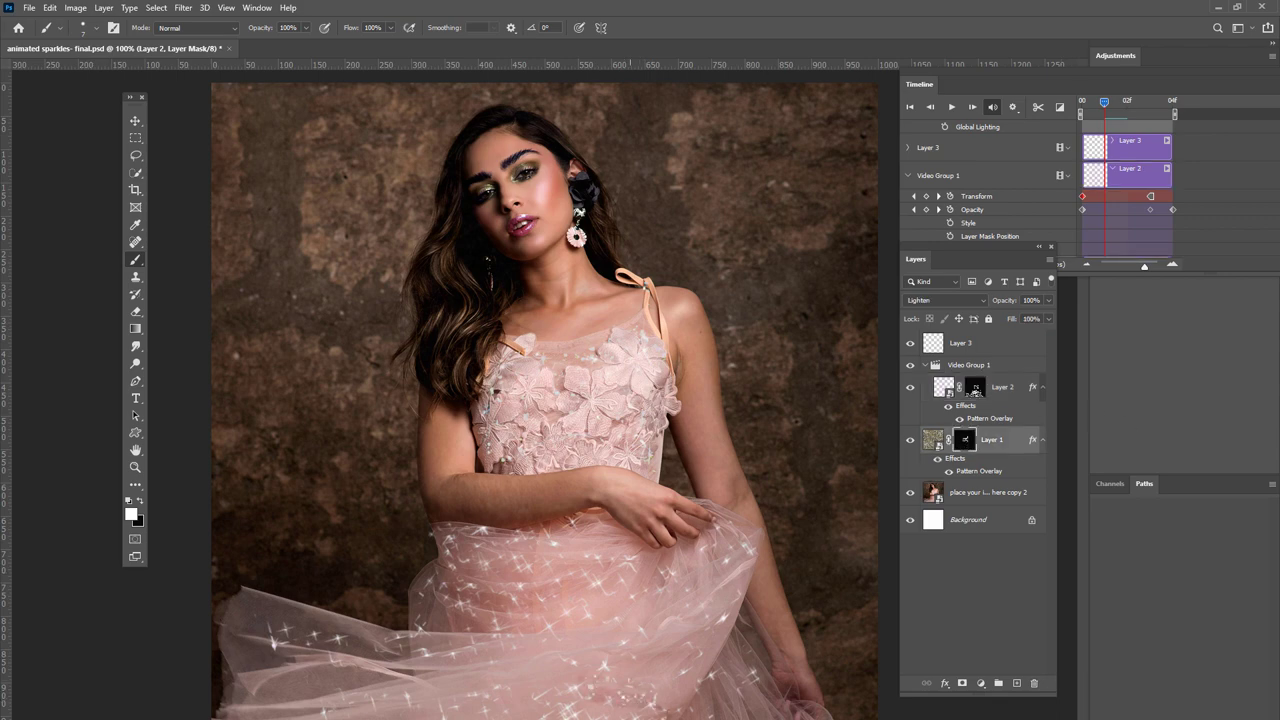
key("bracketright")
key("bracketright")
key("bracketright")
key("bracketright")
key("bracketright")
key("bracketright")
mouse_move(760, 716)
left_mouse_down()
mouse_move(665, 712)
mouse_move(765, 680)
mouse_move(757, 662)
mouse_move(778, 640)
mouse_move(660, 700)
left_mouse_up()
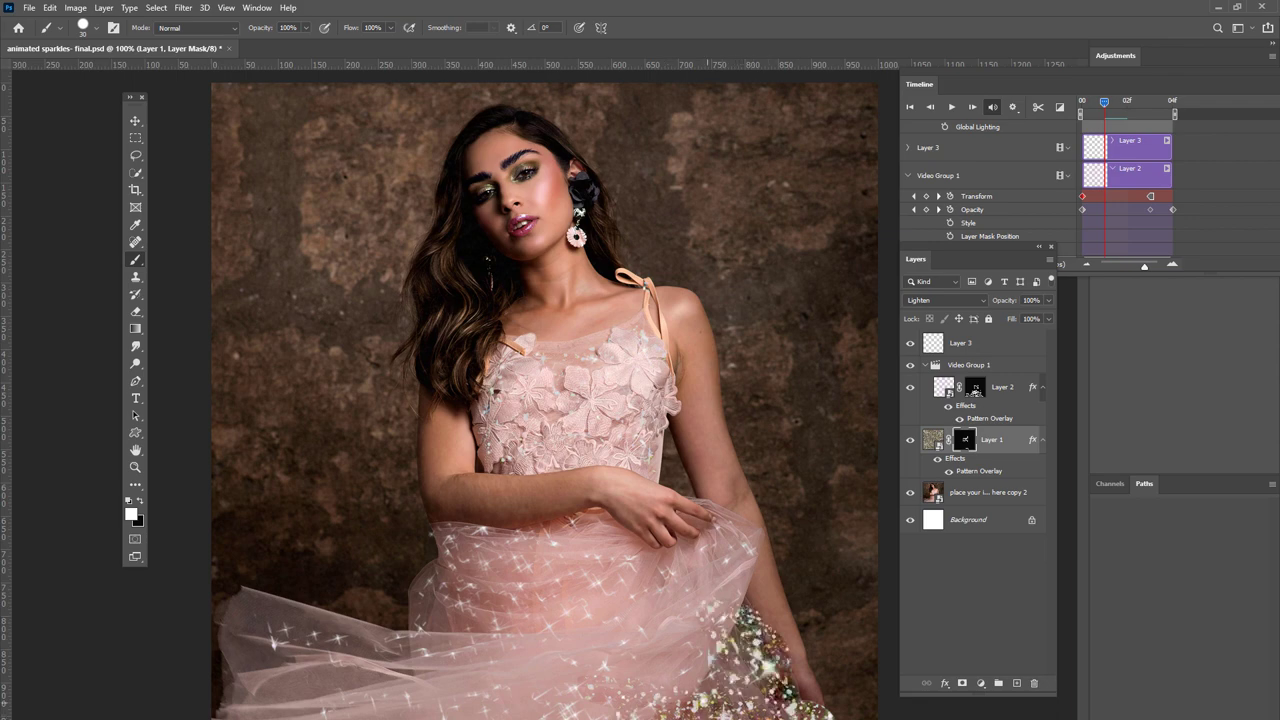
mouse_move(252, 716)
left_mouse_down()
mouse_move(220, 716)
mouse_move(330, 706)
mouse_move(252, 655)
mouse_move(338, 687)
mouse_move(231, 628)
mouse_move(228, 668)
mouse_move(262, 606)
mouse_move(288, 634)
mouse_move(395, 648)
mouse_move(480, 675)
mouse_move(500, 700)
mouse_move(547, 658)
mouse_move(618, 660)
mouse_move(690, 630)
mouse_move(705, 565)
mouse_move(738, 563)
mouse_move(740, 527)
mouse_move(612, 584)
mouse_move(600, 524)
mouse_move(505, 543)
mouse_move(650, 555)
mouse_move(485, 574)
mouse_move(477, 610)
mouse_move(497, 588)
mouse_move(430, 610)
mouse_move(479, 548)
mouse_move(450, 532)
left_mouse_up()
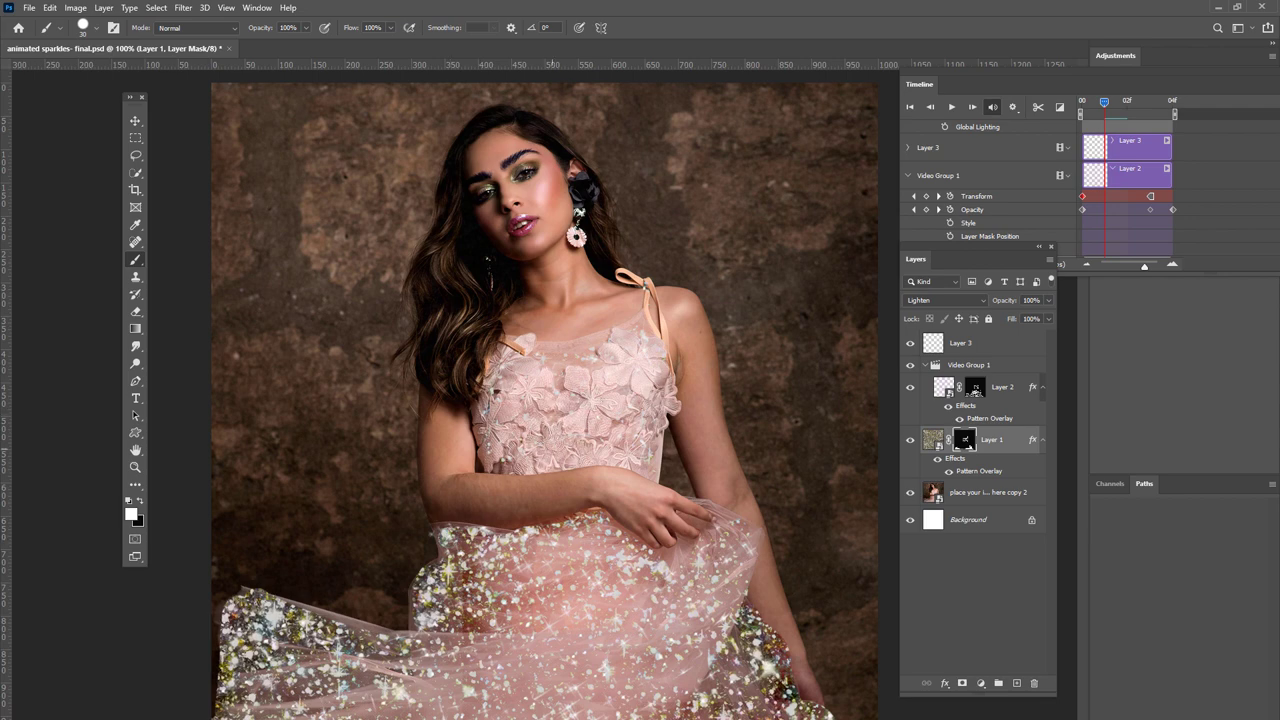
mouse_move(500, 392)
left_mouse_down()
mouse_move(530, 432)
mouse_move(500, 445)
mouse_move(536, 379)
left_mouse_up()
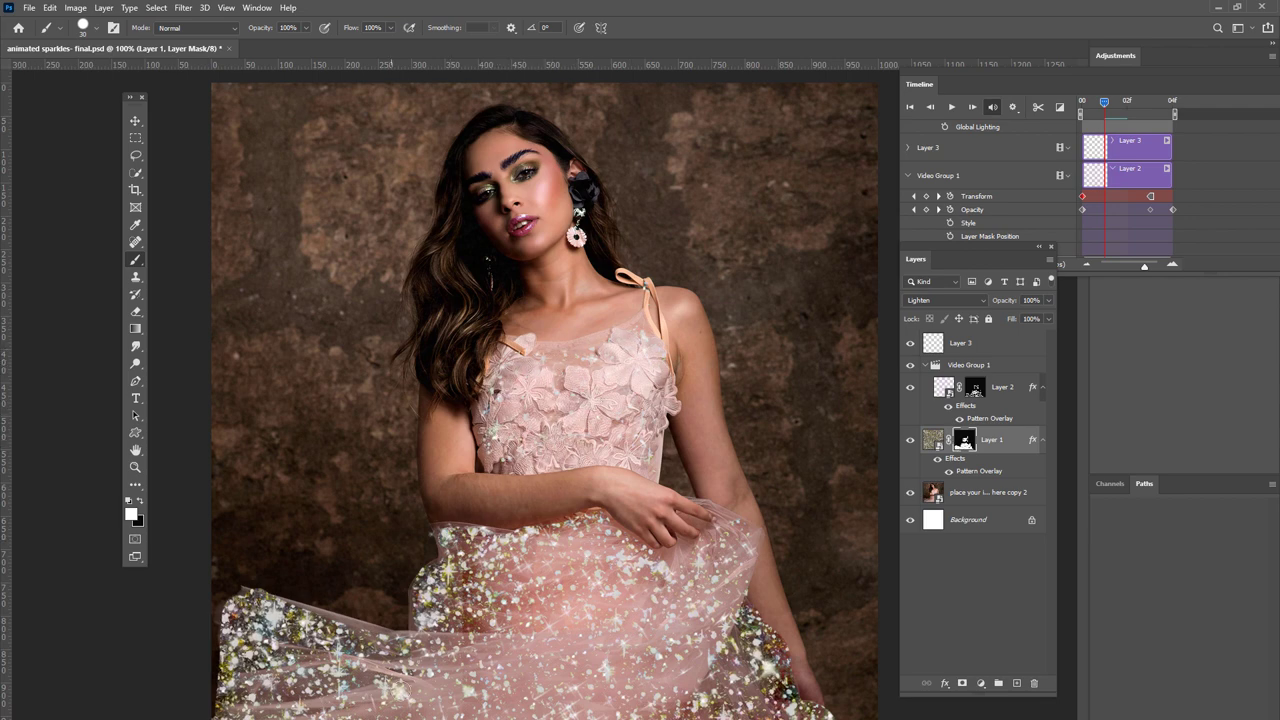
Paint black at 63% brush opacity on Layer 1's mask to soften the glitter along both sides of the tulle skirt.
left_click(141, 501)
left_click(247, 7)
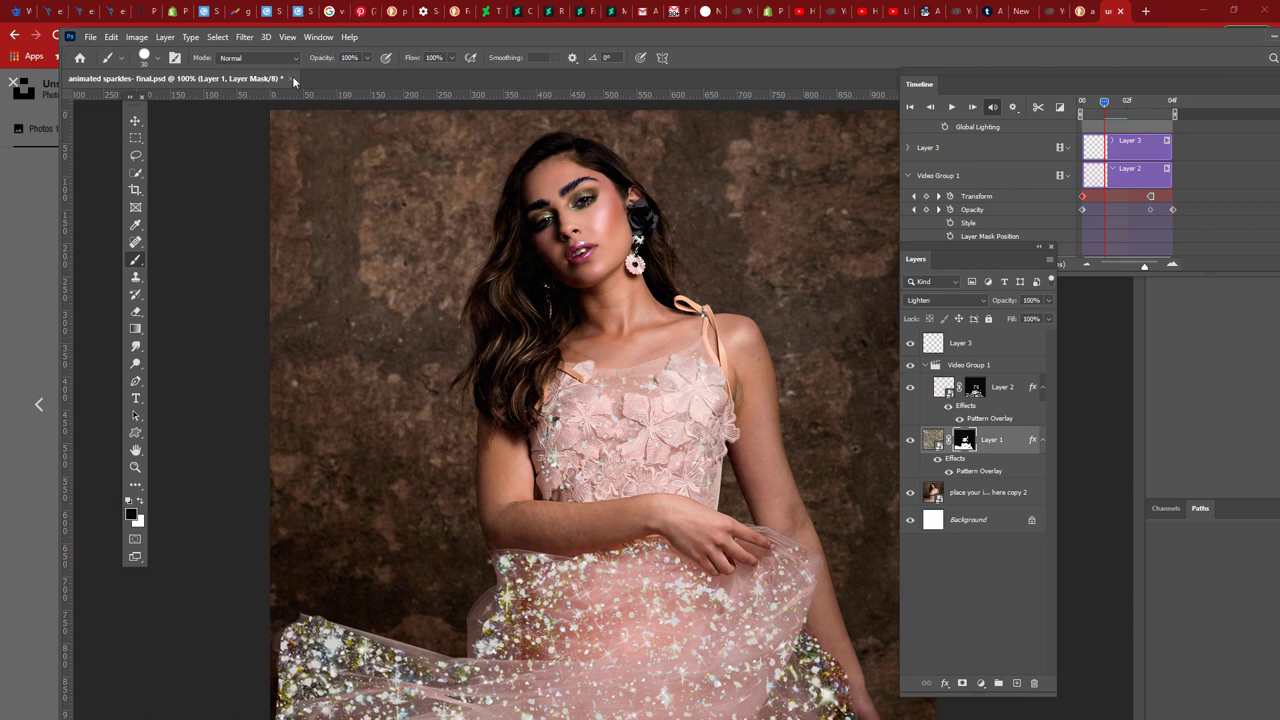
left_click(368, 58)
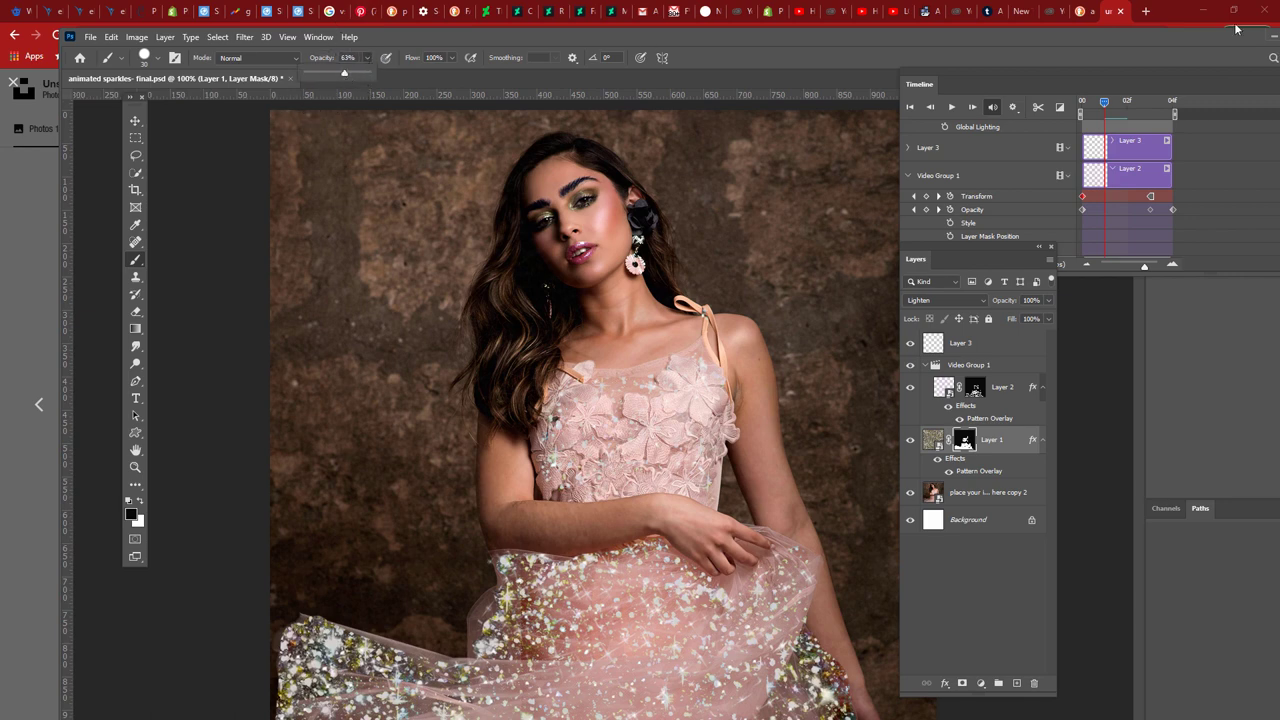
double_click(1199, 32)
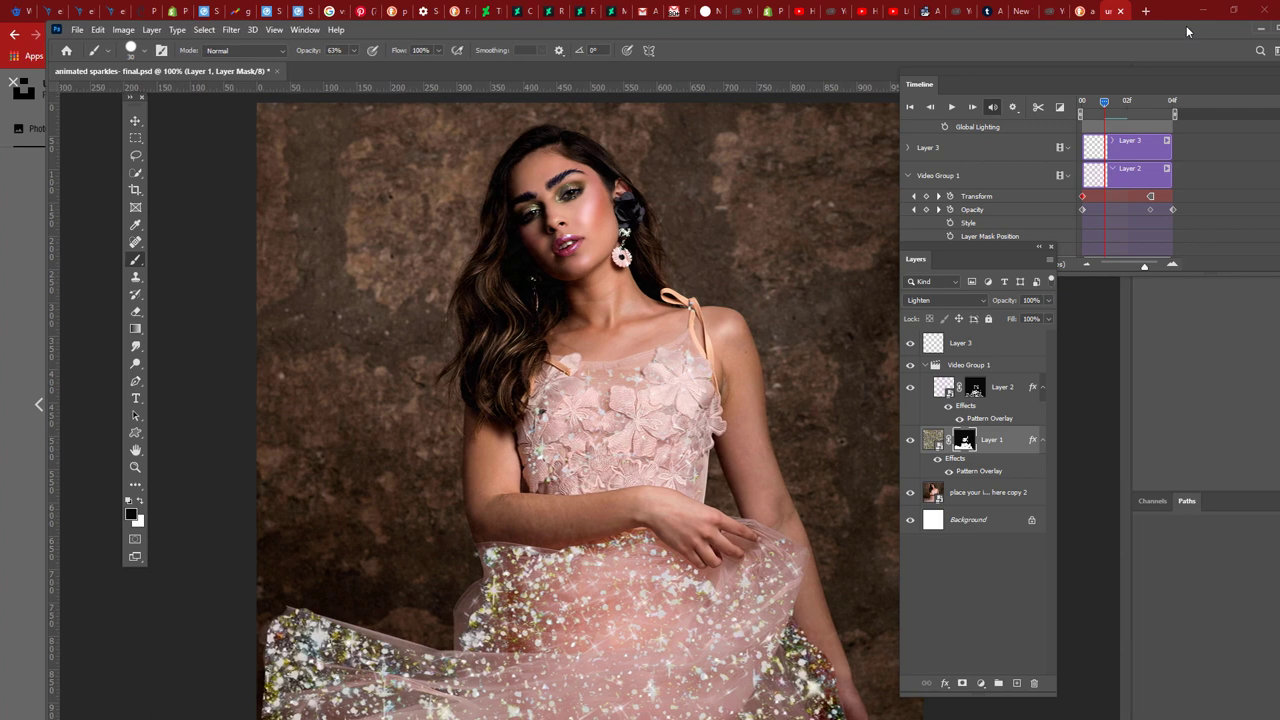
double_click(1276, 33)
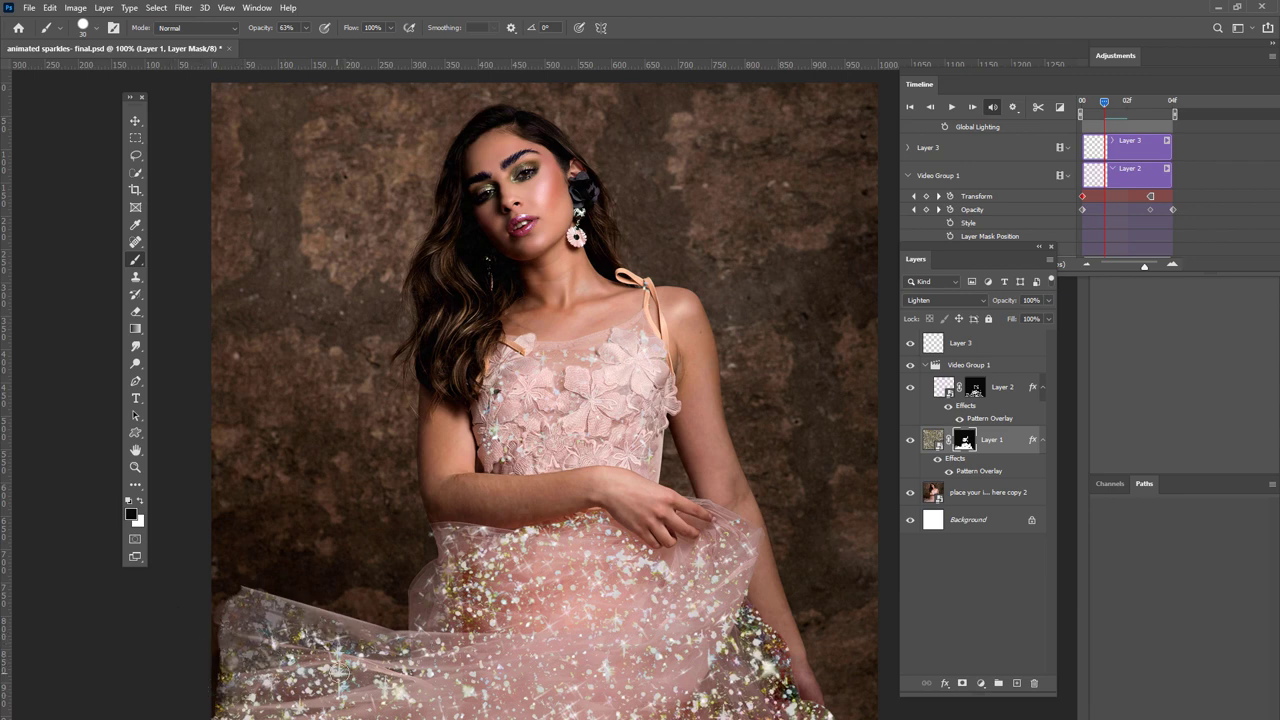
mouse_move(339, 668)
left_mouse_down()
mouse_move(264, 640)
mouse_move(270, 650)
left_mouse_up()
mouse_move(791, 663)
left_mouse_down()
mouse_move(740, 607)
mouse_move(785, 650)
mouse_move(784, 687)
mouse_move(810, 710)
left_mouse_up()
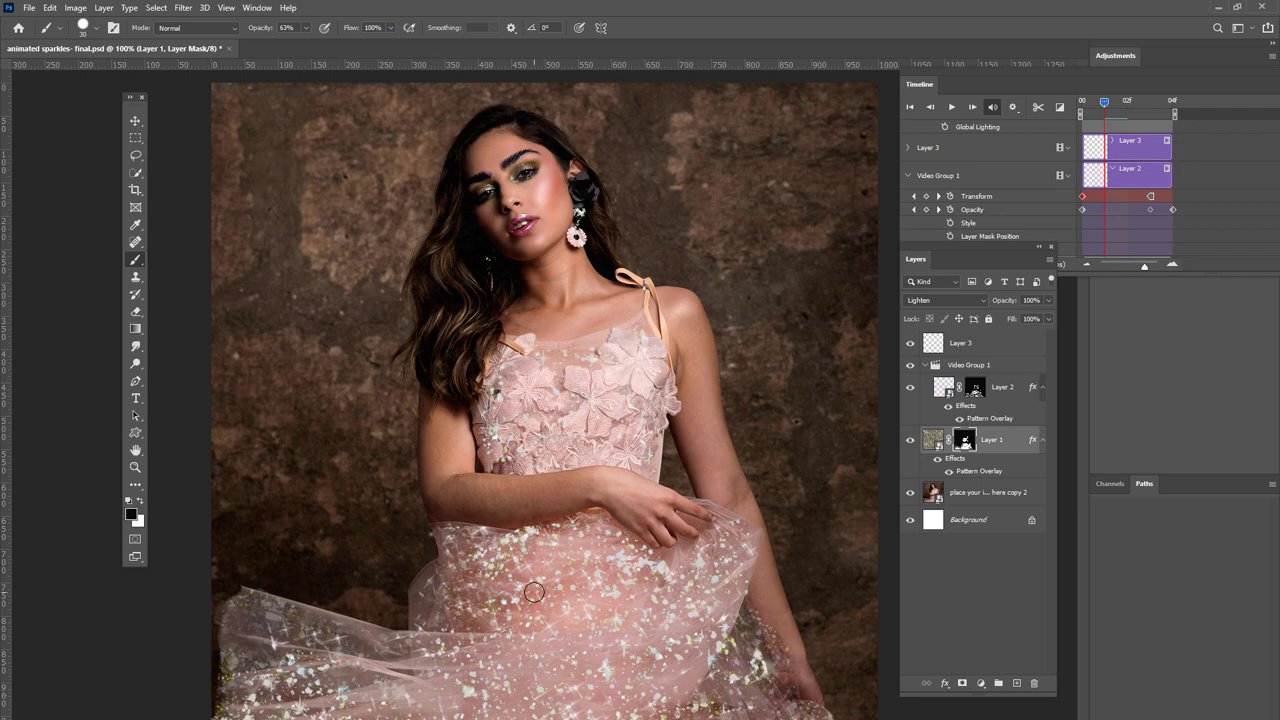
Switch to a smaller white brush and unlink Layer 2's mask from its layer.
left_click(143, 504)
key("bracketleft")
key("bracketleft")
left_click(963, 406)
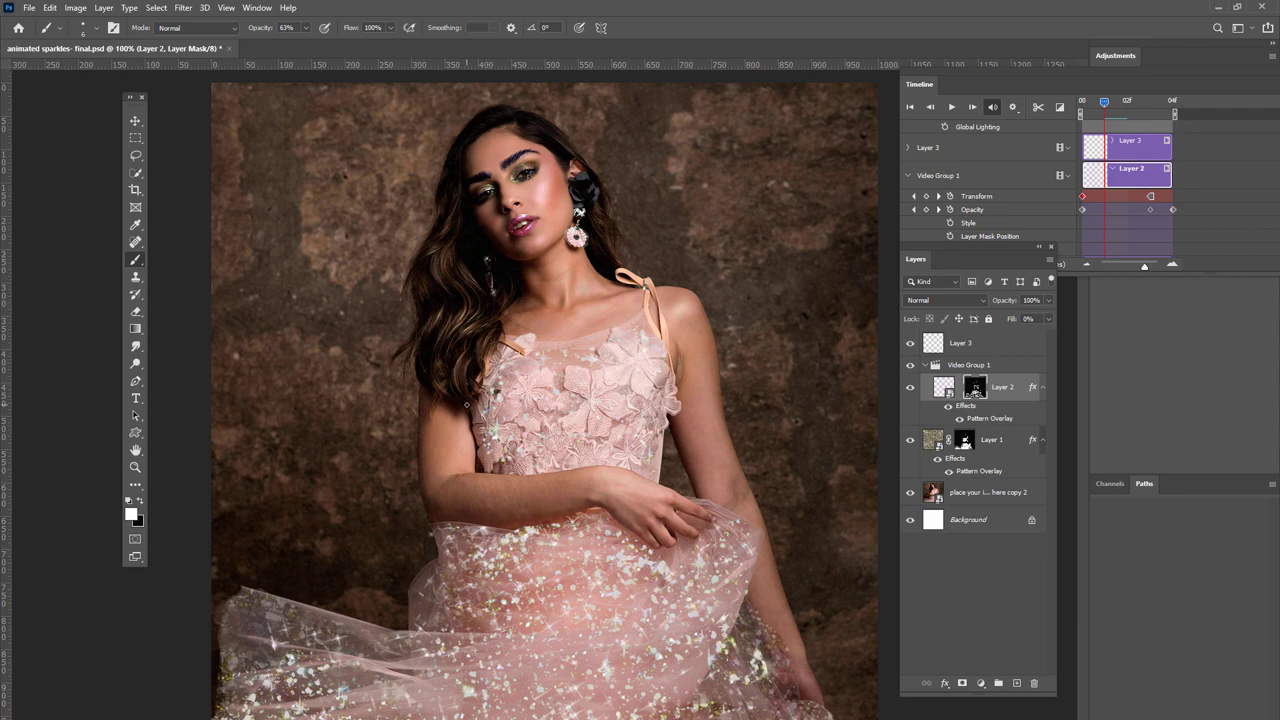
Play back the sparkle animation, switch to black for painting on Layer 2's mask, and play the animation again.
left_click(951, 107)
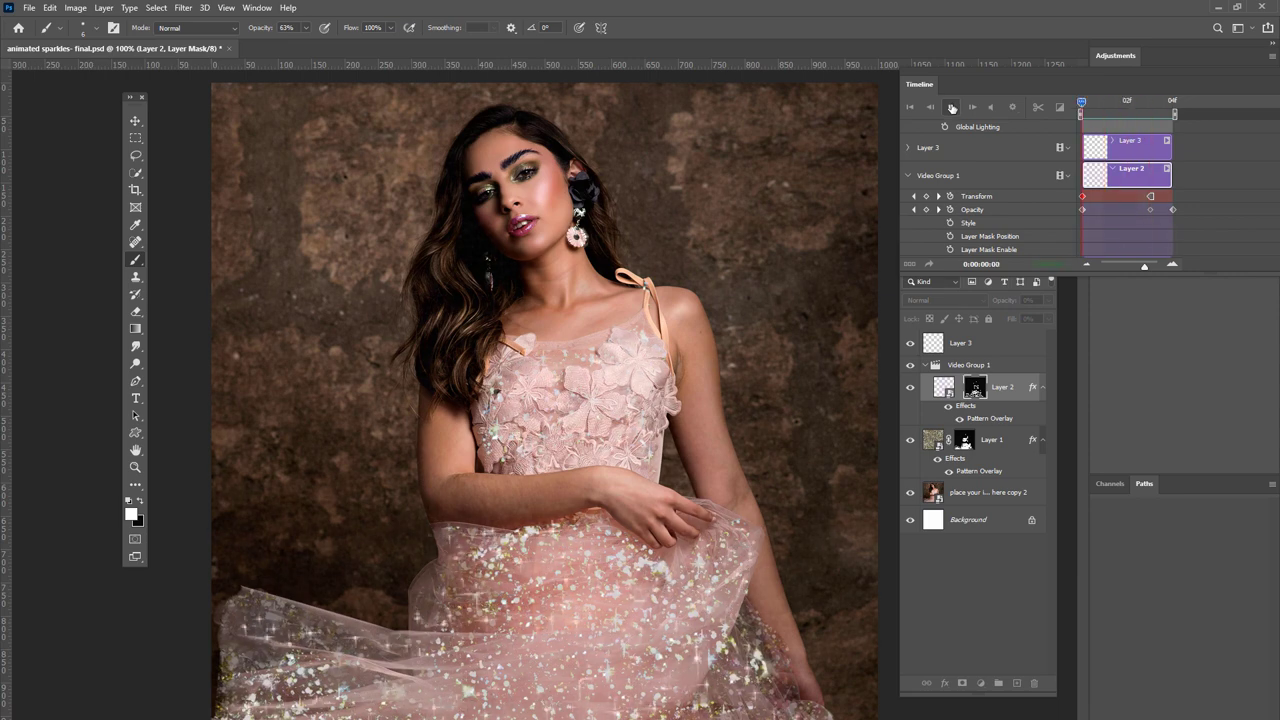
left_click(952, 107)
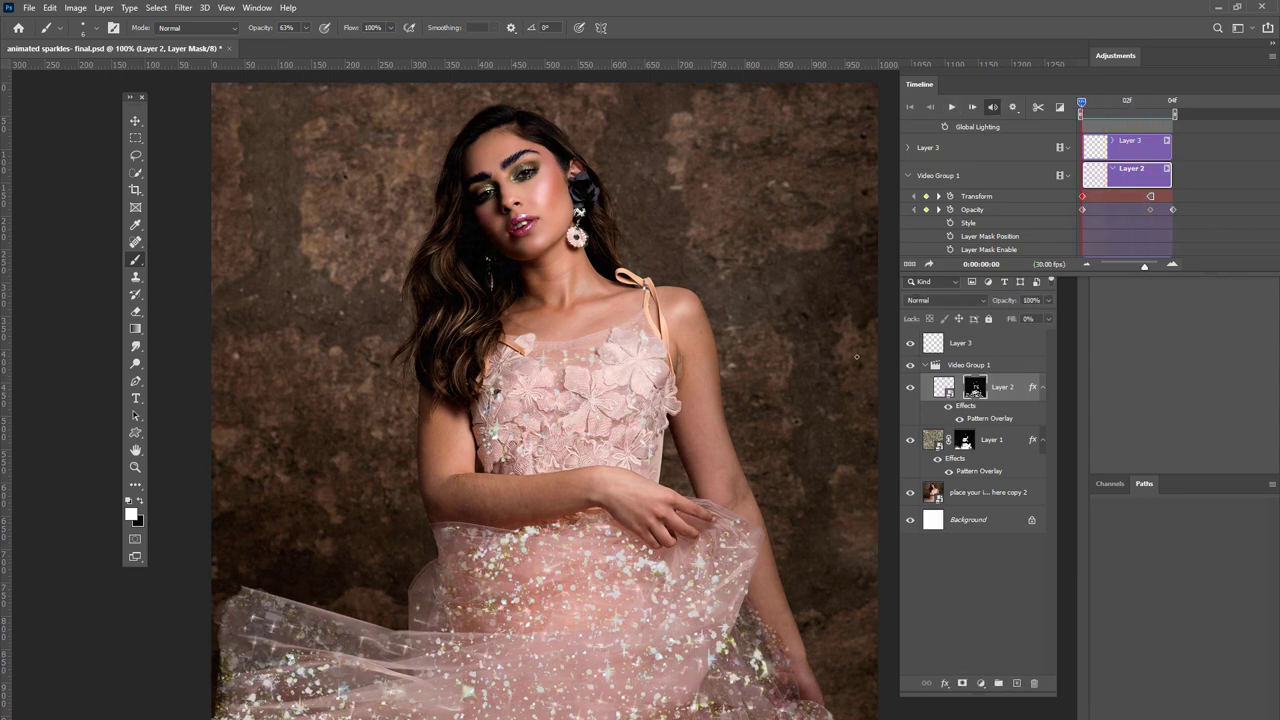
left_click(968, 392)
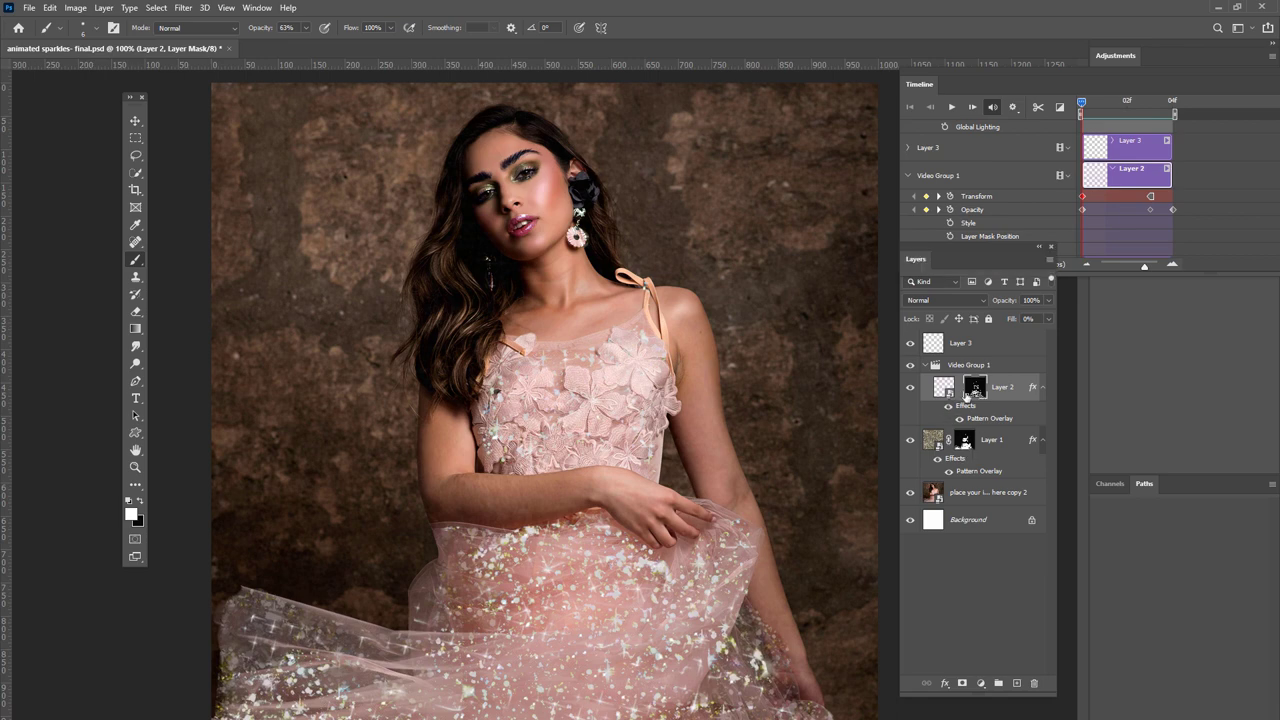
left_click(141, 502)
left_click(951, 107)
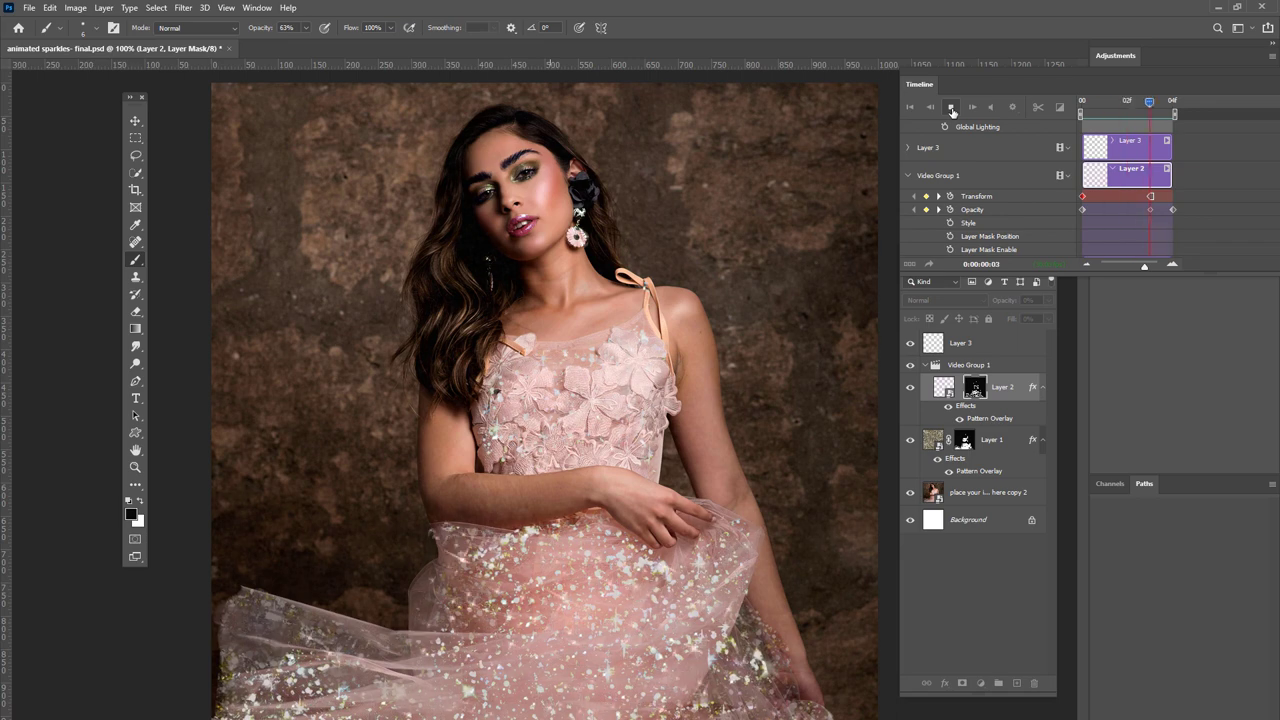
left_click(951, 107)
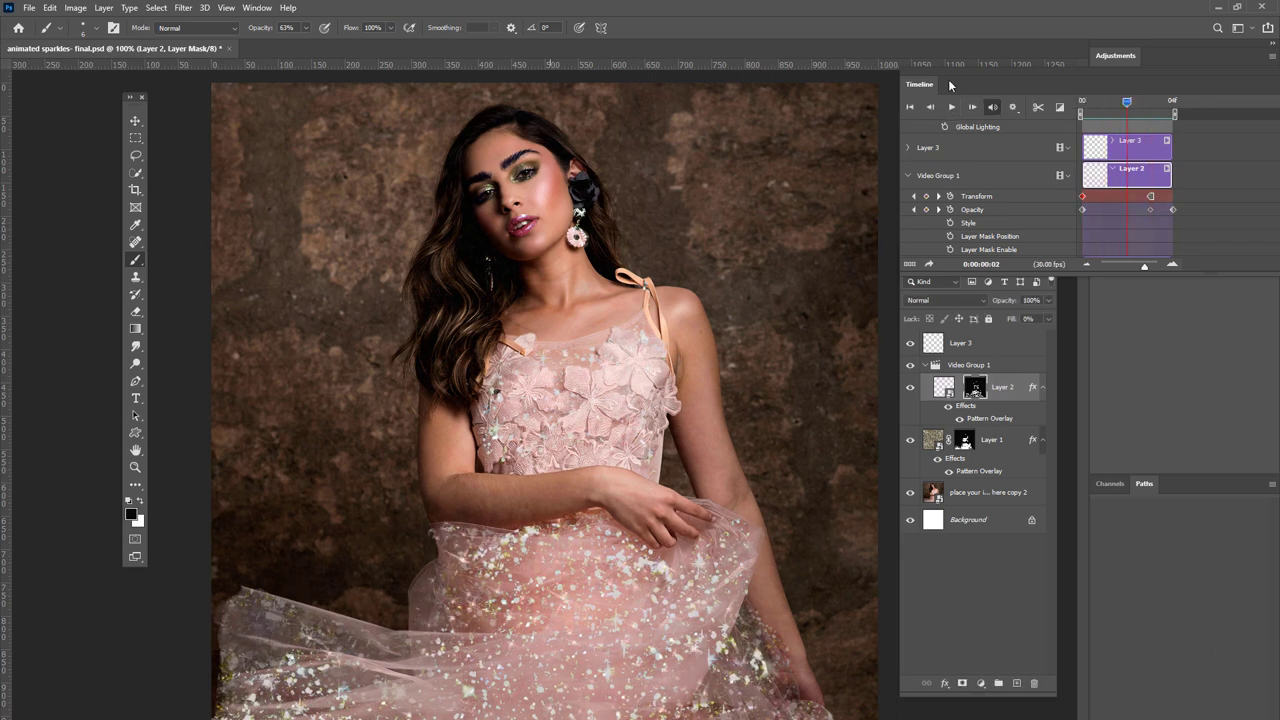
Render the animation as an H.264 video named sparkledress.mp4, keeping the High Quality preset and document size.
left_click_drag(938, 80, 455, 122)
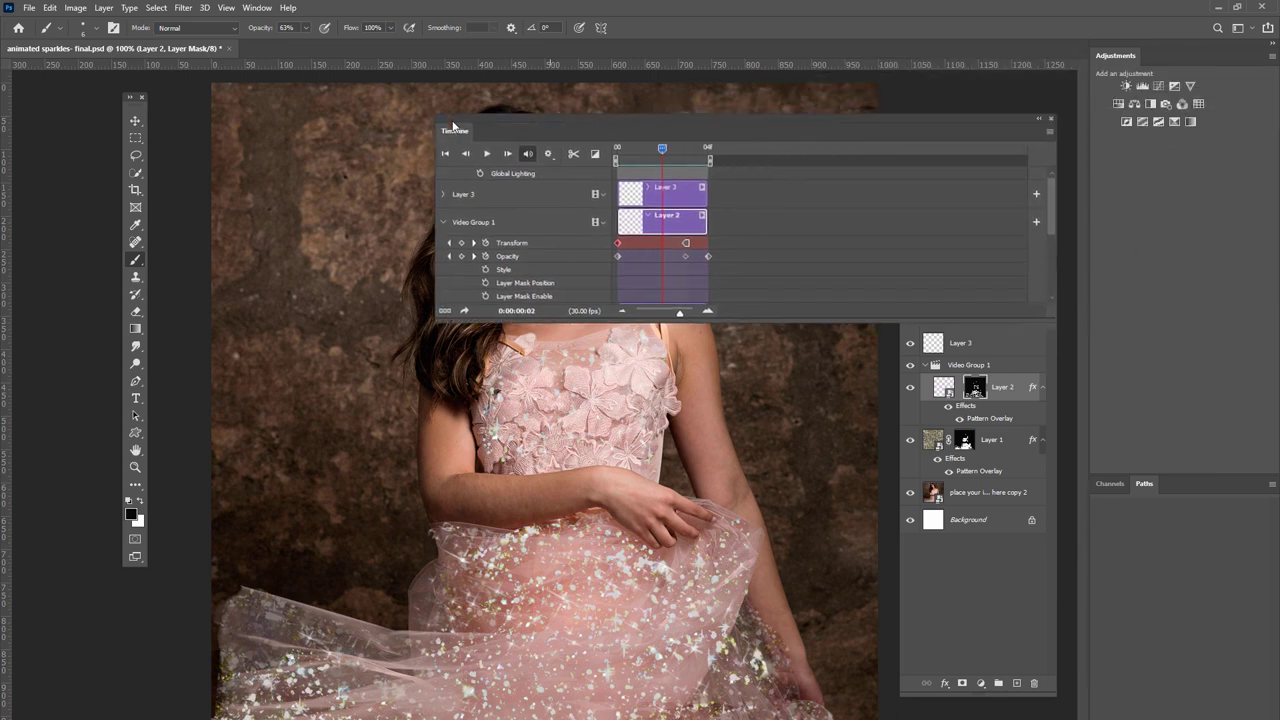
left_click(1035, 135)
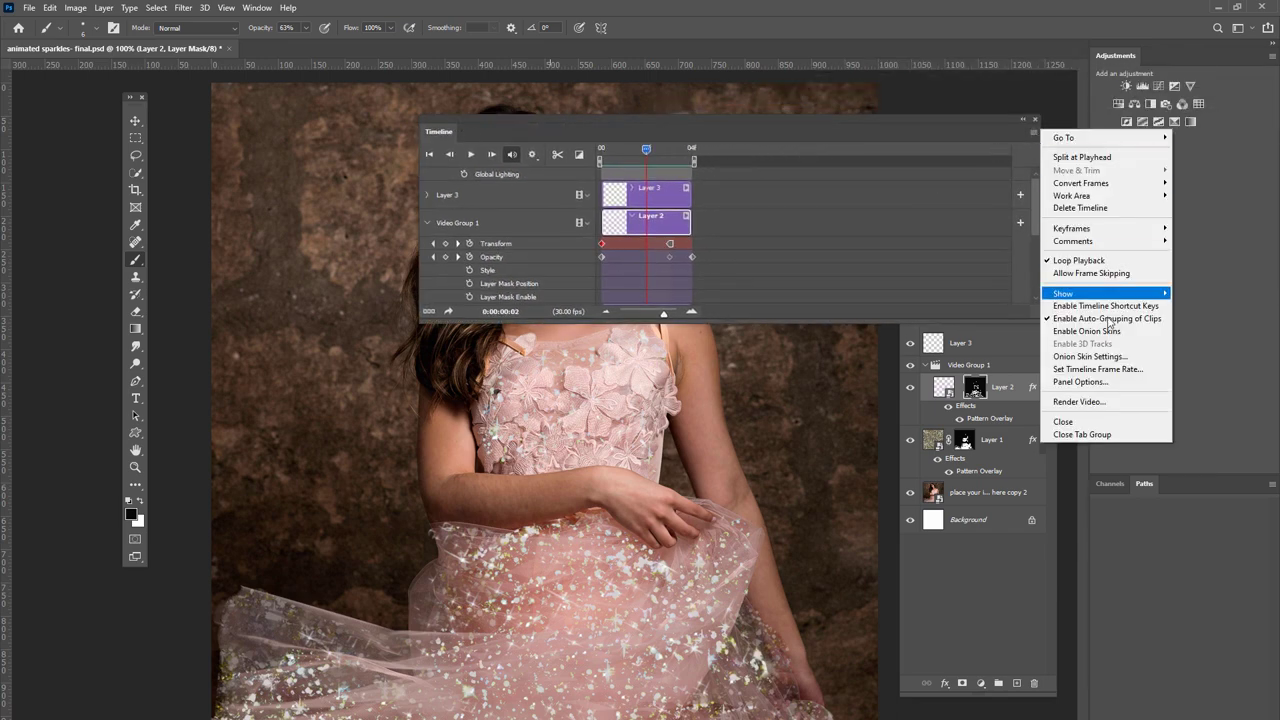
left_click(1068, 402)
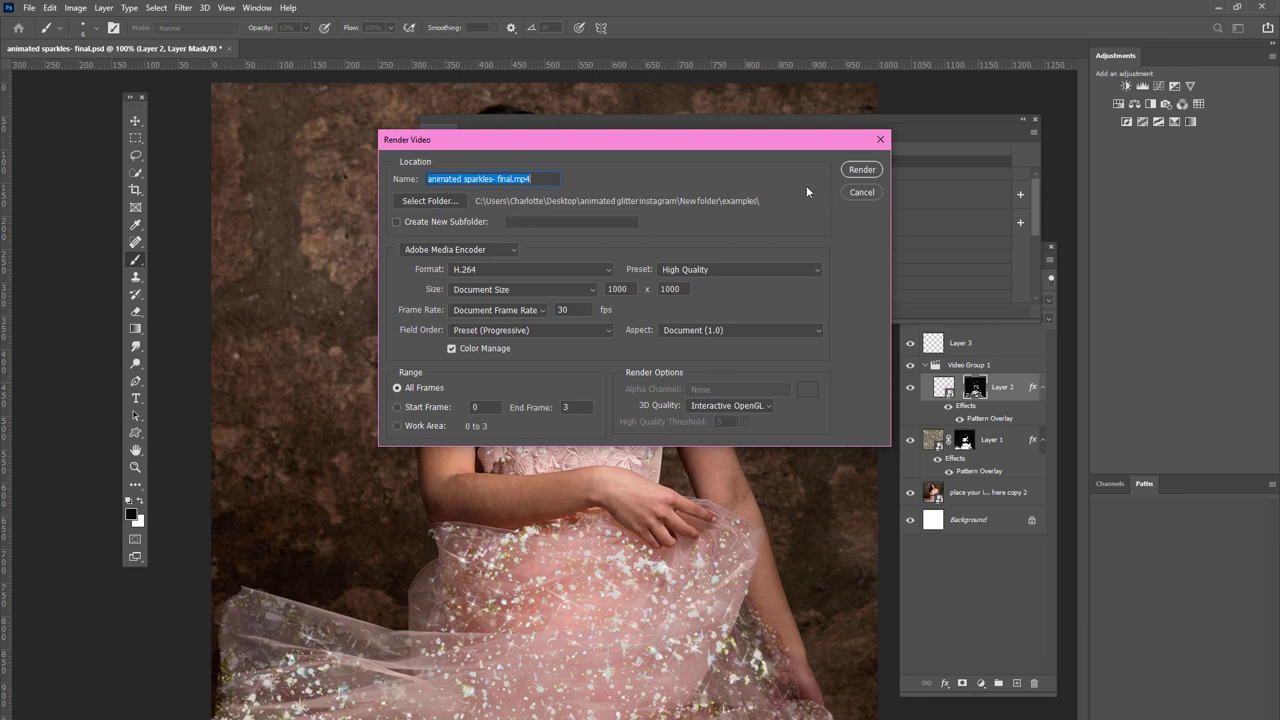
left_click(504, 179)
left_click_drag(509, 179, 404, 182)
type("parkledress")
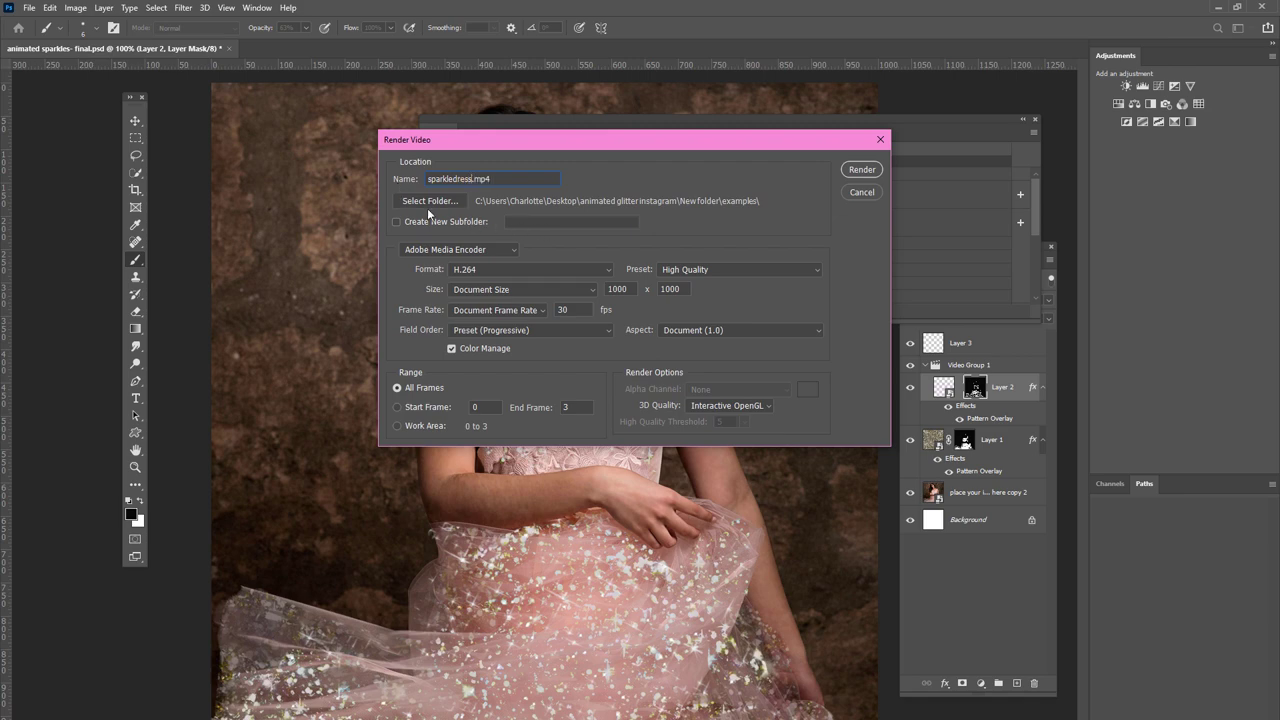
left_click(857, 170)
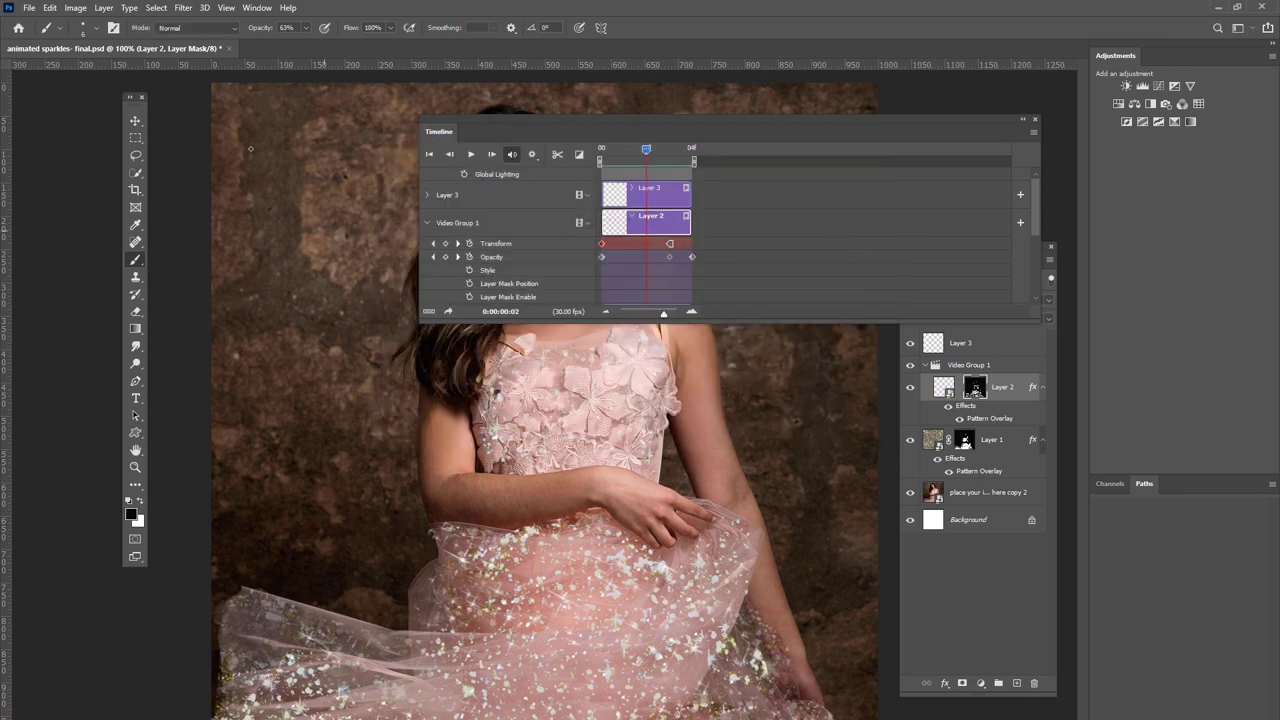
Dock the Timeline beside Adjustments, preview the looping GIF in Save for Web and choose the Desktop as save location for animated-sparkles-final.gif.
left_click_drag(633, 120, 1174, 56)
left_click(36, 12)
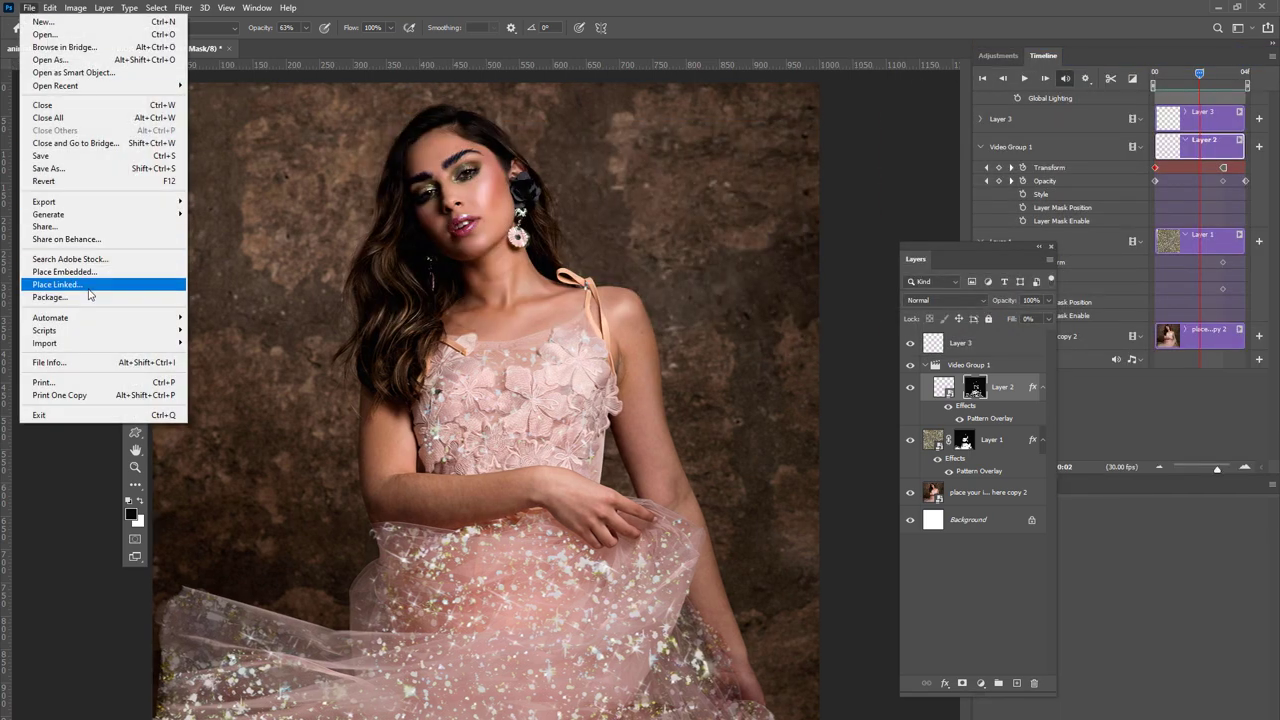
mouse_move(88, 206)
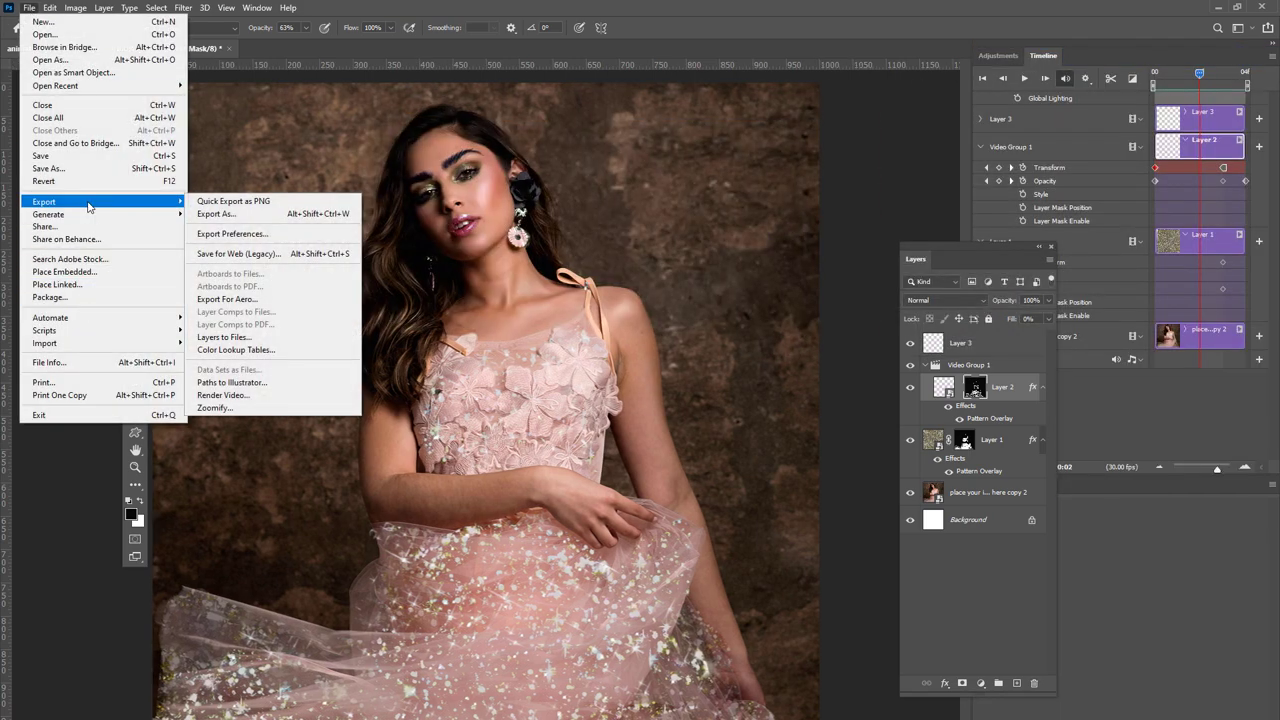
left_click(236, 254)
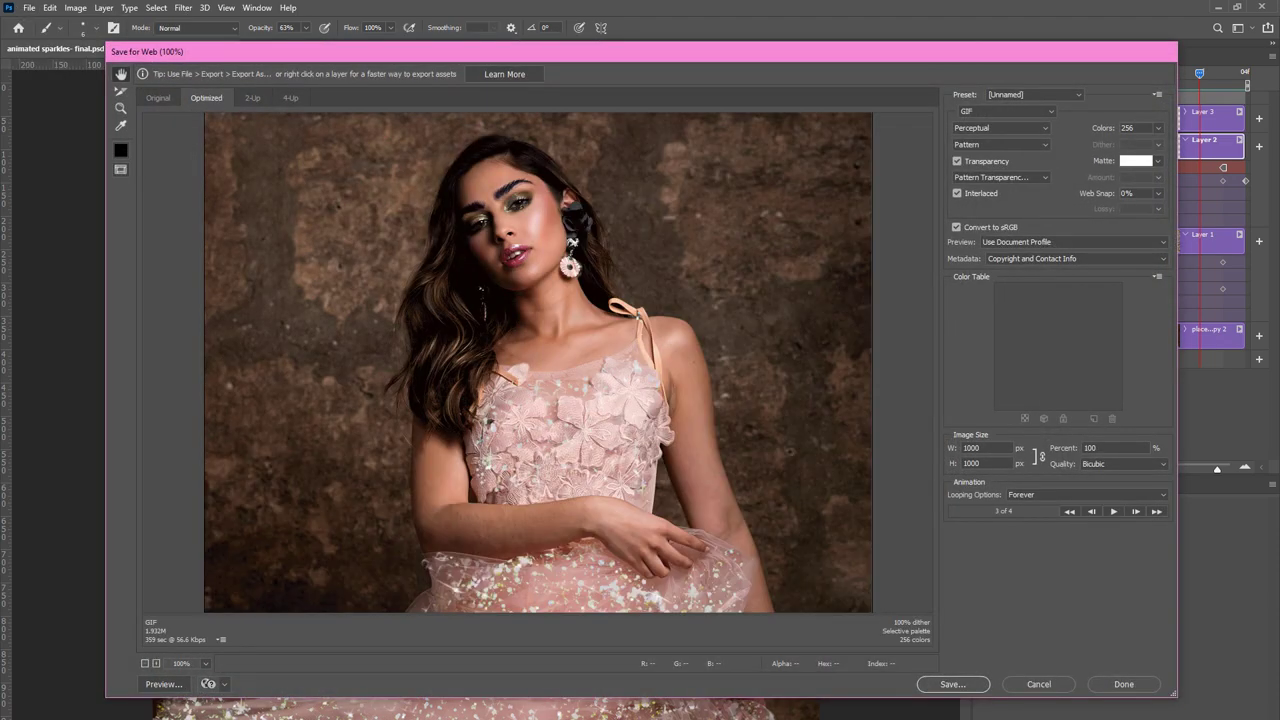
left_click(1113, 511)
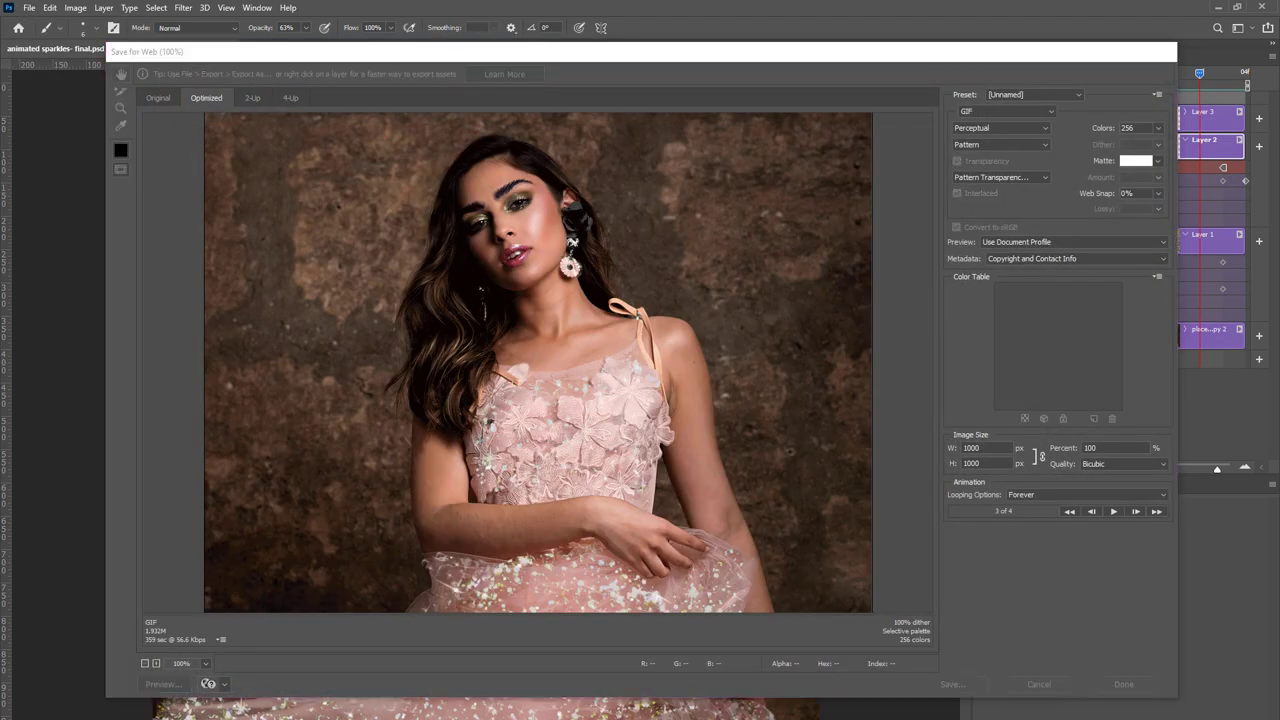
left_click(990, 514)
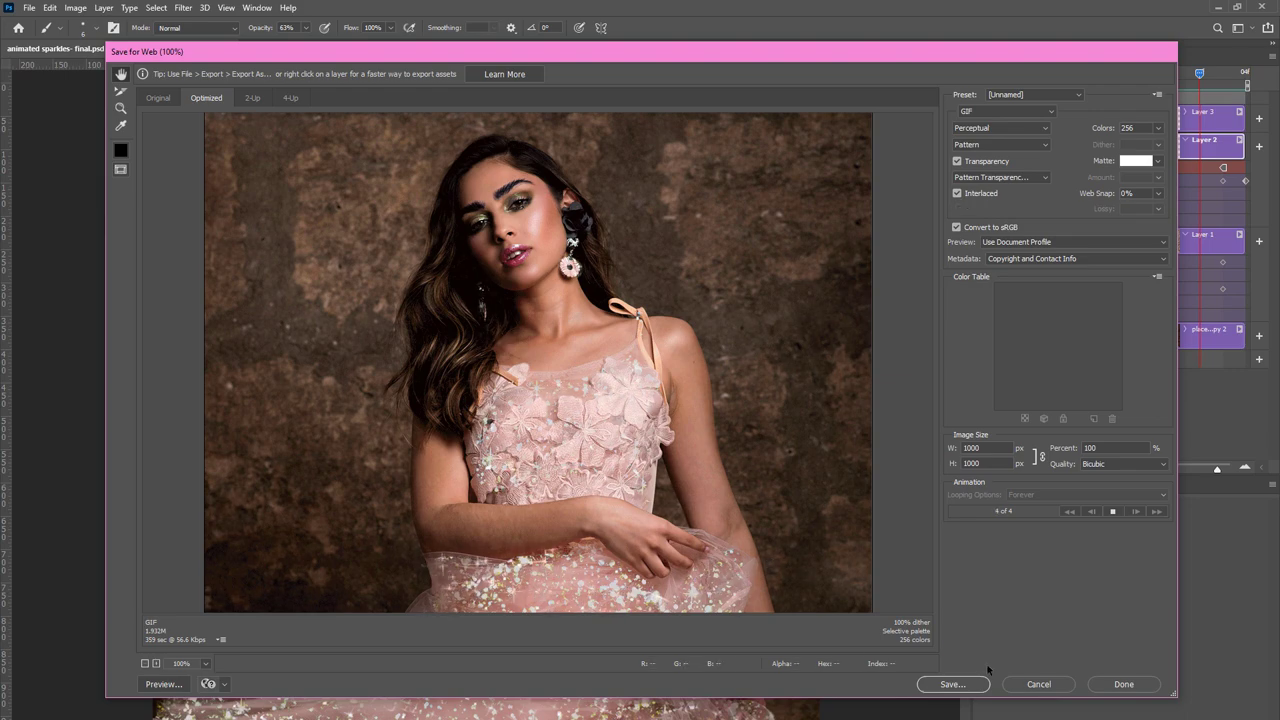
left_click(950, 684)
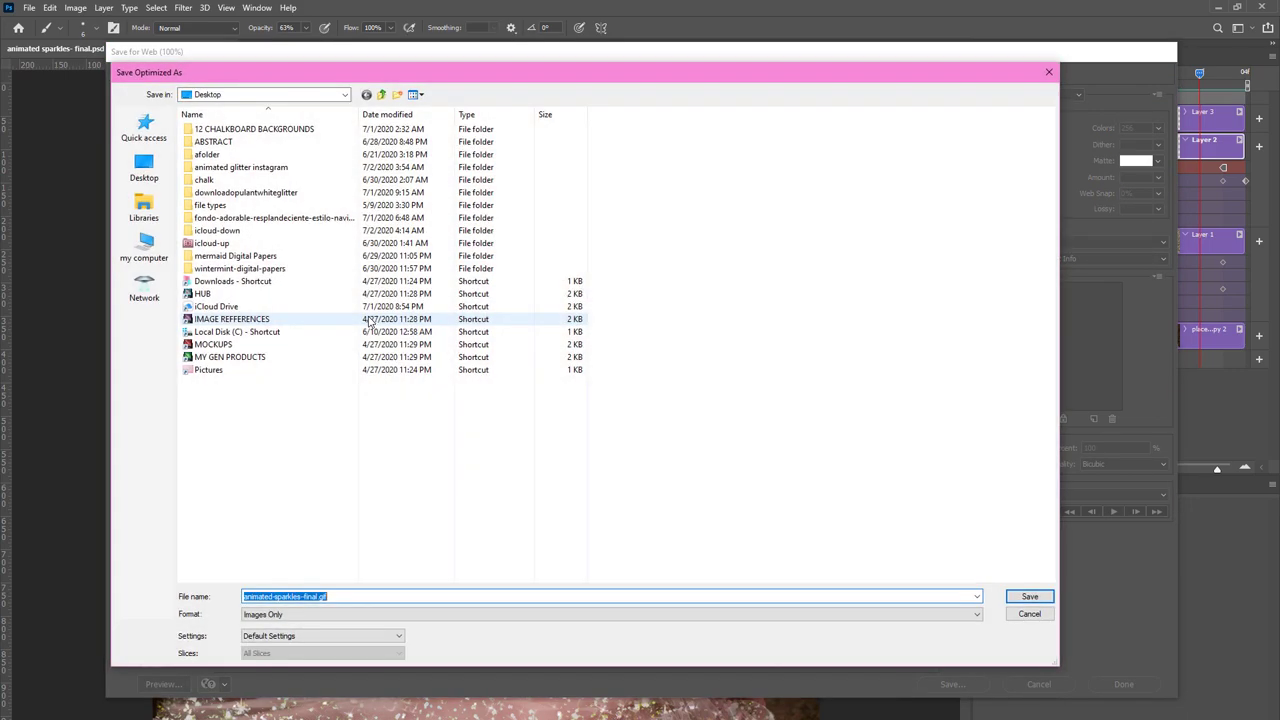
left_click(144, 168)
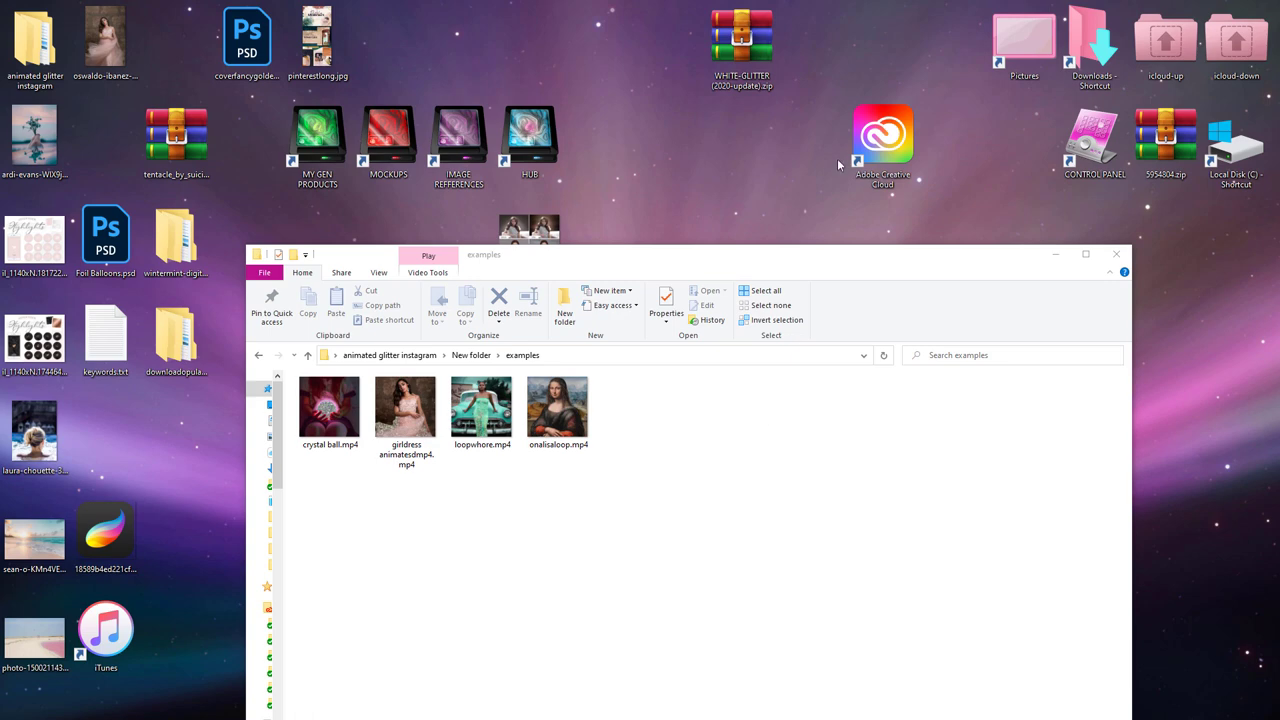
Switch to Creative Cloud Desktop, go to the Creative Cloud website and open the synced folder stffing.
double_click(884, 155)
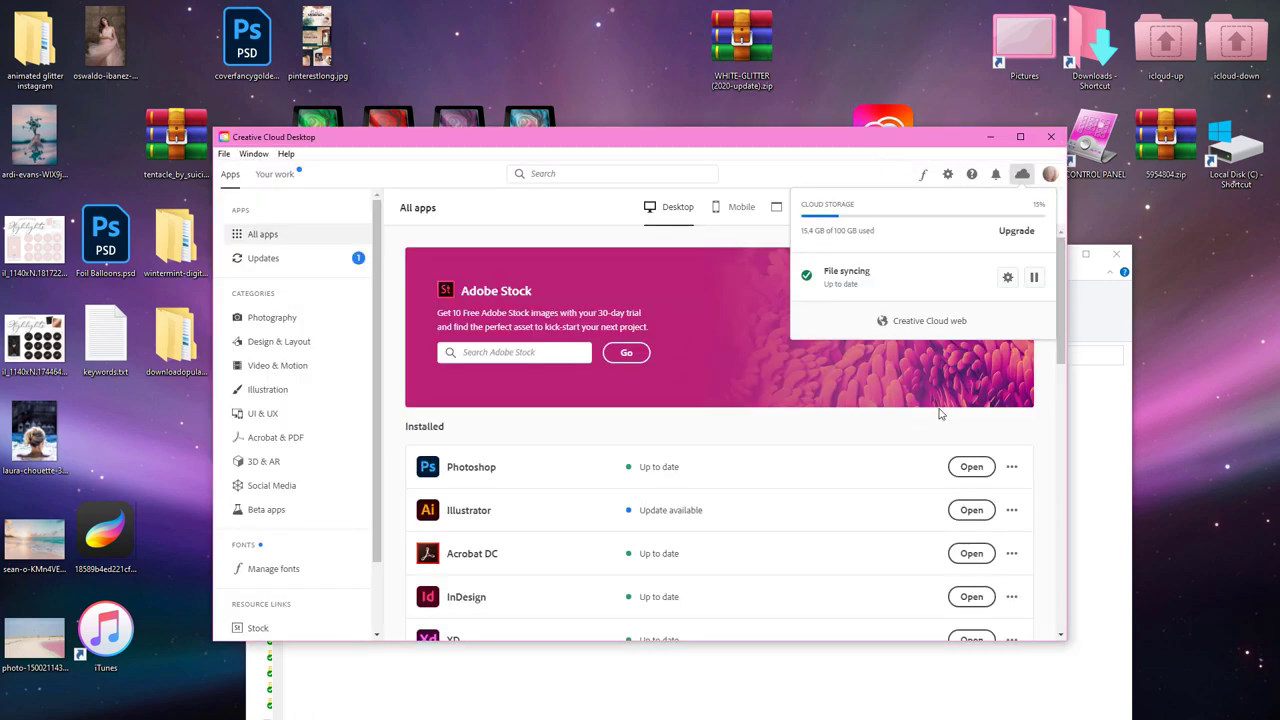
left_click(926, 321)
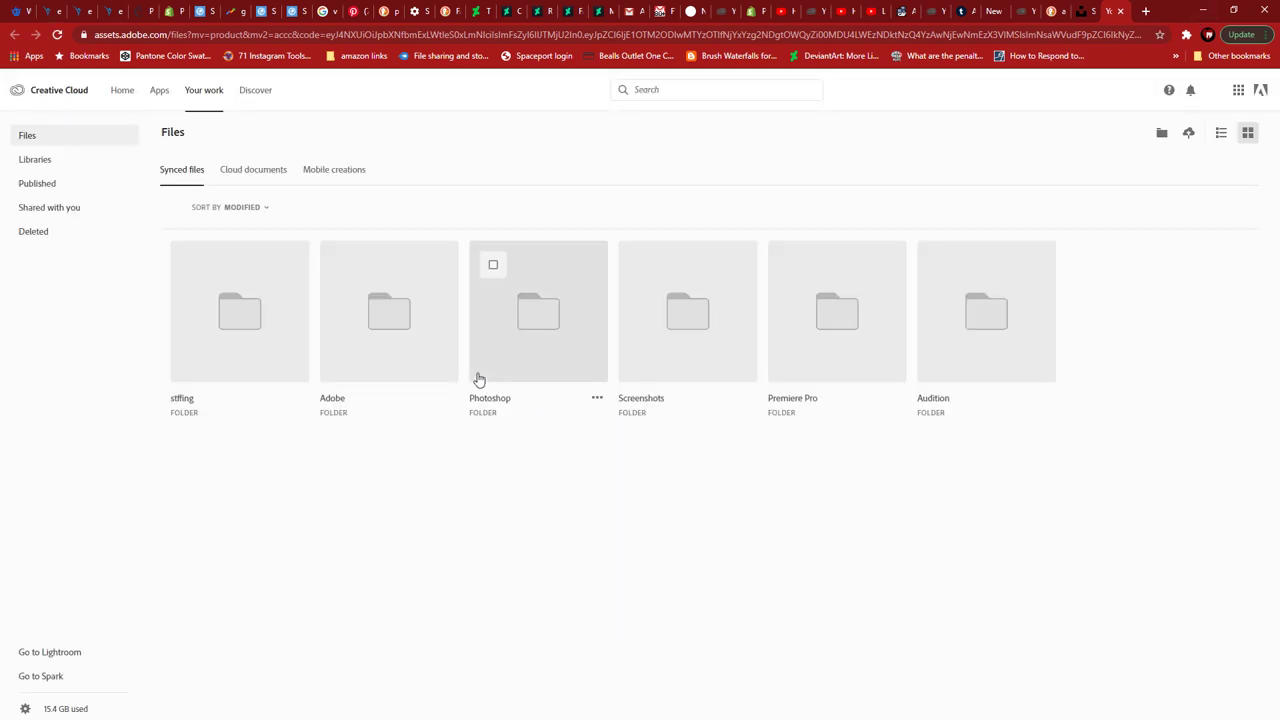
left_click(280, 352)
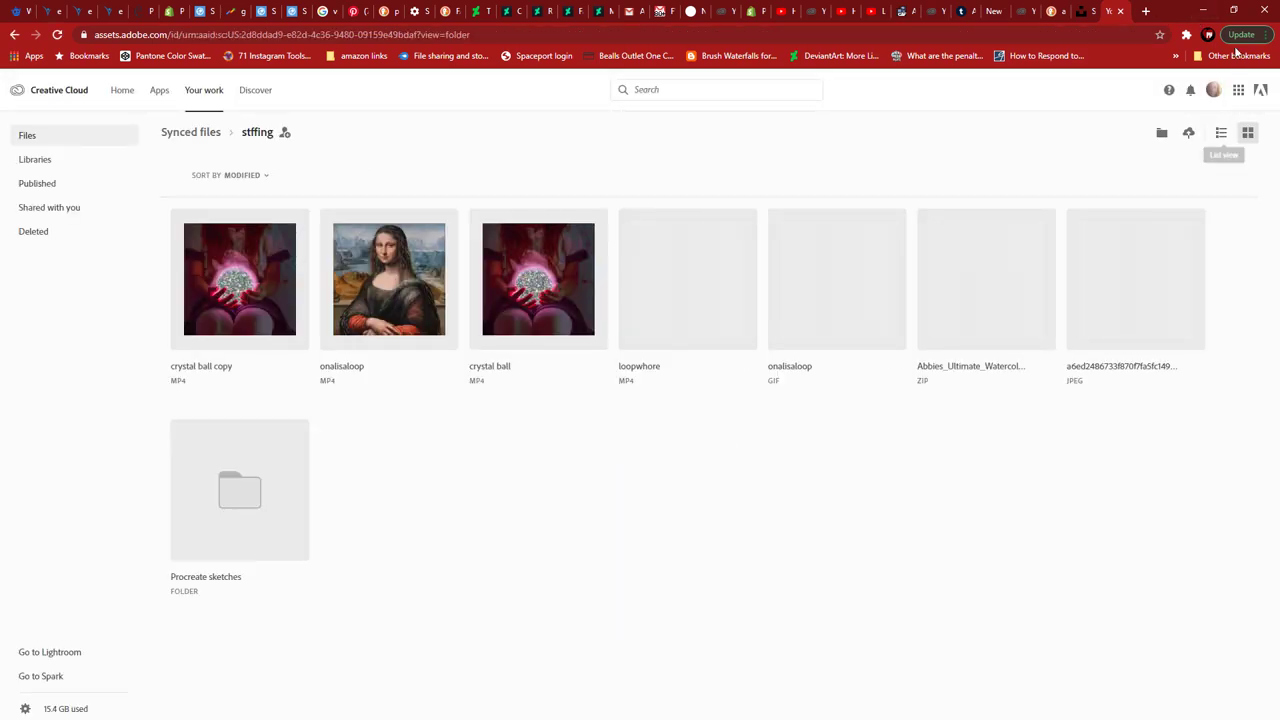
Shrink the browser window, close Creative Cloud Desktop, and upload girldress animatesdmp4.mp4 from the examples folder into stffing.
left_click(1233, 10)
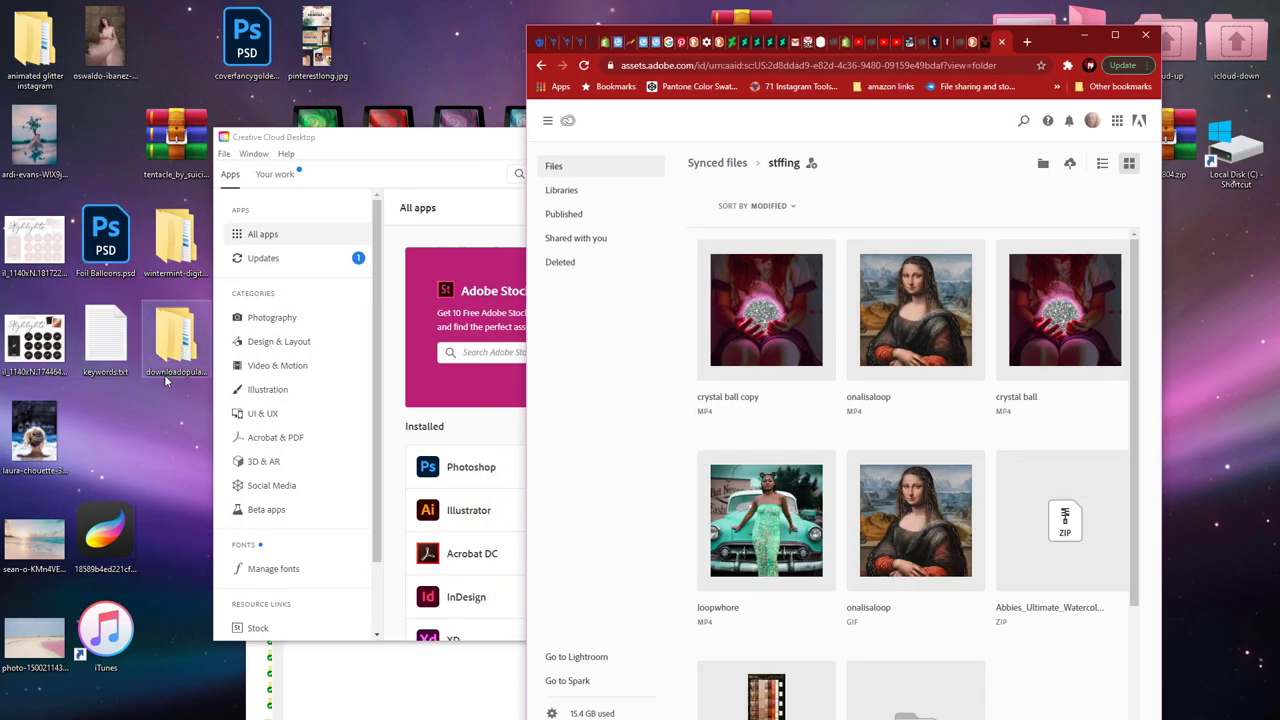
left_click(396, 155)
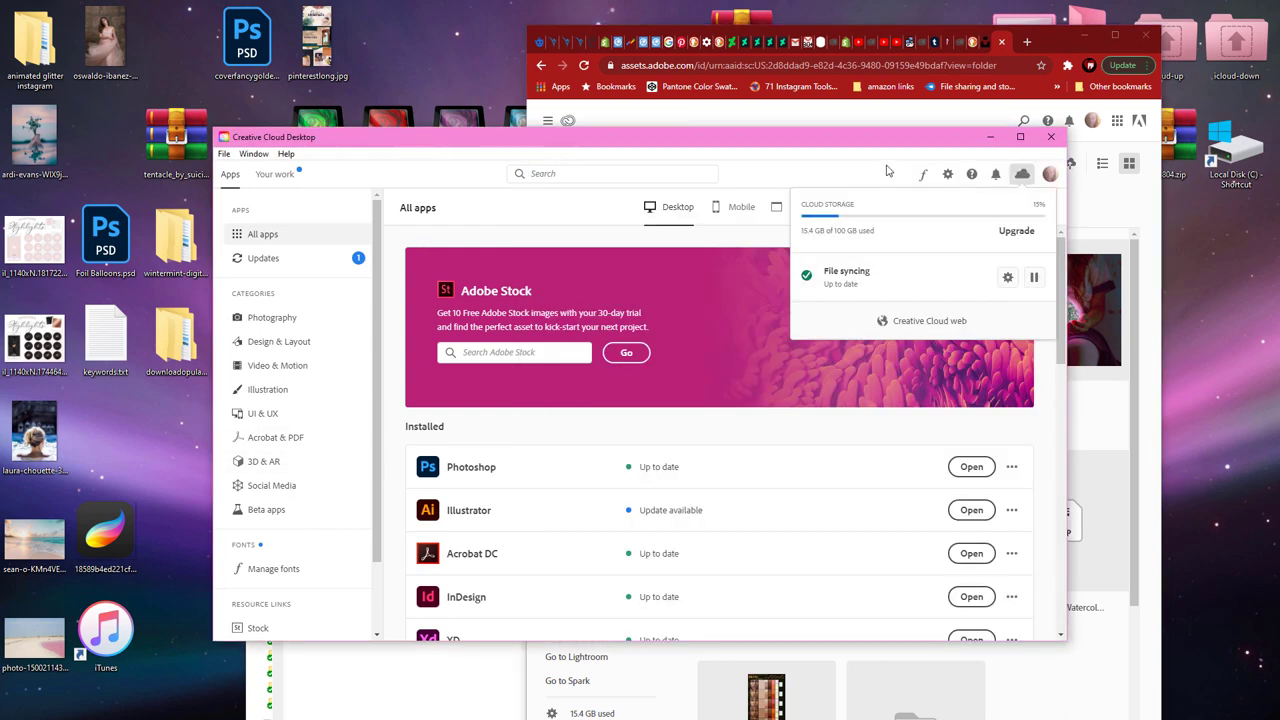
left_click(1050, 136)
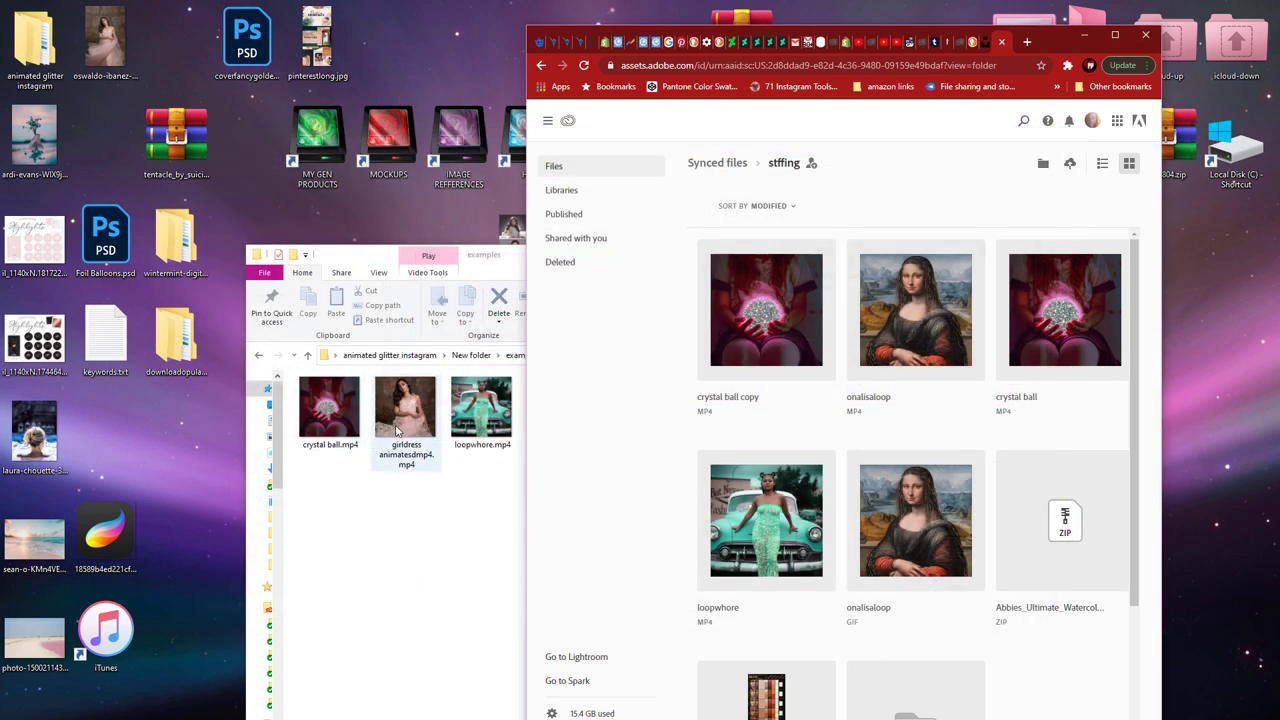
left_click_drag(398, 430, 792, 455)
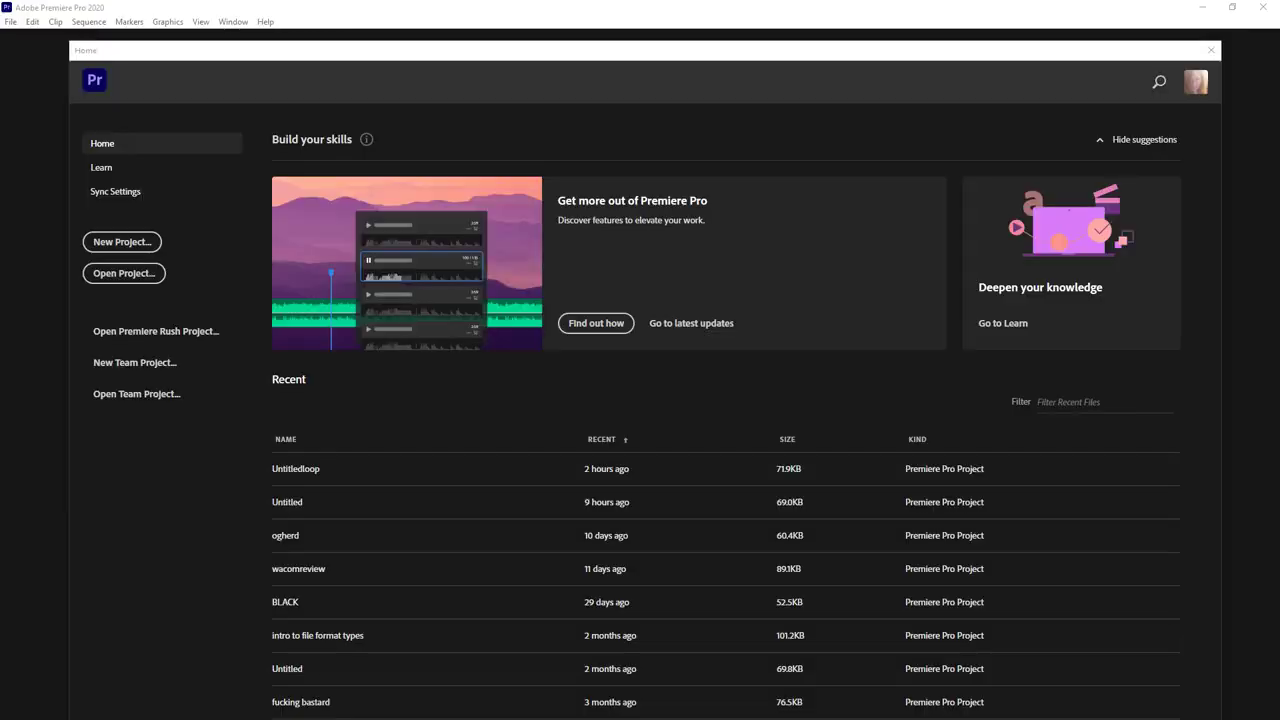
Switch to Premiere Pro and create a new project named animated dresses with the default settings.
left_click(122, 241)
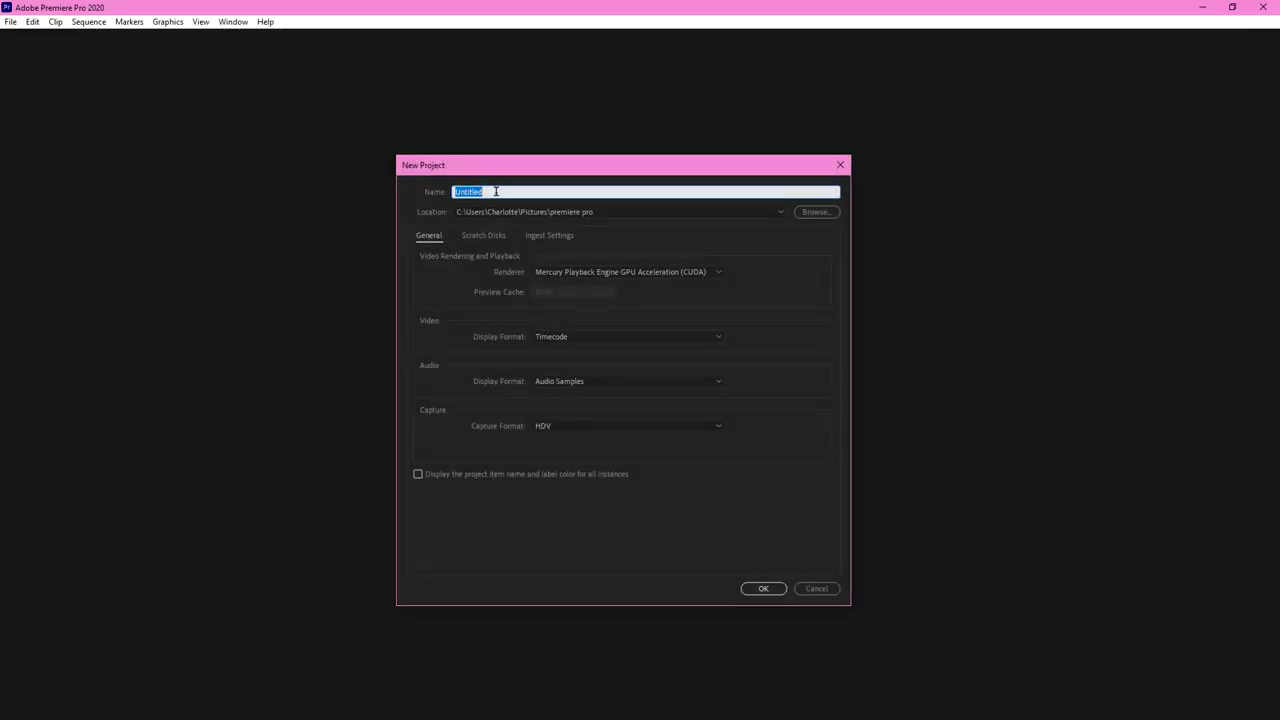
type("animated dresses")
left_click(748, 589)
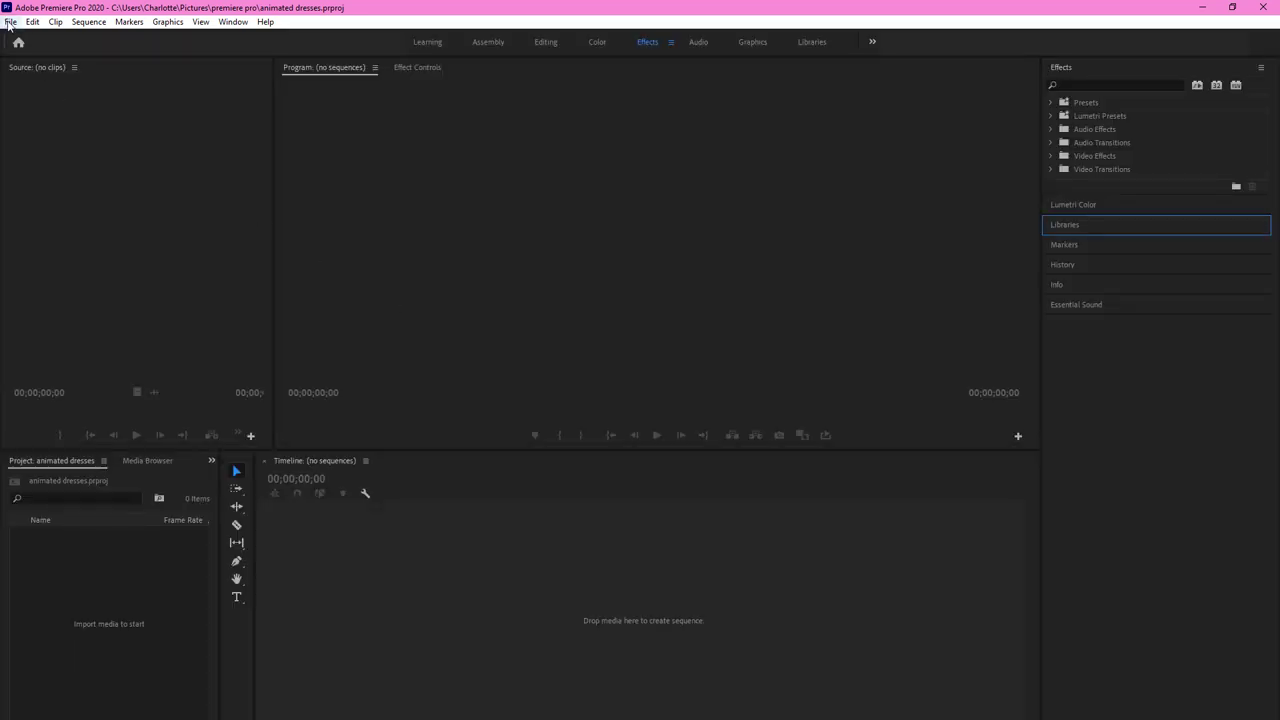
Start a media import and browse the Desktop folder for the location of the rendered dress video.
left_click(10, 22)
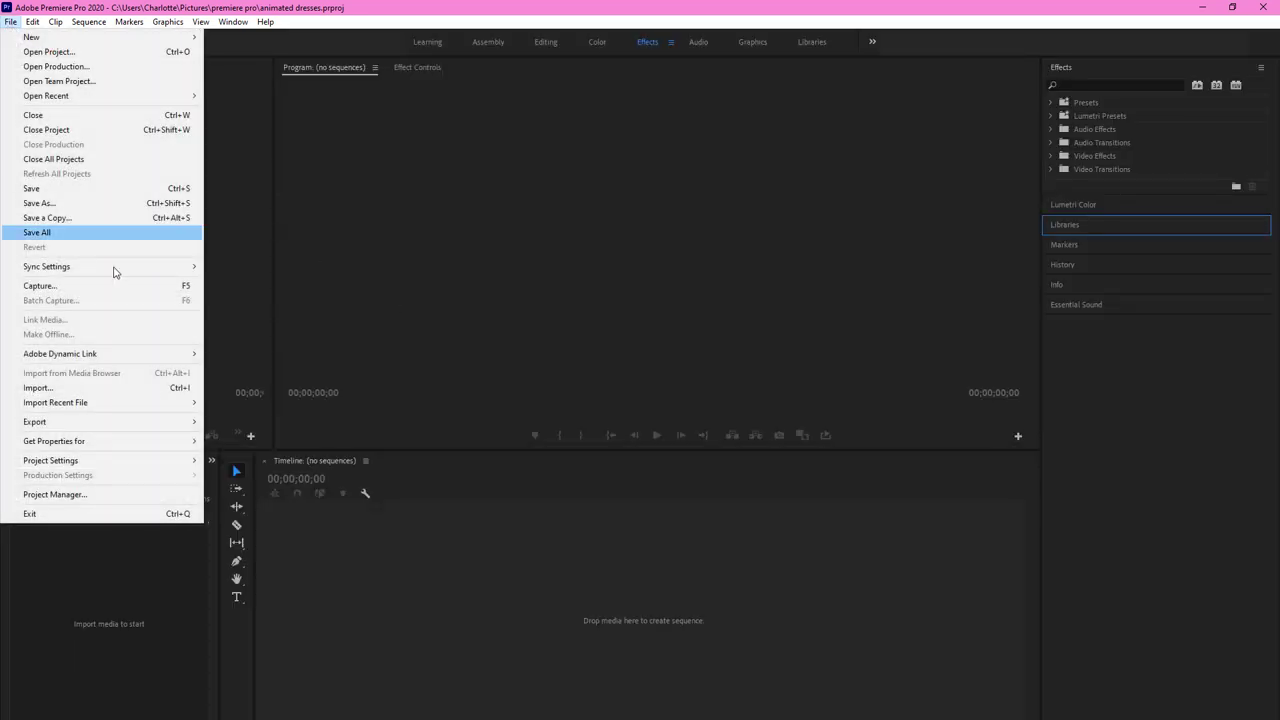
left_click(38, 388)
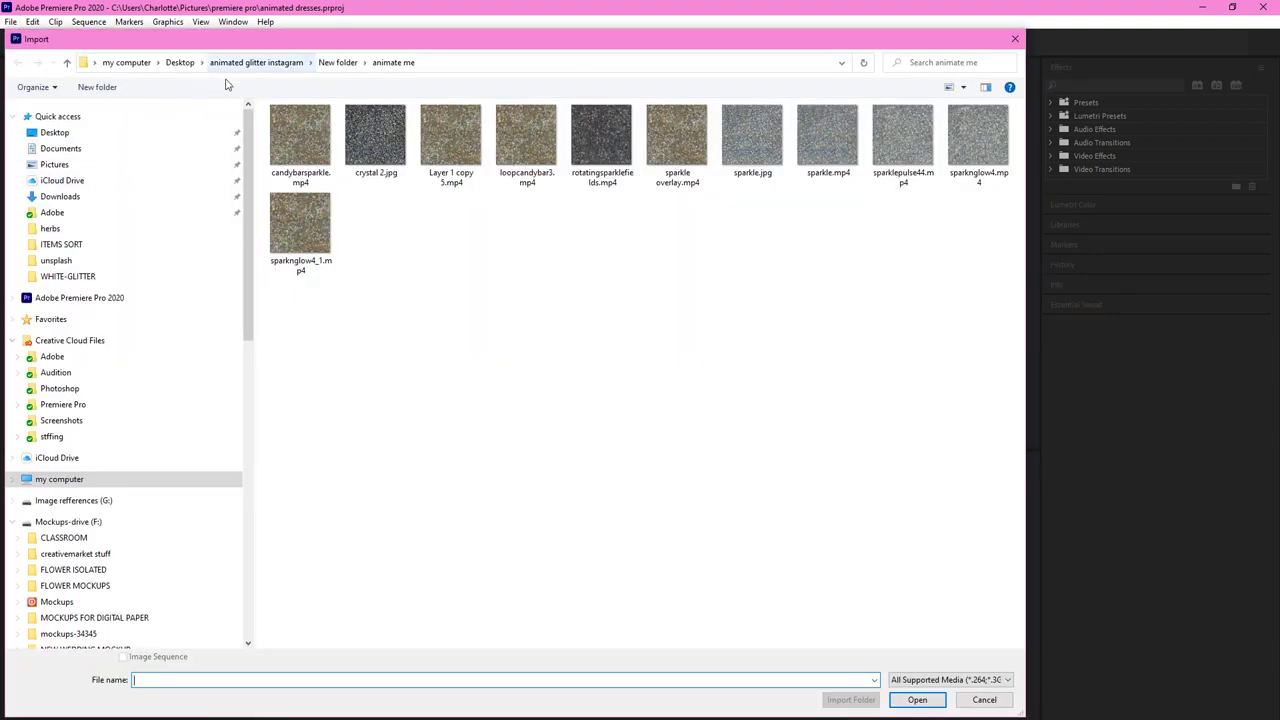
left_click(225, 62)
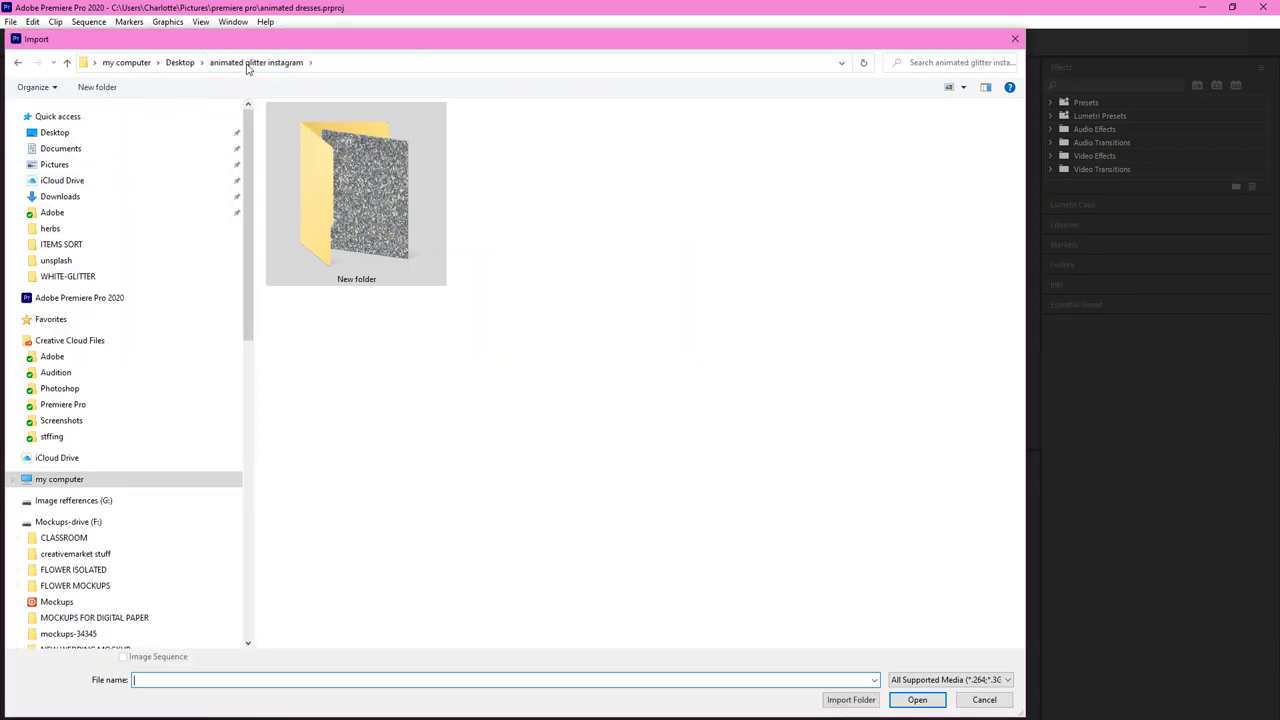
left_click(172, 62)
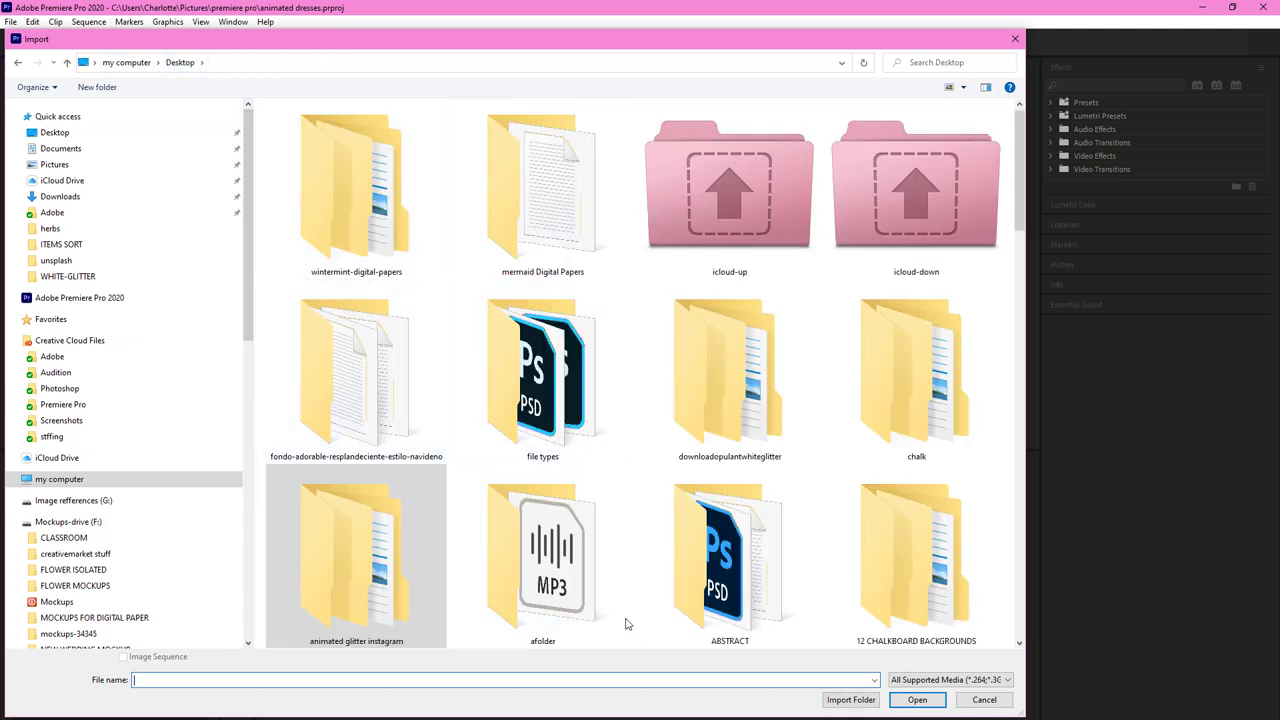
scroll(580, 566, "down", 5)
scroll(423, 366, "up", 3)
scroll(418, 448, "down", 4)
scroll(418, 448, "down", 3)
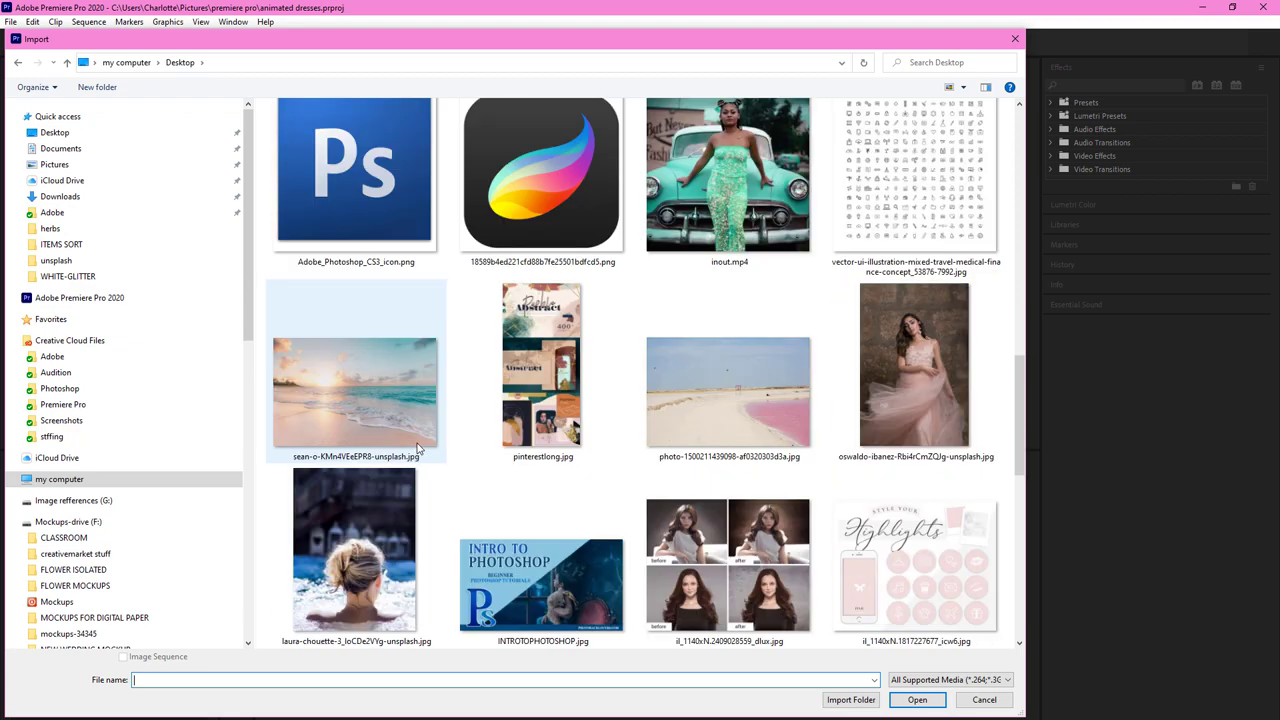
scroll(420, 445, "up", 2)
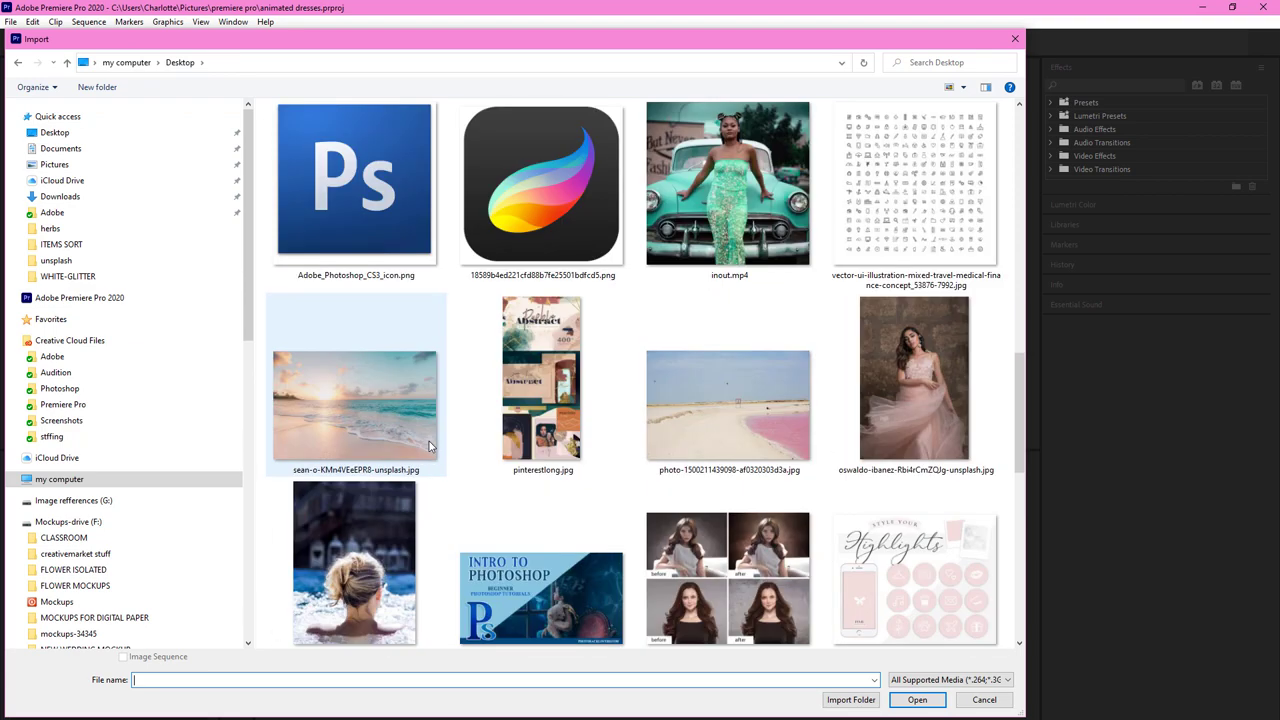
scroll(429, 441, "up", 5)
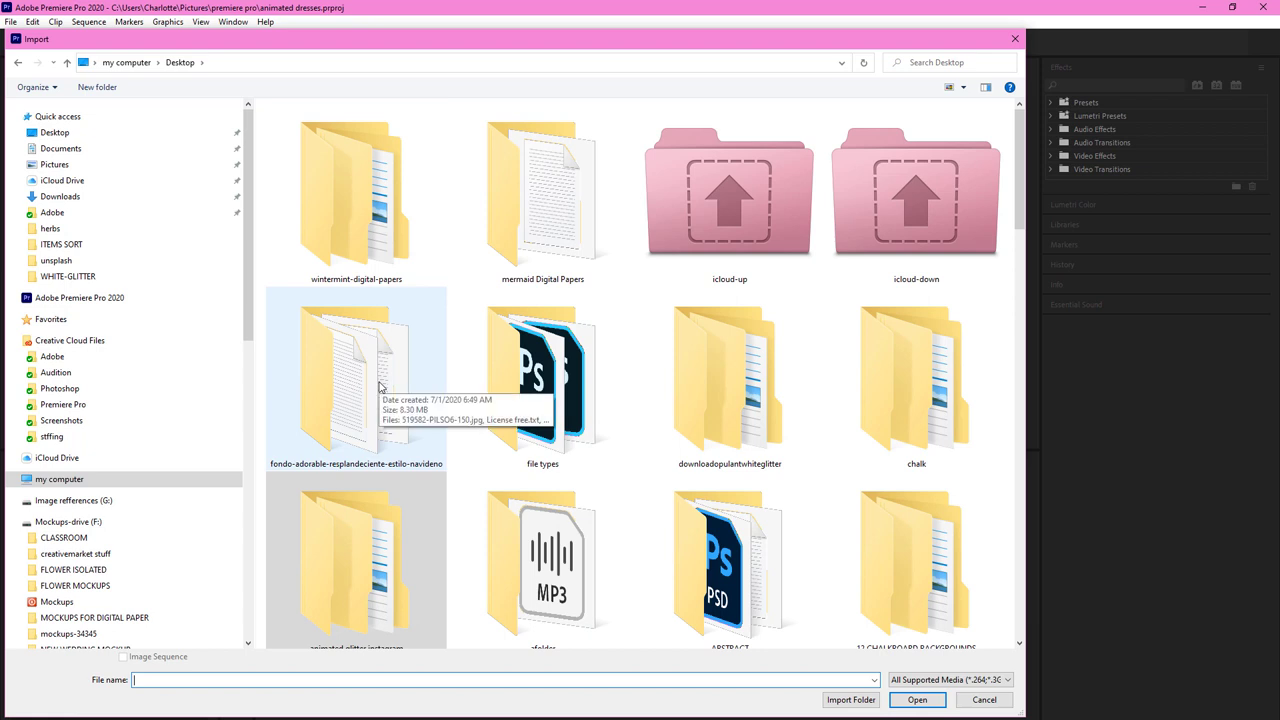
Import girldress animatesdmp4.mp4 from the examples folder inside animated glitter instagram > New folder.
double_click(388, 576)
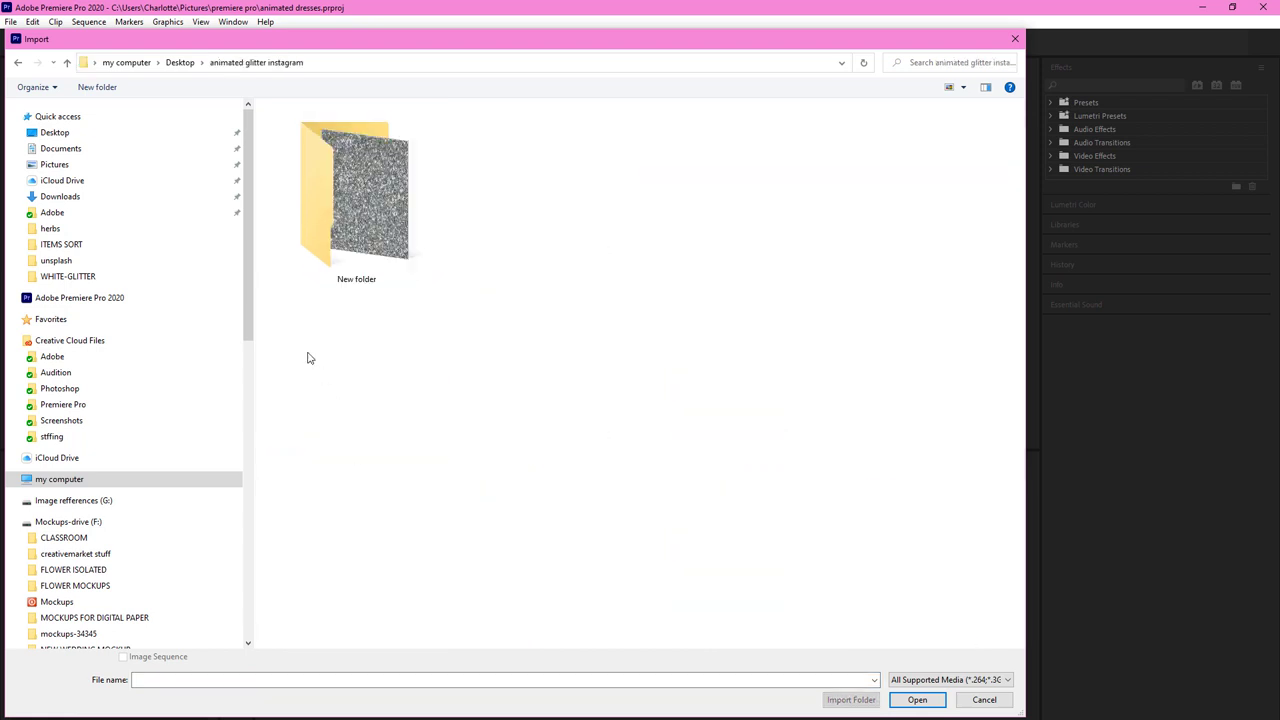
double_click(324, 200)
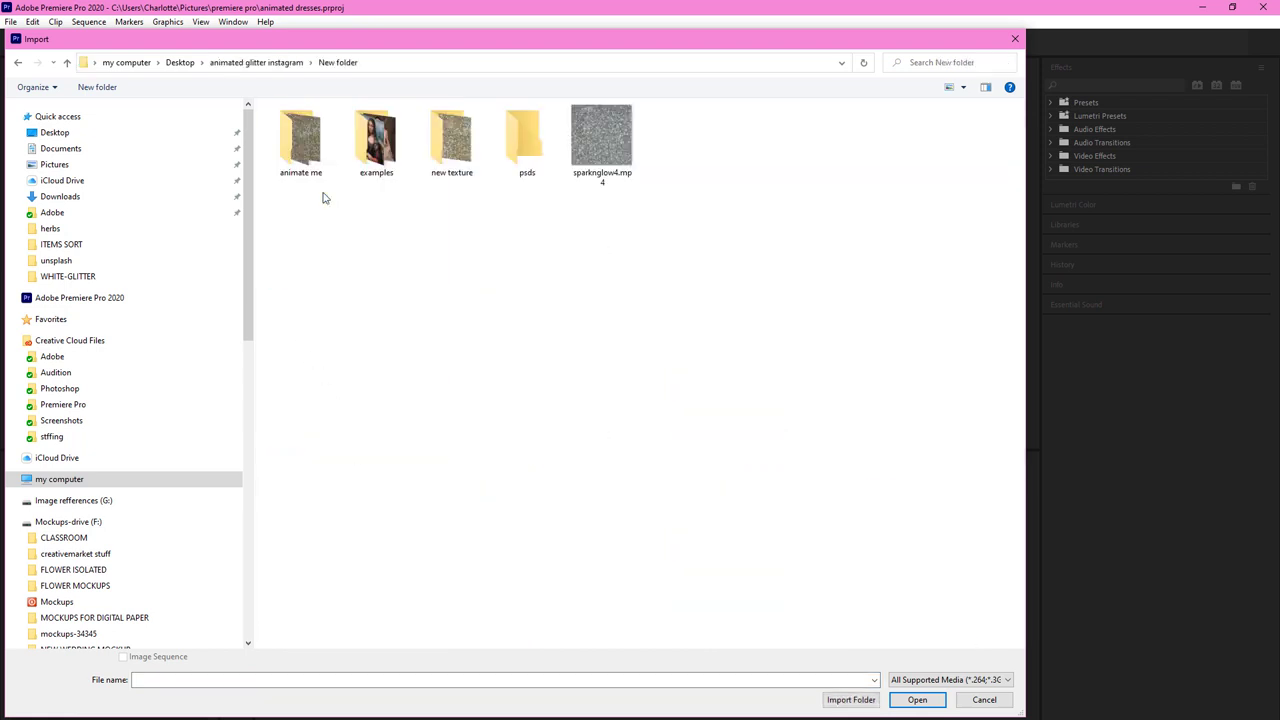
double_click(386, 140)
left_click(366, 156)
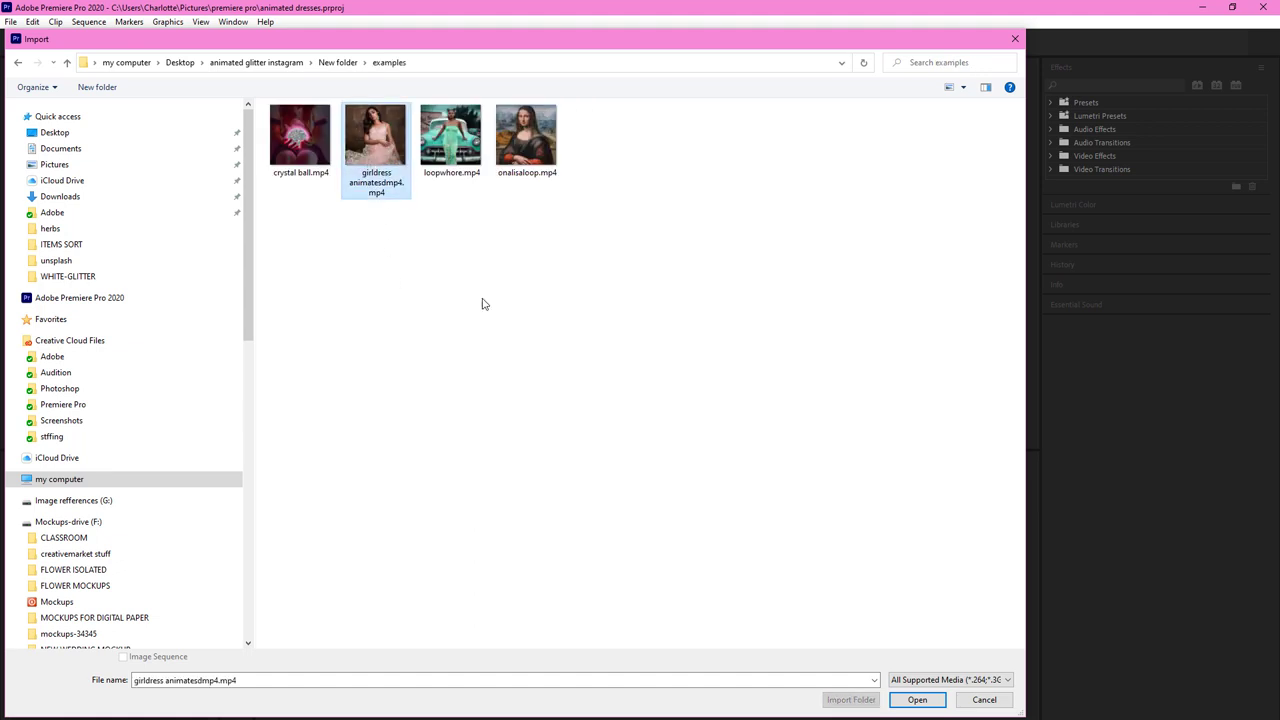
left_click(911, 702)
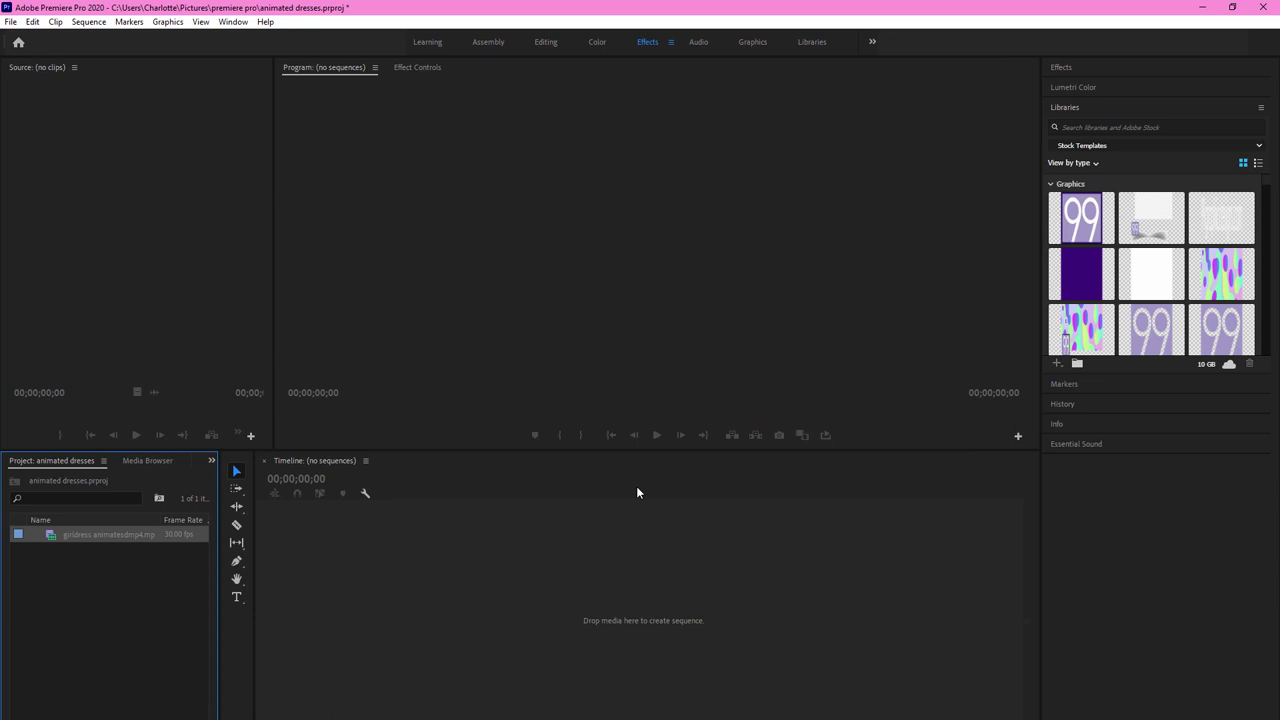
Create a timeline sequence from the girldress animatesdmp4.mp4 clip, and unlink and delete its audio.
left_click_drag(114, 533, 283, 554)
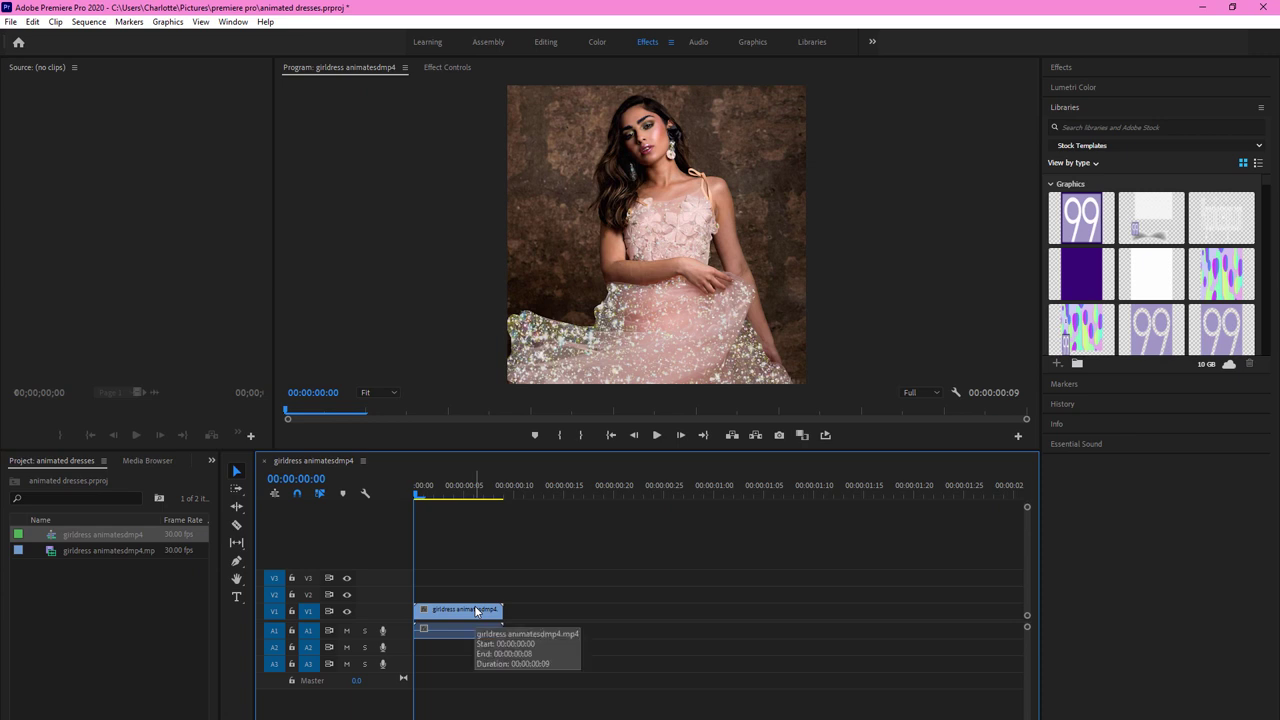
left_click(449, 629)
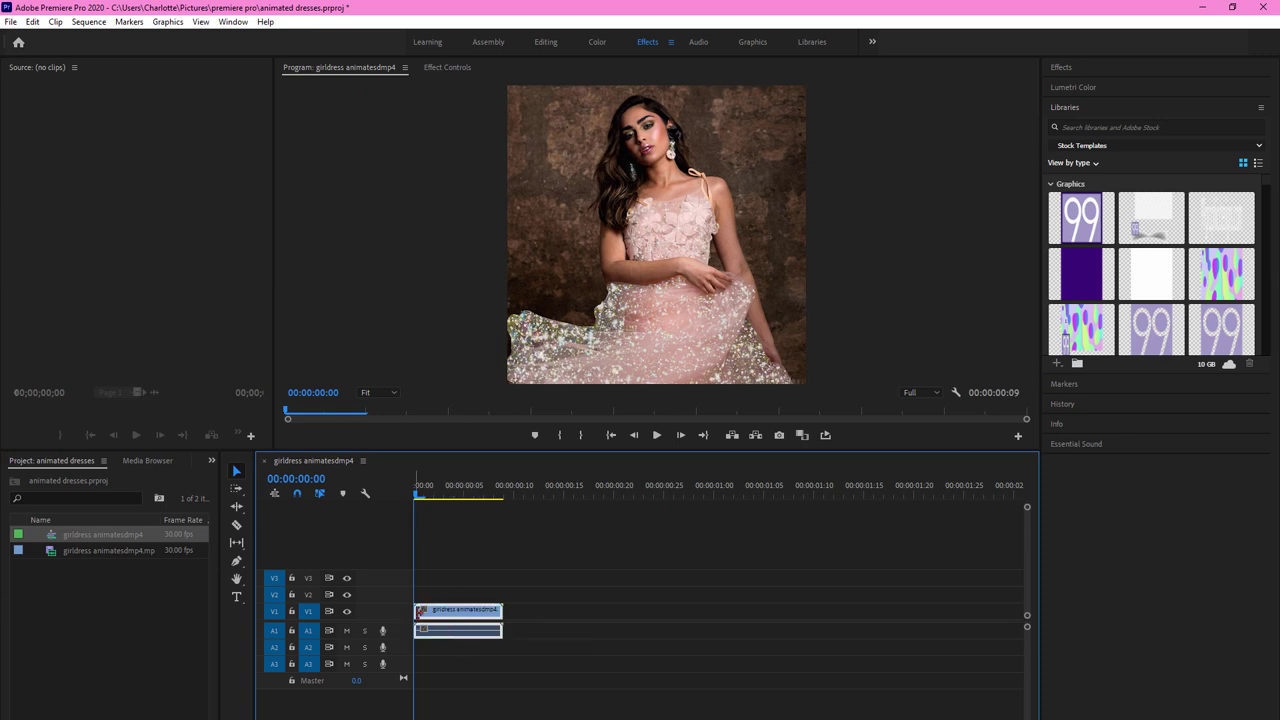
right_click(442, 622)
left_click(438, 621)
right_click(451, 613)
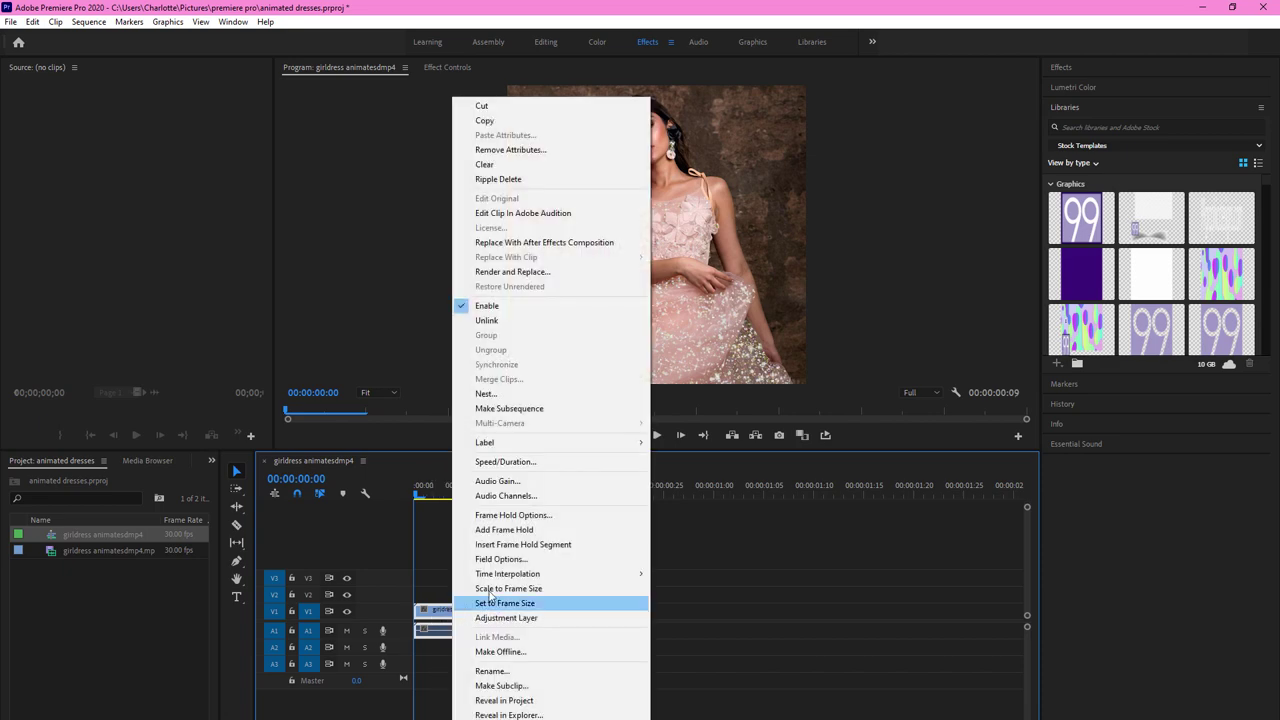
left_click(482, 321)
left_click(440, 632)
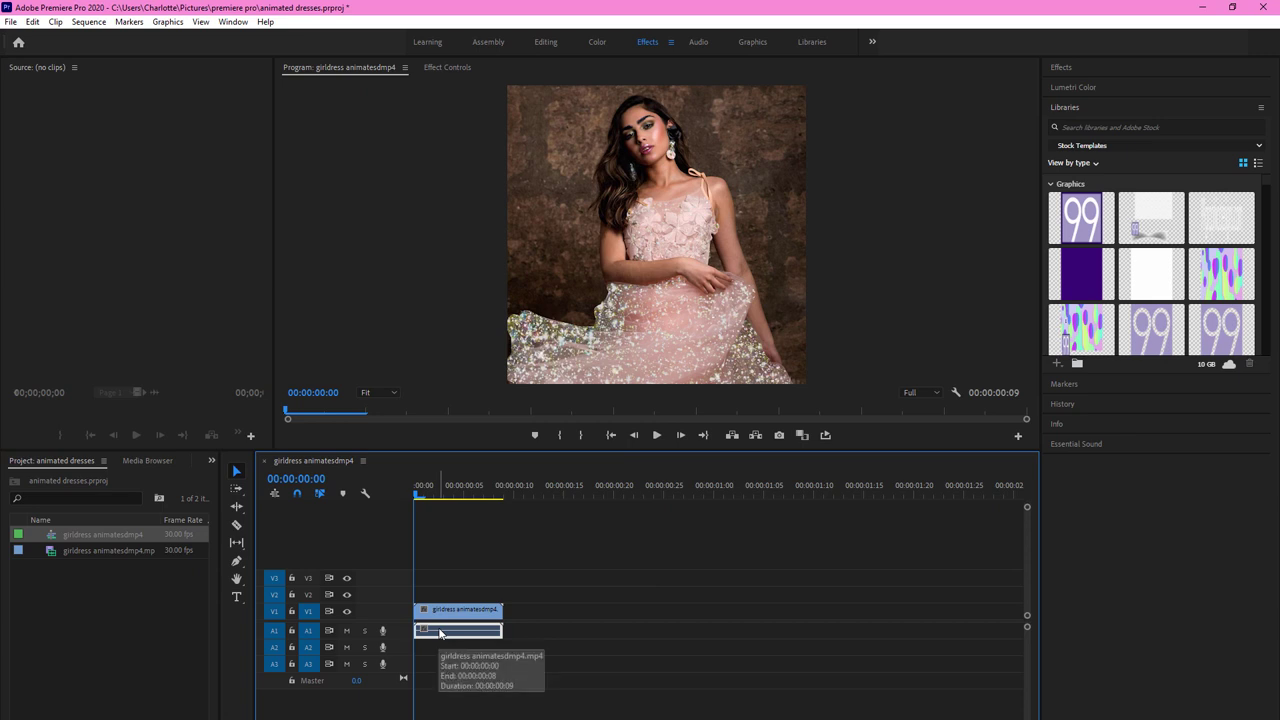
key("Delete")
Duplicate the dress clip directly after itself on the V1 track and group the two clips.
left_click(451, 614)
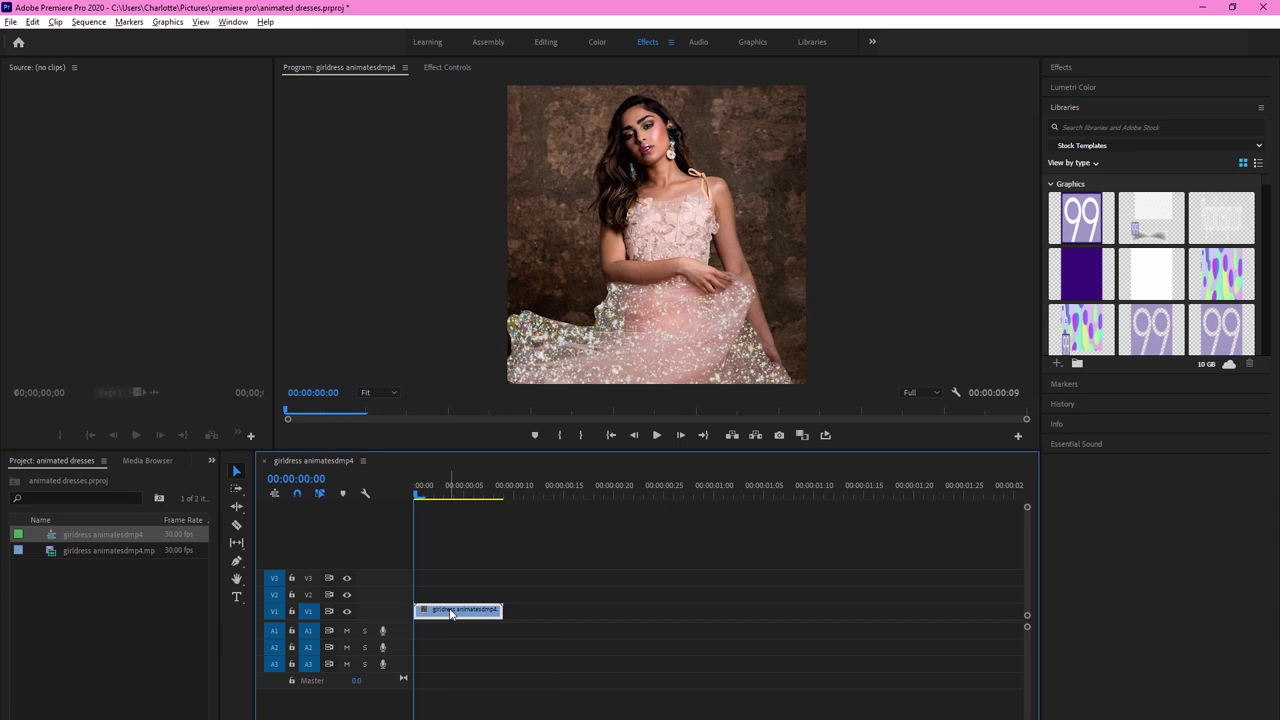
left_click_drag(451, 614, 549, 617)
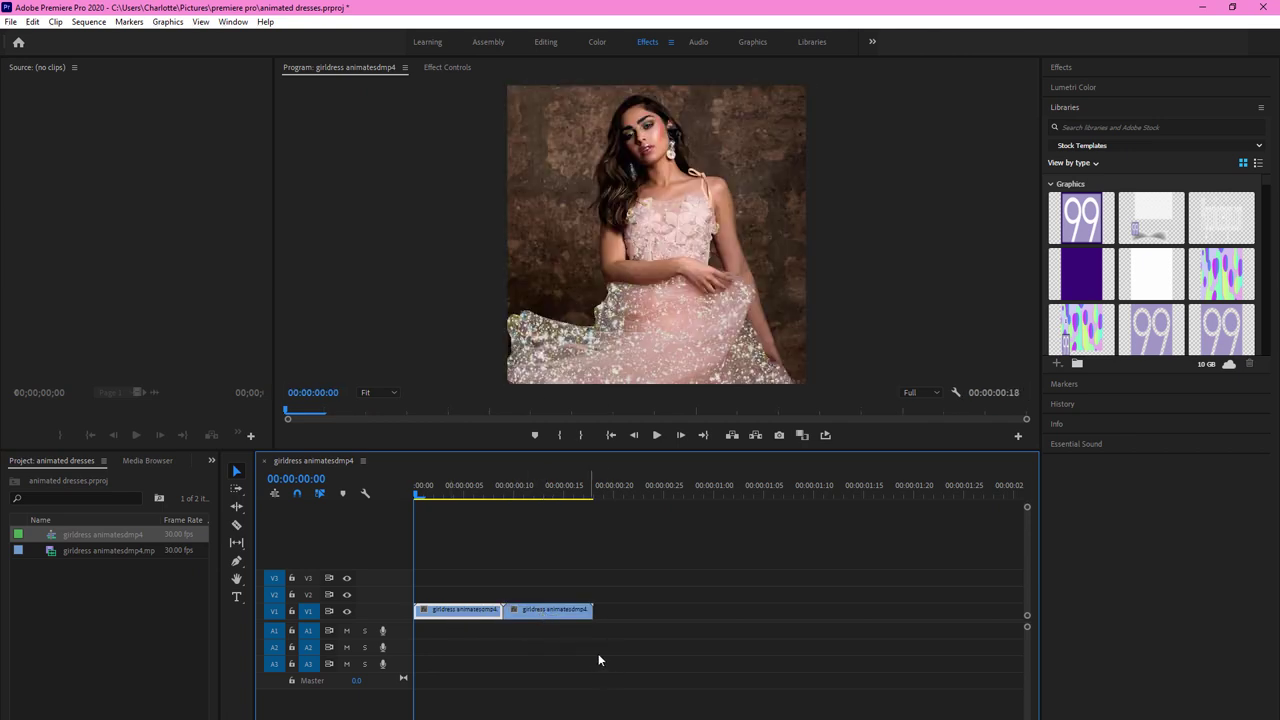
left_click_drag(606, 653, 415, 574)
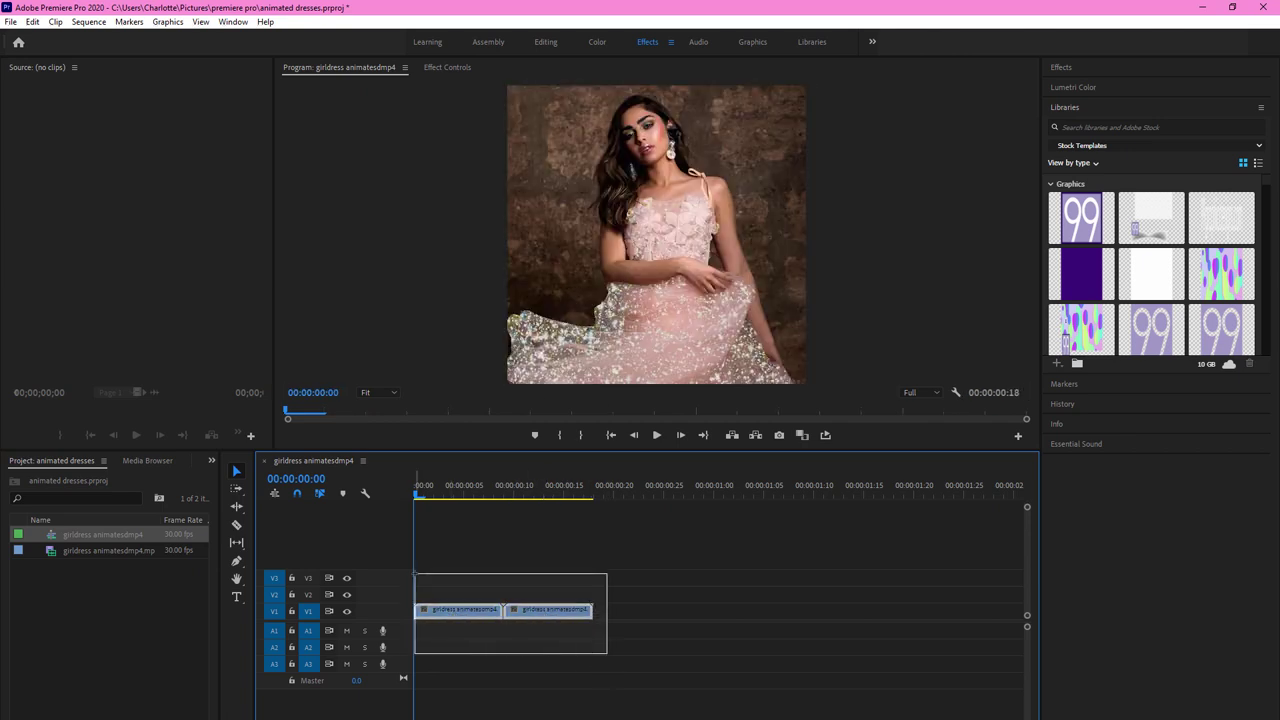
right_click(482, 612)
left_click(512, 258)
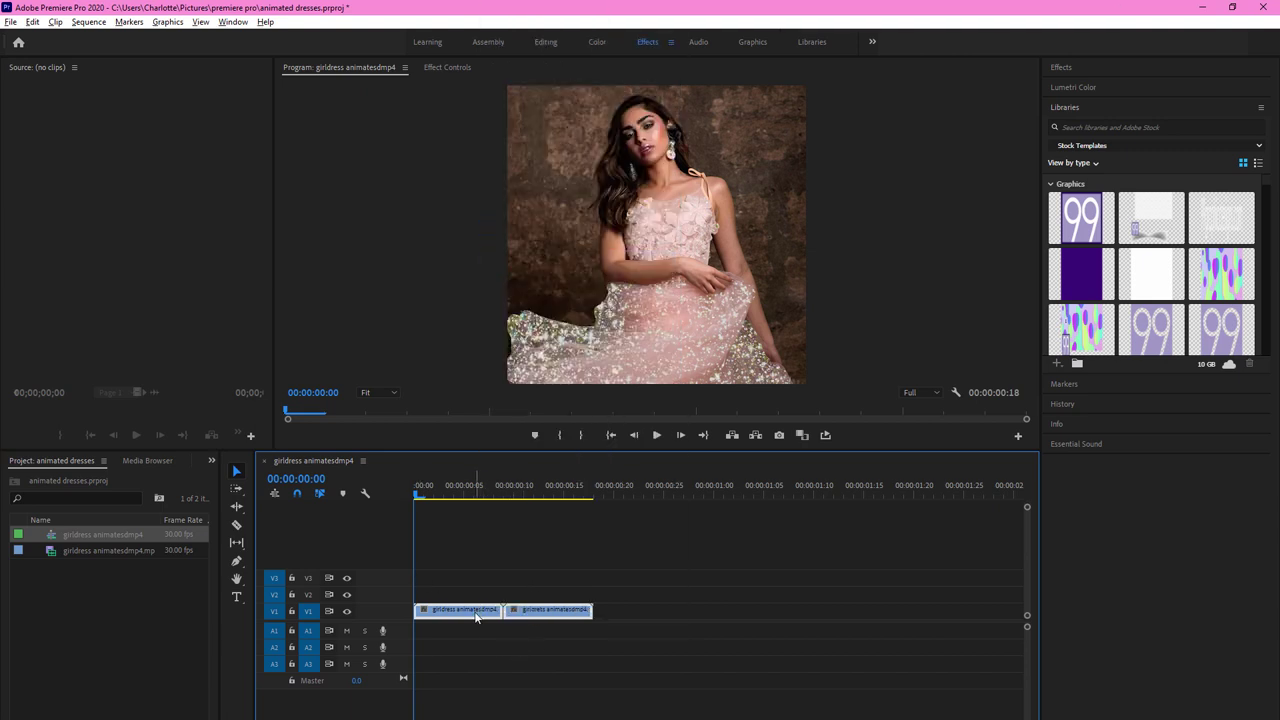
Duplicate the grouped pair directly after itself on V1 and group all four clips.
left_click_drag(482, 612, 654, 617)
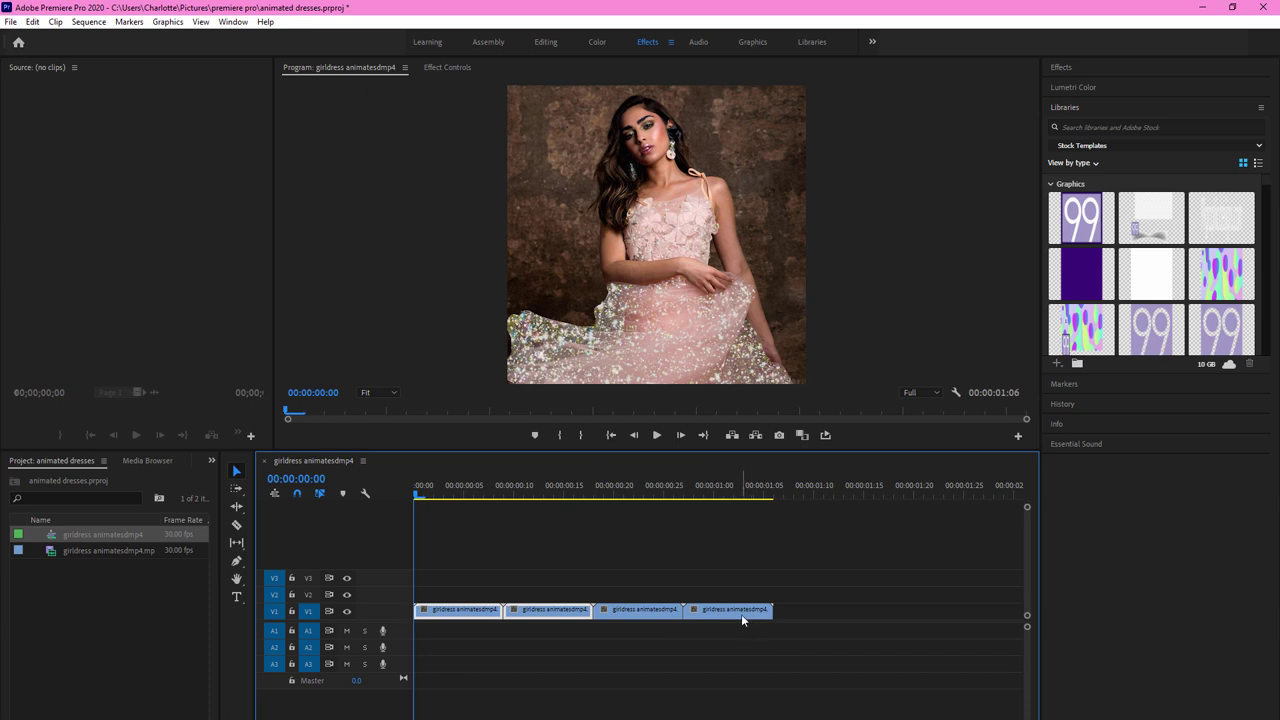
left_click_drag(780, 650, 420, 560)
right_click(464, 612)
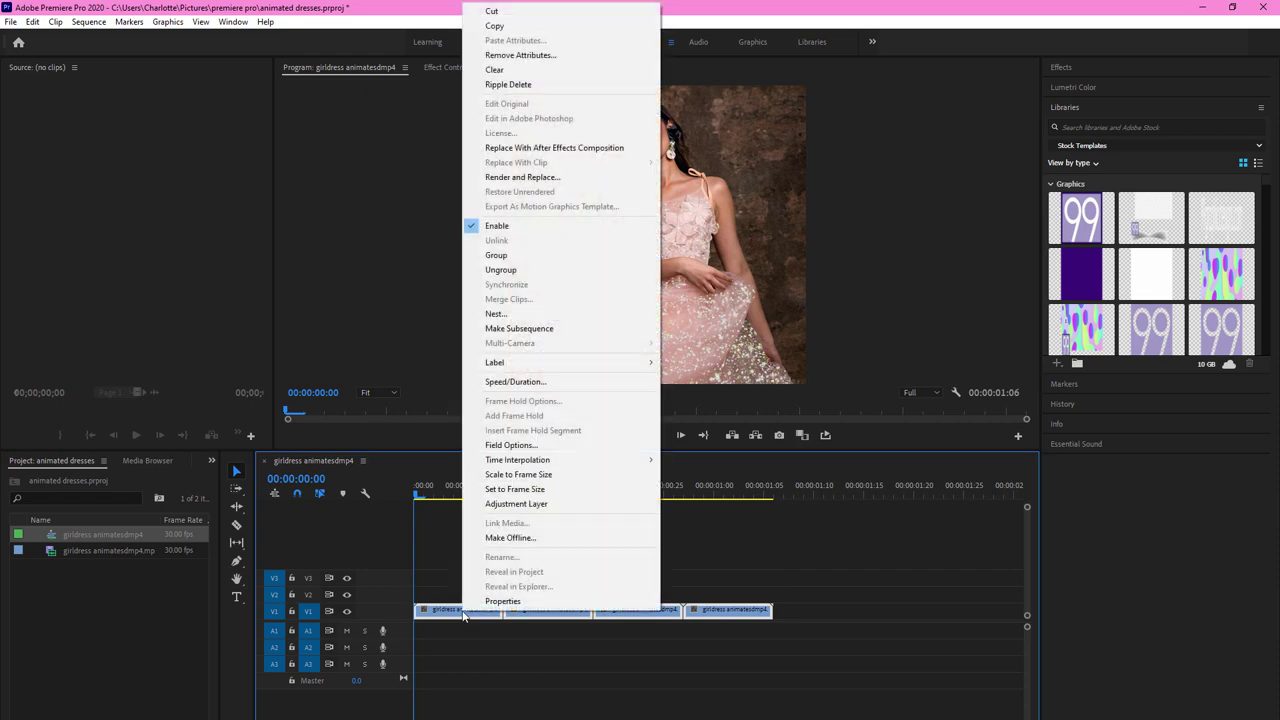
left_click(527, 258)
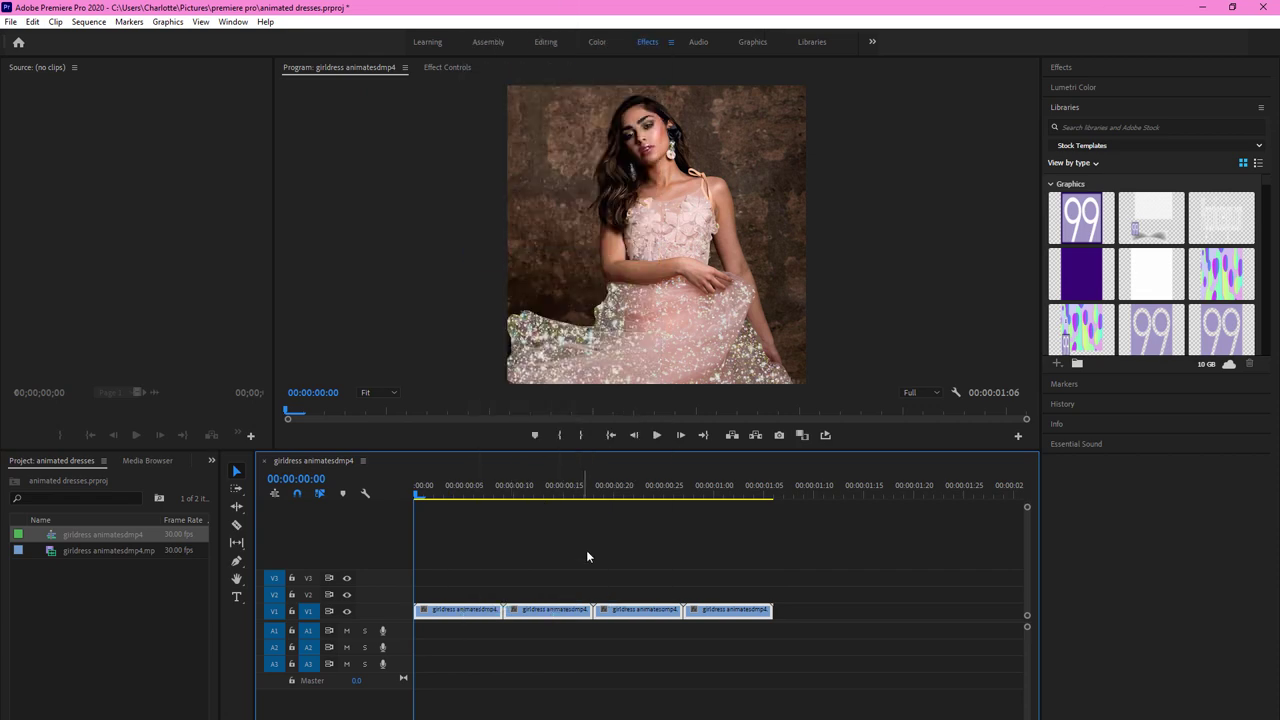
Play back the extended sequence to check how the repeated clips run together.
left_click(657, 436)
left_click(657, 436)
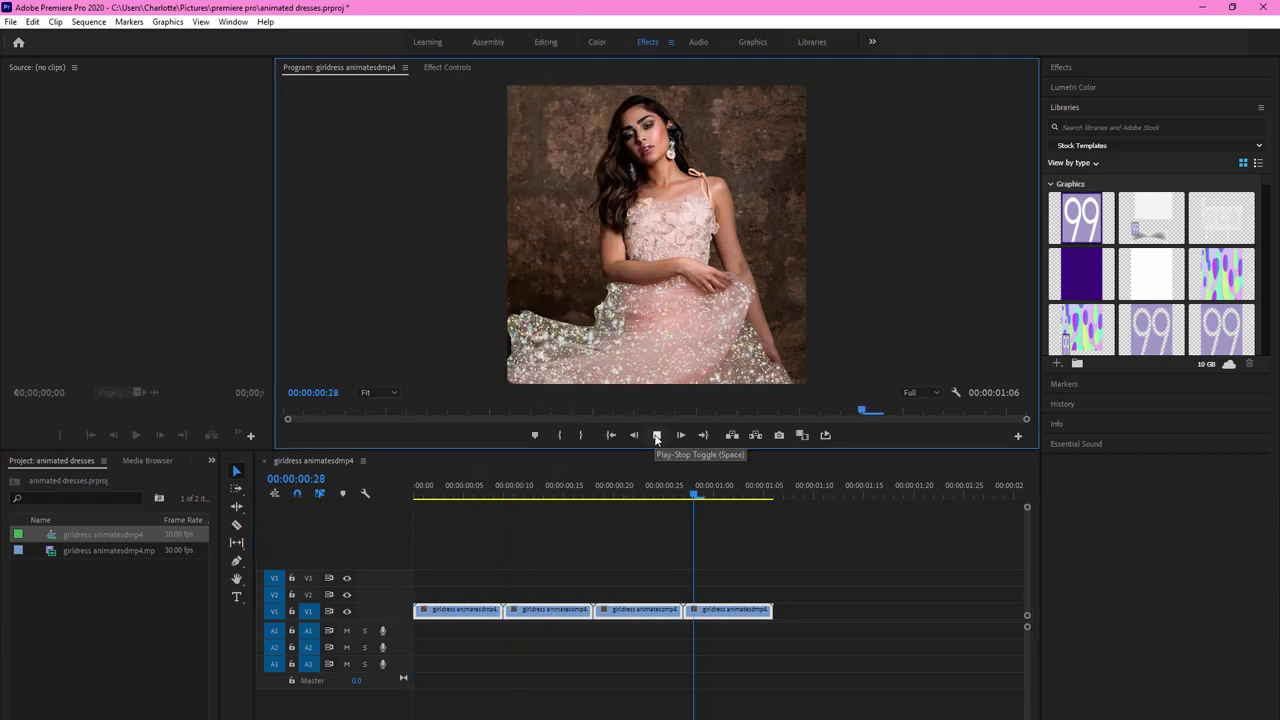
left_click(657, 437)
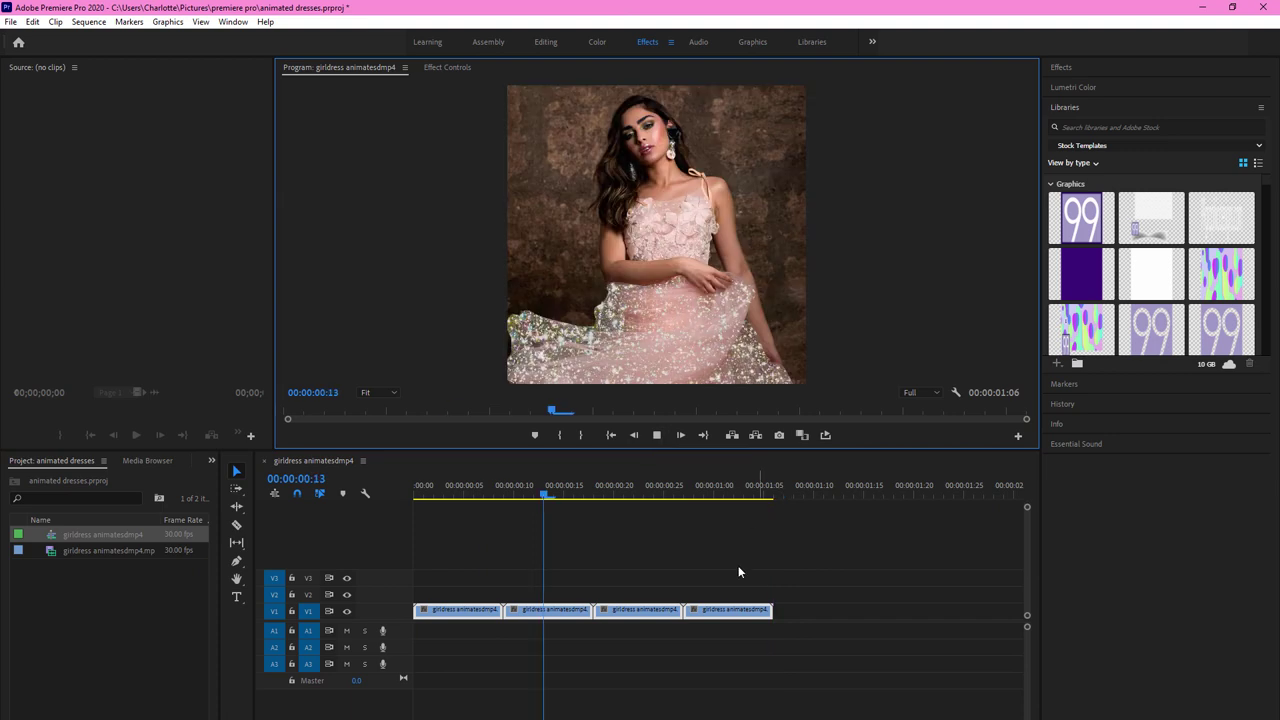
left_click(657, 437)
left_click(657, 437)
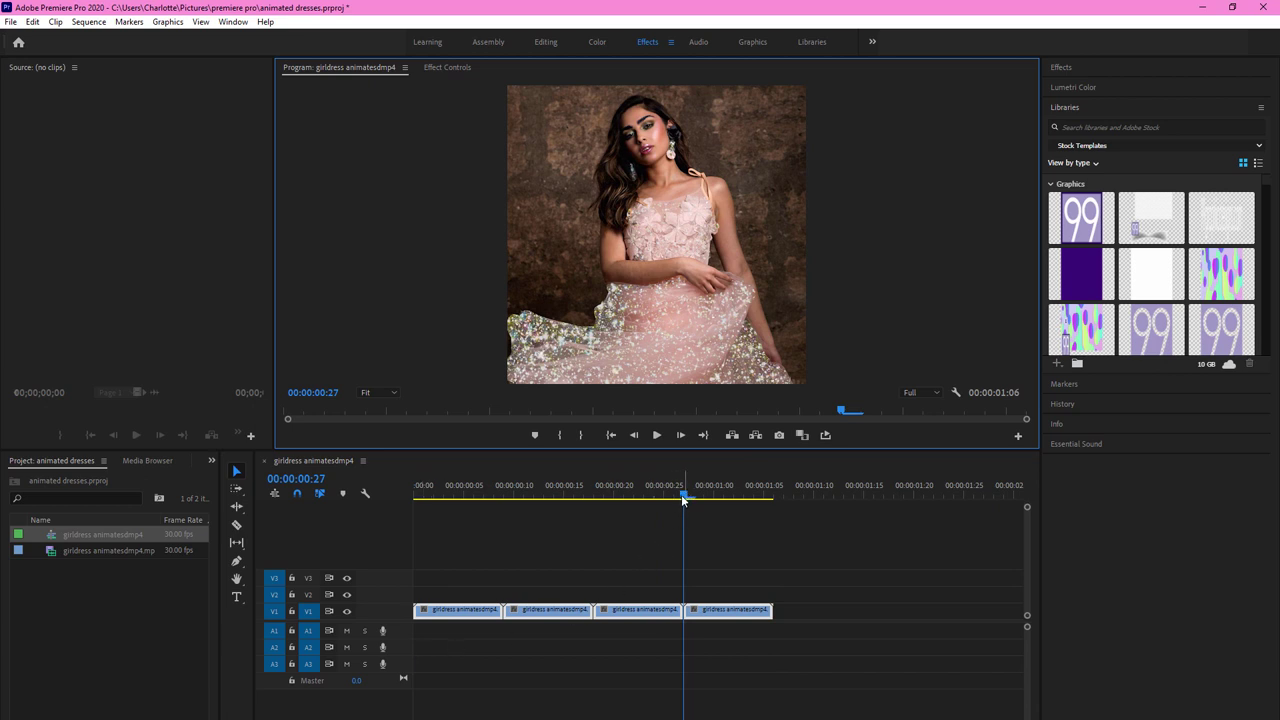
Mark an In point at the start of the sequence and an Out point at 00:00:01:05.
left_click_drag(687, 495, 414, 507)
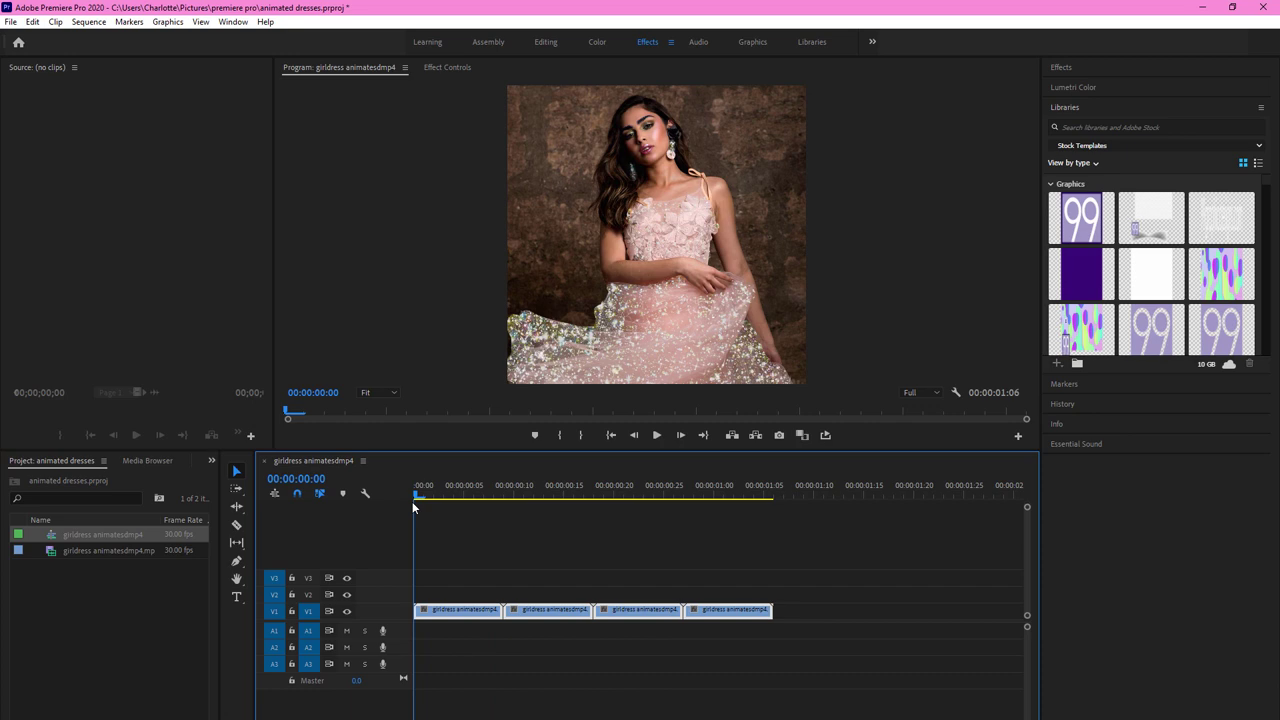
left_click(561, 437)
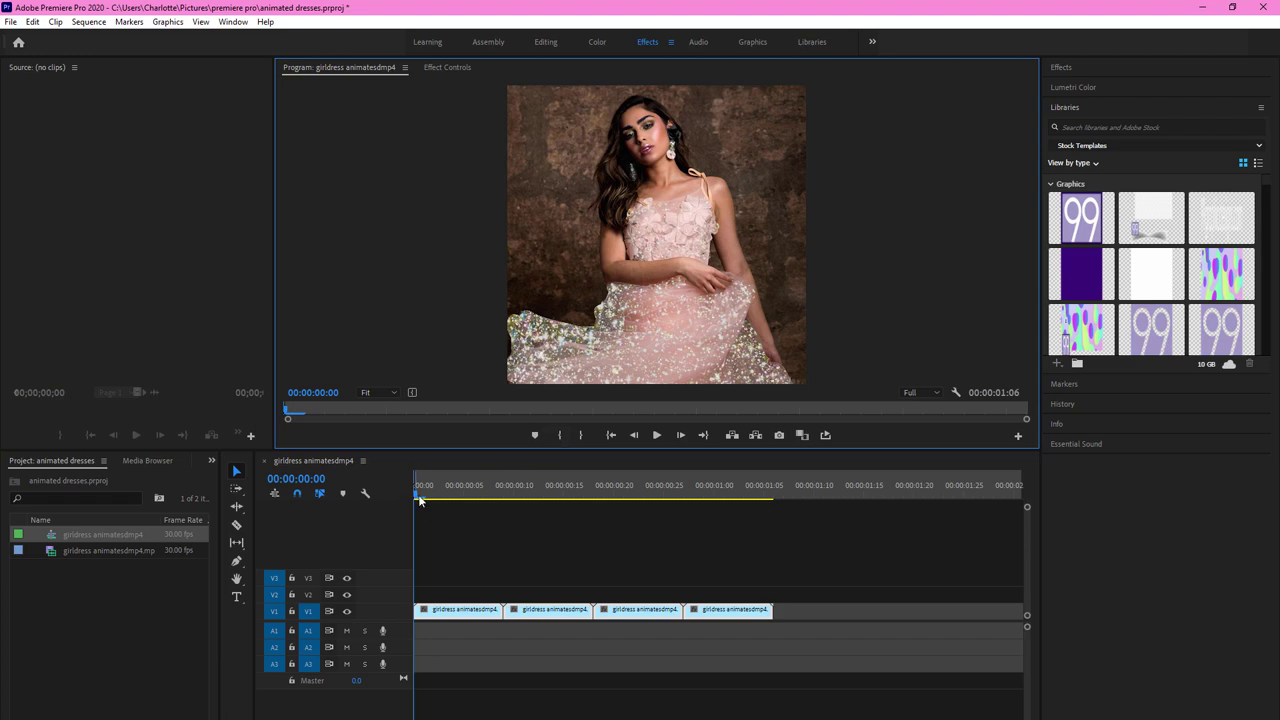
left_click_drag(420, 498, 770, 517)
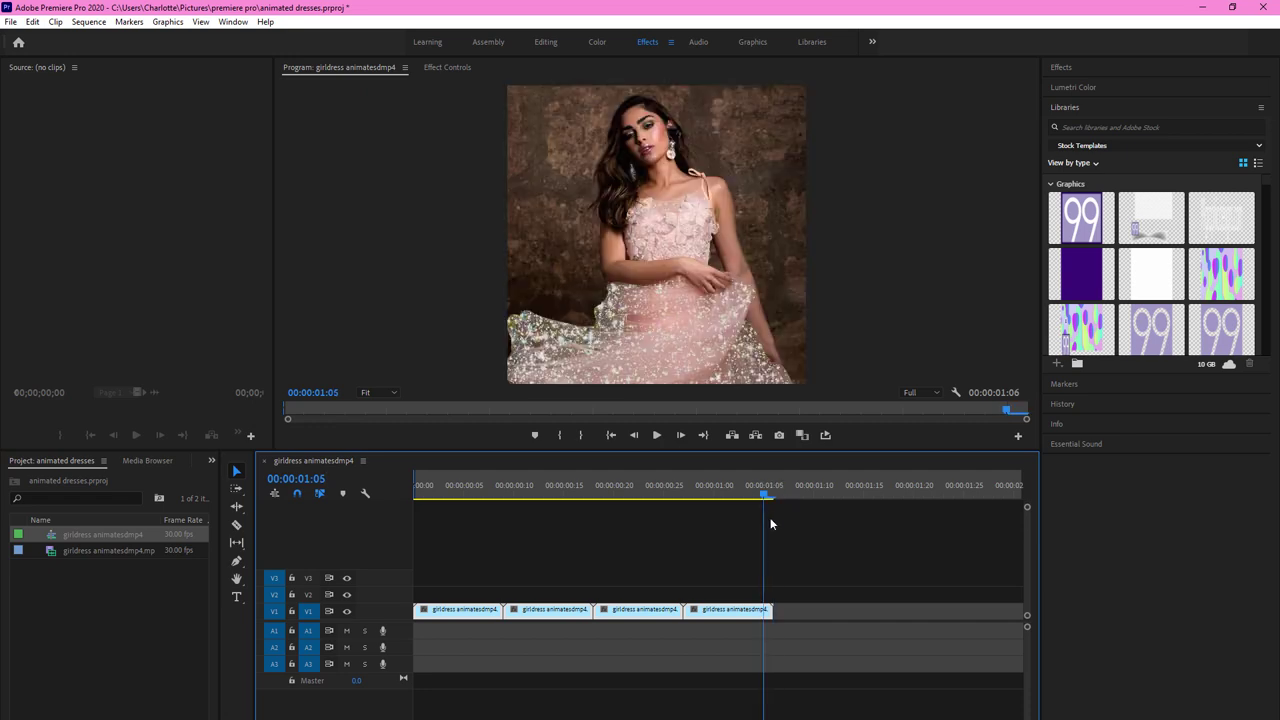
left_click(581, 436)
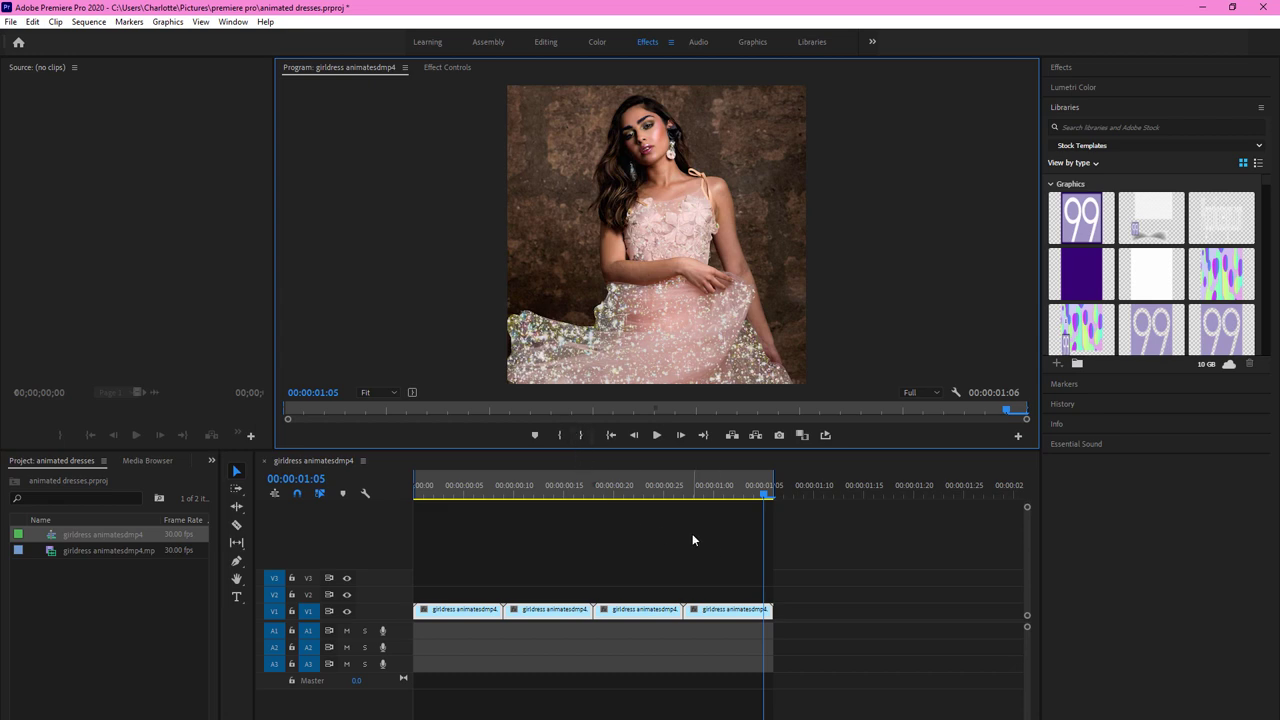
Enable loop playback for the sequence and preview the marked range looping.
left_click(825, 436)
left_click(656, 435)
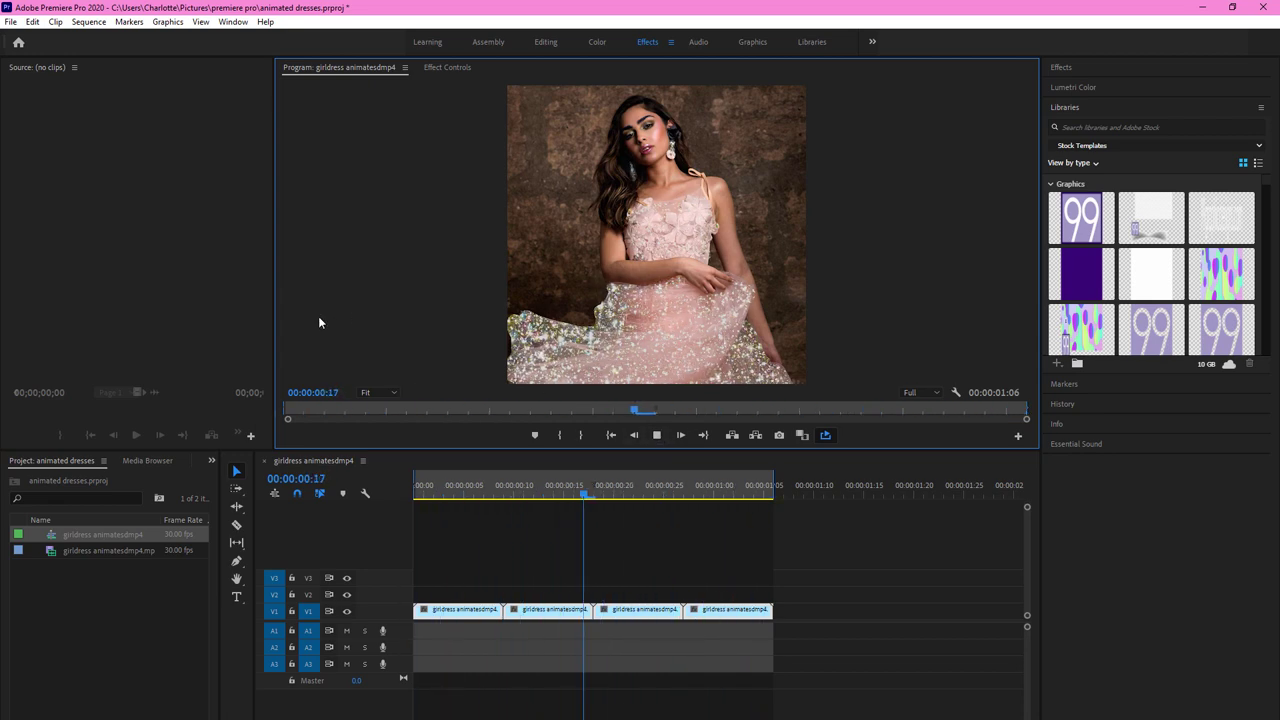
left_click(657, 436)
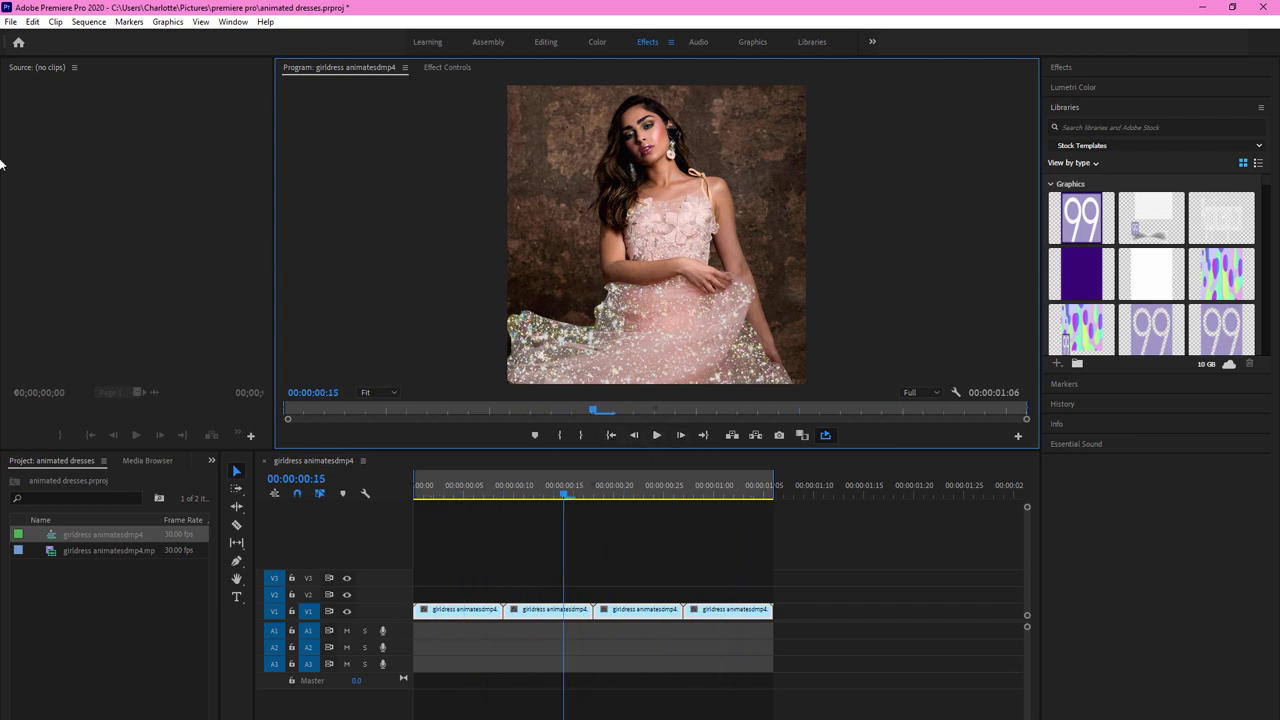
Open the media export settings for the sequence and keep Sequence In/Out as the source range.
left_click(10, 22)
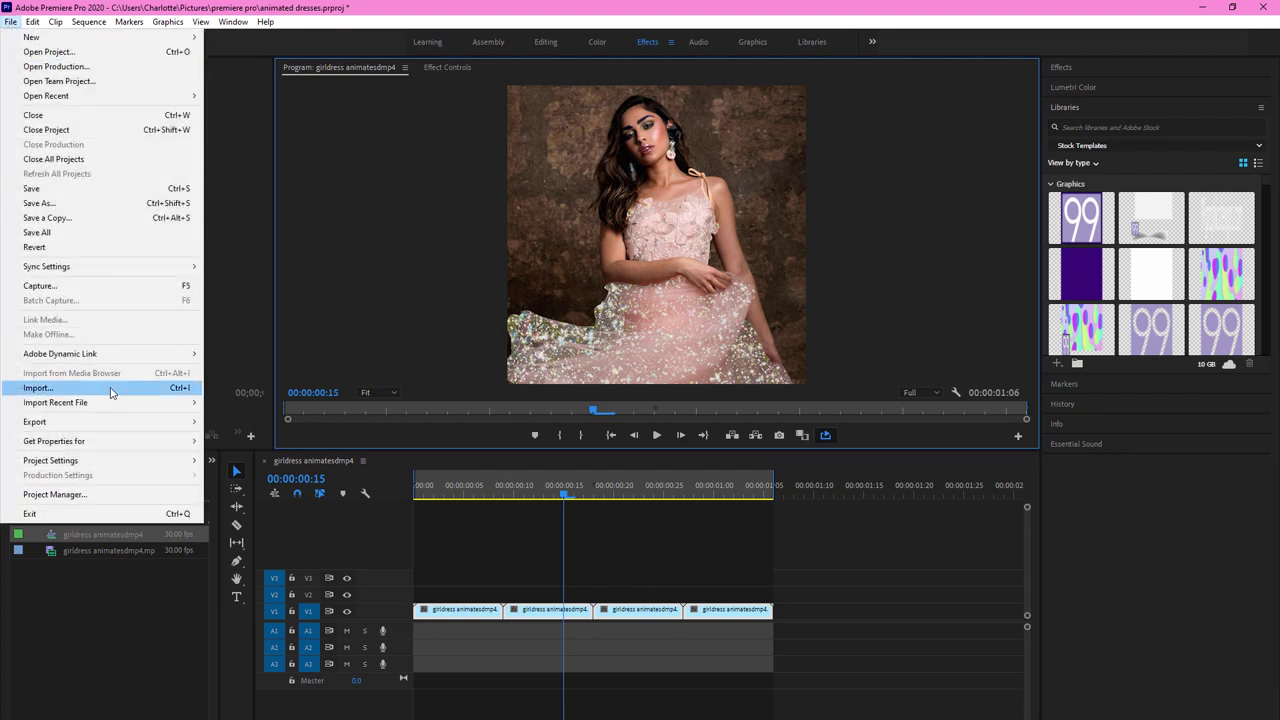
mouse_move(100, 424)
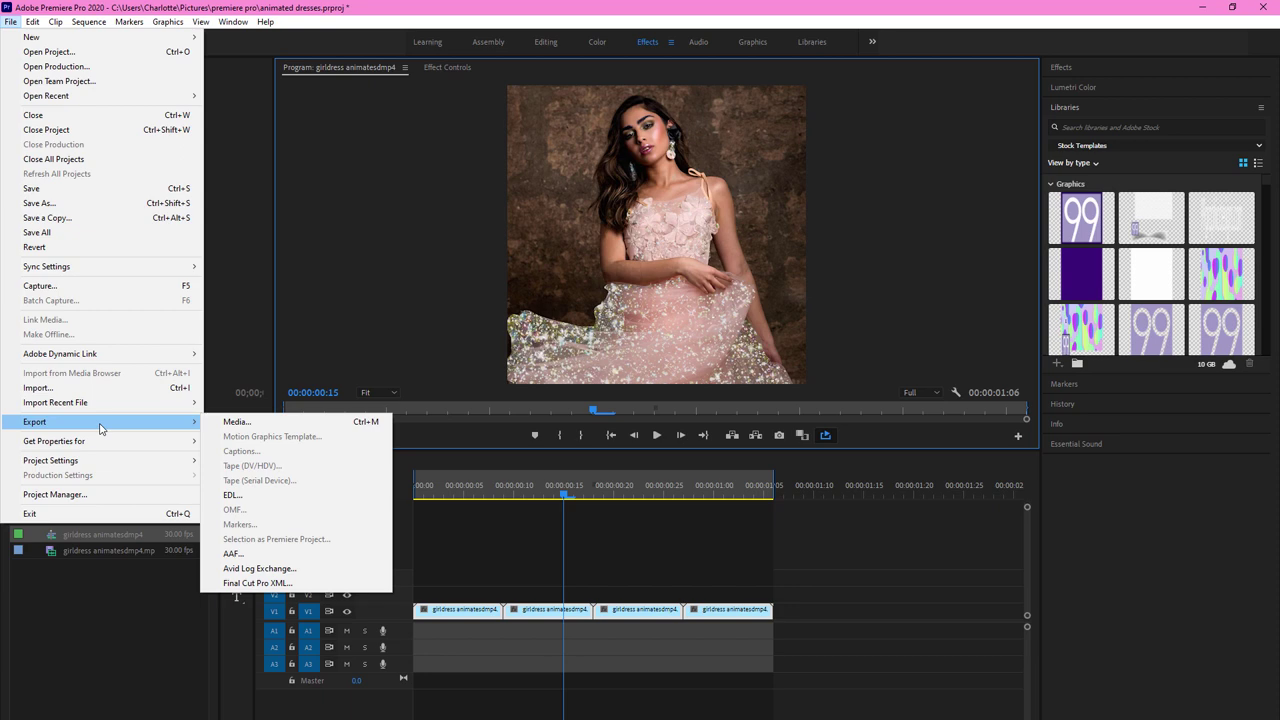
left_click(279, 422)
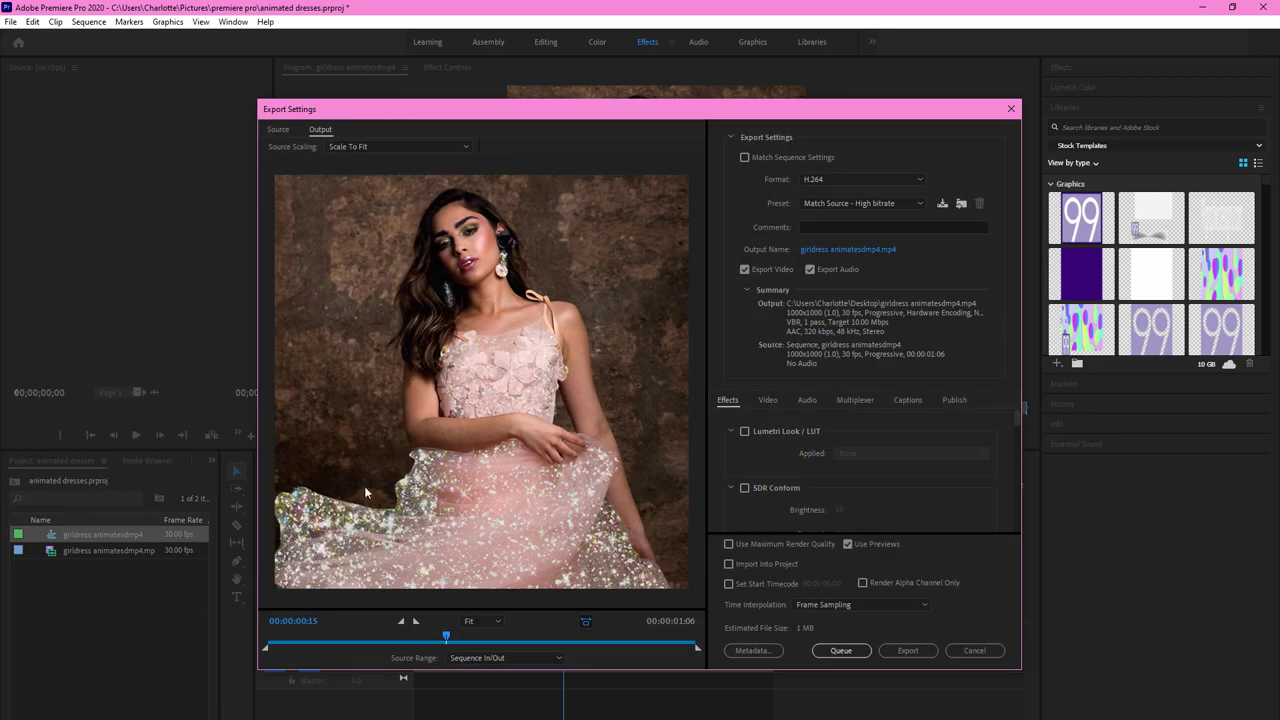
left_click(470, 661)
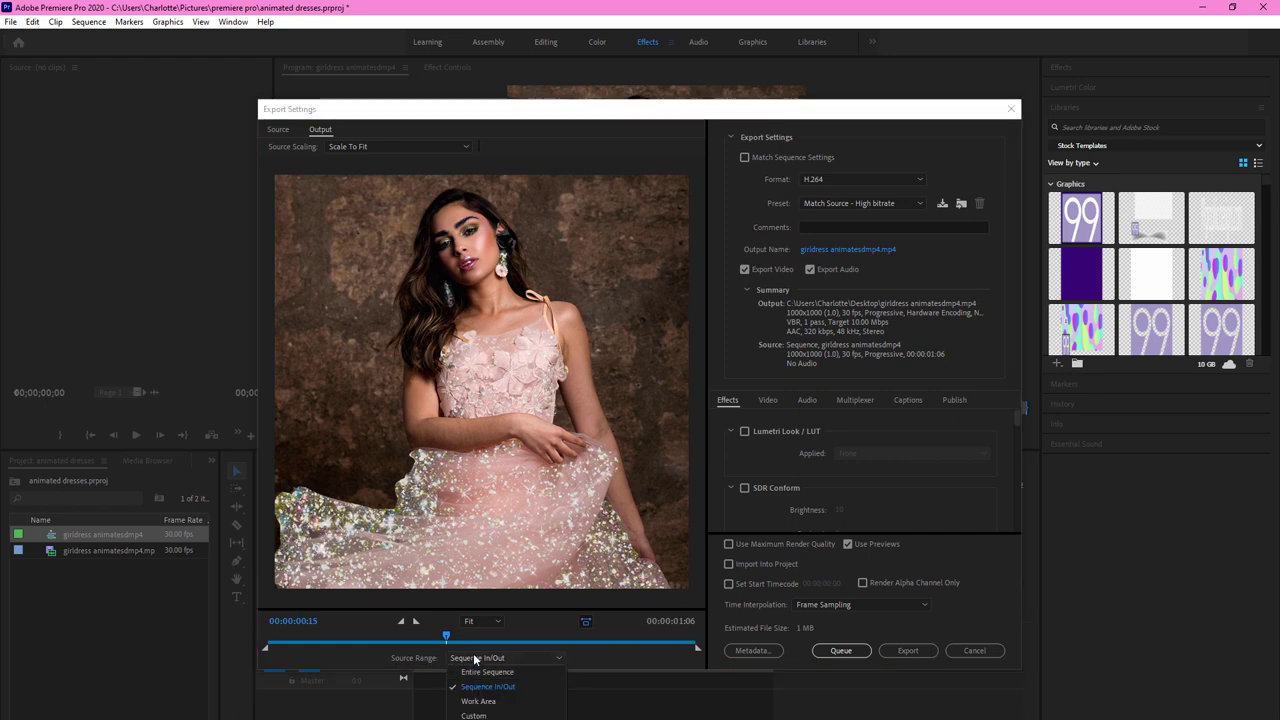
left_click(476, 659)
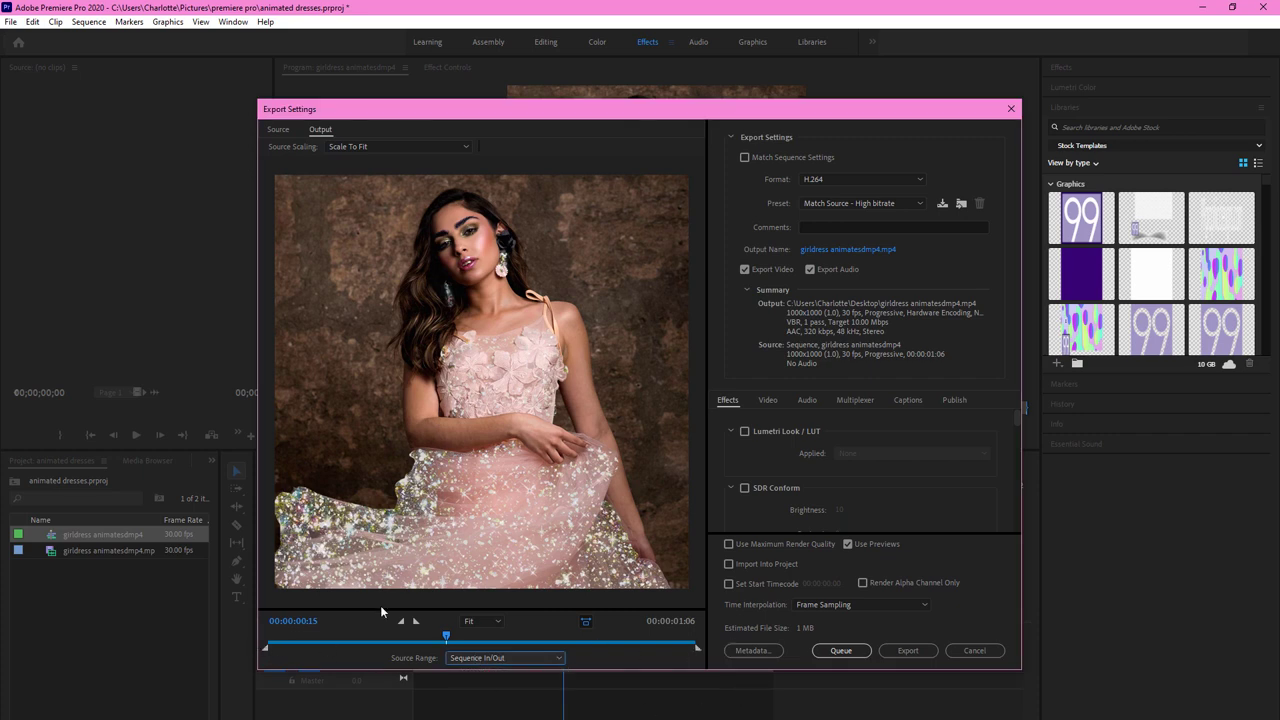
Name the output oneminute in the examples folder under animated glitter instagram > New folder, and export the video.
left_click(822, 250)
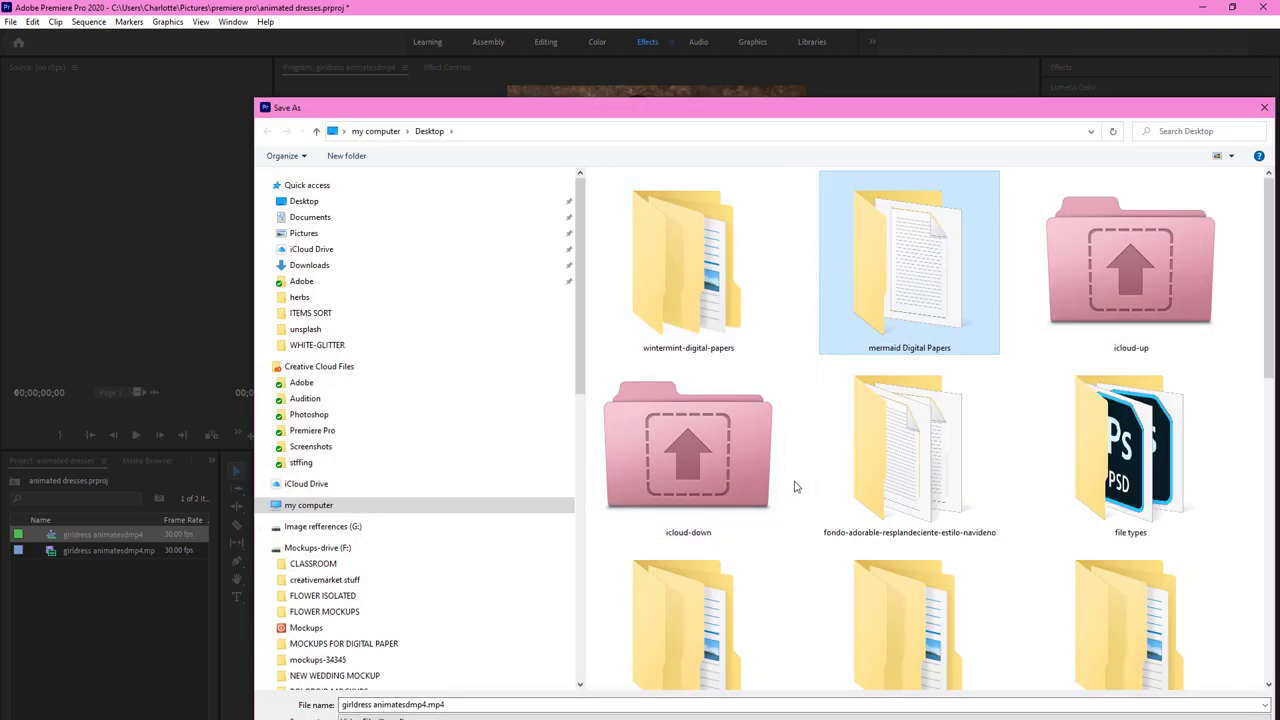
scroll(795, 486, "down", 2)
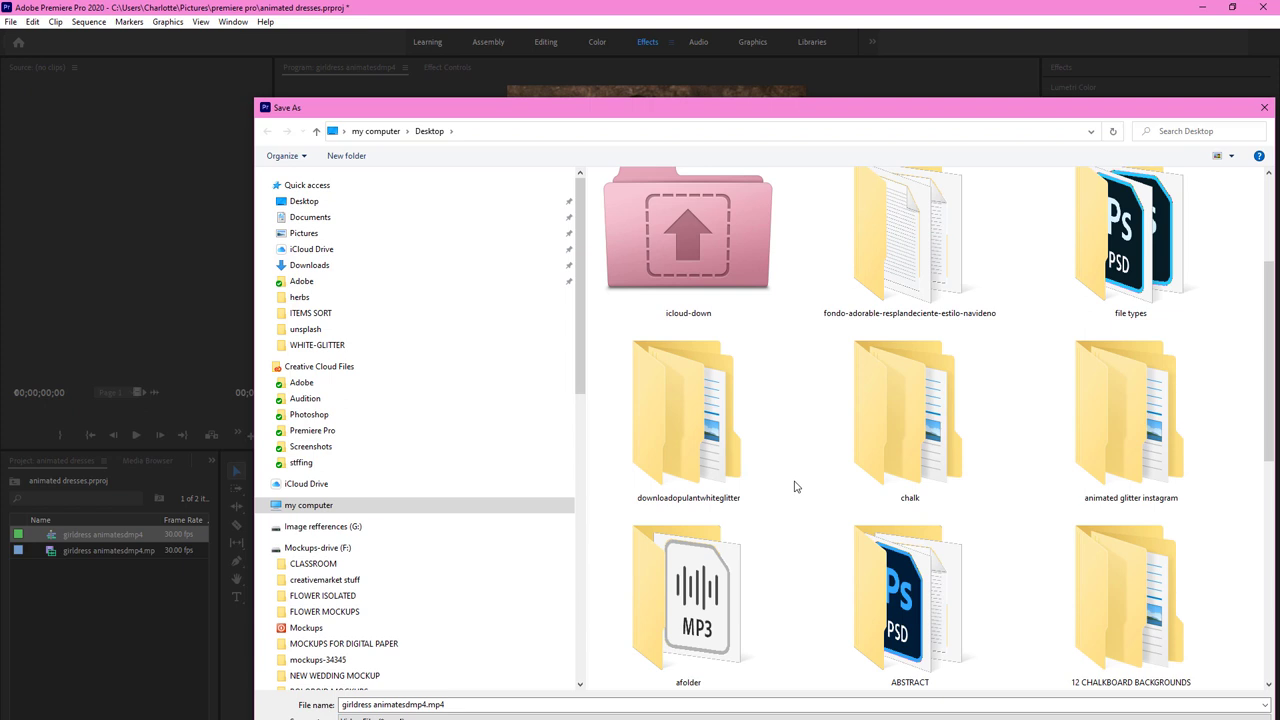
double_click(1130, 420)
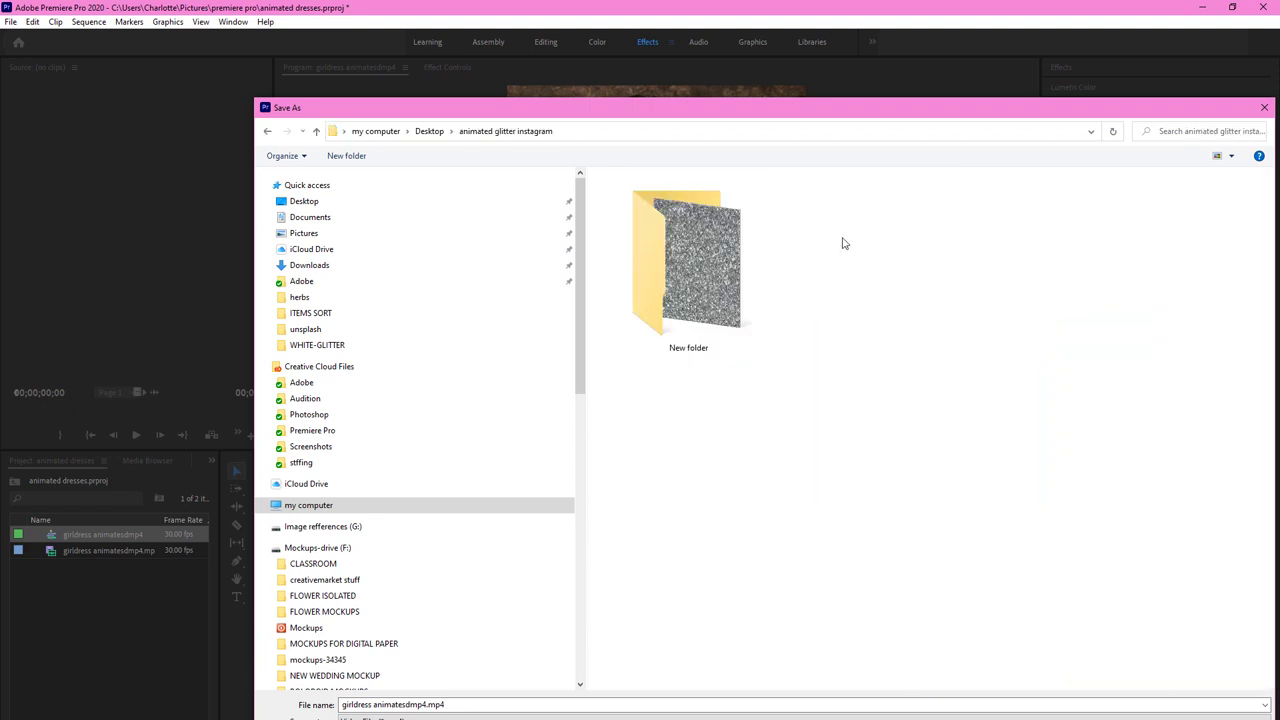
double_click(673, 254)
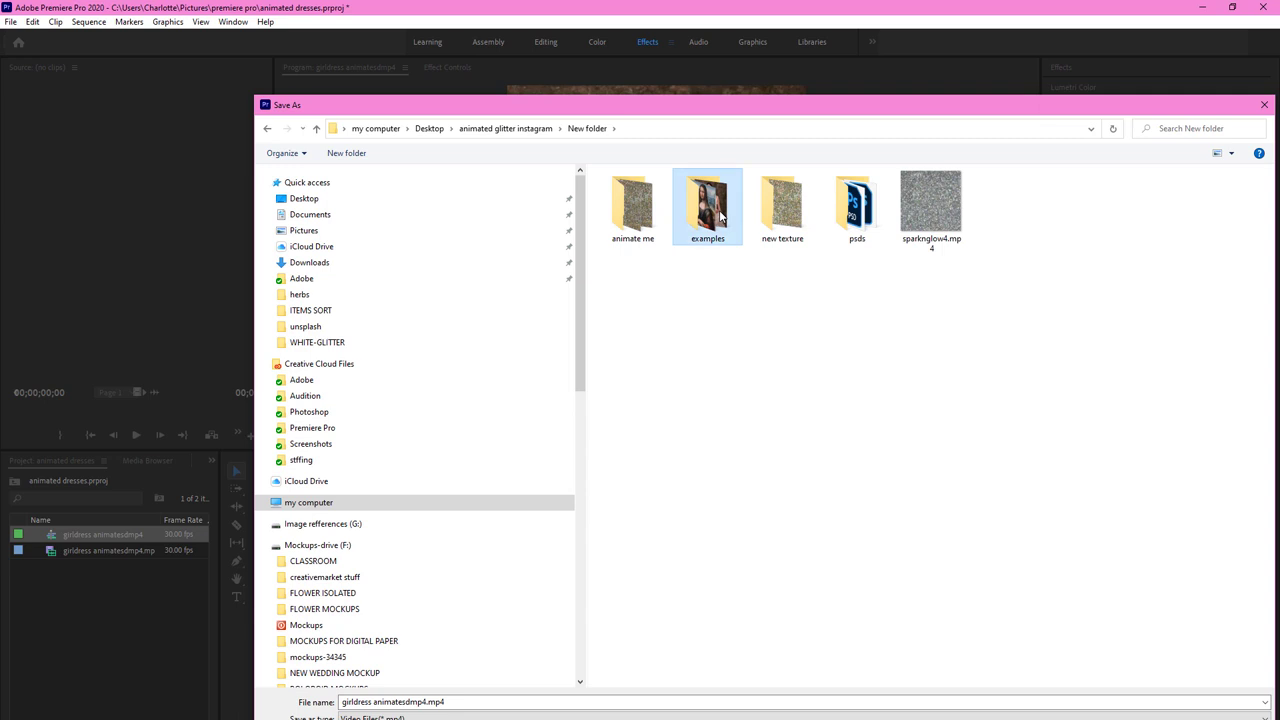
double_click(705, 210)
left_click(437, 701)
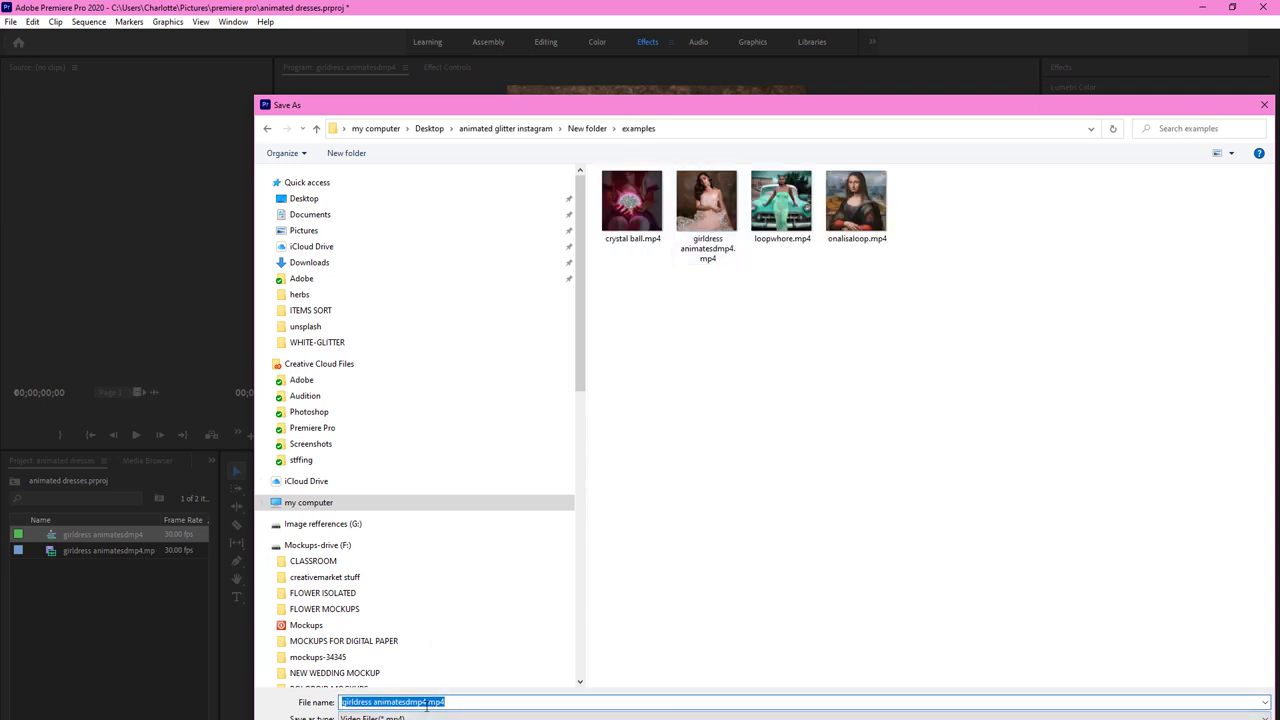
type("onem")
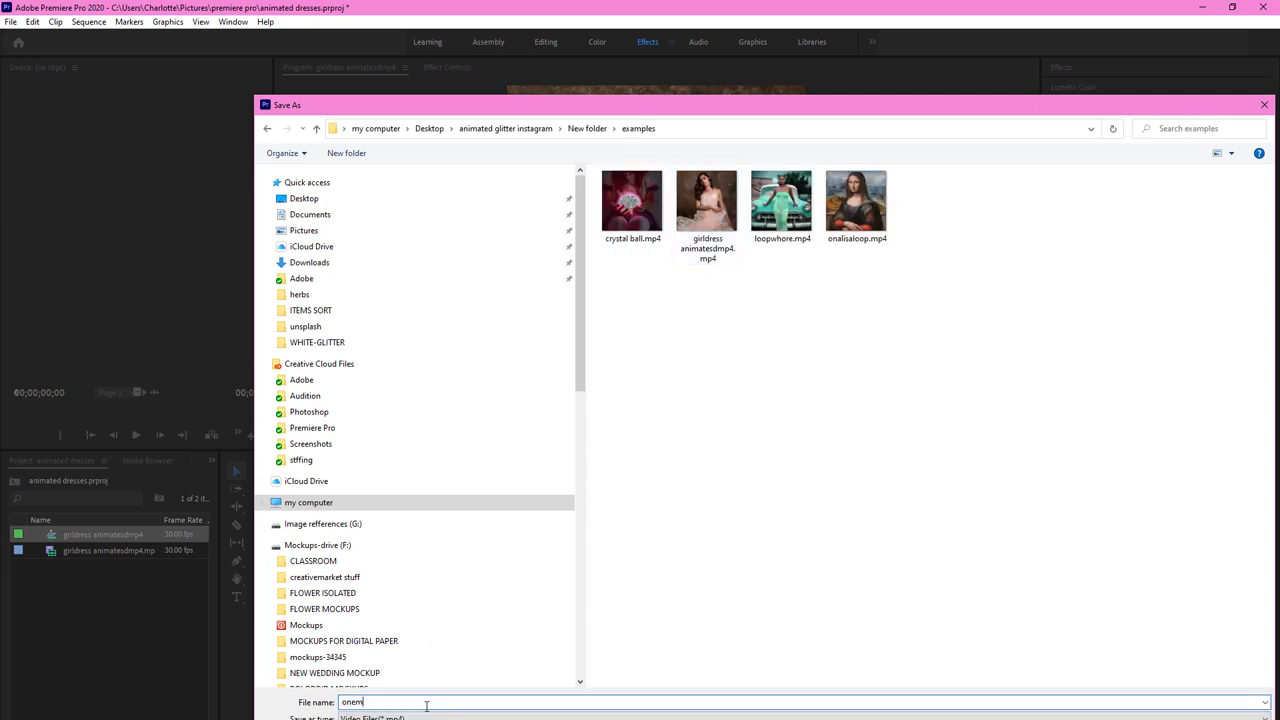
type("inute")
key("Return")
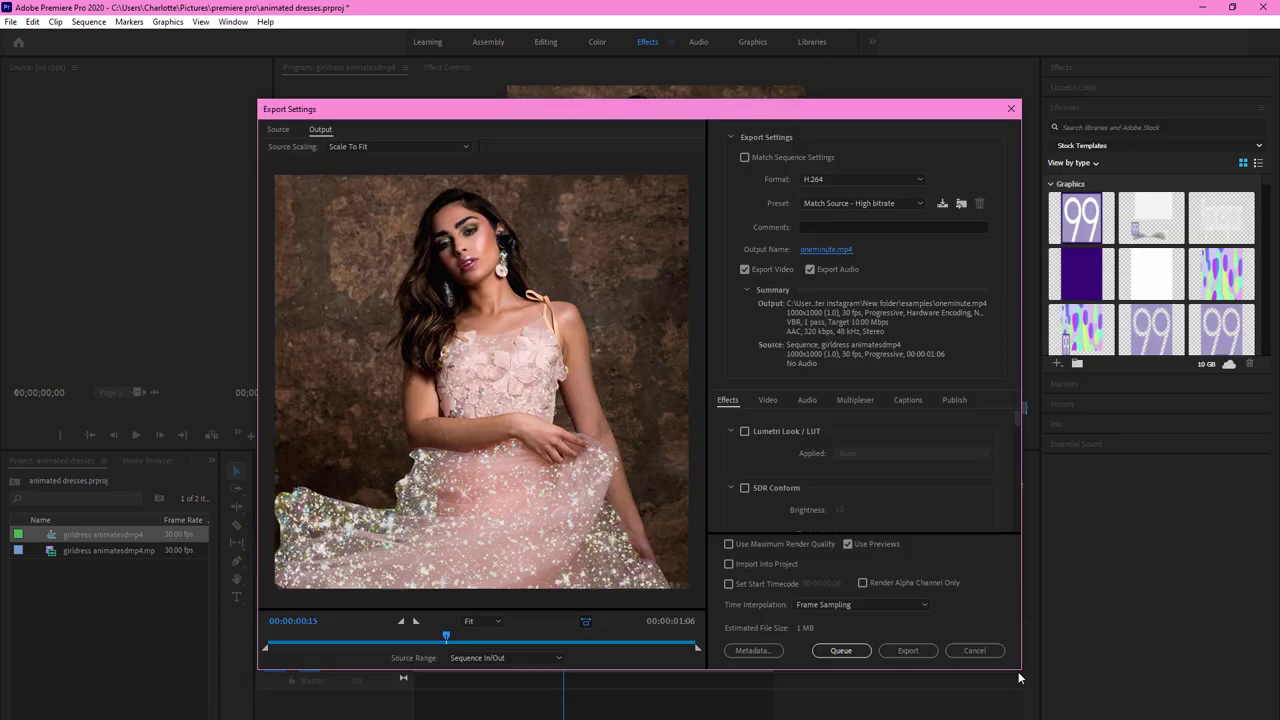
left_click(905, 649)
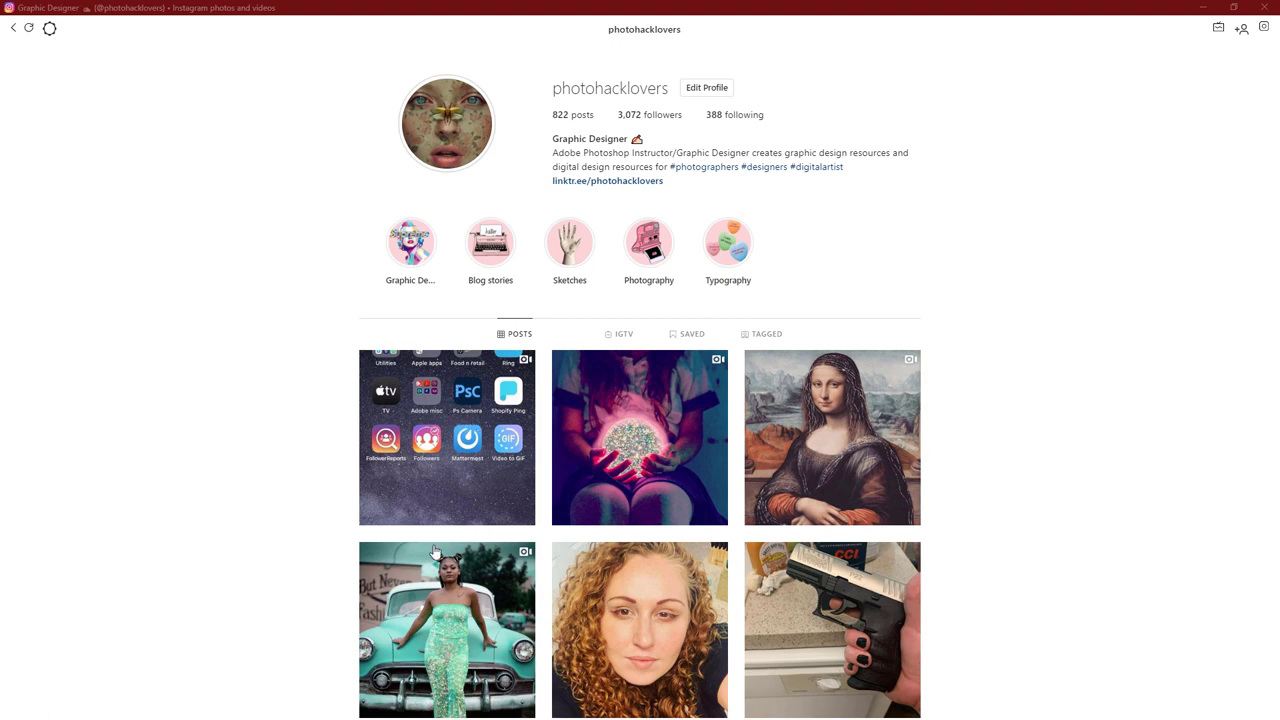
On the photohacklovers Instagram profile, open the post about the free GIF looping app and play its video.
left_click(445, 487)
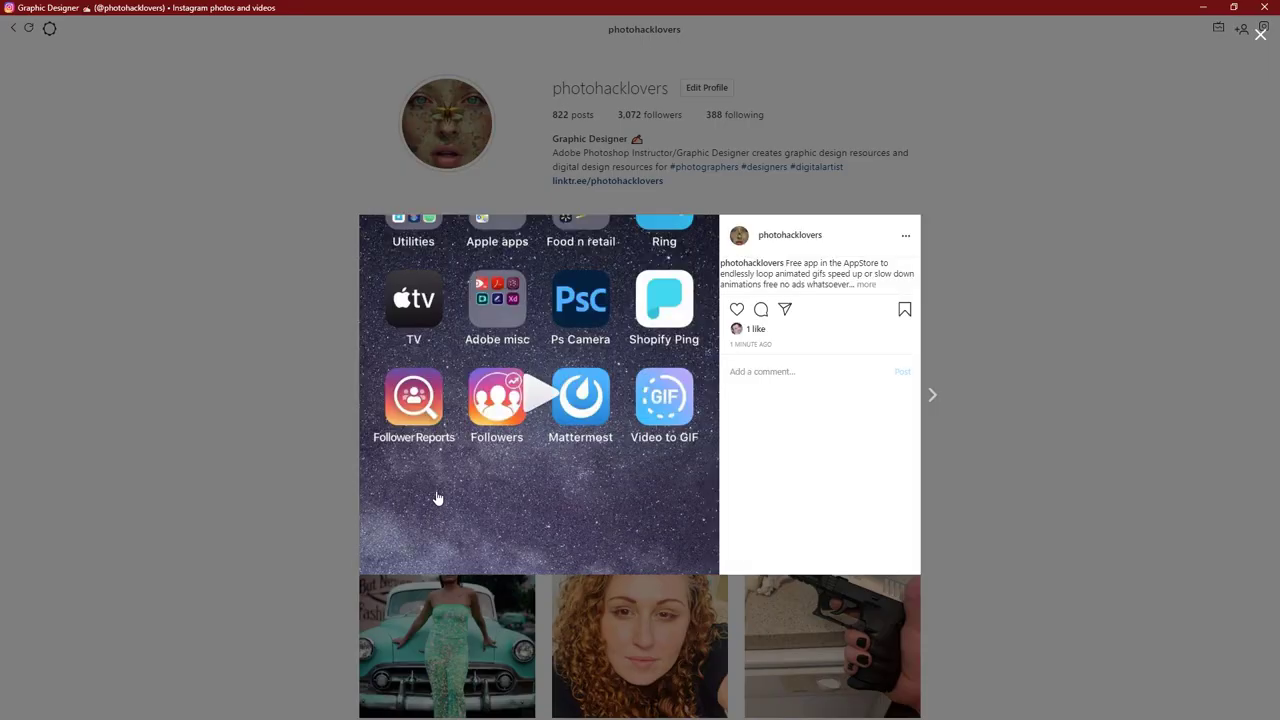
left_click(533, 400)
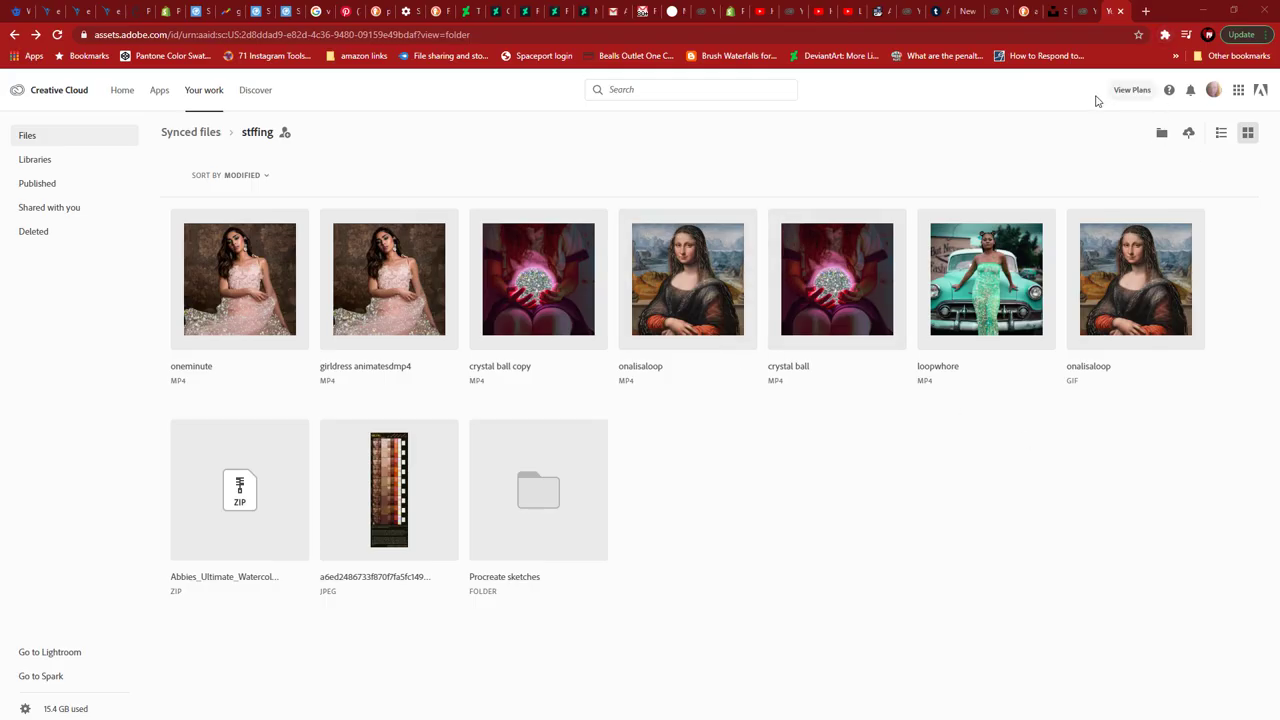
Open animated sparkles psd.psd from the psds folder in Photoshop and accept the missing linked asset without relinking it.
left_click(1165, 35)
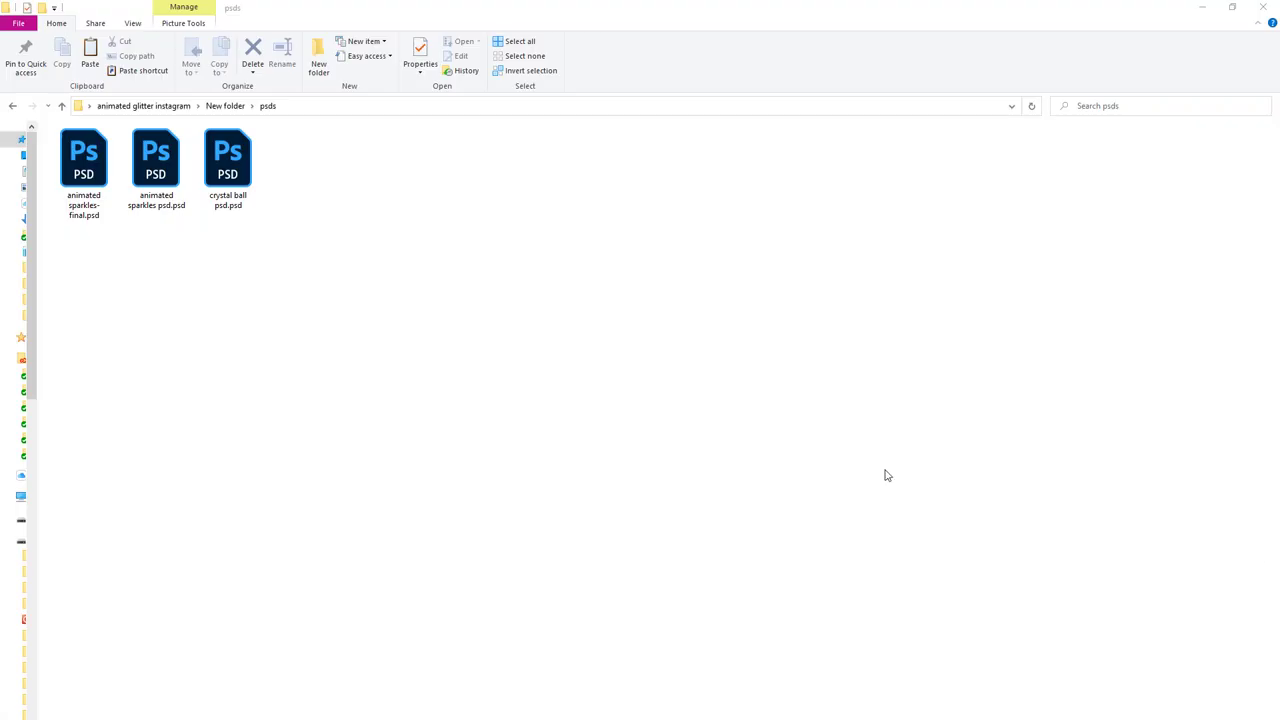
double_click(157, 183)
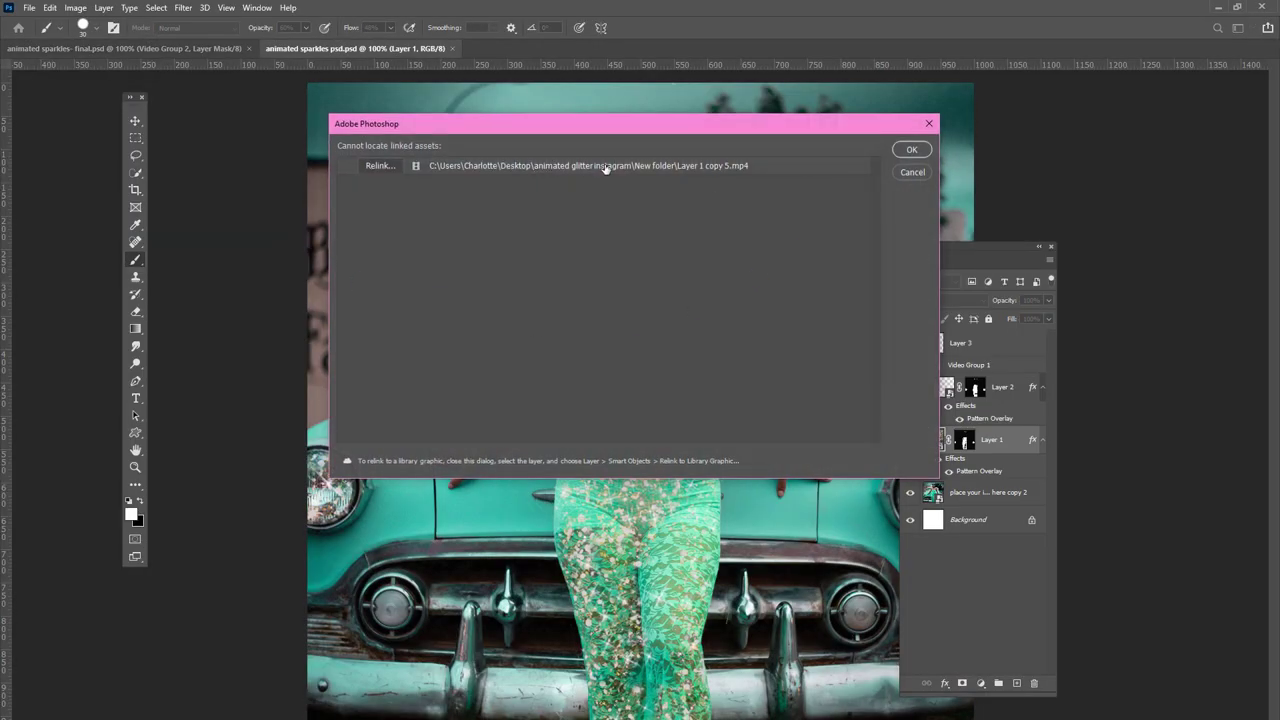
left_click(914, 151)
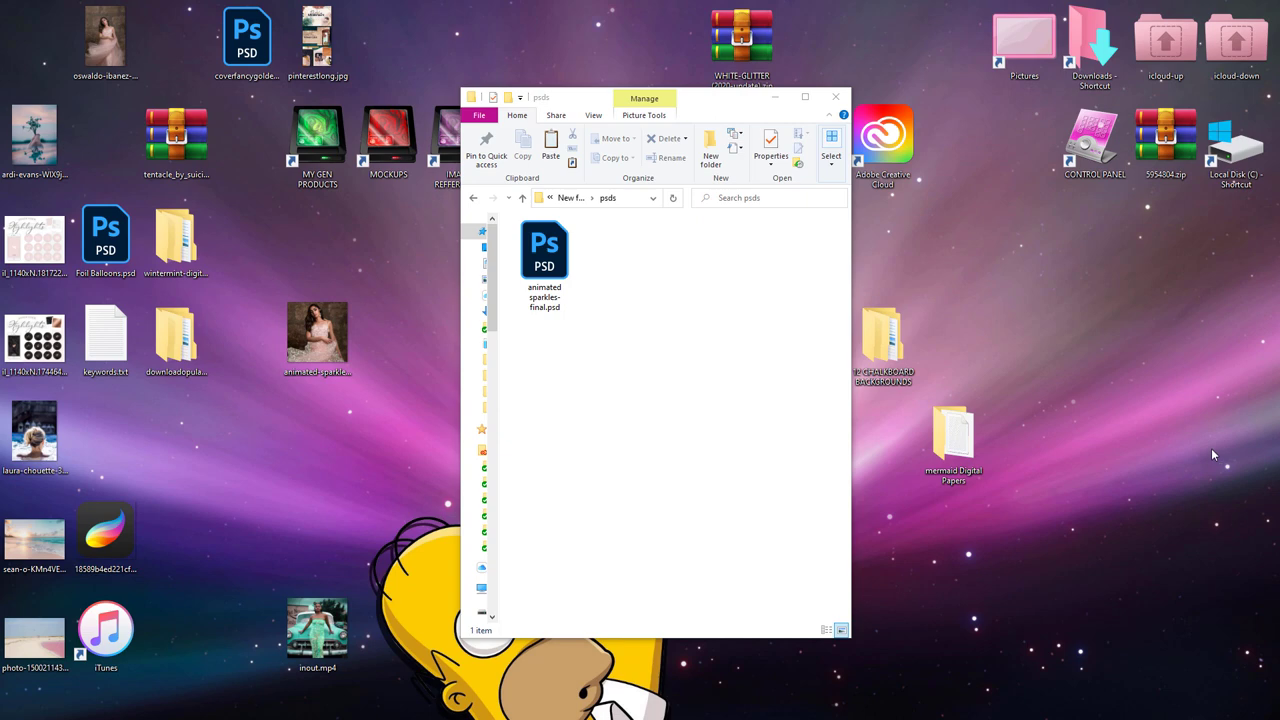
Go from the psds folder back to its parent New folder in File Explorer.
left_click(484, 231)
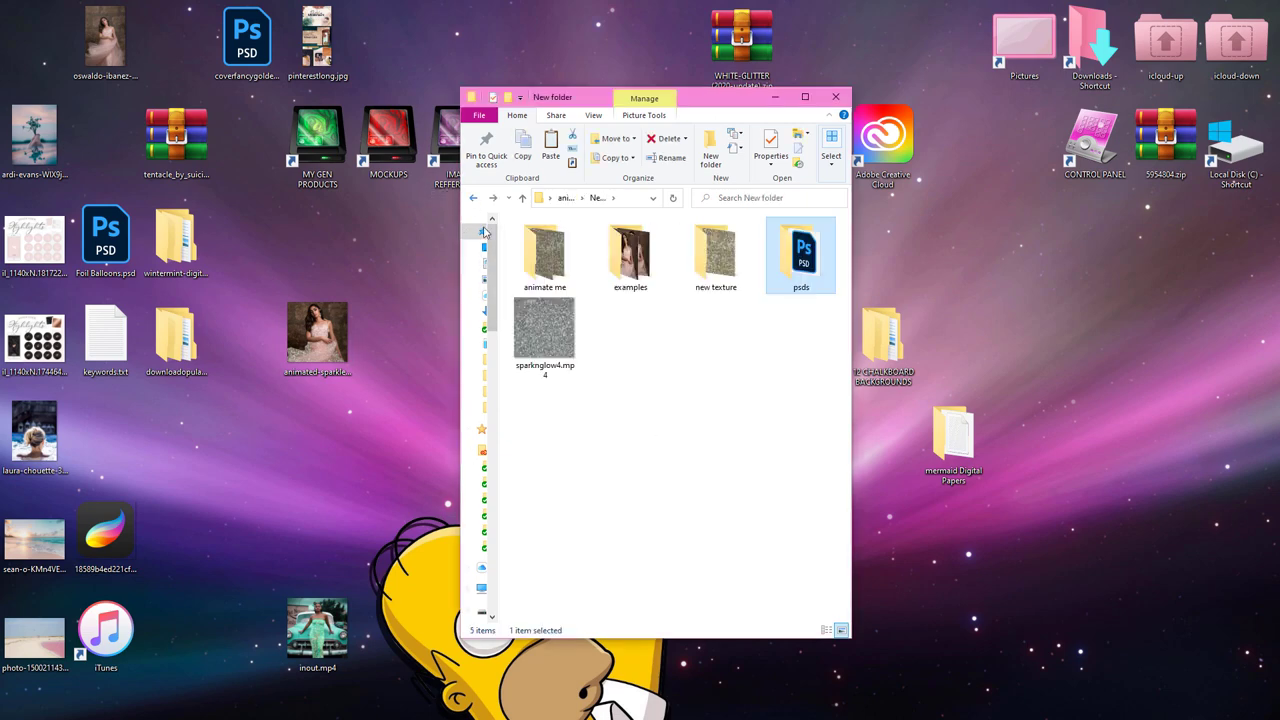
Open candybarsparkle.mp4 from the animate me folder in Photoshop.
double_click(544, 255)
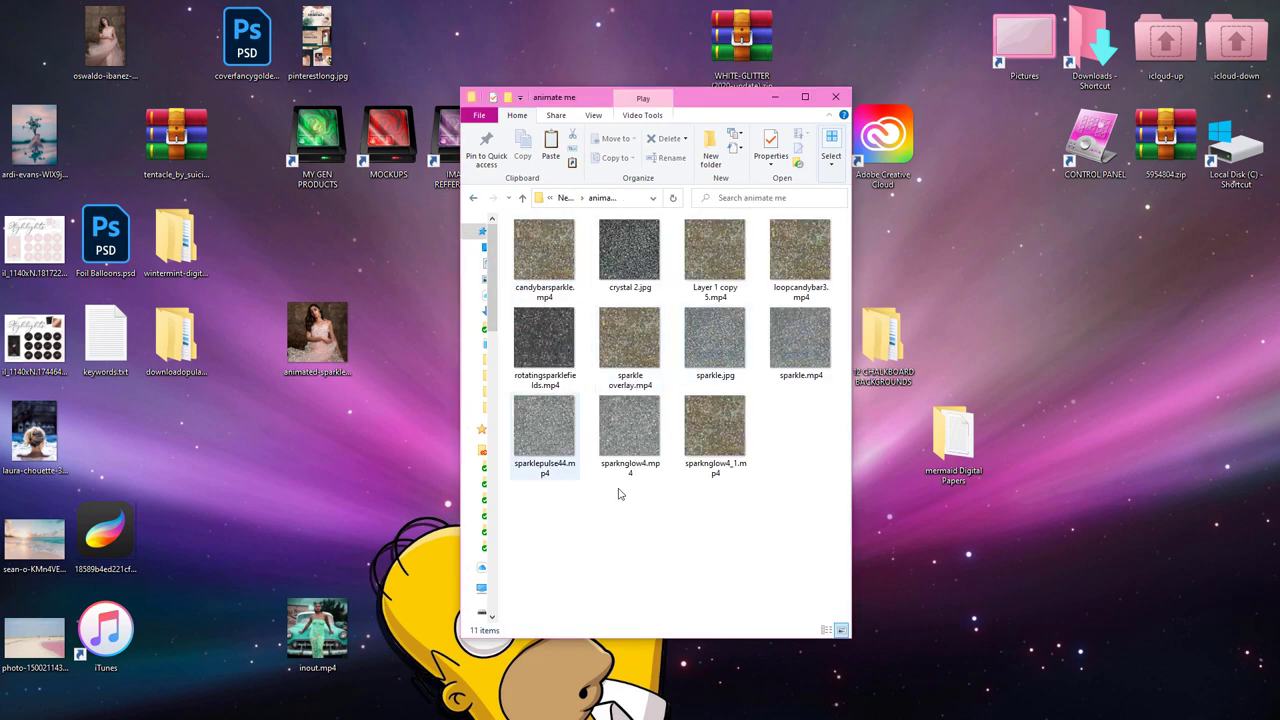
left_click(535, 255)
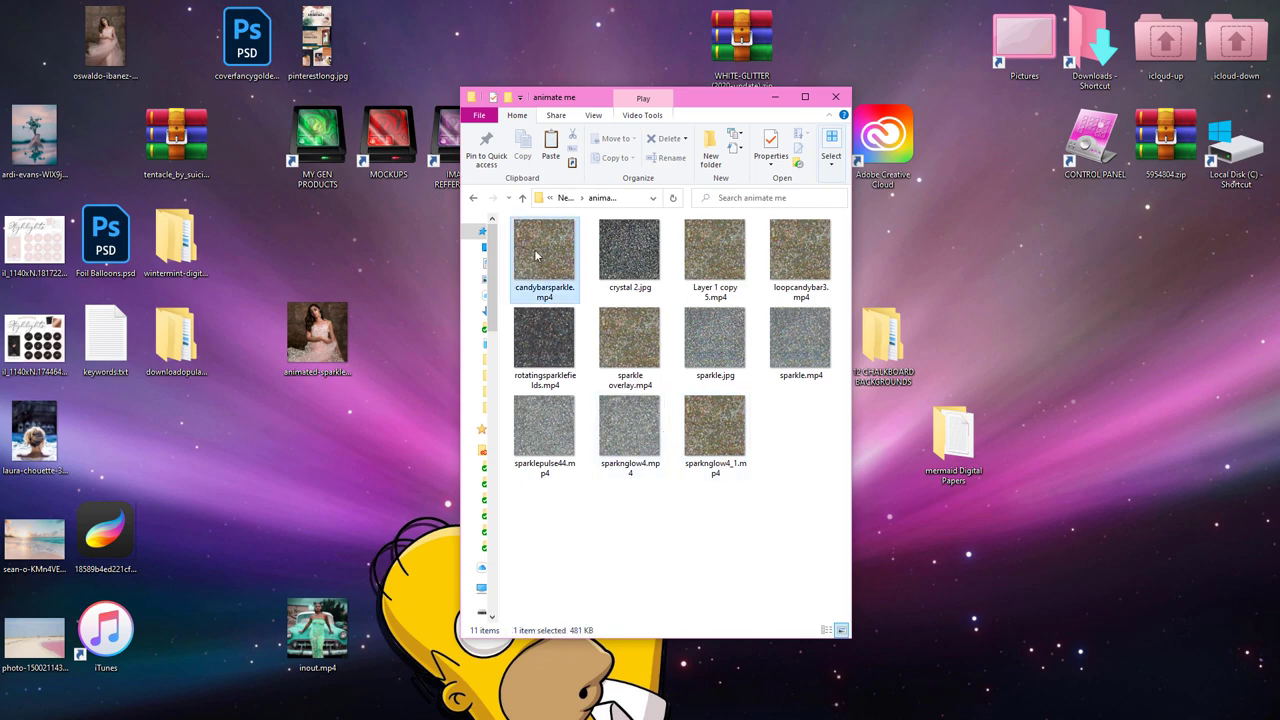
right_click(535, 255)
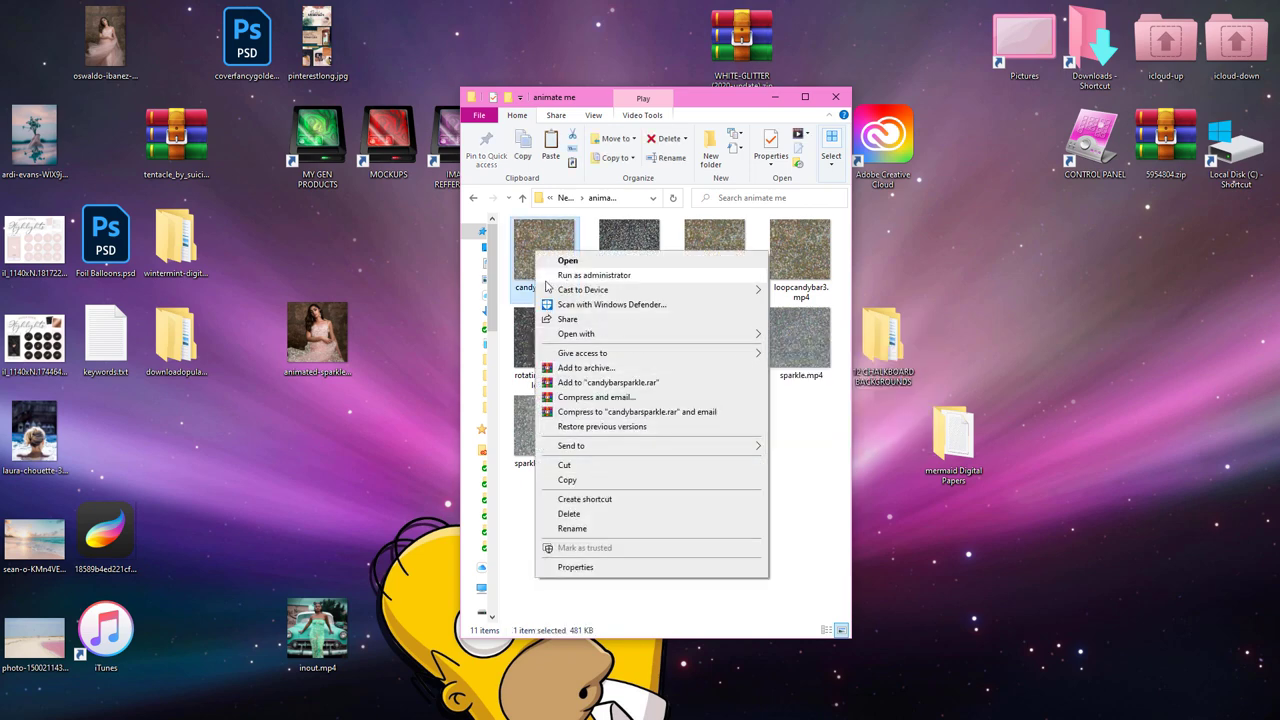
left_click(538, 254)
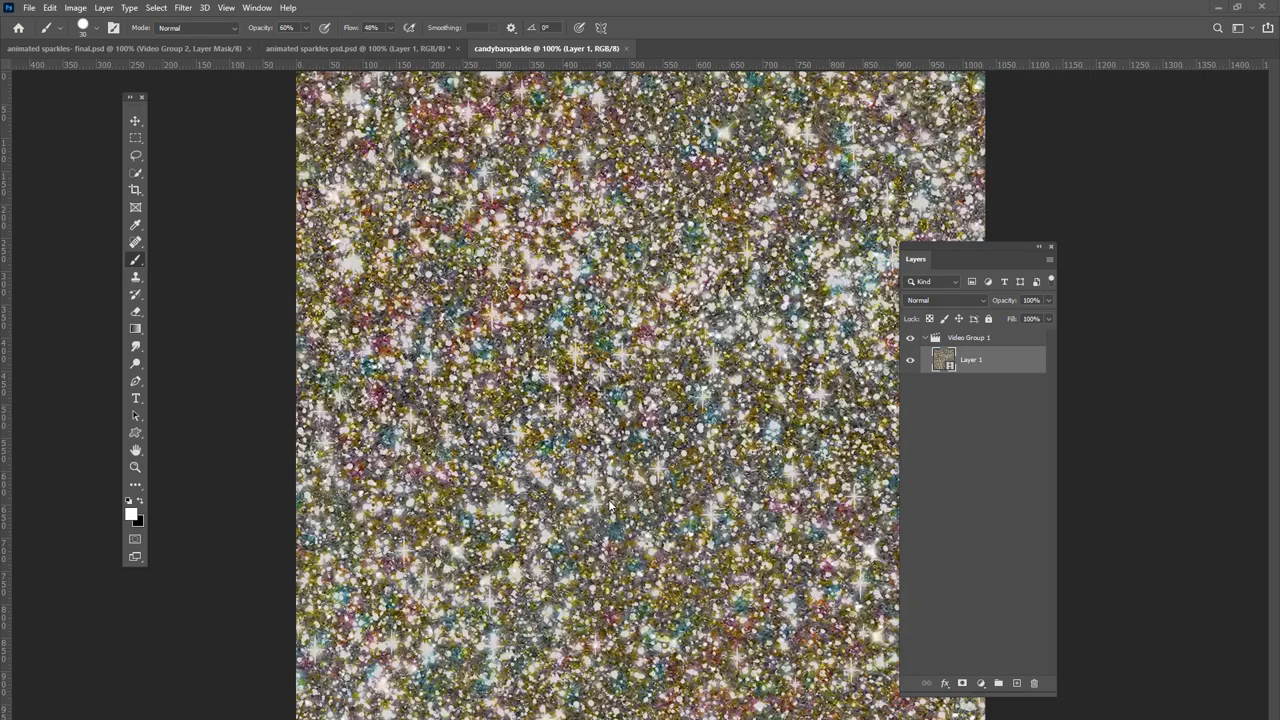
Convert the Video Group 1 of the candybarsparkle clip to a smart object.
left_click(959, 342)
right_click(959, 342)
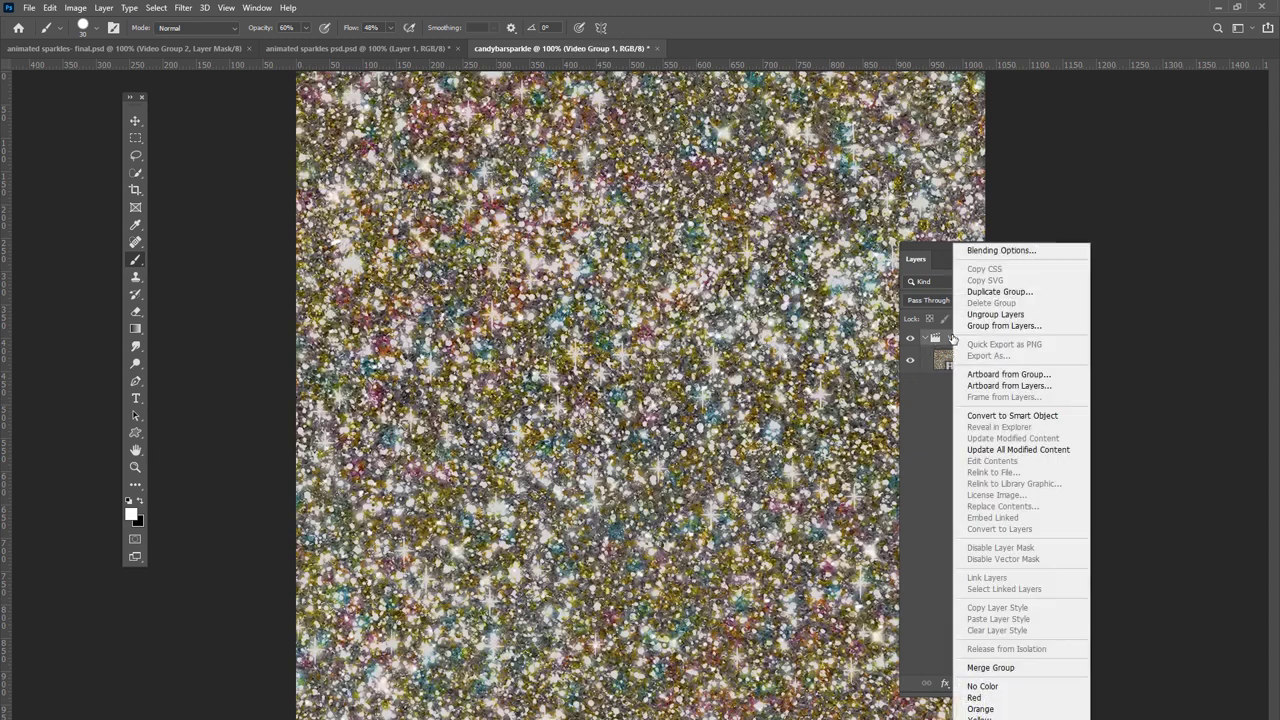
left_click(992, 415)
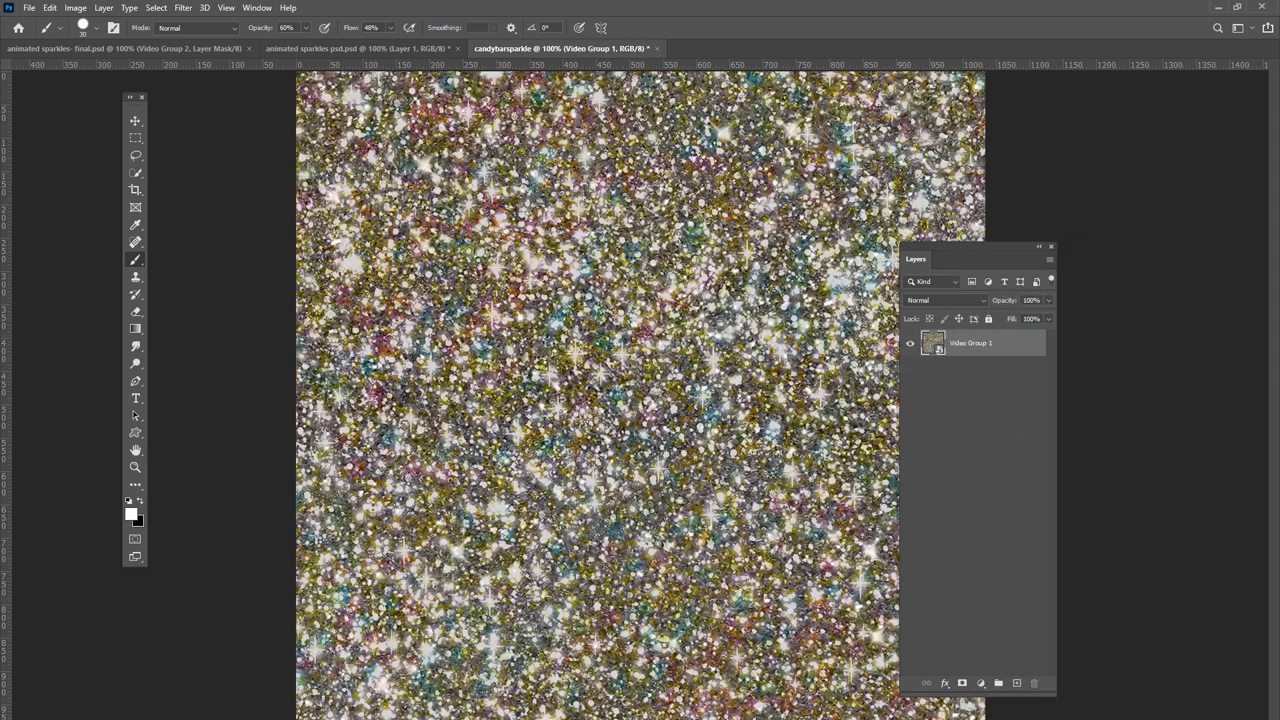
Preview the candybarsparkle animation in the timeline, stop playback, and move the timeline off the canvas.
left_click_drag(1279, 10, 608, 10)
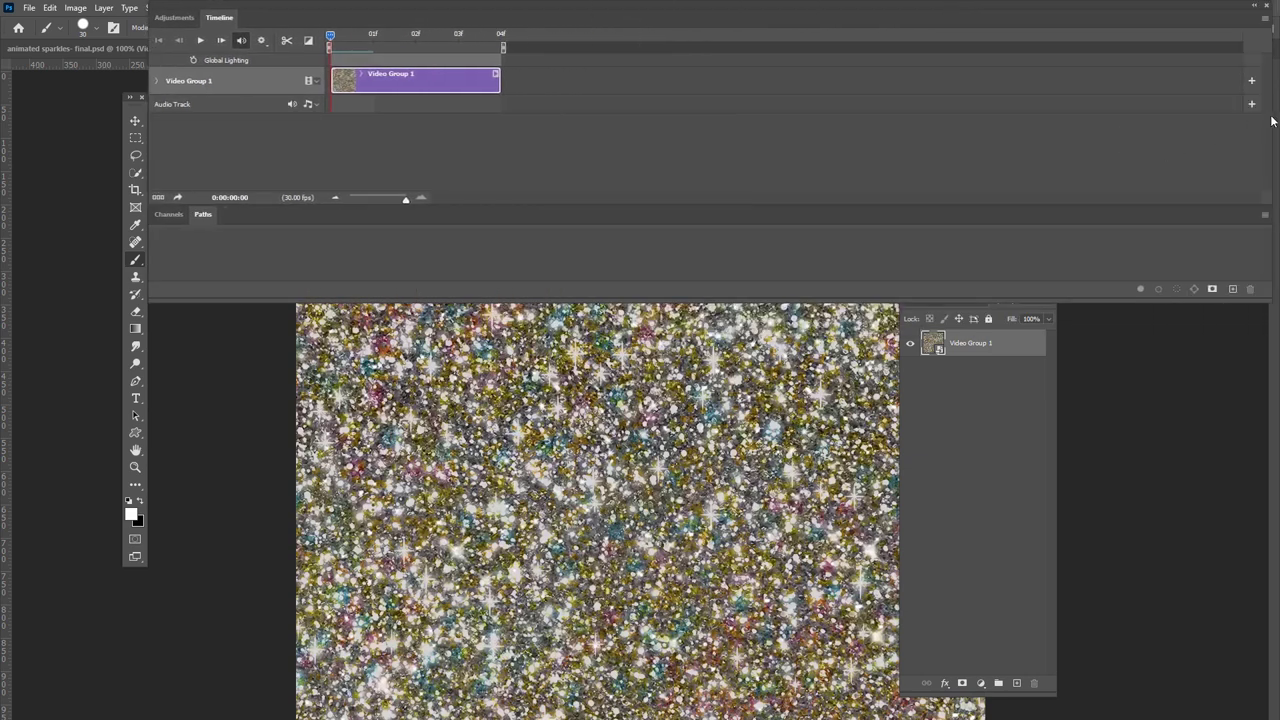
left_click_drag(1273, 120, 698, 70)
left_click(200, 41)
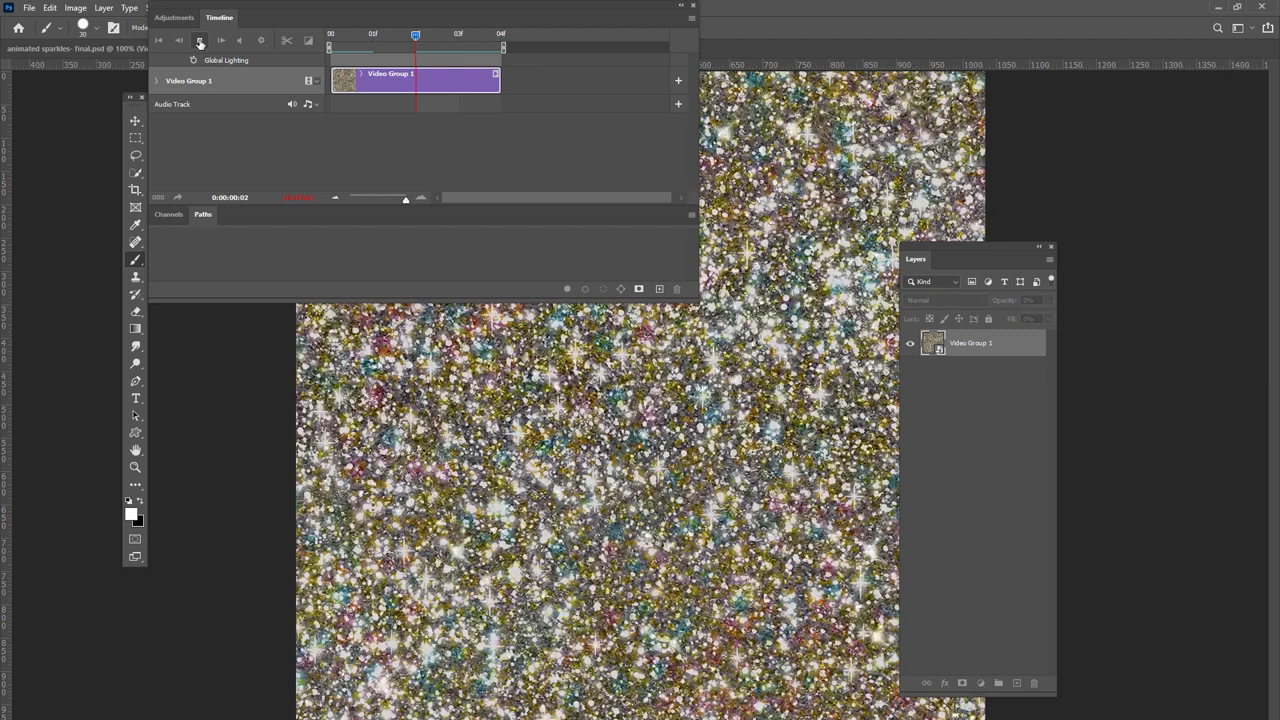
left_click(200, 41)
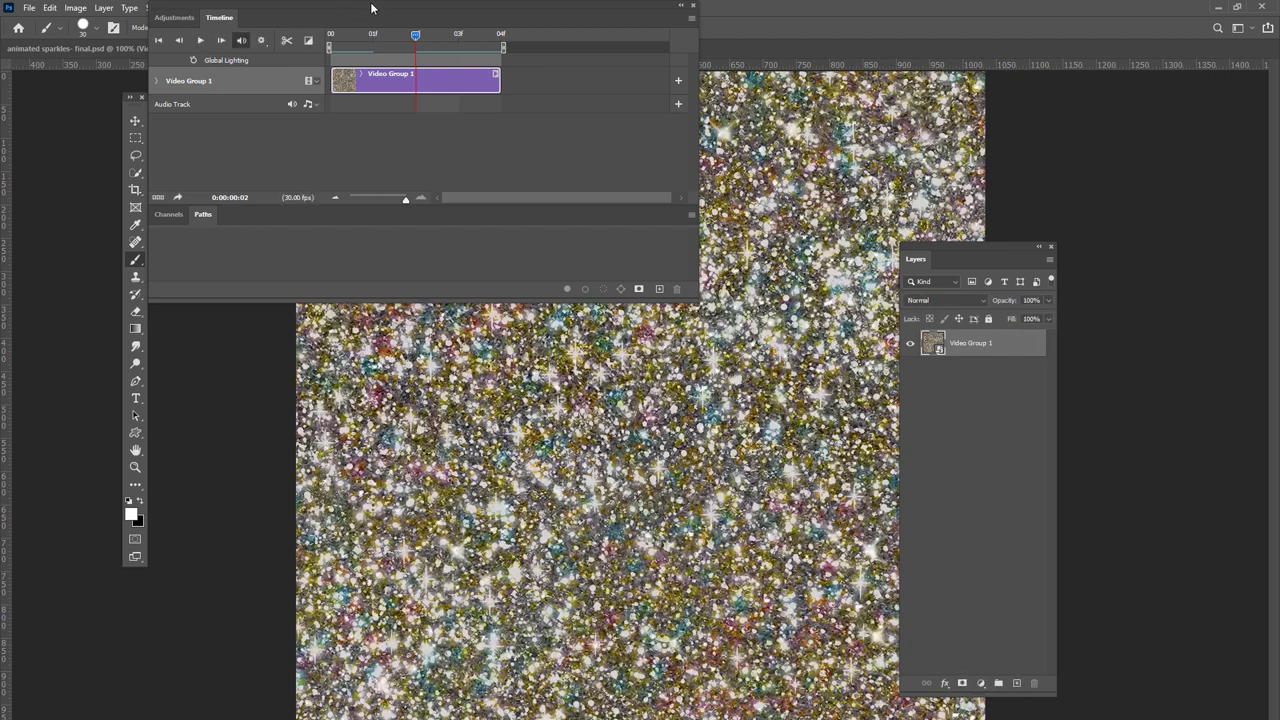
left_click_drag(371, 8, 1183, 47)
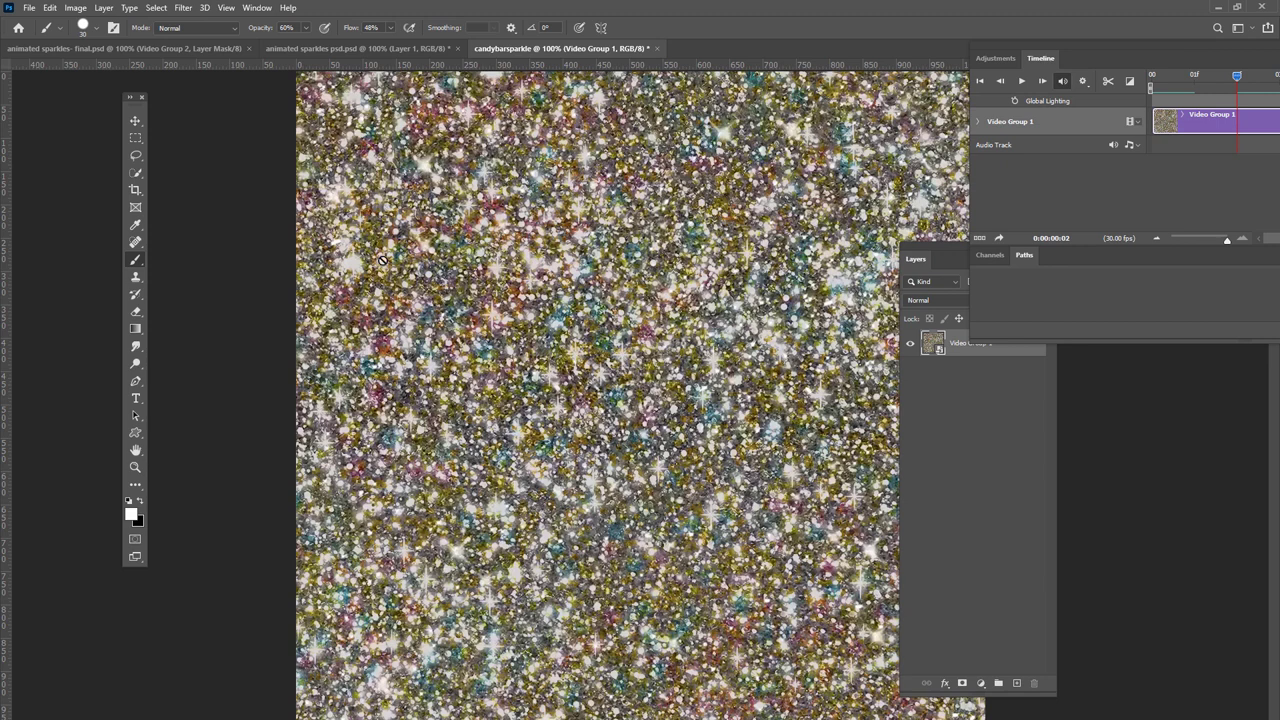
Create a new blank 1000 x 1000 px document at 150 ppi.
left_click(281, 49)
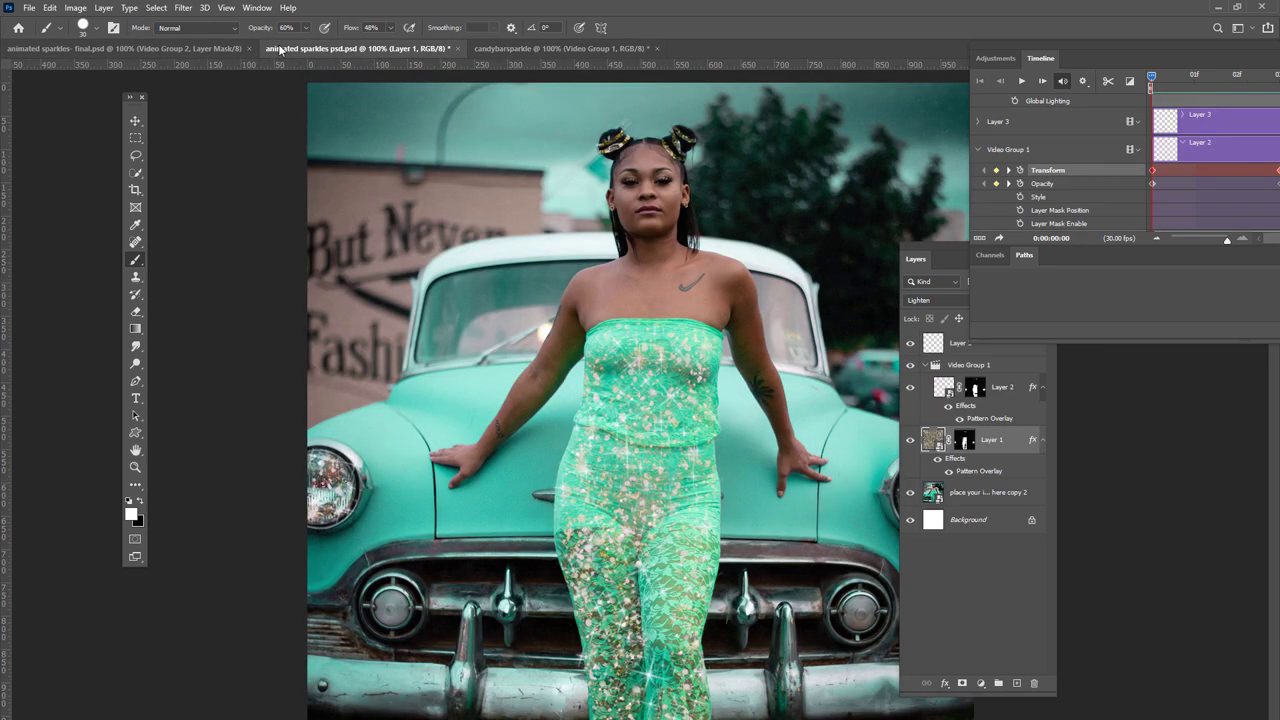
left_click(29, 7)
left_click(36, 22)
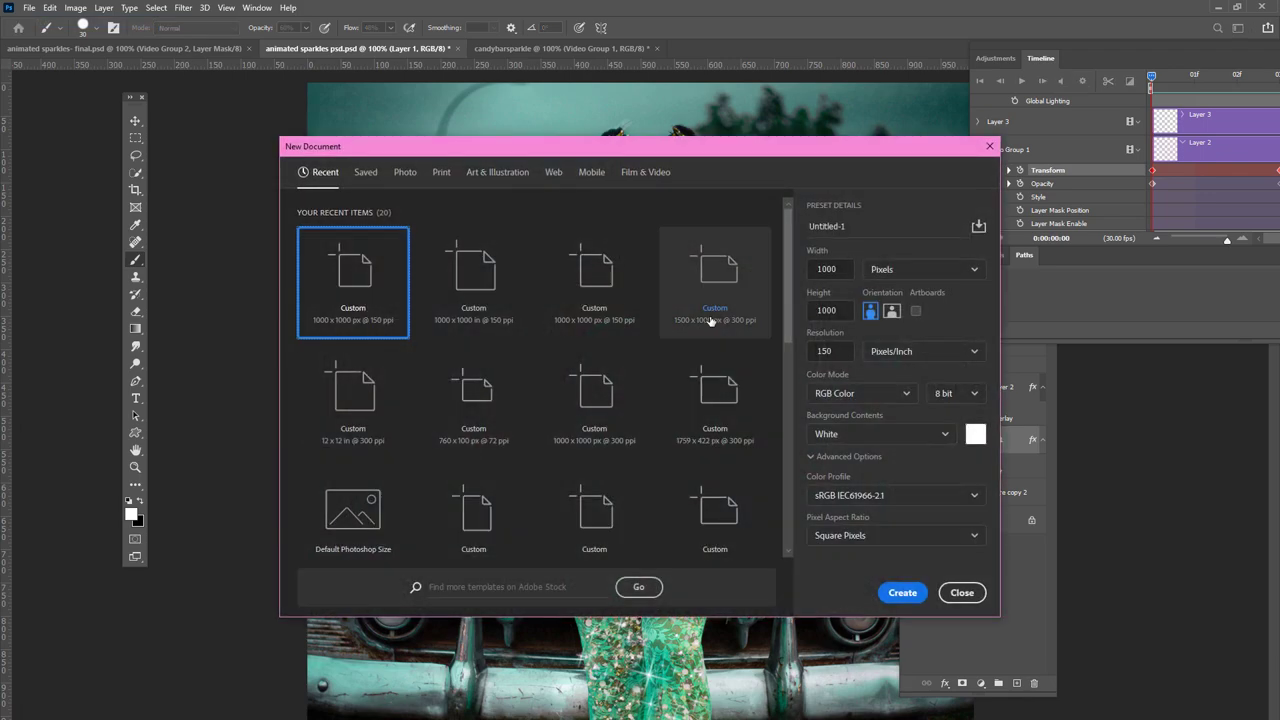
left_click(640, 330)
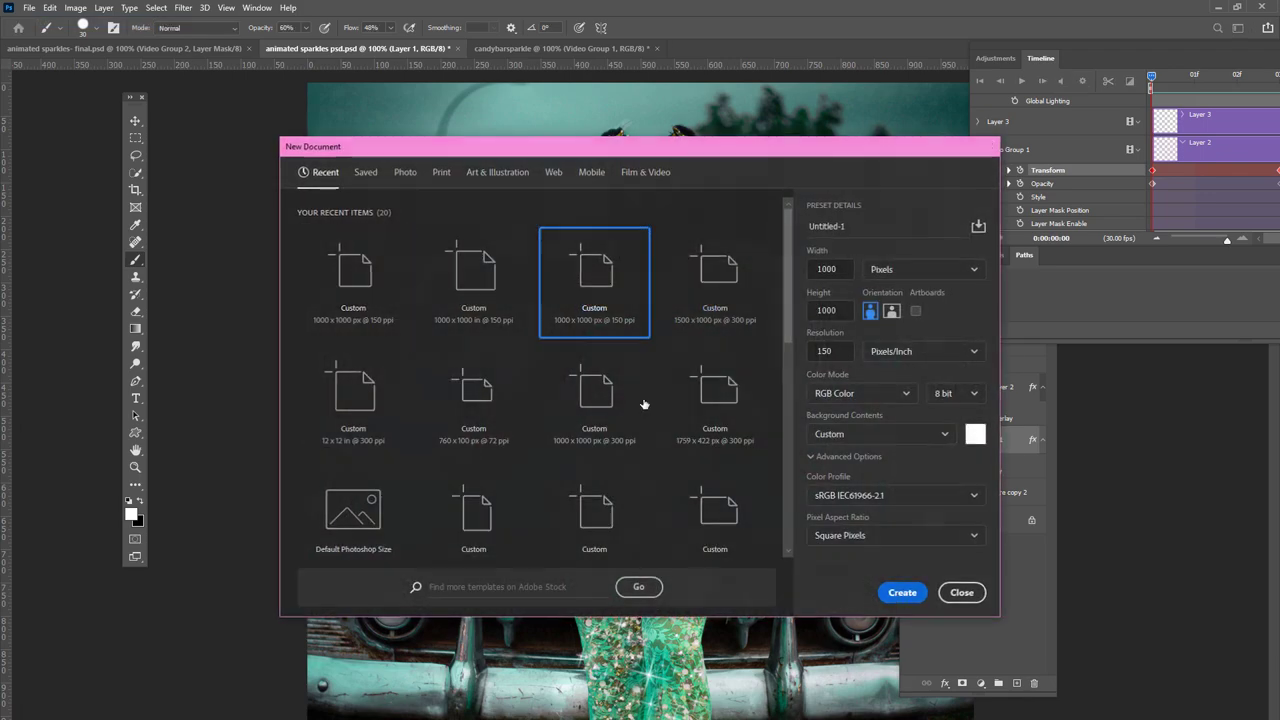
double_click(549, 326)
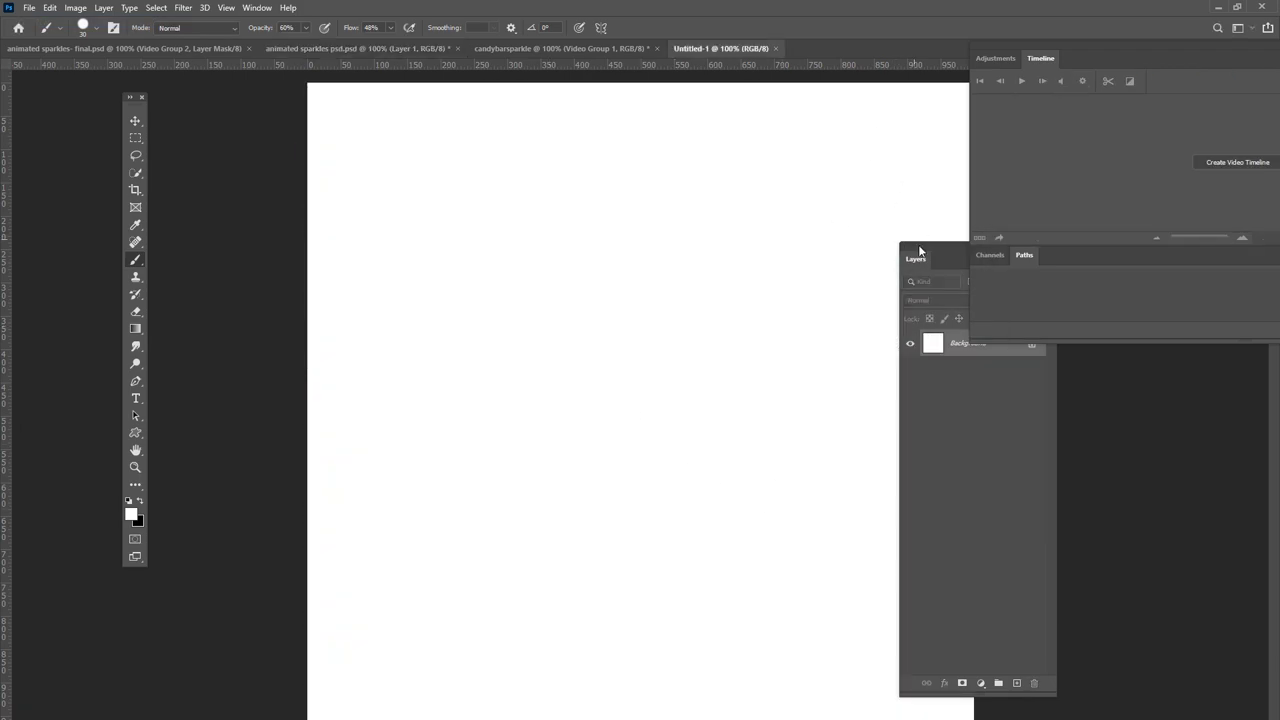
Open the beach photo, unlock its background layer, and select and copy the entire image.
left_click_drag(920, 252, 1065, 393)
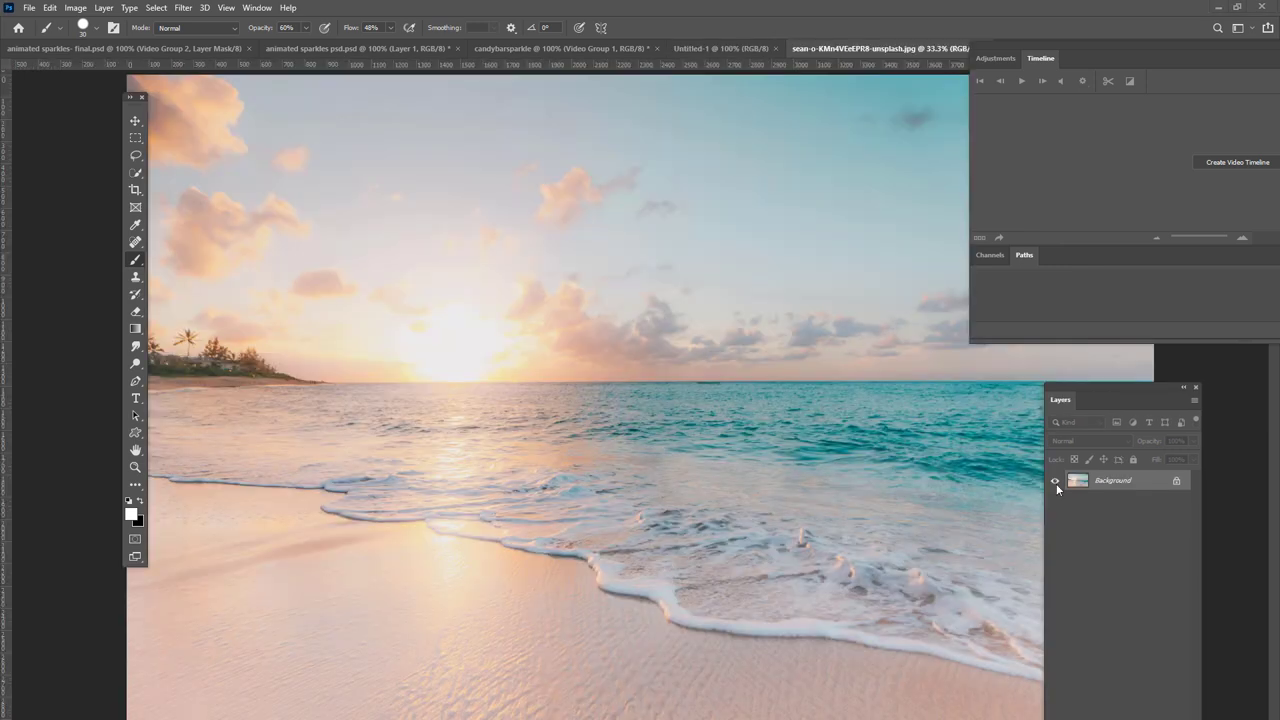
left_click(1177, 480)
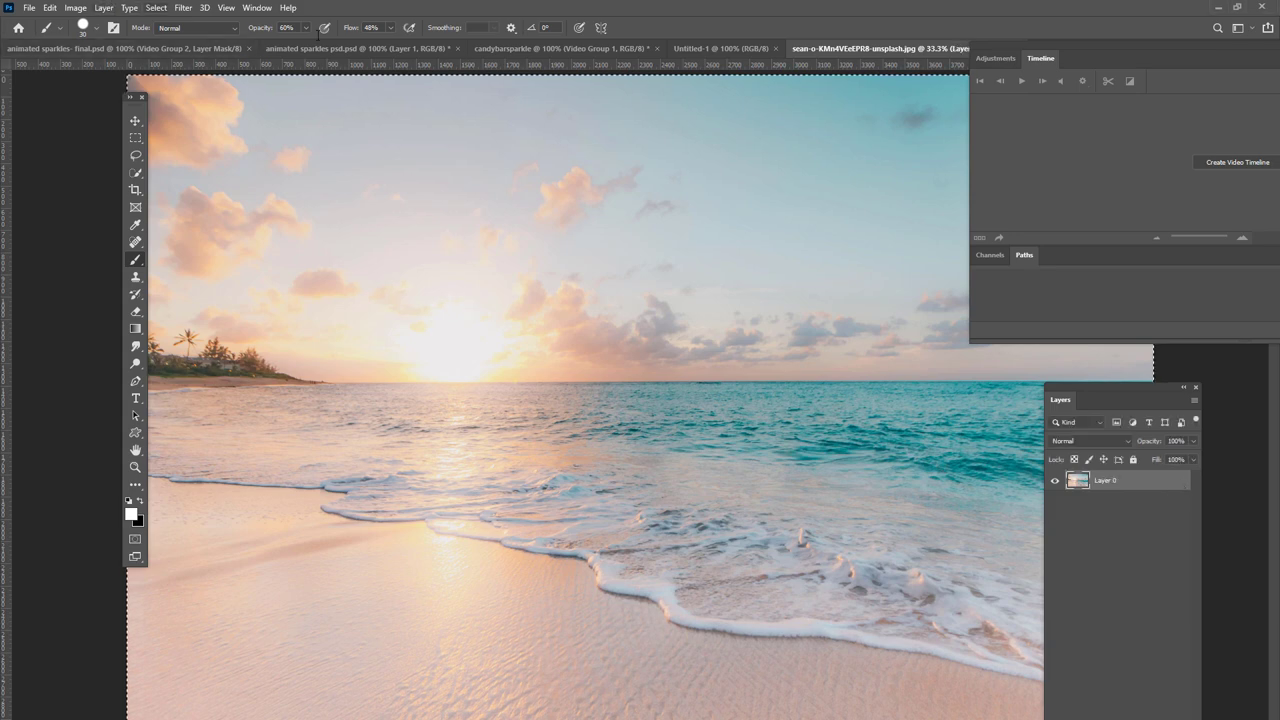
key("ctrl+a")
Check the image size of the blank Untitled-1 document without changing it.
left_click(699, 47)
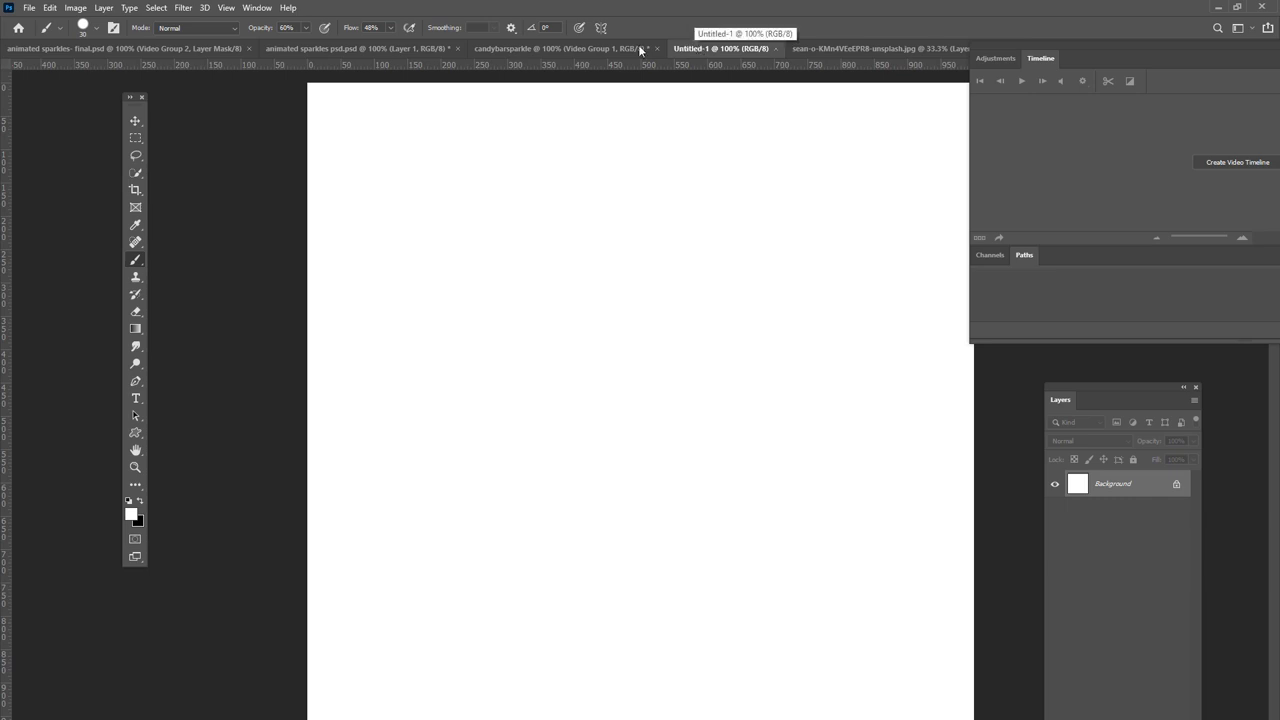
left_click(75, 8)
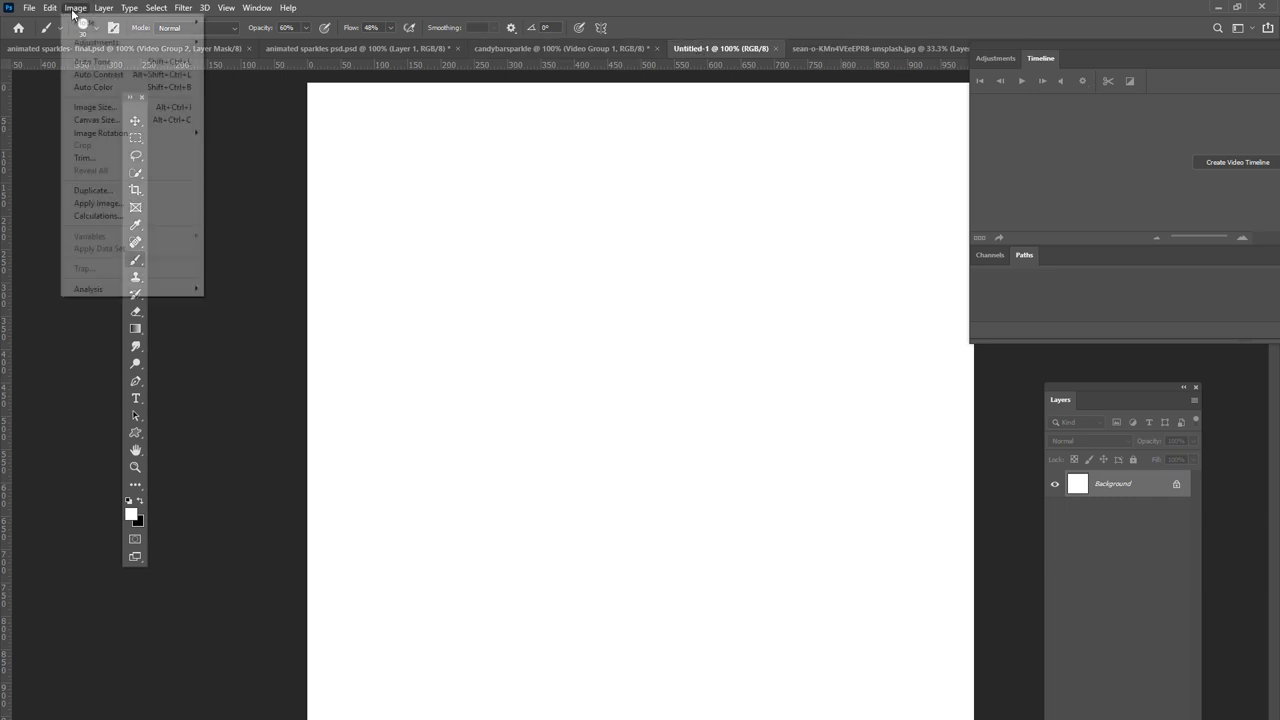
left_click(87, 108)
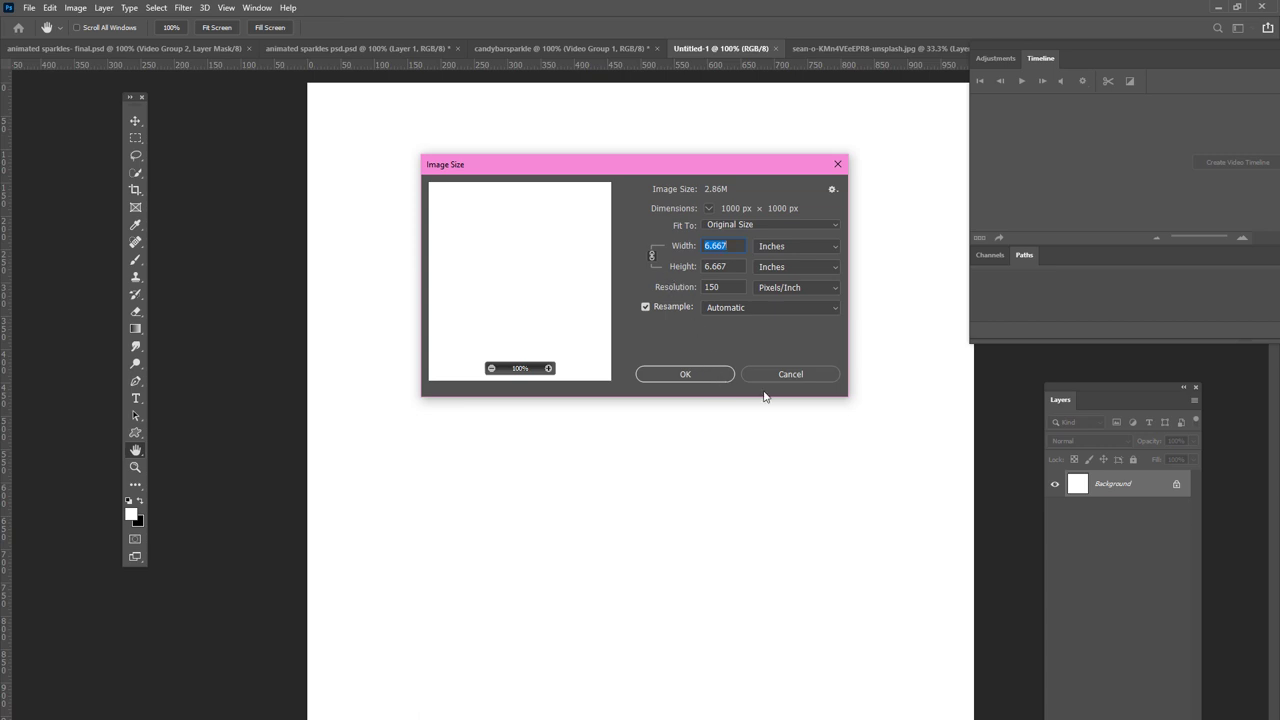
left_click(780, 379)
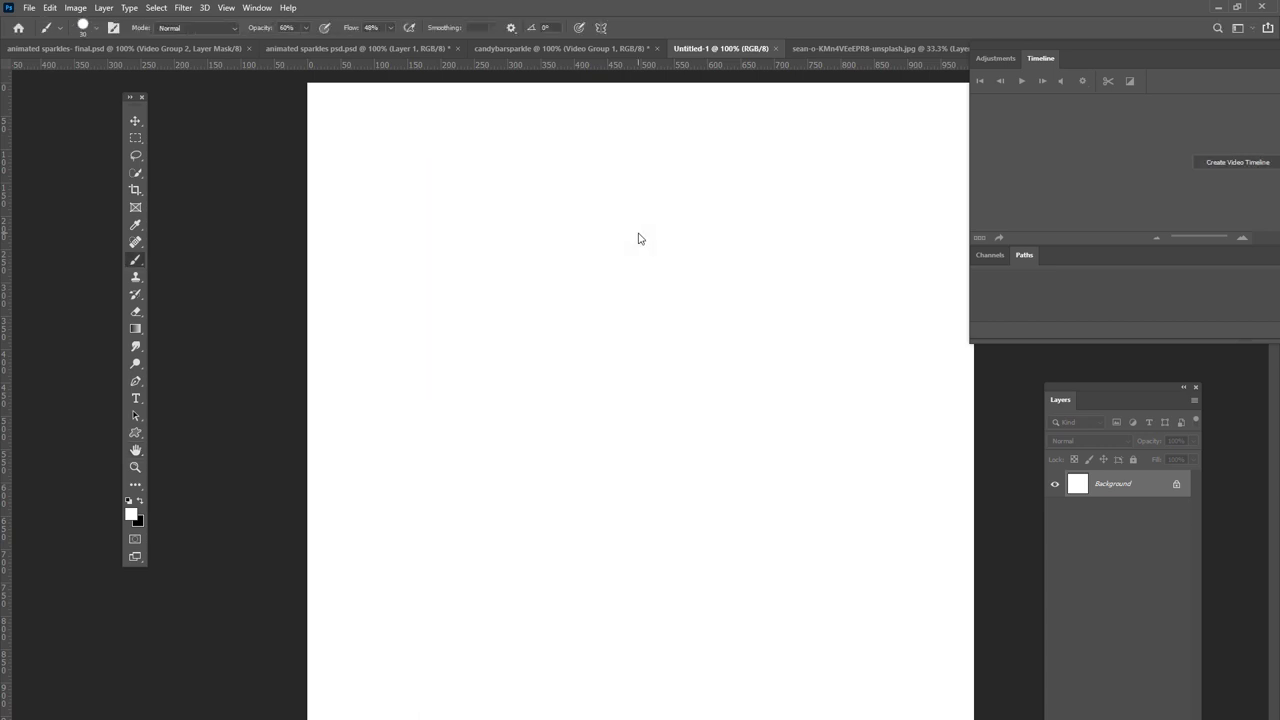
Paste the beach photo into the blank document, scale it to about 47.86%, and position it so sea and sand fill the canvas.
key("ctrl+v")
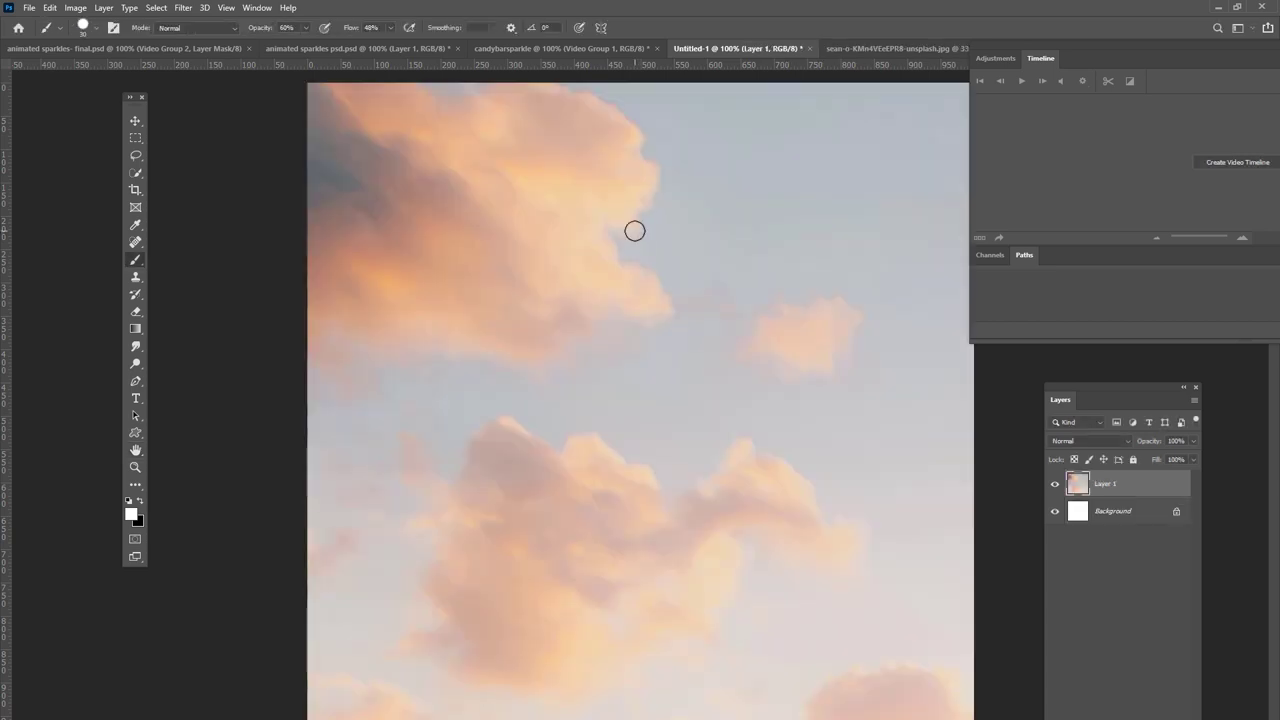
key("ctrl+t")
left_click_drag(308, 84, 434, 183)
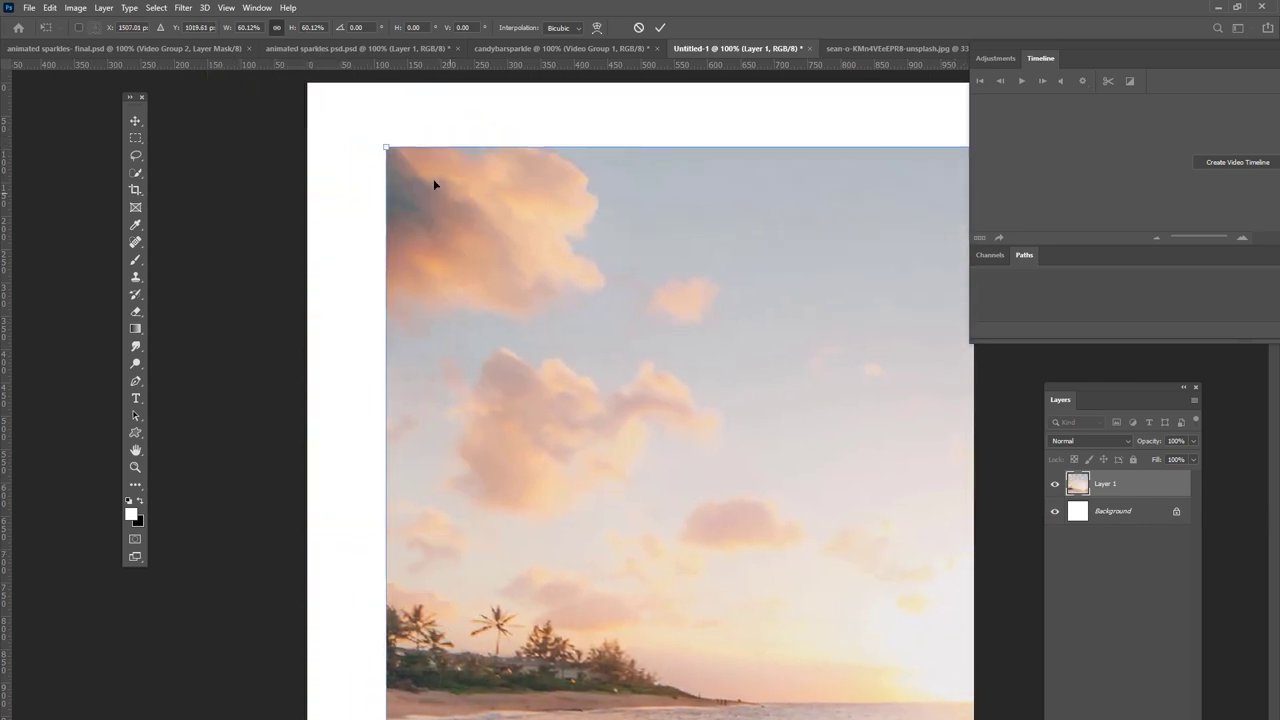
left_click_drag(386, 143, 598, 300)
left_click_drag(445, 230, 459, 392)
left_click_drag(631, 407, 453, 378)
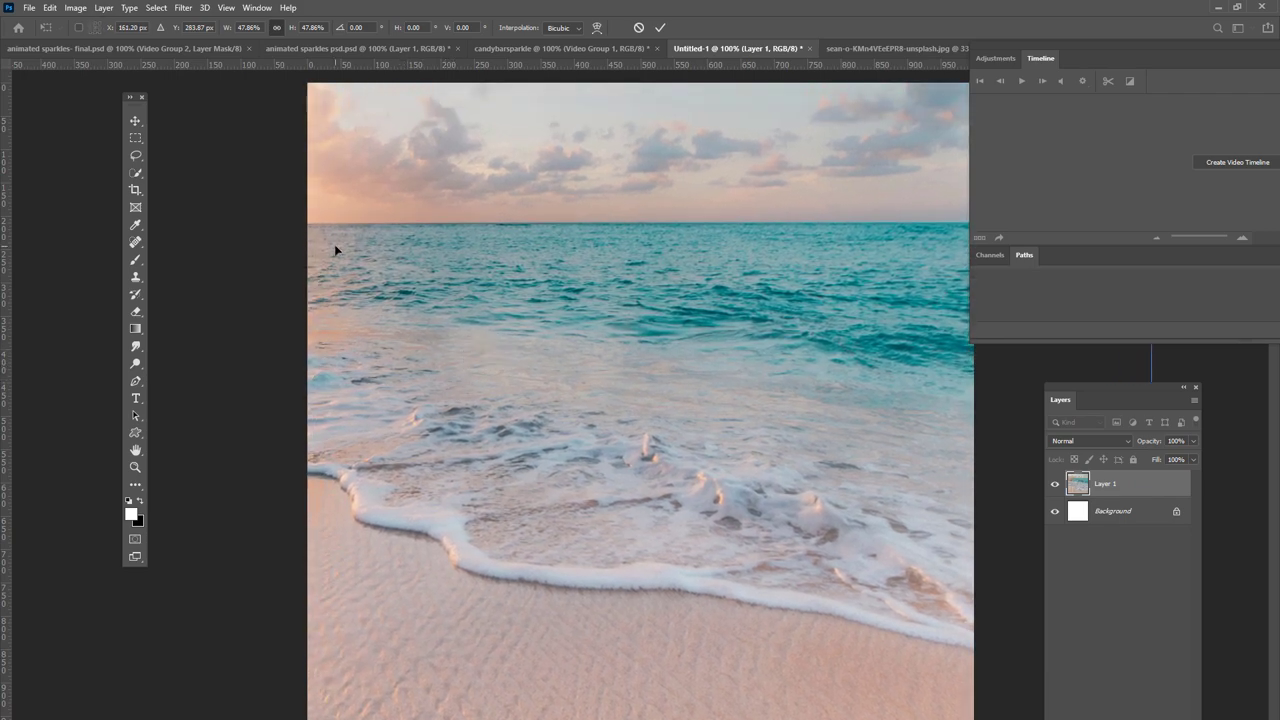
key("Return")
key("b")
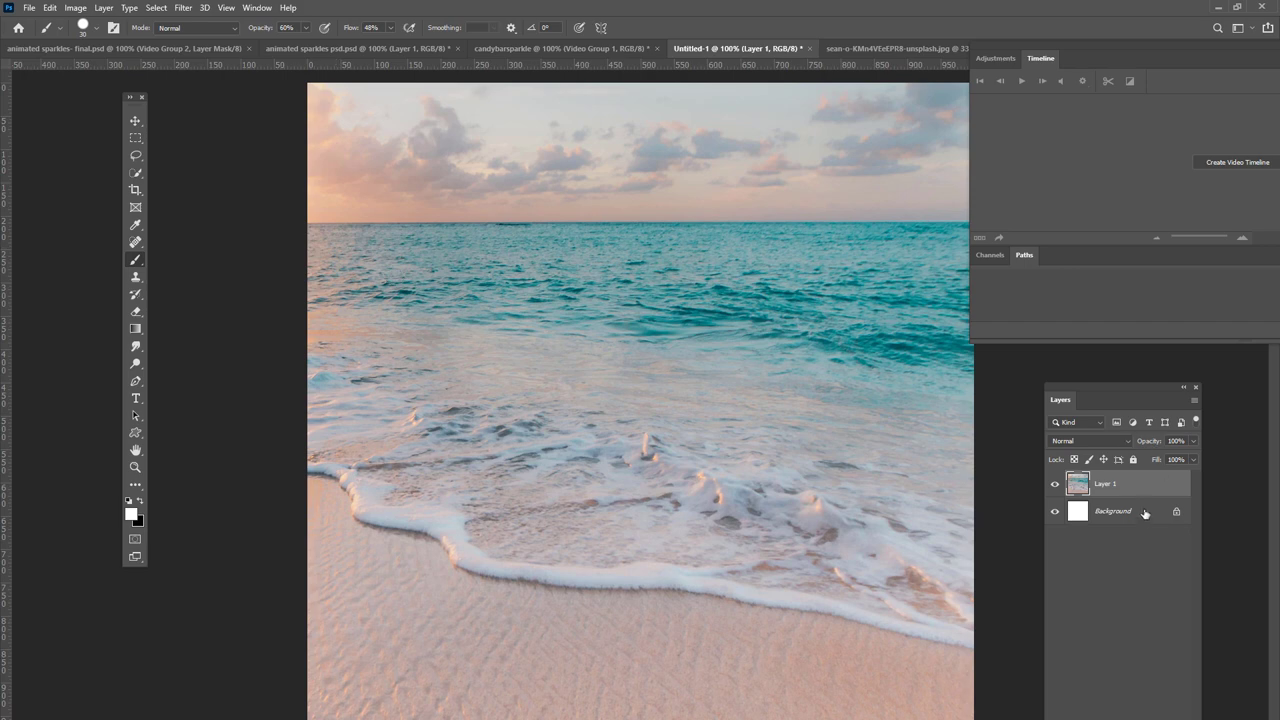
Unlock the white background layer and delete it.
left_click(1176, 511)
left_click_drag(1108, 385, 907, 100)
left_click_drag(920, 206, 960, 518)
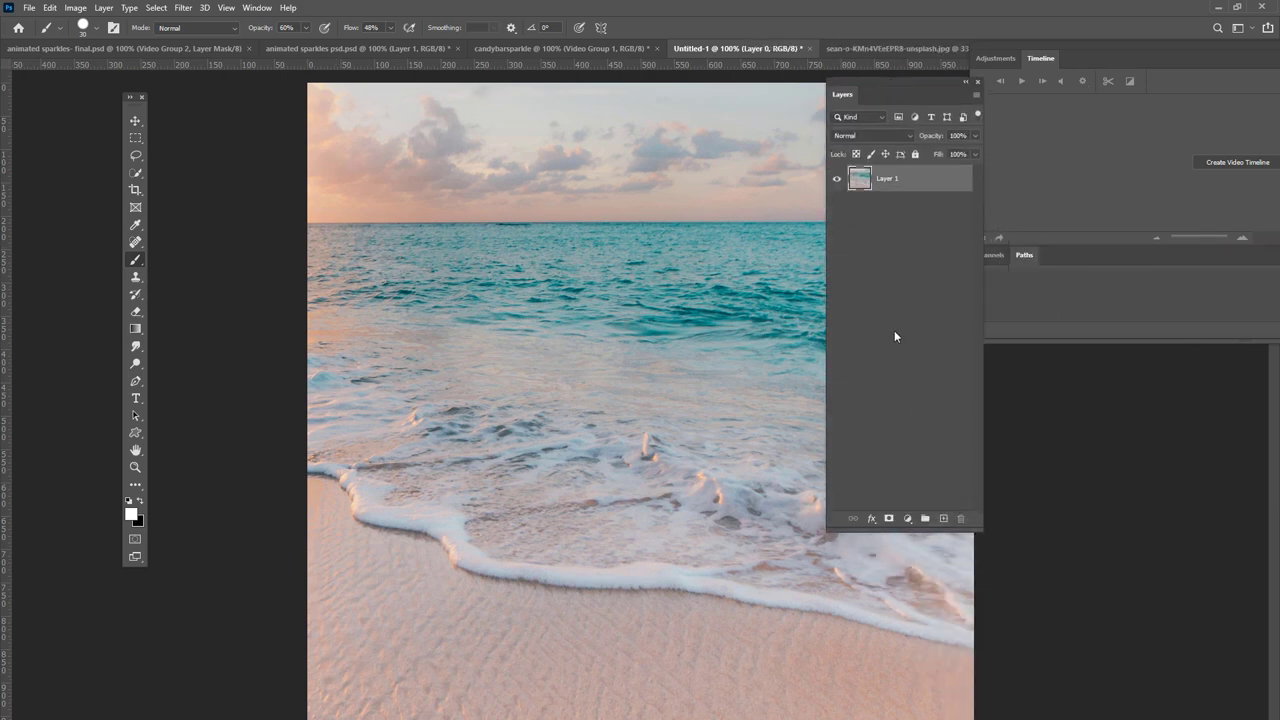
Duplicate the beach photo layer and lock the position of the original Layer 1.
right_click(906, 181)
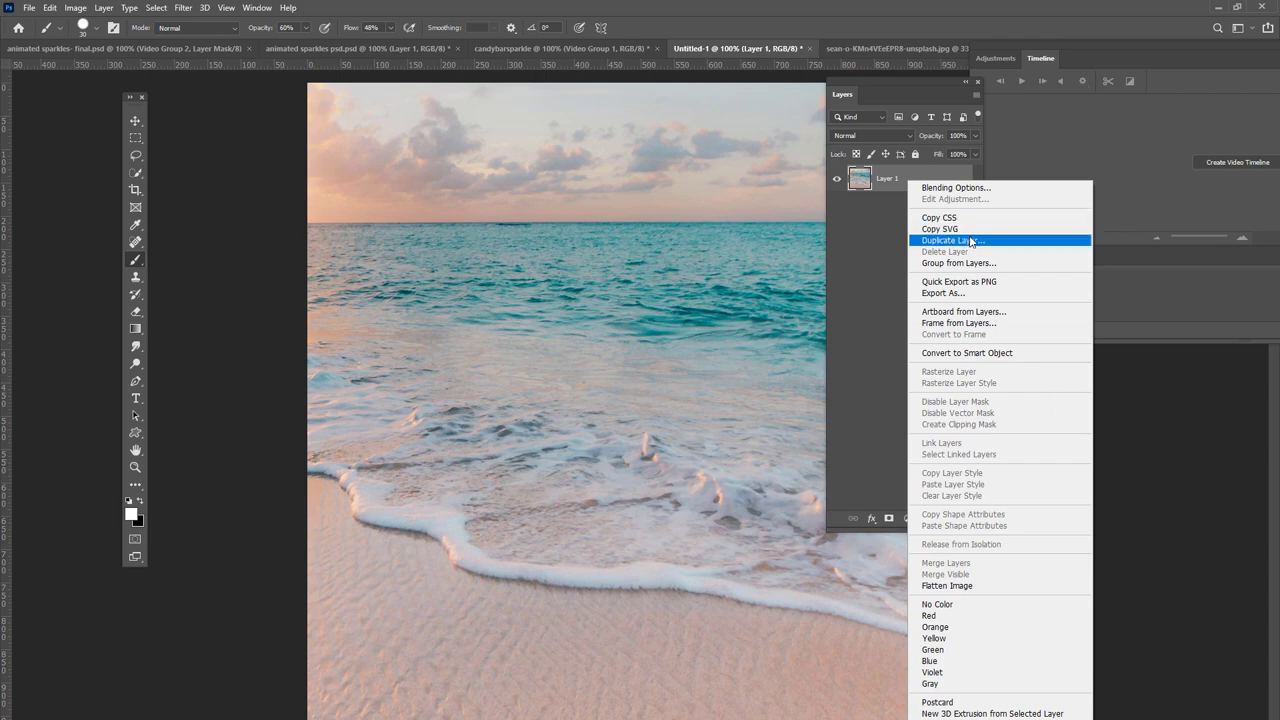
left_click(965, 242)
left_click(746, 226)
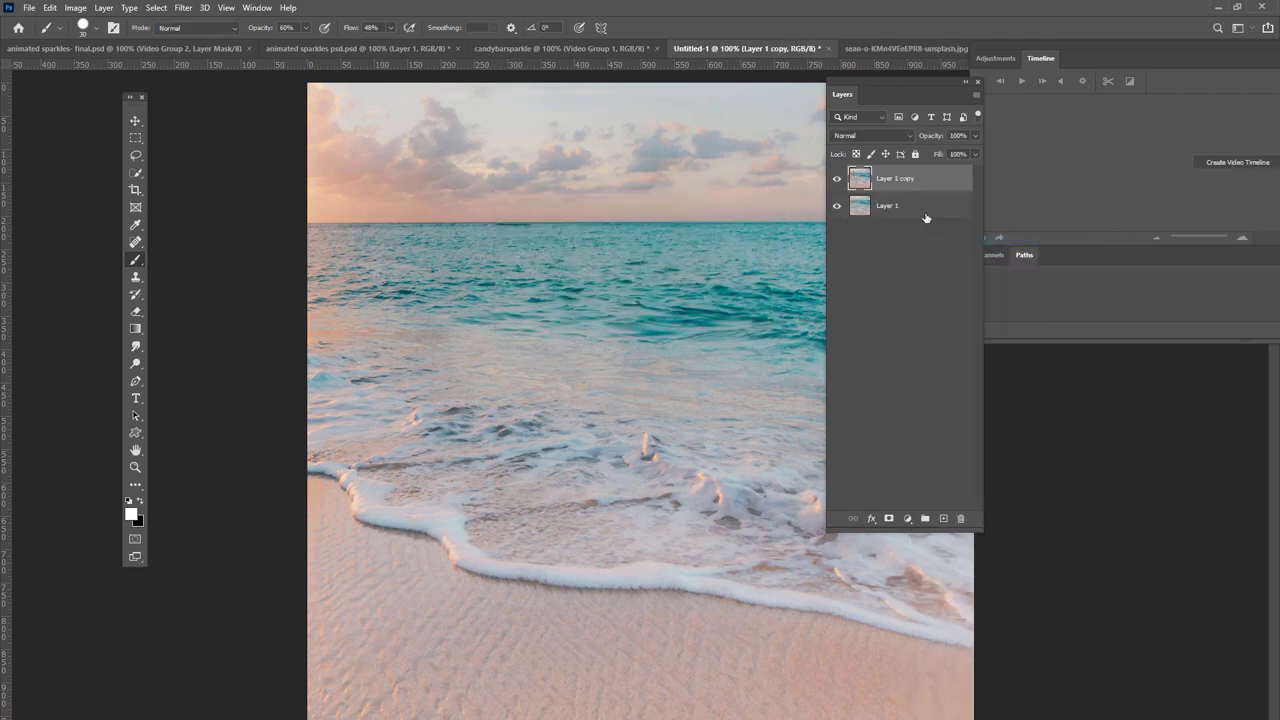
left_click(924, 214)
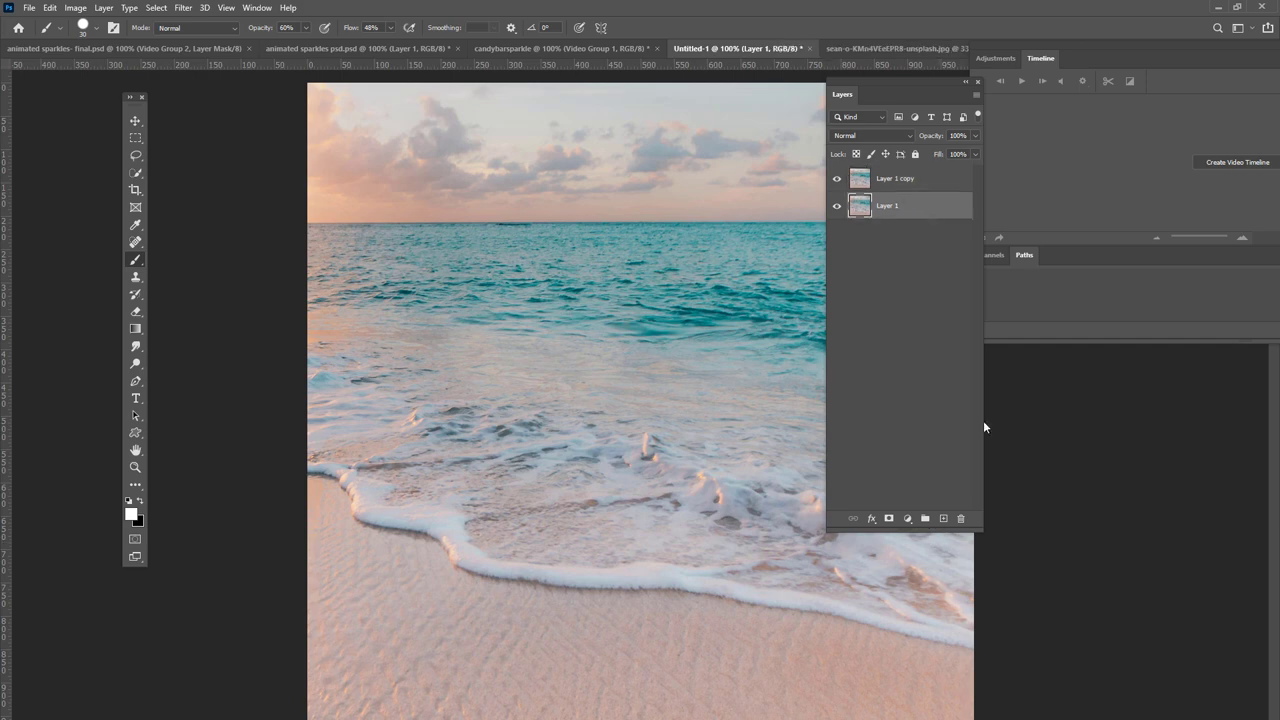
left_click(885, 155)
left_click_drag(876, 79, 1102, 194)
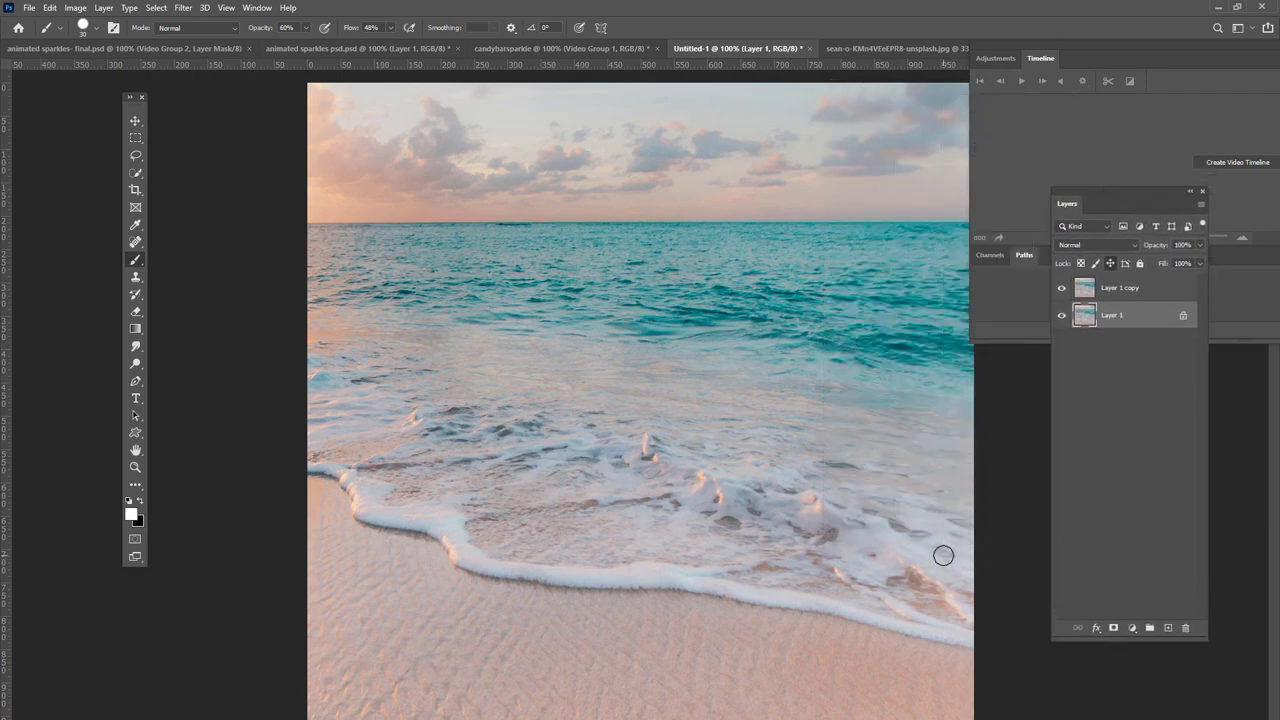
Rename the duplicated layer as beach.
left_click(1104, 296)
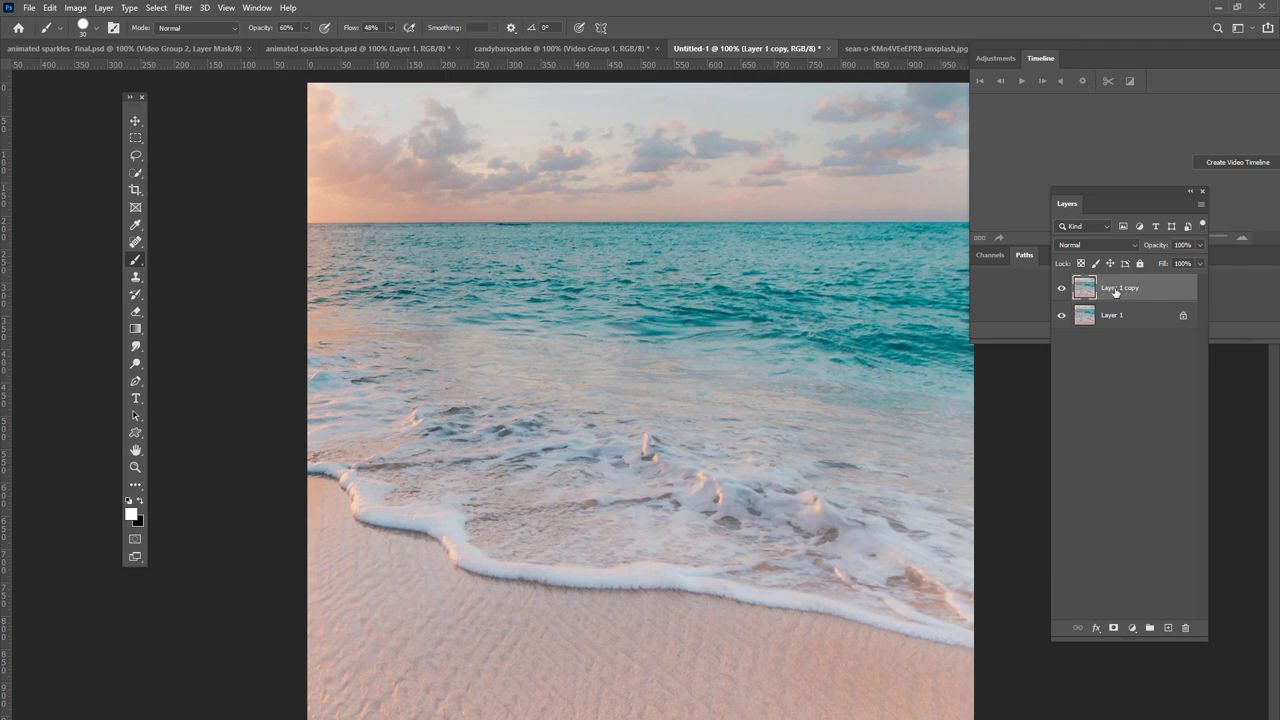
double_click(1114, 298)
type("beach")
key("Return")
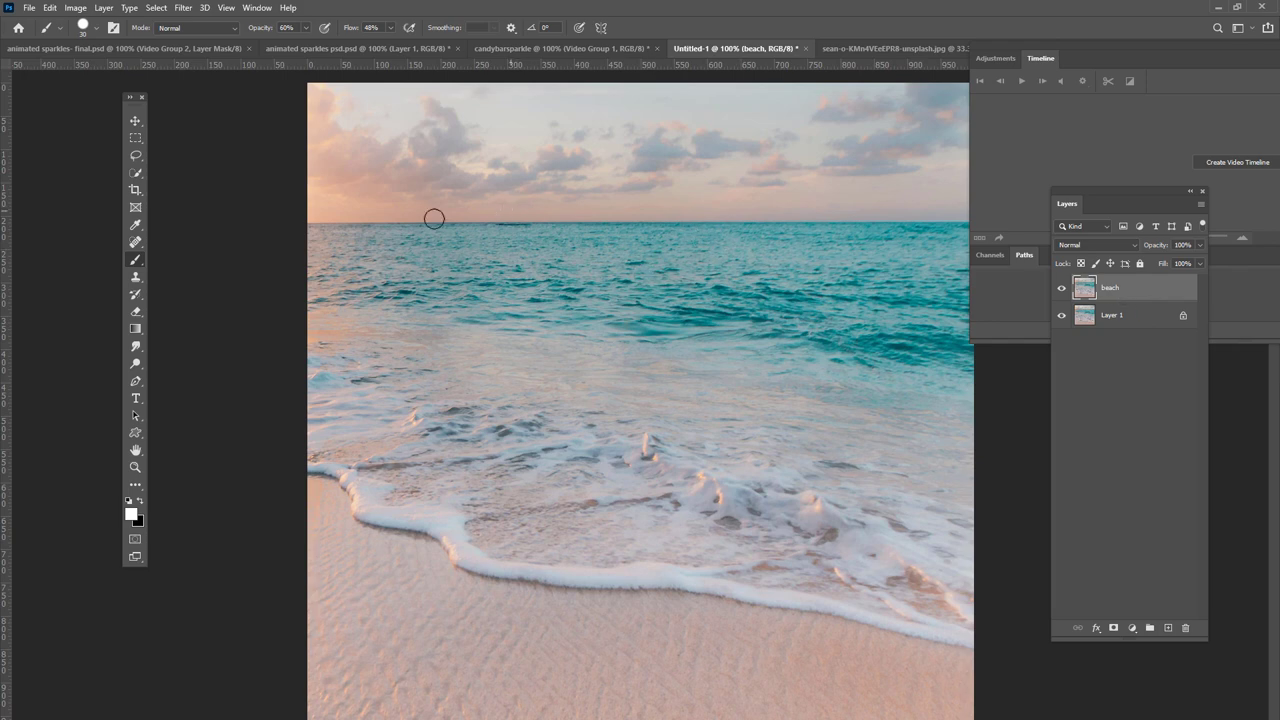
Apply a Levels adjustment to the beach layer with RGB input levels 44, 0.93 and 246.
left_click(67, 9)
mouse_move(110, 43)
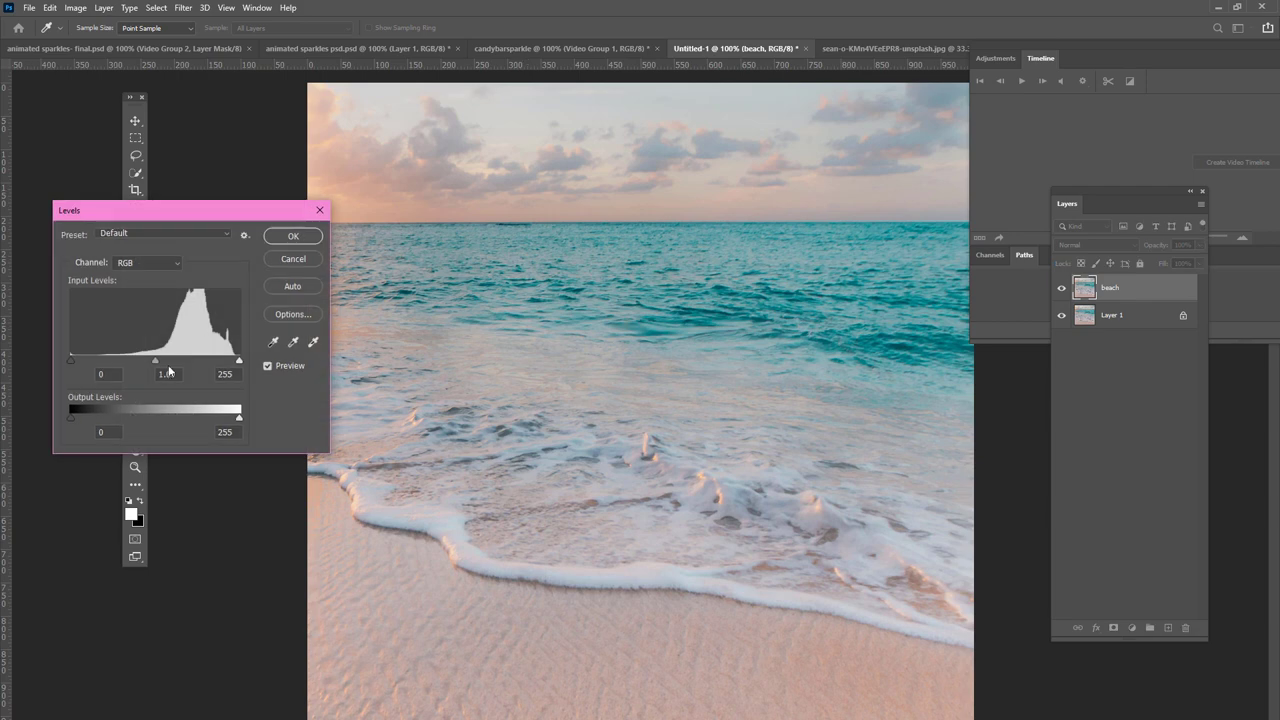
left_click_drag(71, 360, 86, 360)
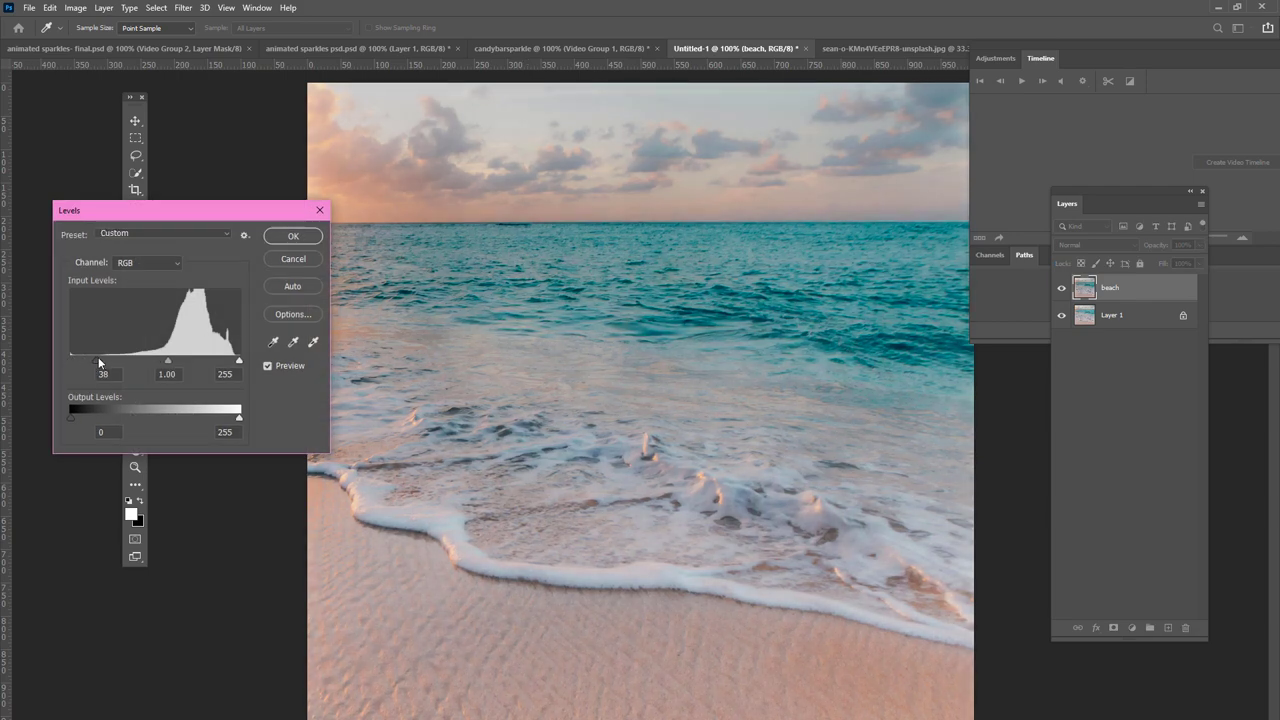
left_click_drag(169, 359, 175, 357)
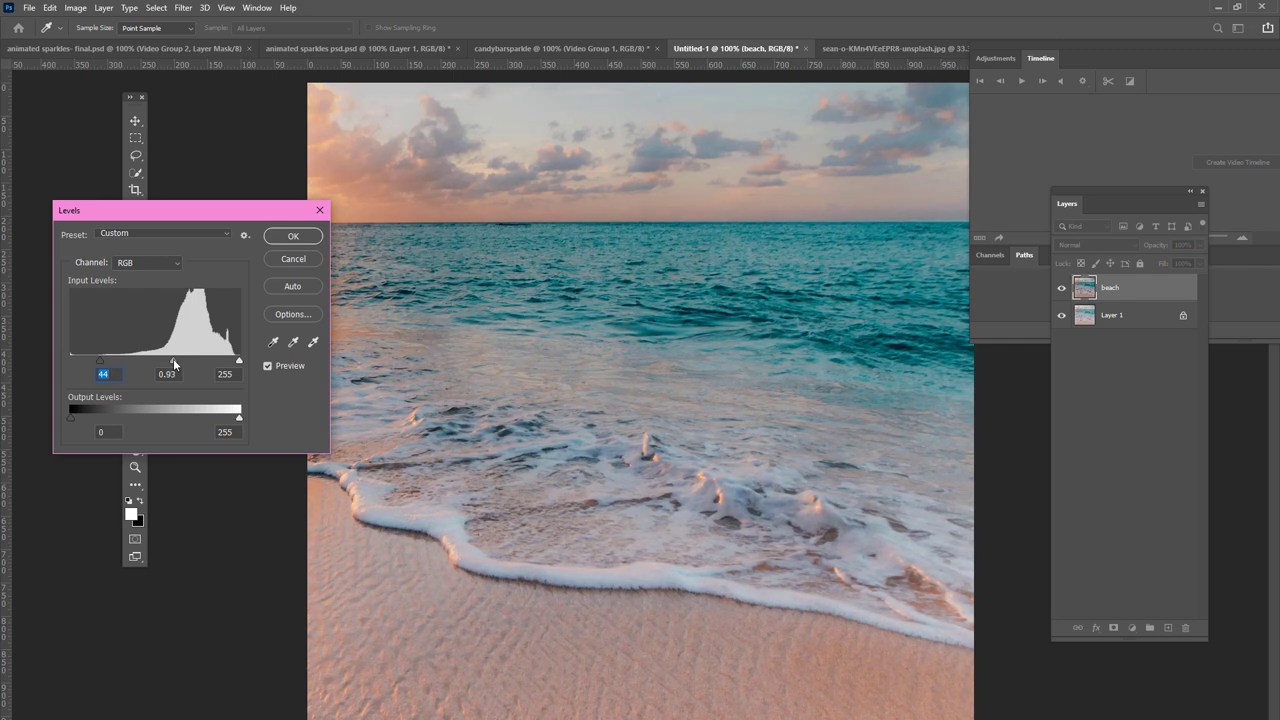
left_click_drag(238, 360, 233, 360)
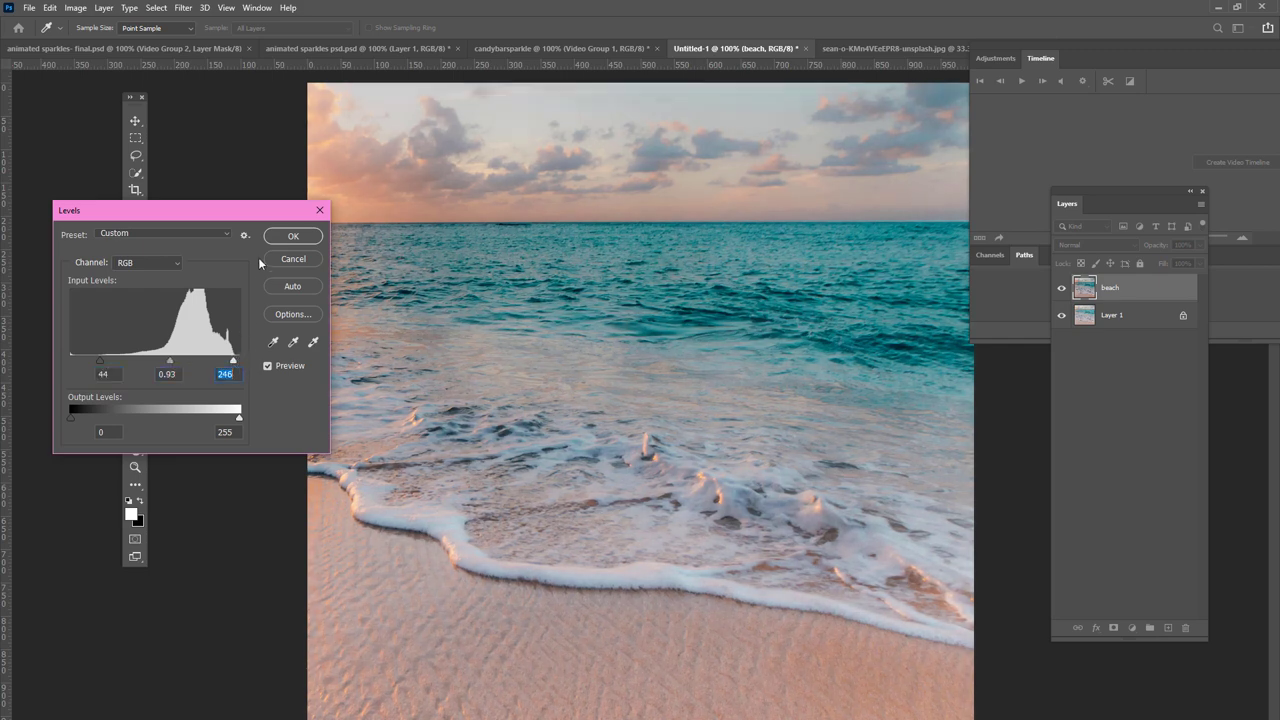
left_click(293, 236)
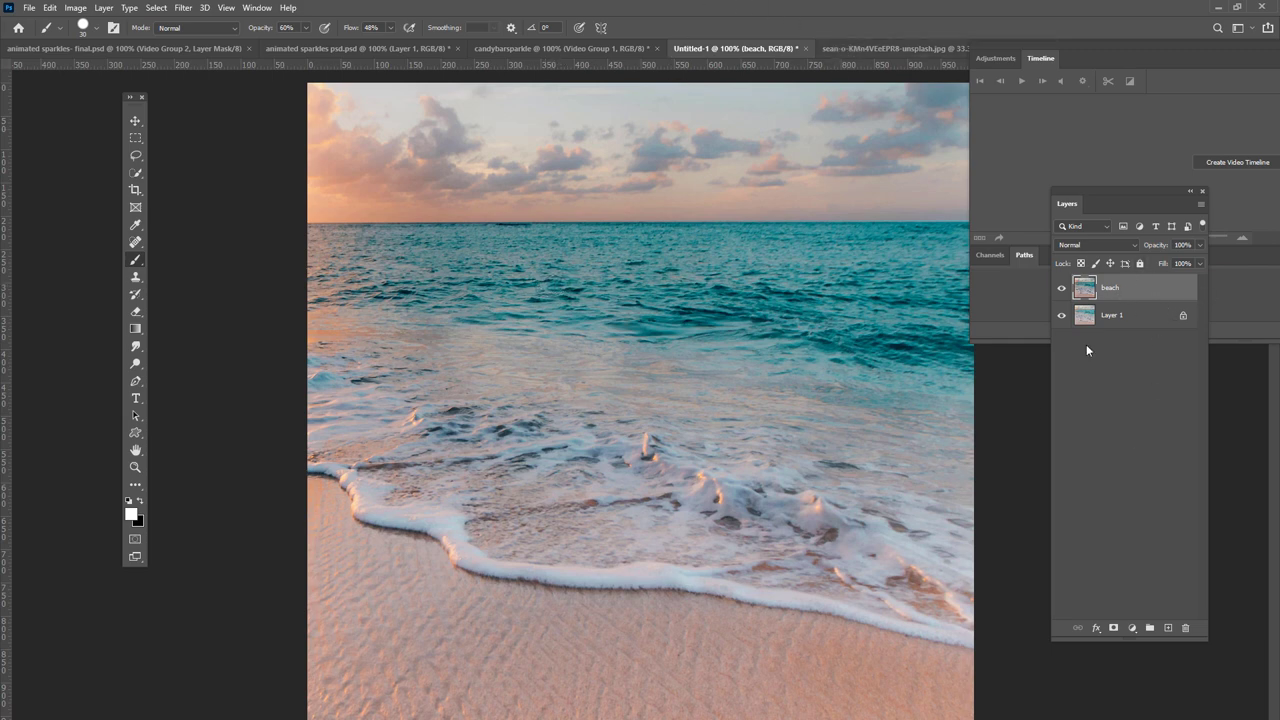
Close the sean-o-KMn4VEeEPR8-unsplash.jpg document without saving its changes.
left_click(880, 48)
right_click(955, 55)
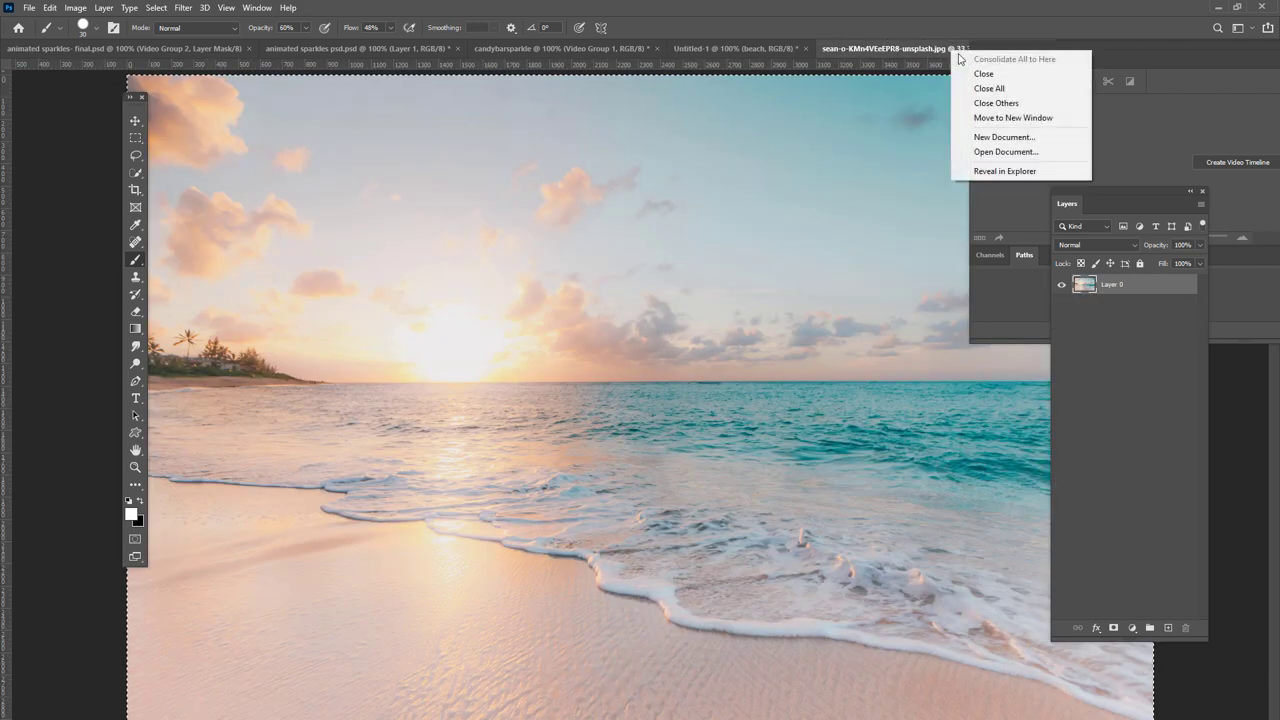
left_click(975, 74)
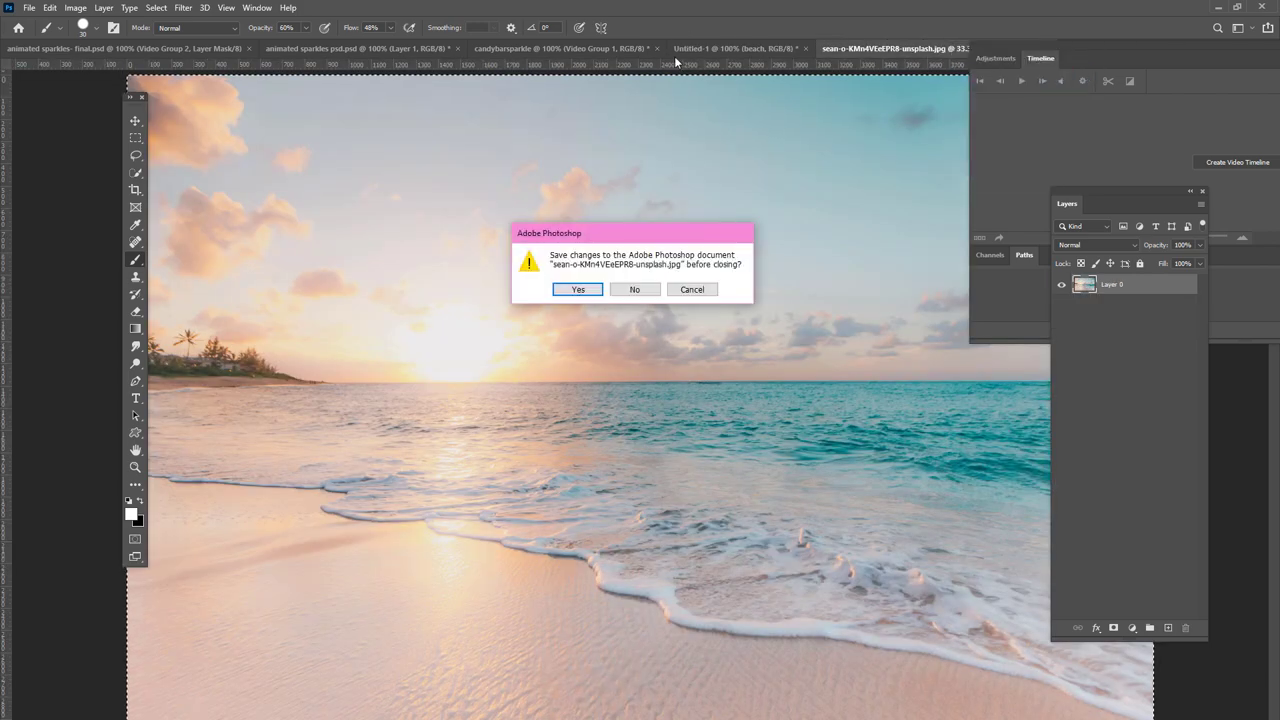
left_click(634, 289)
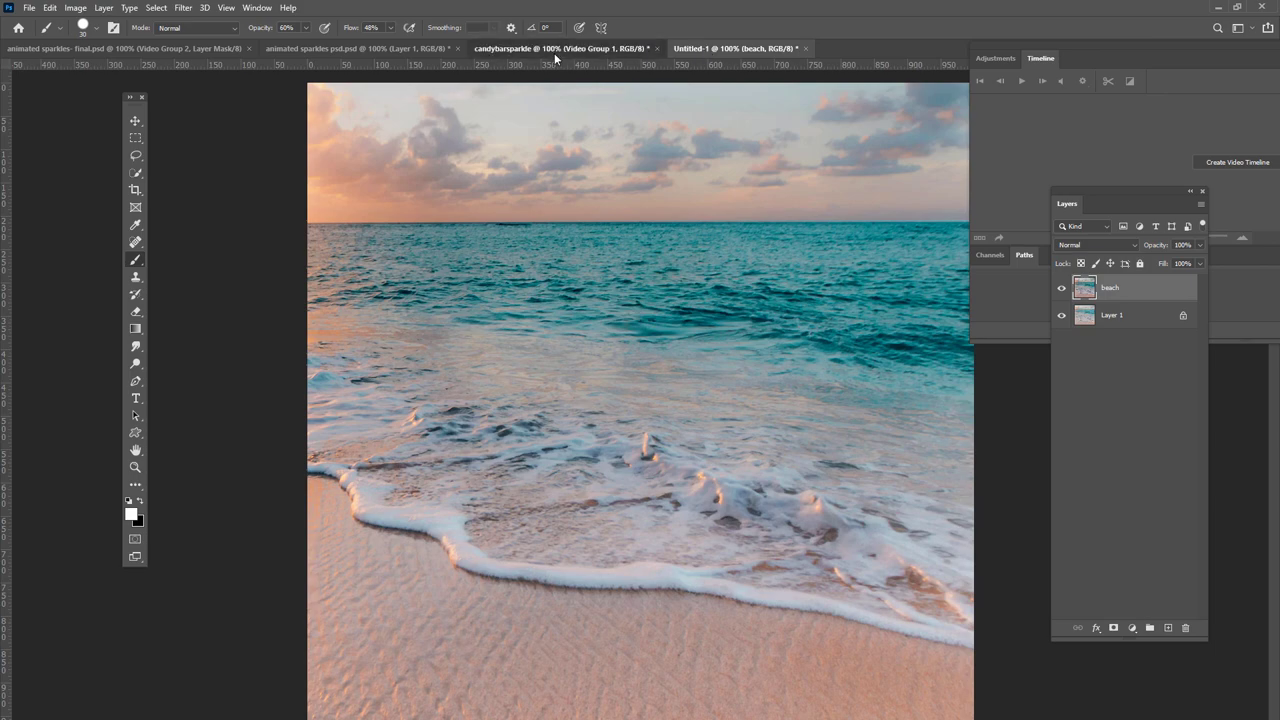
In the candybarsparkle document, rename the Video Group 1 layer as candybarsparkle.
left_click(554, 50)
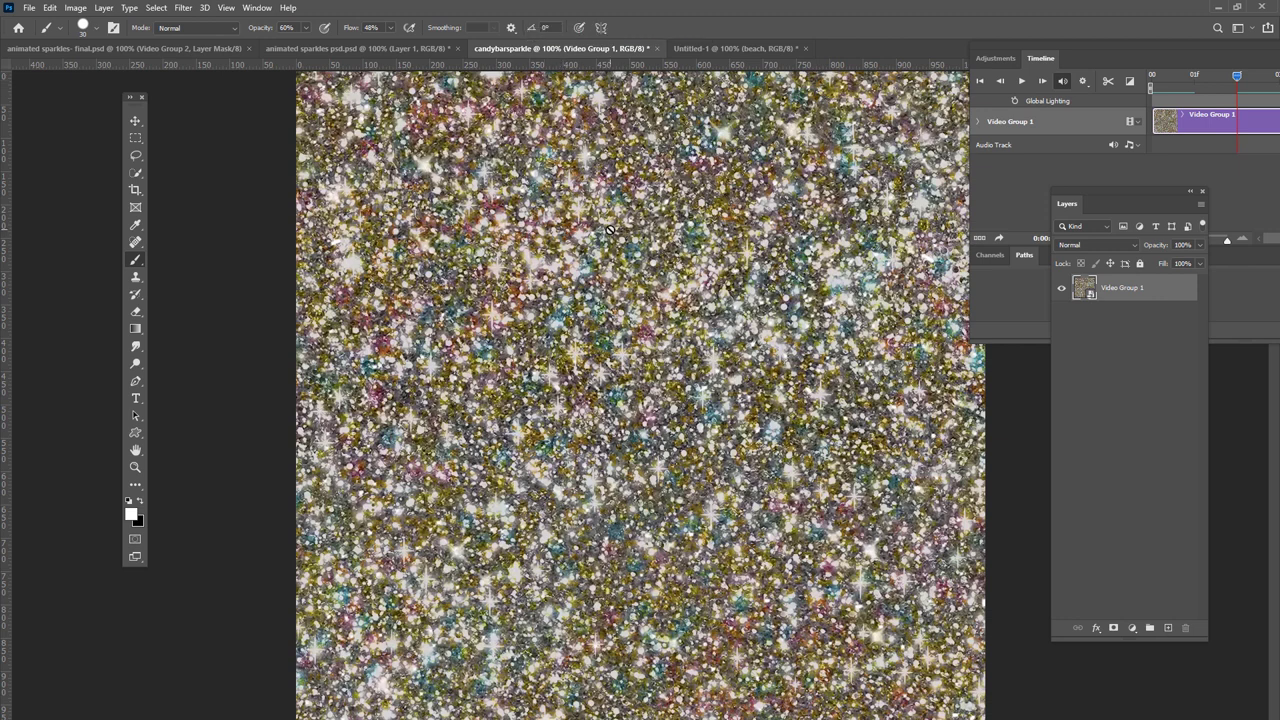
double_click(1112, 289)
type("candybarsparkle")
key("Return")
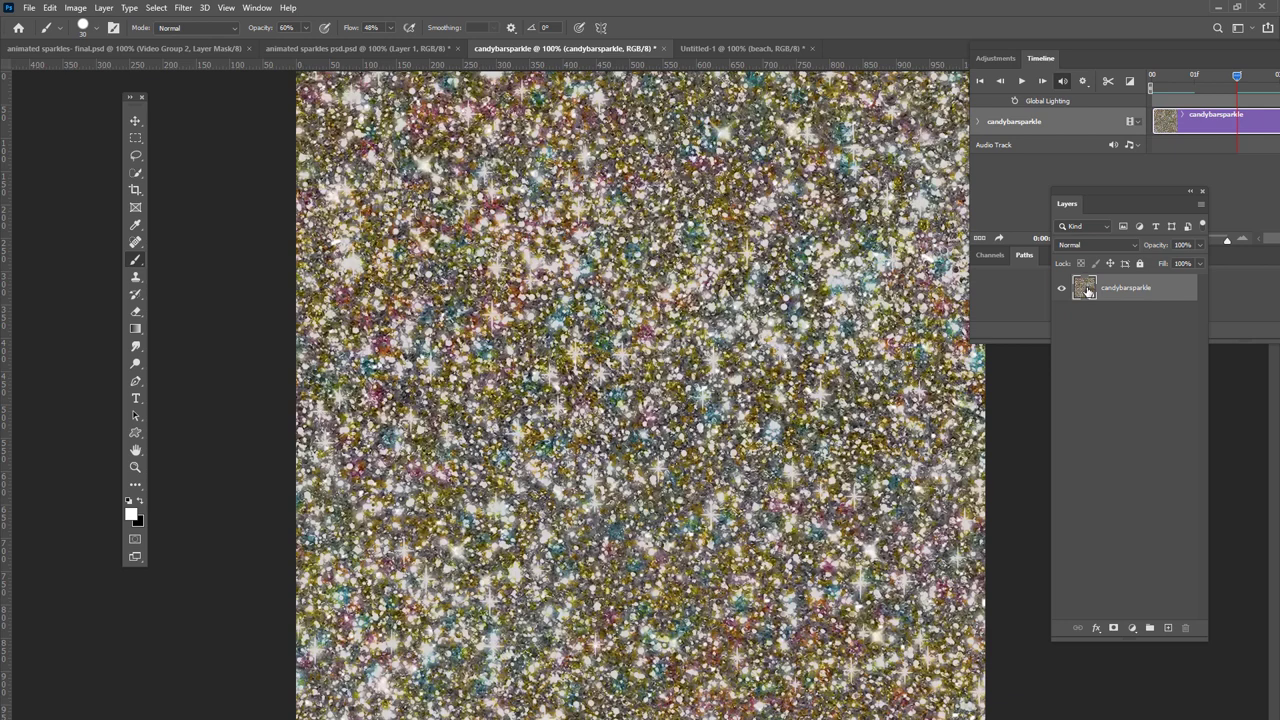
Copy the candybarsparkle layer into the Untitled-1 document and move it so the glitter covers the canvas width.
left_click_drag(1087, 290, 537, 391)
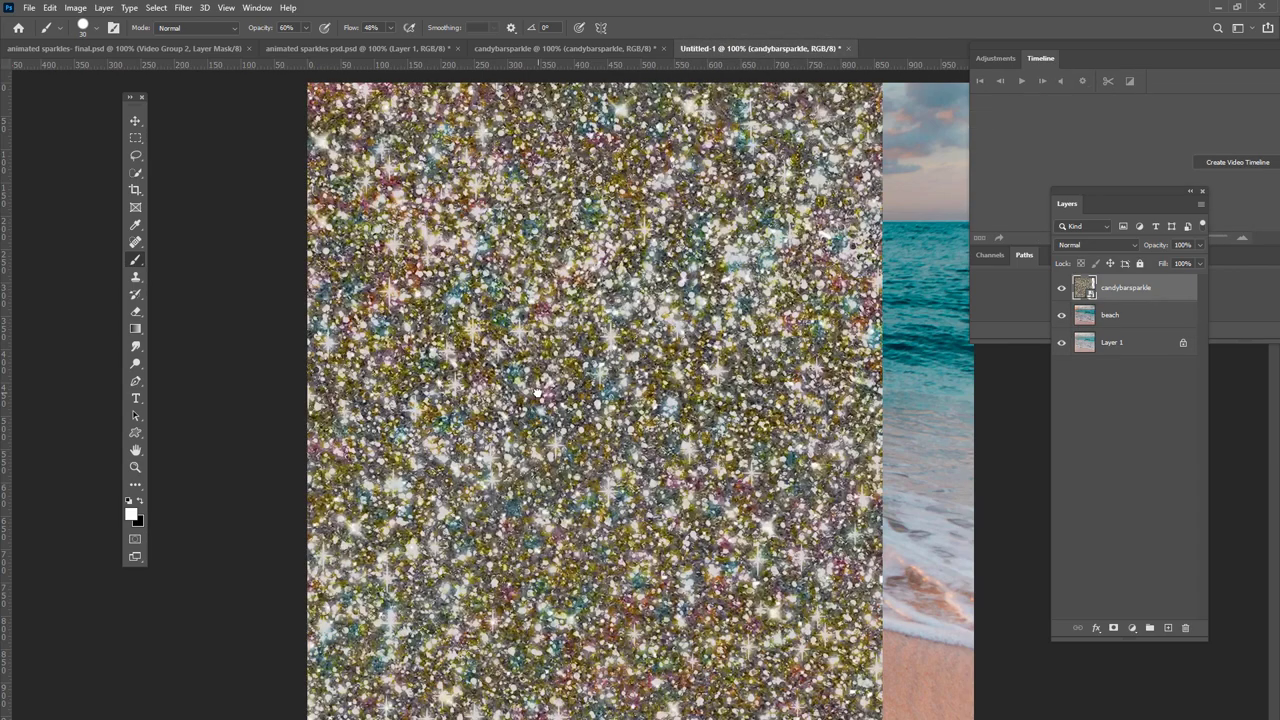
left_click(135, 120)
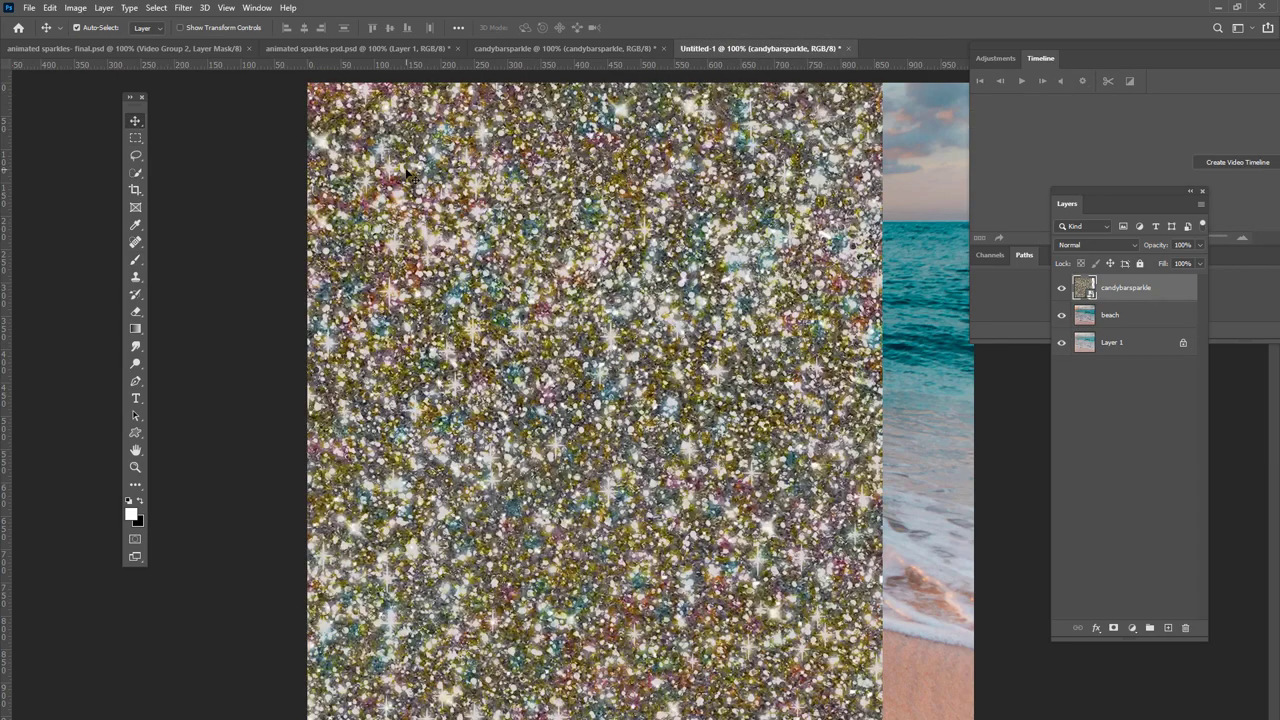
left_click_drag(412, 177, 534, 176)
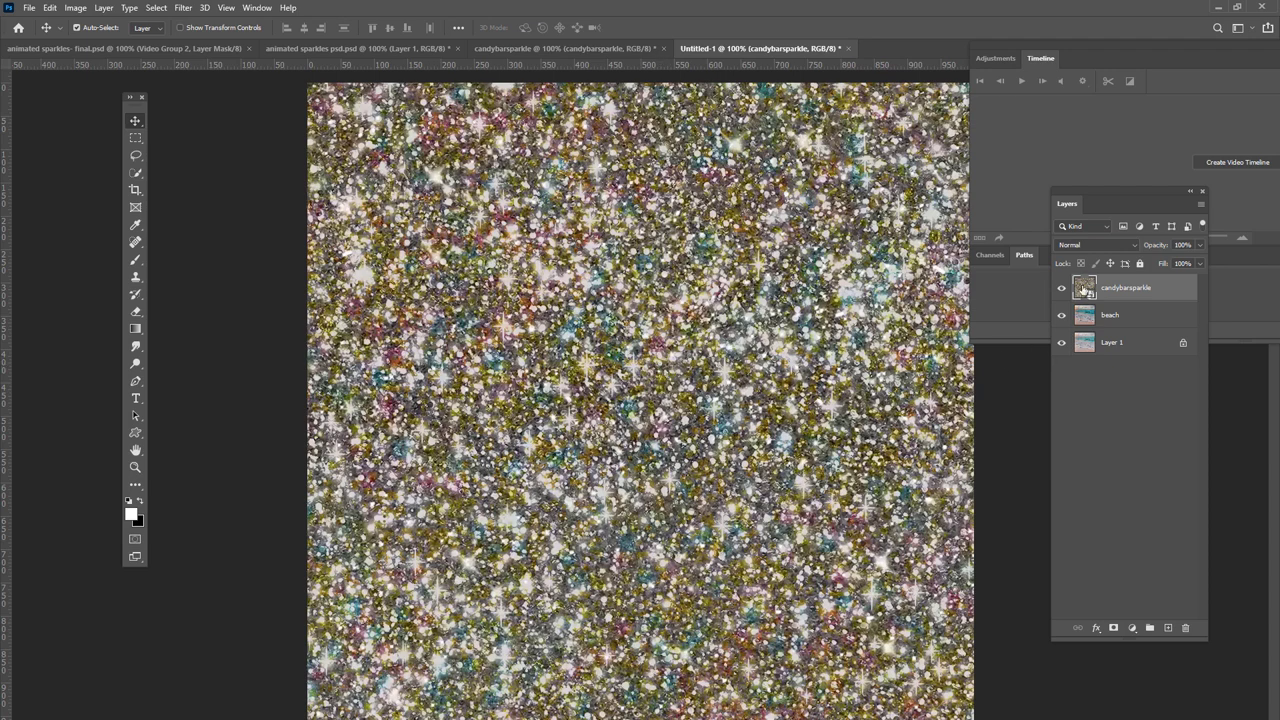
Set the candybarsparkle layer's blend mode to Lighten.
left_click(1073, 251)
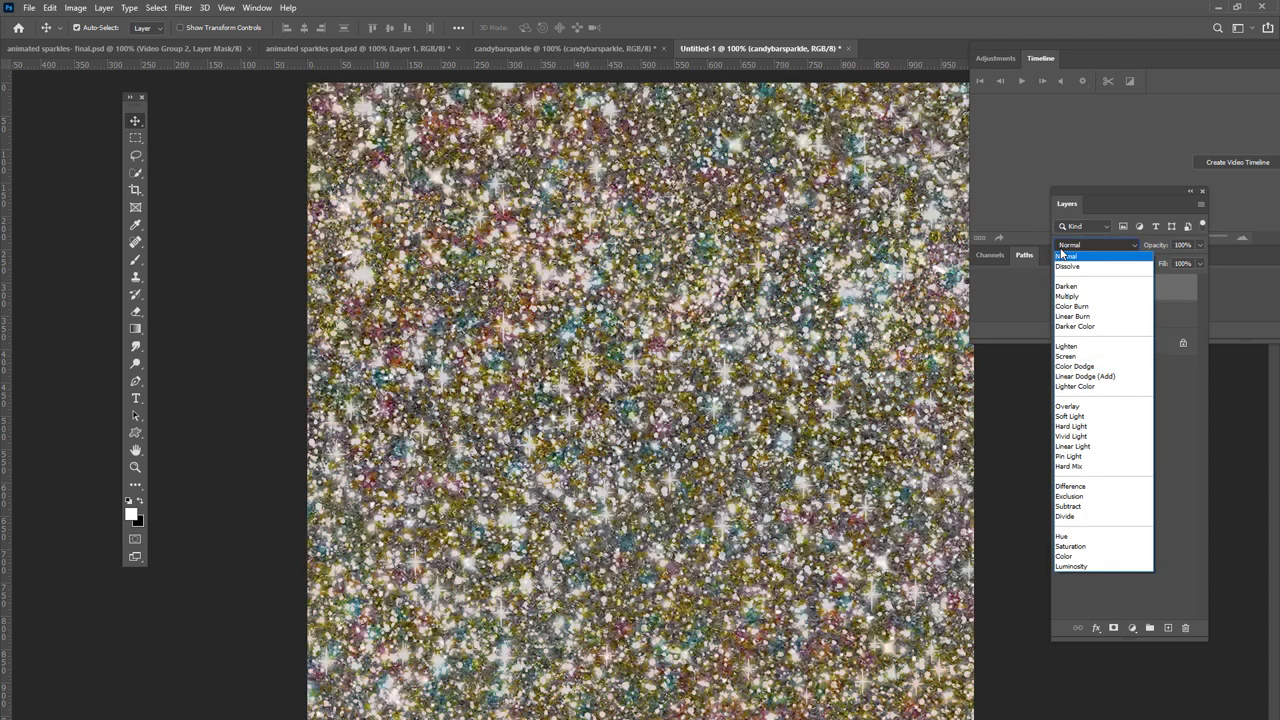
left_click(1065, 256)
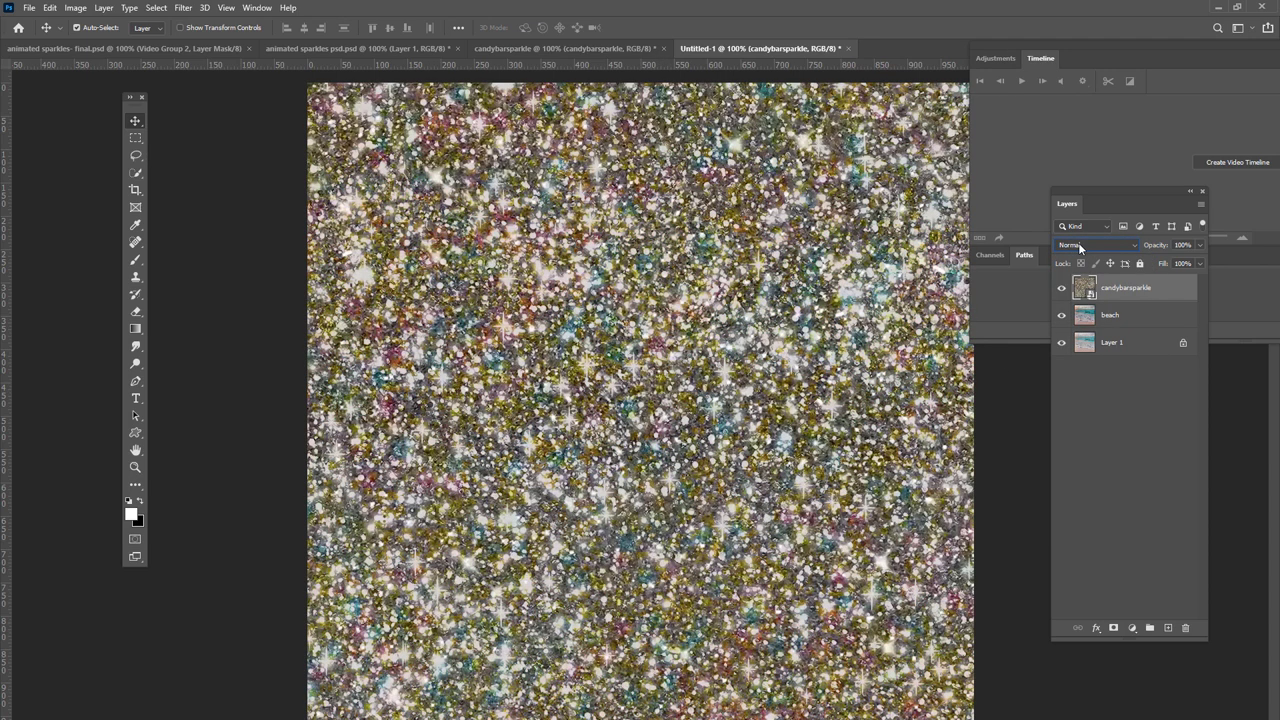
left_click(1089, 244)
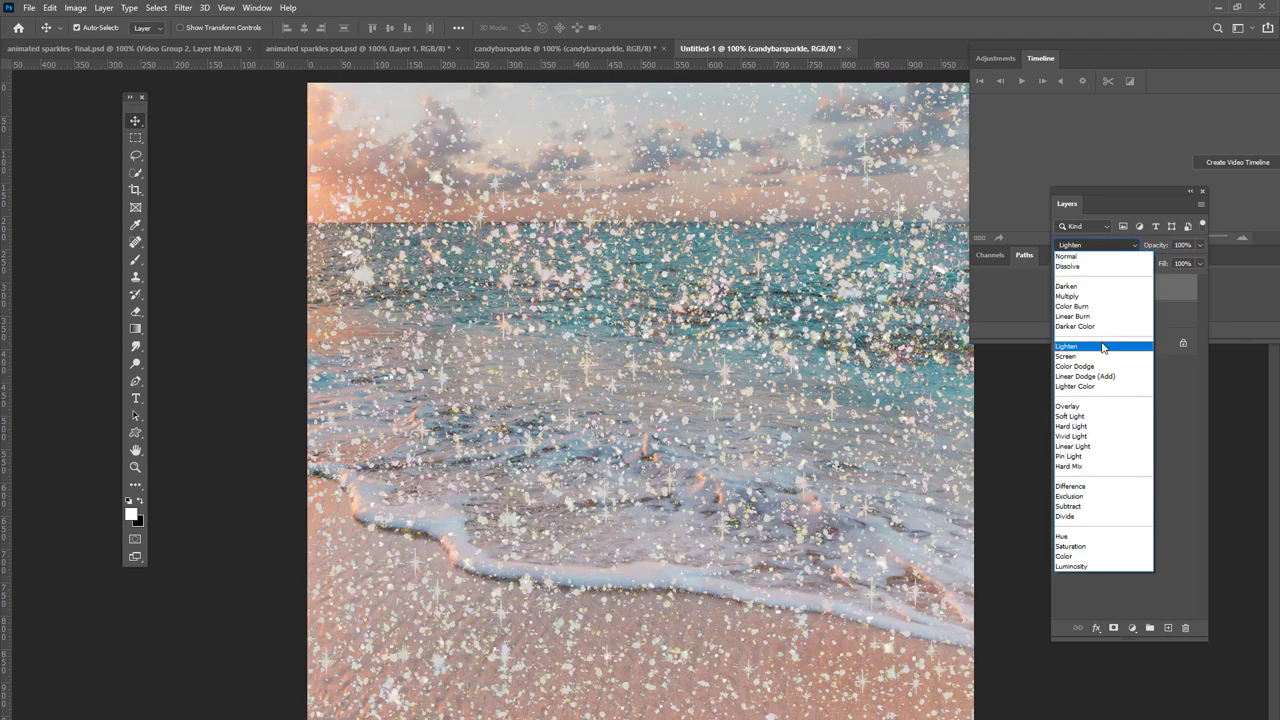
left_click(1103, 347)
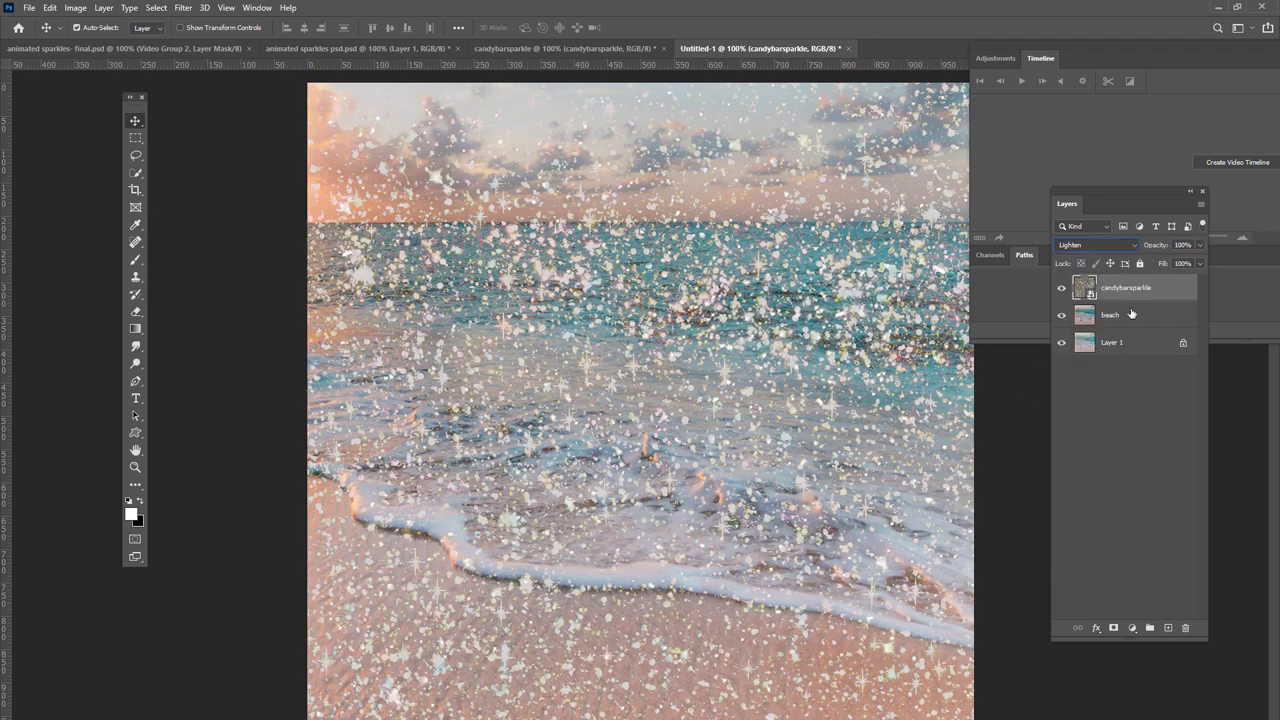
Add a layer mask to the candybarsparkle layer and set the black brush to 100% opacity, 100% flow and 100% hardness.
left_click(1114, 628)
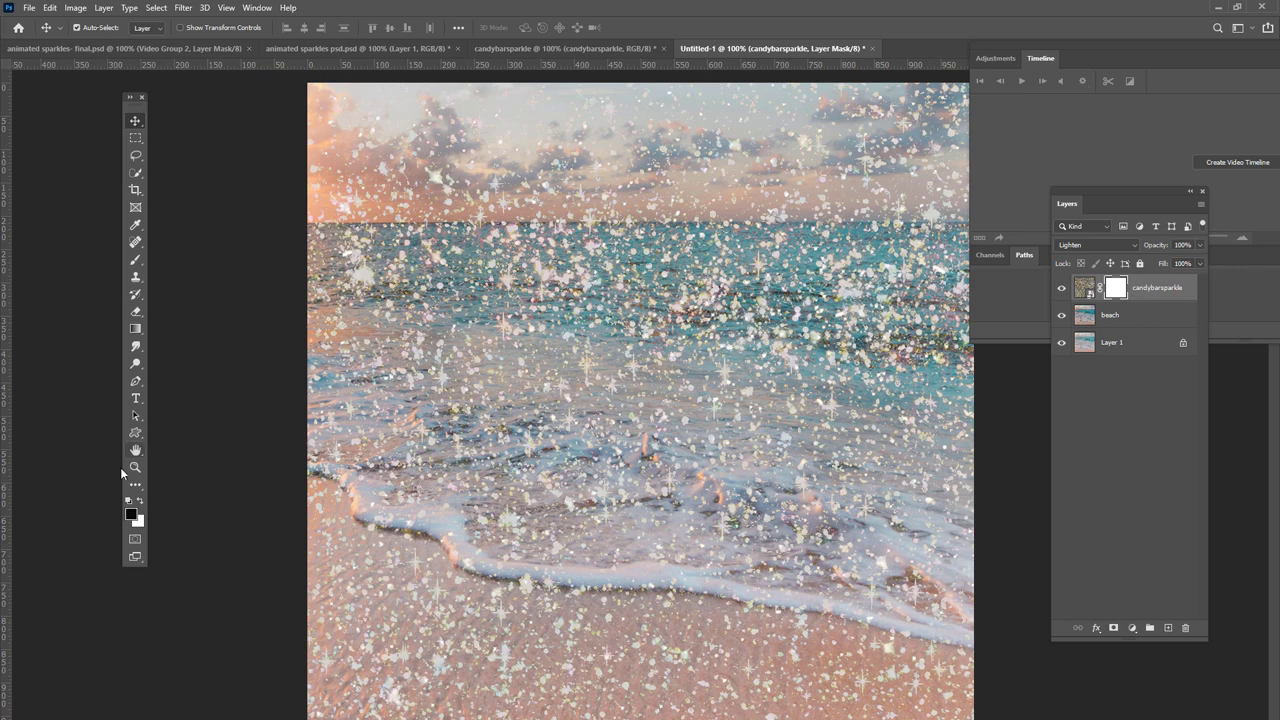
left_click(135, 260)
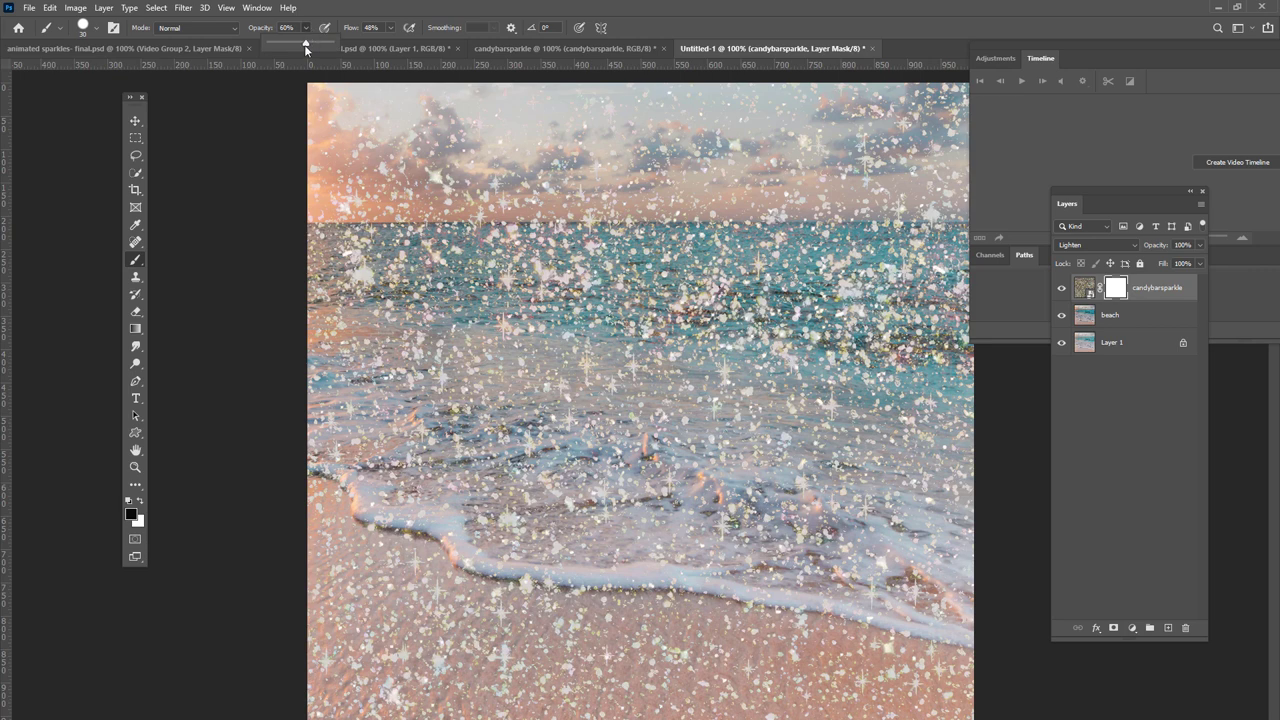
left_click_drag(306, 48, 422, 44)
left_click(392, 28)
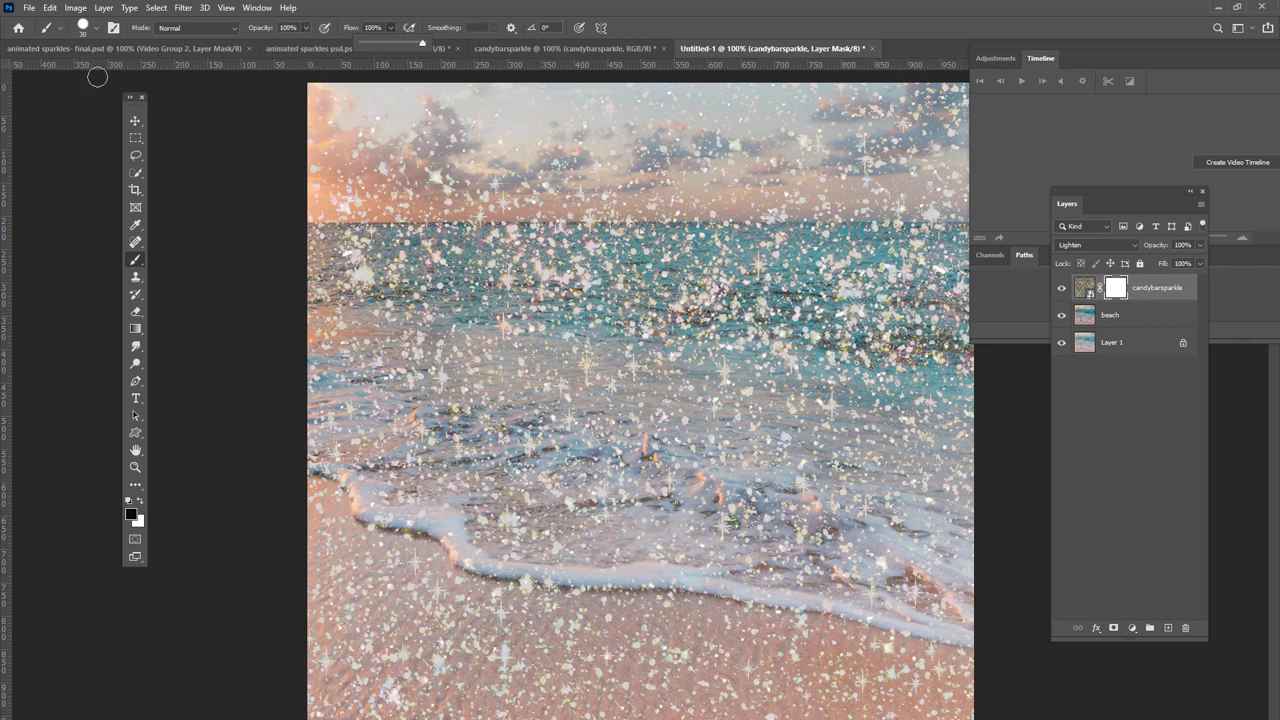
left_click(89, 28)
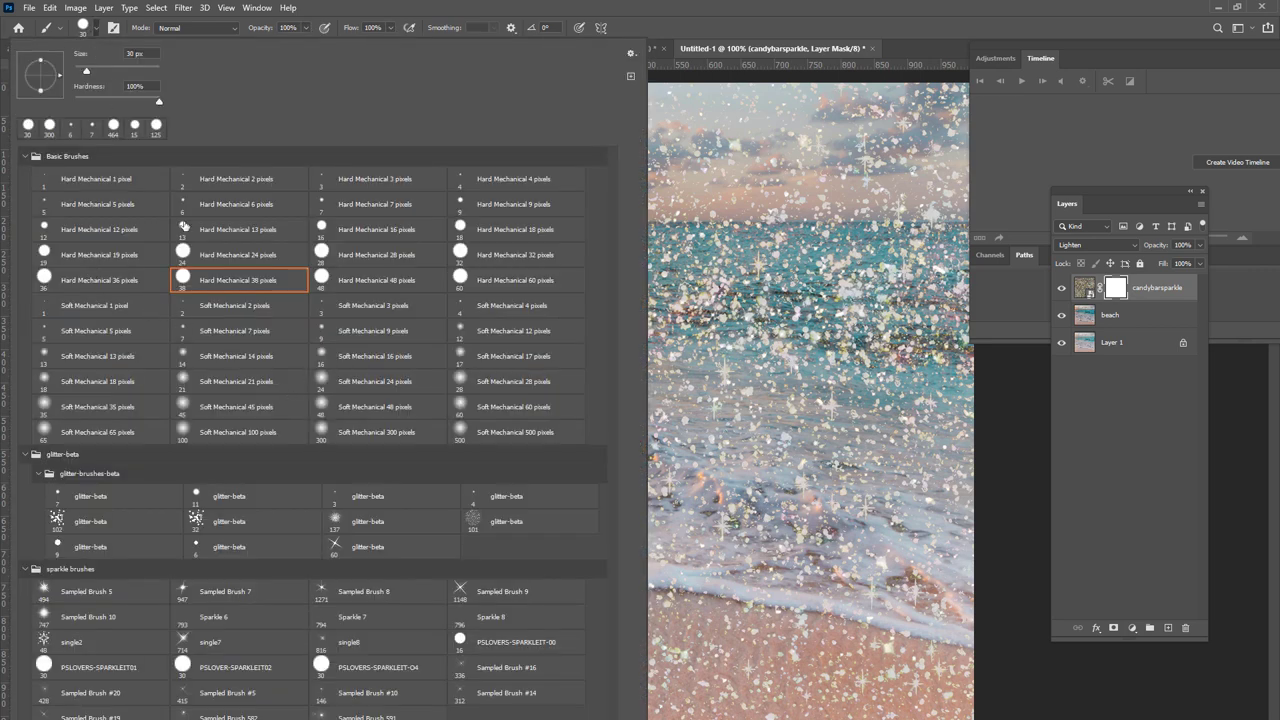
left_click_drag(100, 100, 224, 100)
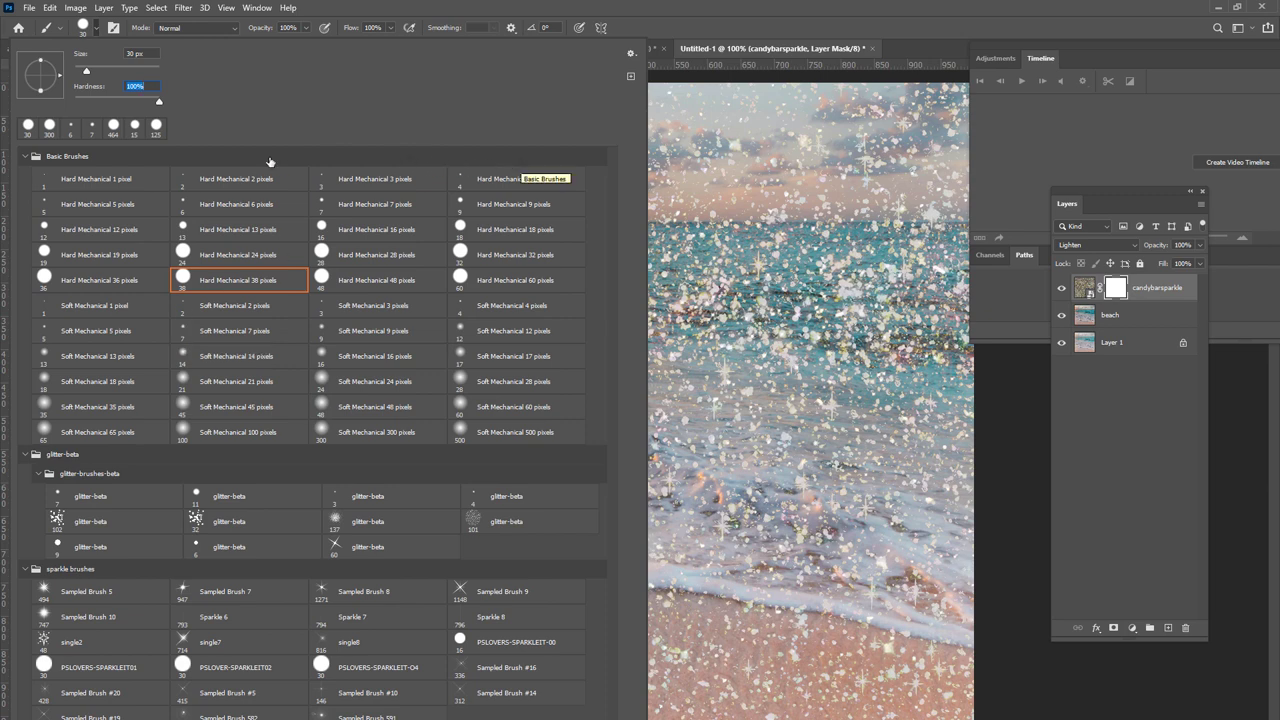
left_click(765, 9)
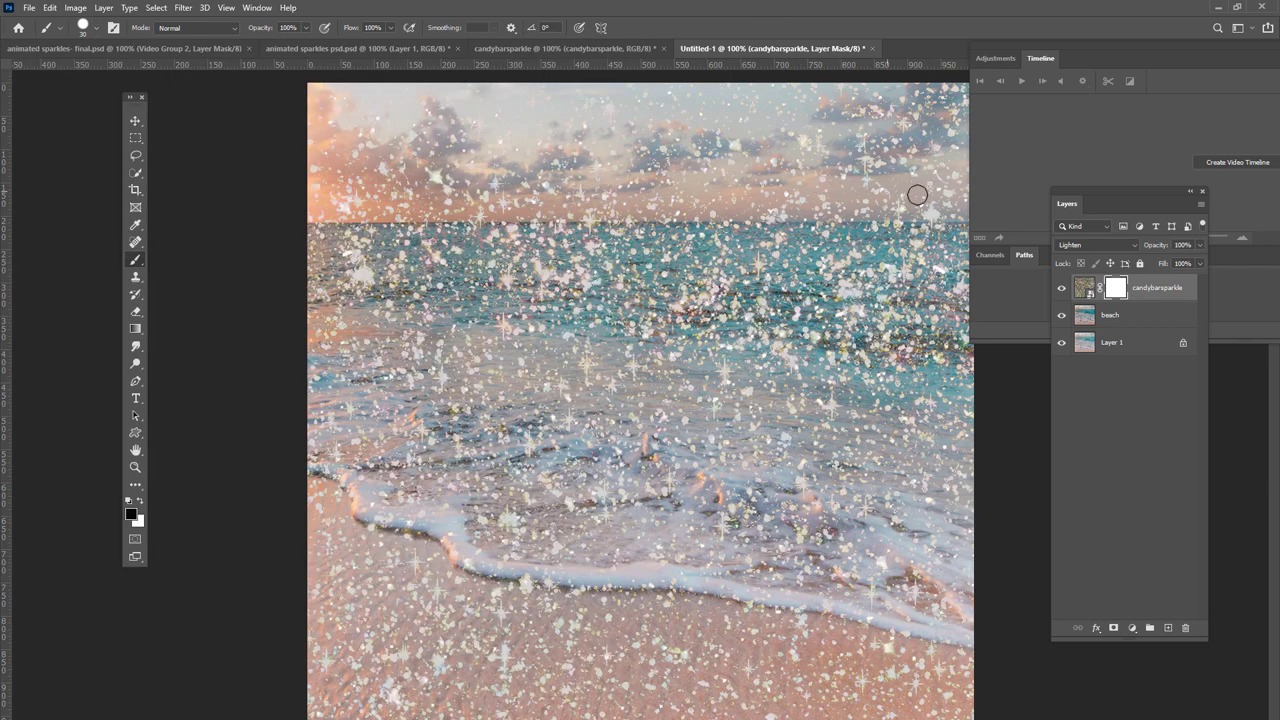
Undo a trial mask stroke along the horizon and move the floating Timeline panel group clear of the canvas.
left_click_drag(957, 217, 862, 221)
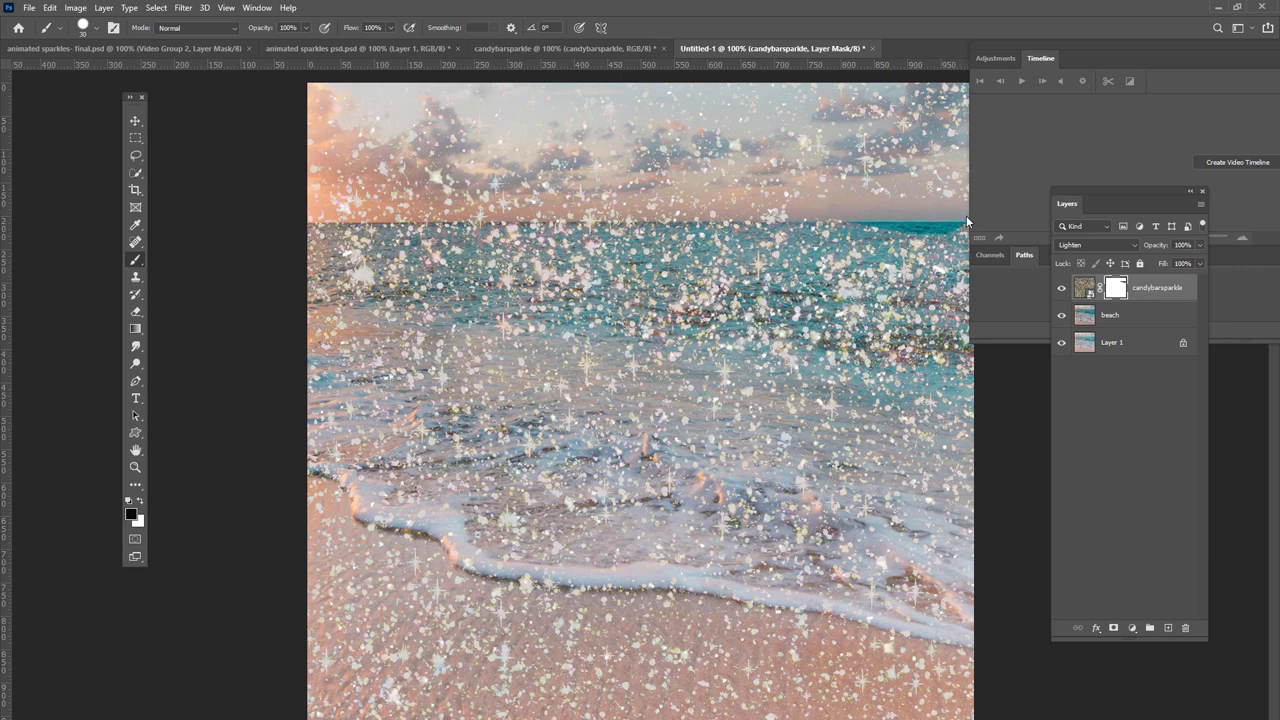
key("ctrl+z")
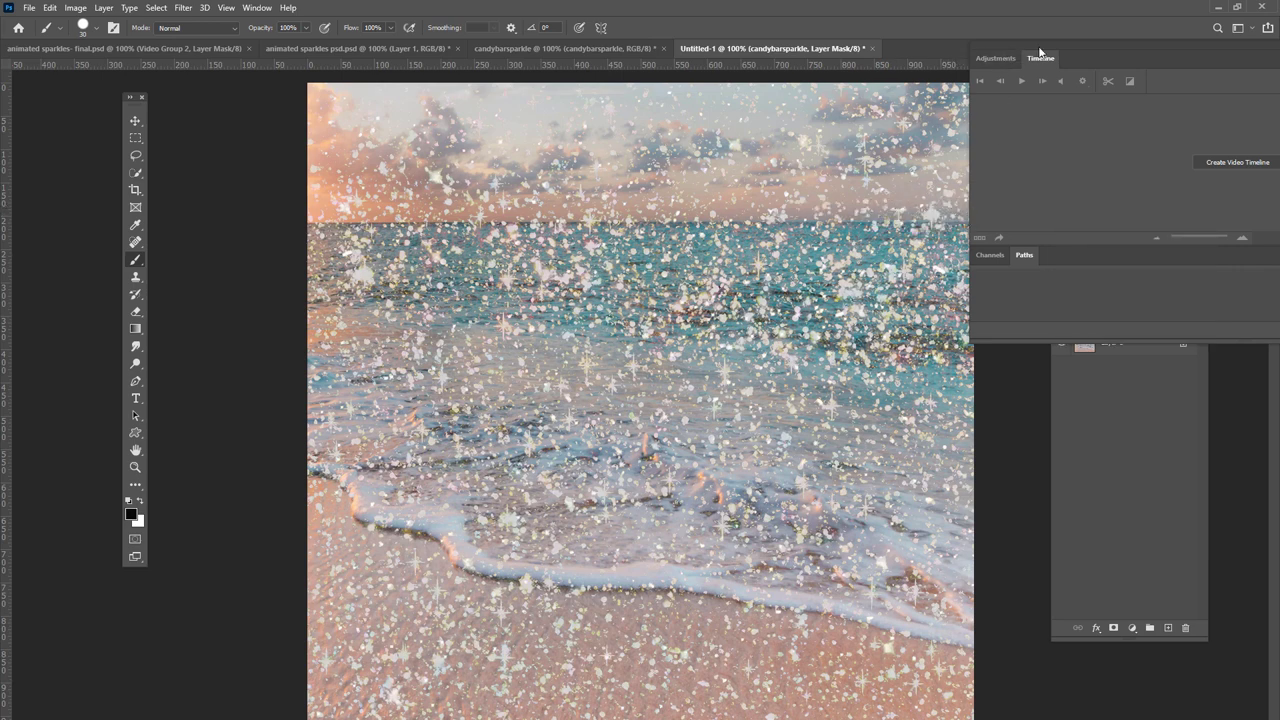
left_click_drag(1093, 40, 625, 240)
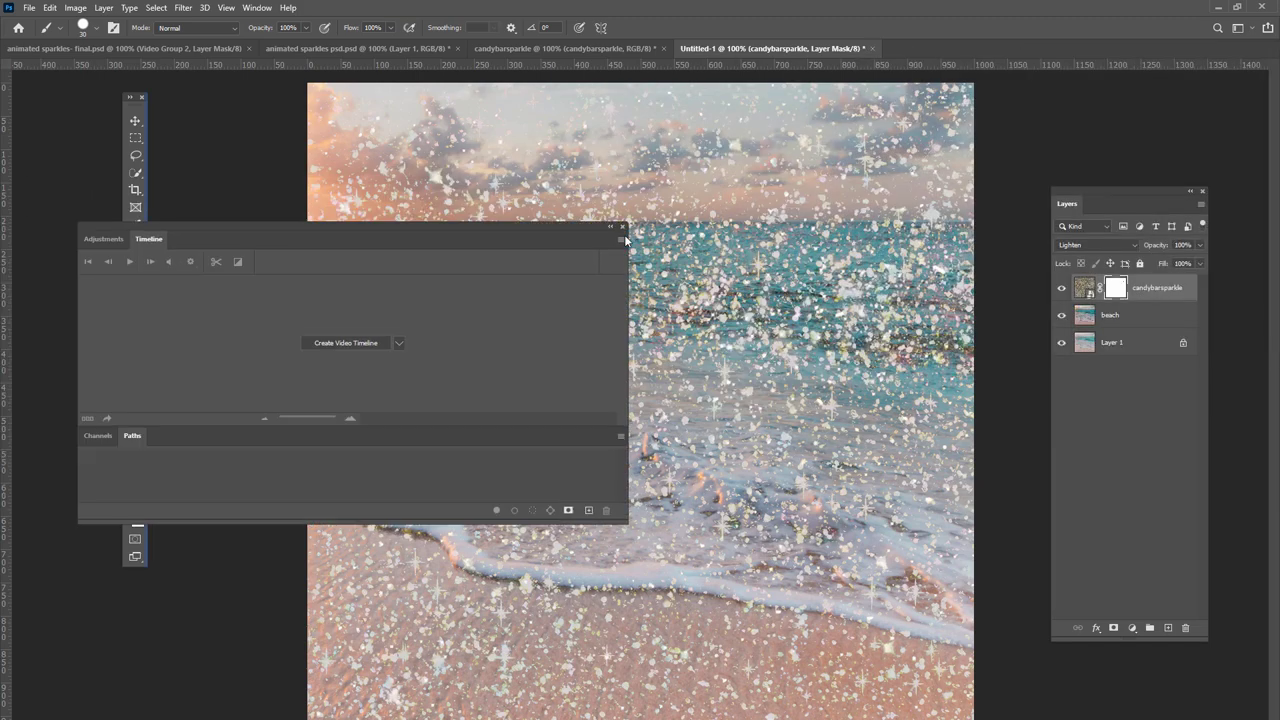
left_click(622, 227)
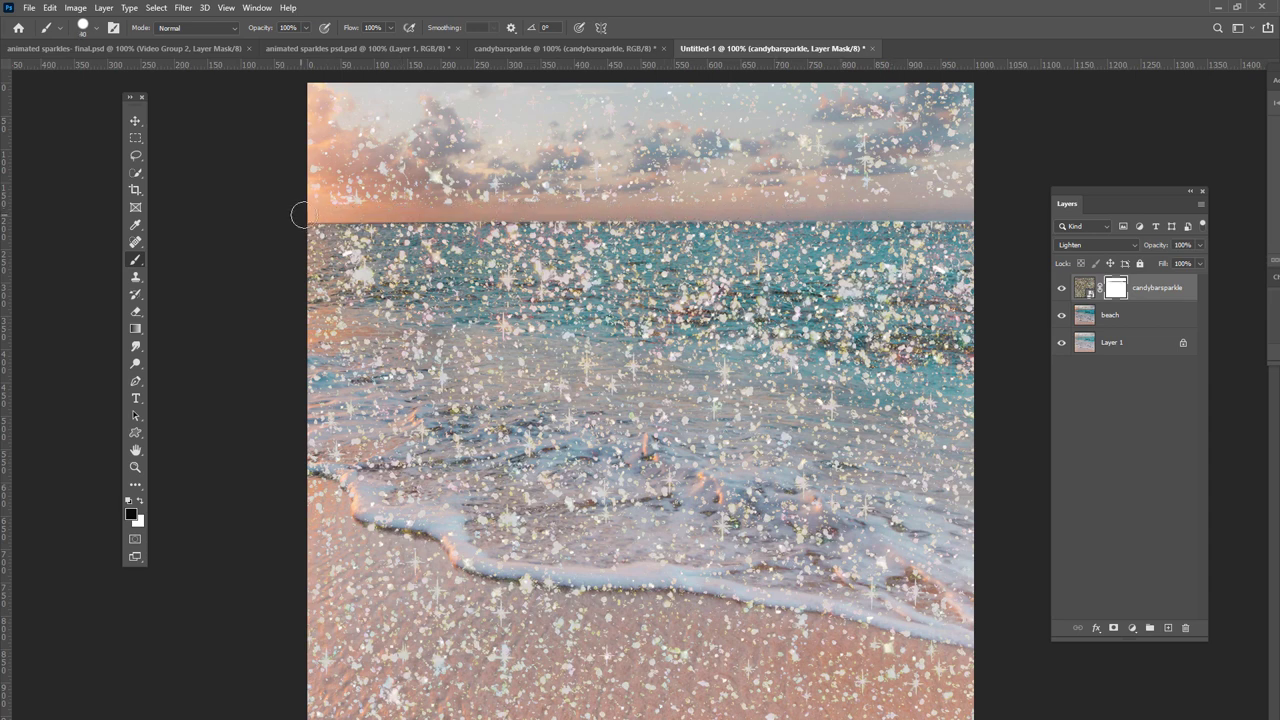
Enlarge the brush to 60 px and mask the sparkles off the sky and the sand below the foam line.
key("bracketright")
key("bracketright")
key("bracketright")
mouse_move(742, 183)
left_mouse_down()
mouse_move(278, 189)
mouse_move(575, 190)
mouse_move(272, 133)
mouse_move(450, 134)
mouse_move(326, 126)
mouse_move(423, 104)
mouse_move(286, 100)
mouse_move(289, 145)
mouse_move(331, 184)
mouse_move(772, 135)
mouse_move(959, 151)
mouse_move(445, 161)
mouse_move(774, 100)
mouse_move(980, 102)
mouse_move(799, 117)
mouse_move(479, 91)
mouse_move(354, 109)
left_mouse_up()
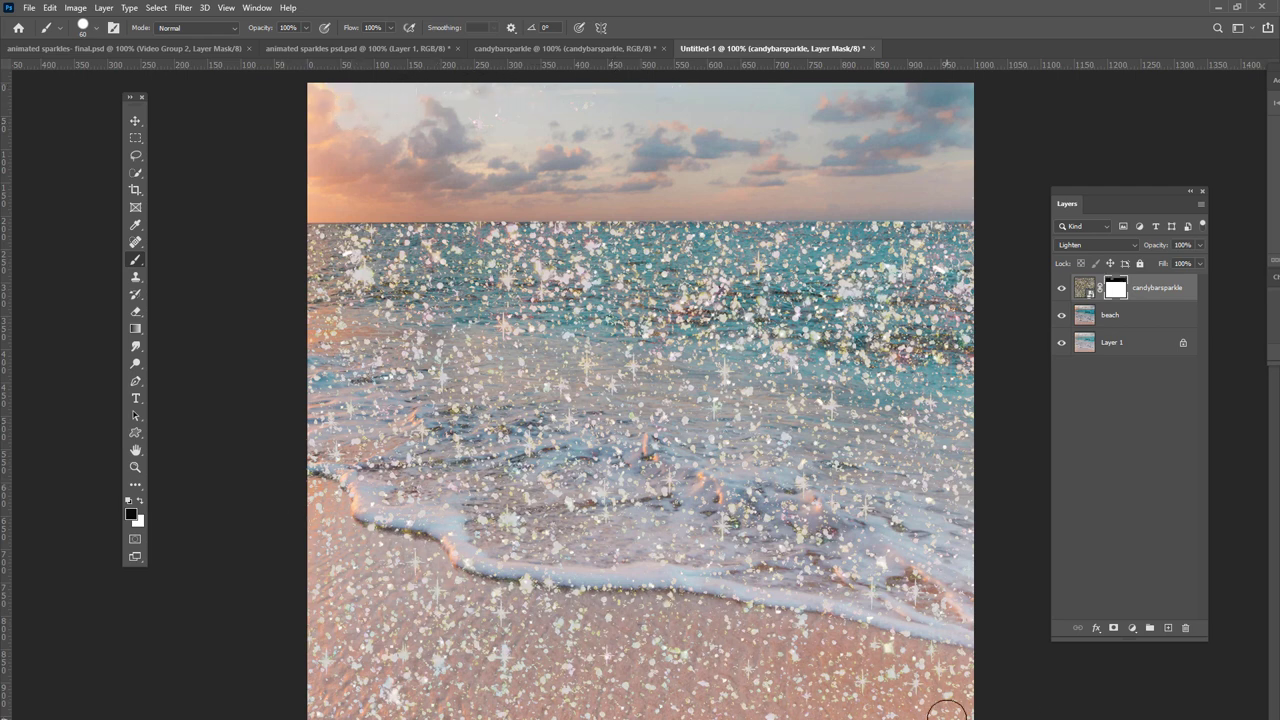
mouse_move(949, 709)
left_mouse_down()
mouse_move(966, 678)
mouse_move(777, 640)
mouse_move(793, 633)
mouse_move(880, 644)
mouse_move(946, 694)
mouse_move(722, 714)
mouse_move(993, 709)
mouse_move(896, 664)
mouse_move(950, 717)
mouse_move(962, 659)
mouse_move(678, 714)
mouse_move(850, 714)
mouse_move(674, 626)
mouse_move(770, 625)
mouse_move(580, 580)
mouse_move(463, 574)
mouse_move(300, 479)
mouse_move(473, 539)
mouse_move(460, 525)
mouse_move(467, 573)
mouse_move(530, 595)
mouse_move(573, 577)
mouse_move(600, 625)
mouse_move(415, 611)
mouse_move(333, 543)
mouse_move(281, 632)
mouse_move(533, 704)
mouse_move(740, 686)
mouse_move(604, 641)
mouse_move(726, 664)
mouse_move(574, 634)
mouse_move(719, 608)
mouse_move(815, 605)
mouse_move(946, 665)
mouse_move(266, 716)
mouse_move(343, 714)
mouse_move(420, 647)
mouse_move(463, 681)
mouse_move(566, 694)
mouse_move(405, 673)
mouse_move(597, 706)
mouse_move(504, 623)
mouse_move(384, 571)
mouse_move(300, 502)
mouse_move(339, 590)
mouse_move(406, 567)
mouse_move(329, 544)
mouse_move(380, 639)
mouse_move(292, 600)
mouse_move(331, 644)
mouse_move(430, 650)
mouse_move(252, 691)
mouse_move(337, 606)
mouse_move(486, 551)
mouse_move(309, 503)
mouse_move(385, 486)
mouse_move(517, 560)
mouse_move(471, 571)
mouse_move(501, 566)
left_mouse_up()
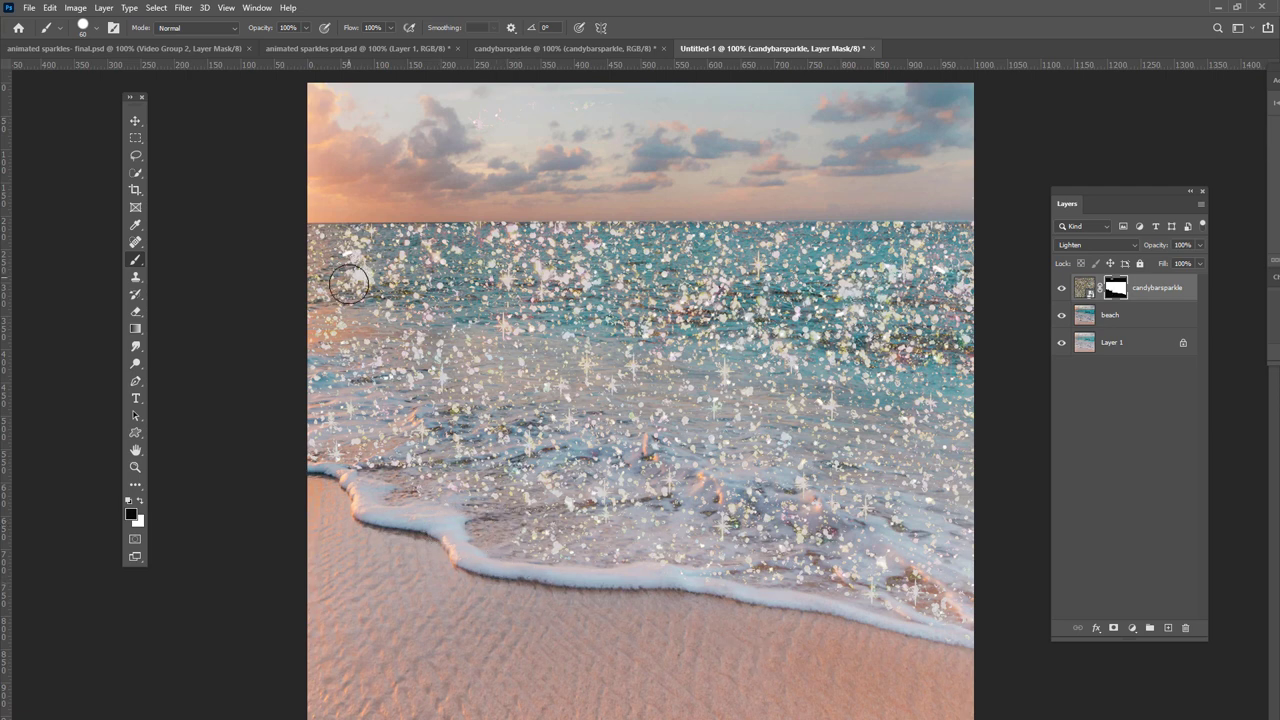
Reduce the brush to 30 px and mask out two spots of sparkles on the turquoise water.
key("bracketleft")
key("bracketleft")
key("bracketleft")
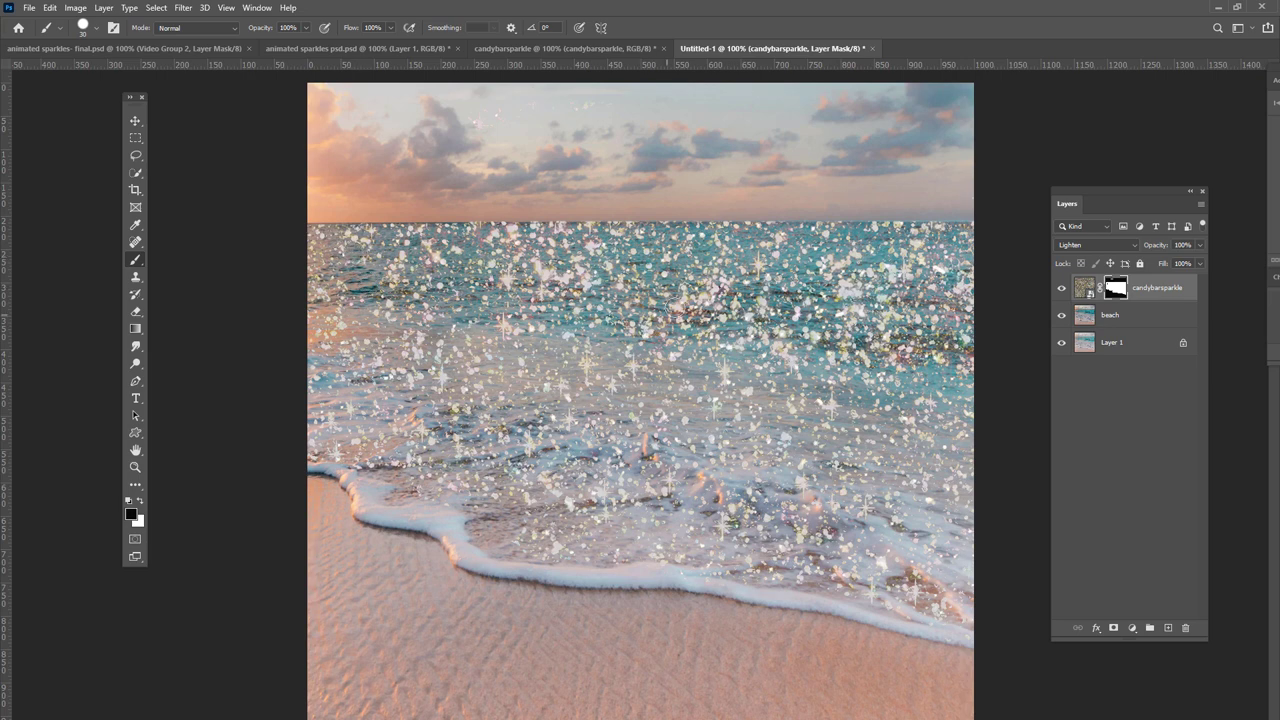
left_click(676, 306)
left_click(846, 284)
Soften the brush to 35% hardness with 43% opacity and 60% flow, and partially mask sparkles on the turquoise water below the horizon.
left_click(97, 28)
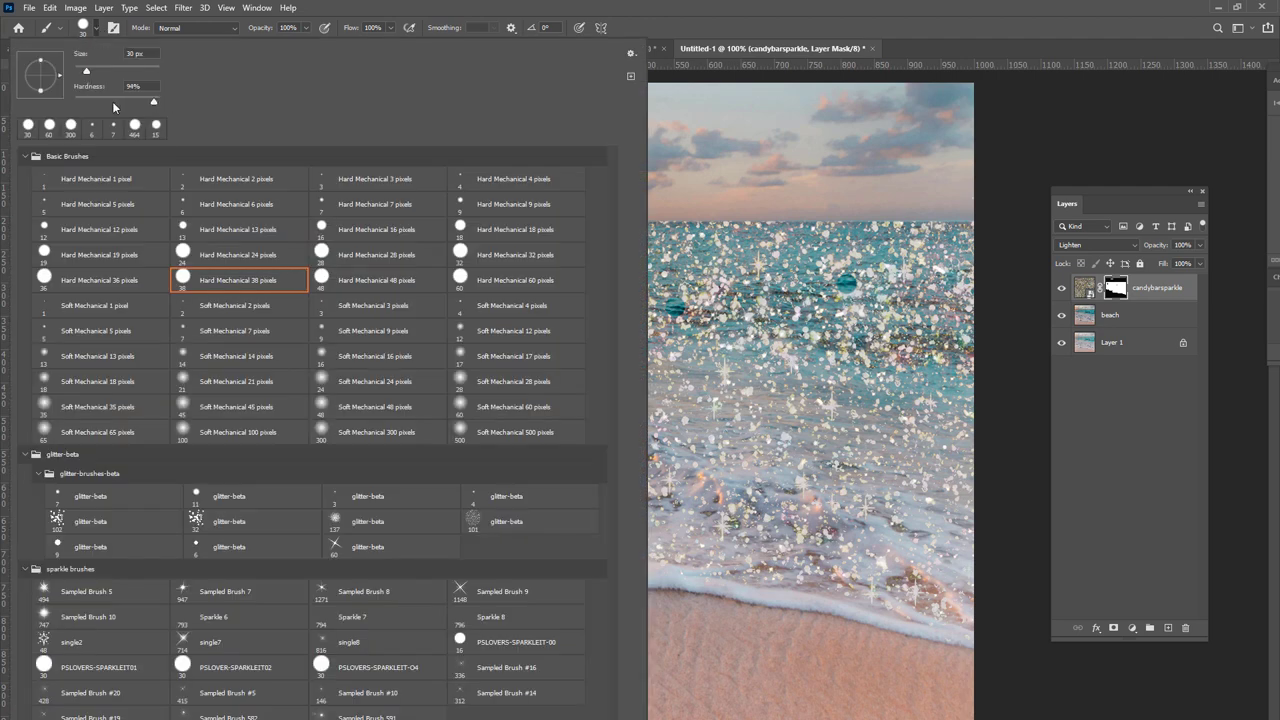
left_click(307, 28)
left_click_drag(306, 45, 285, 48)
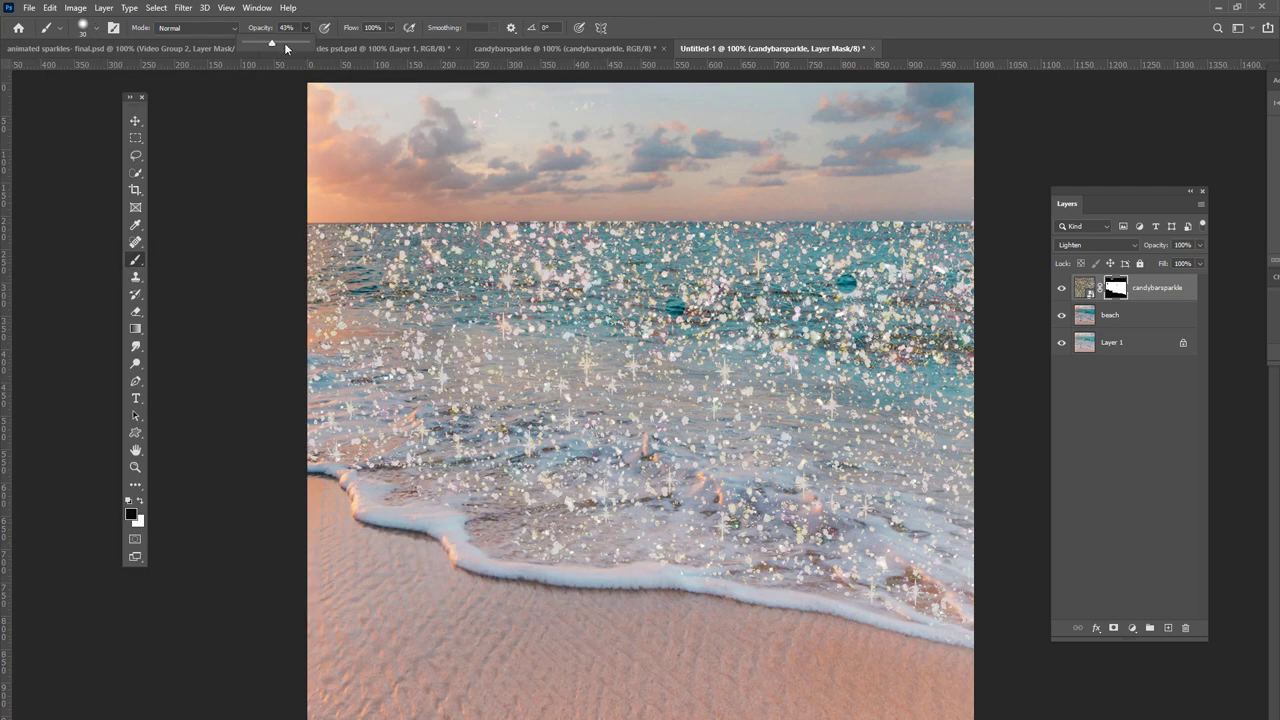
left_click(390, 28)
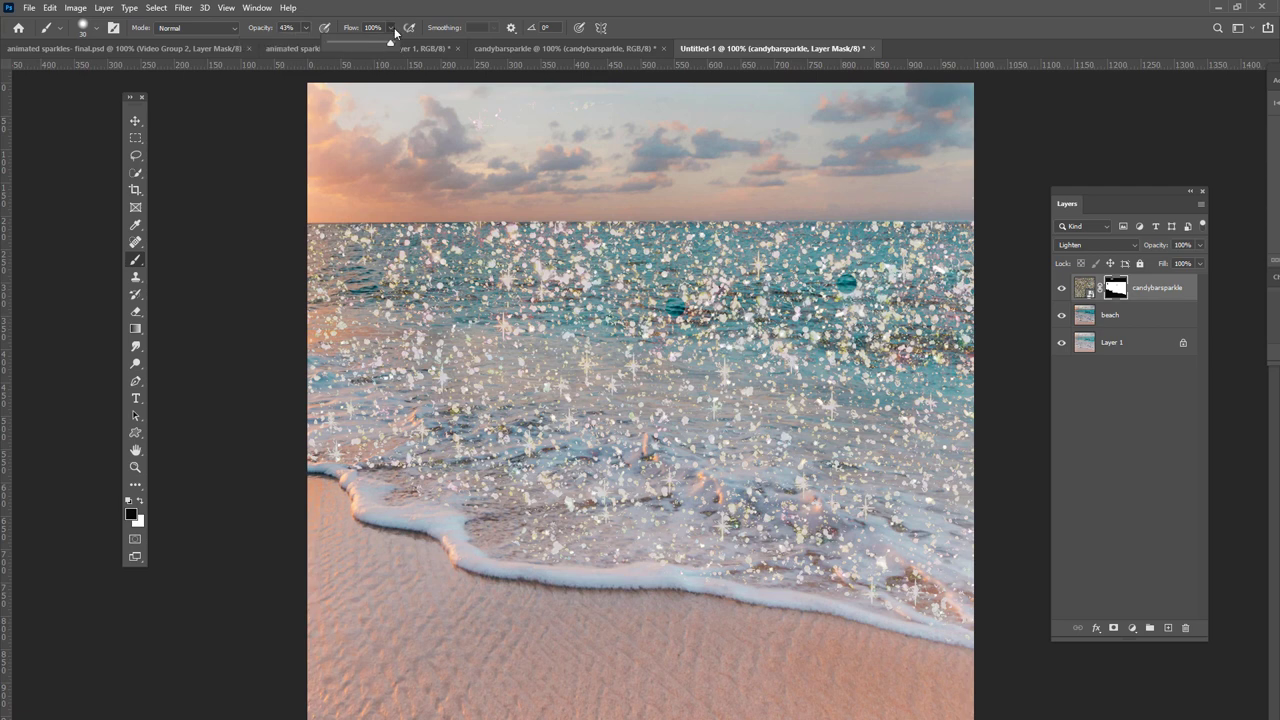
left_click_drag(380, 47, 356, 47)
left_click(790, 366)
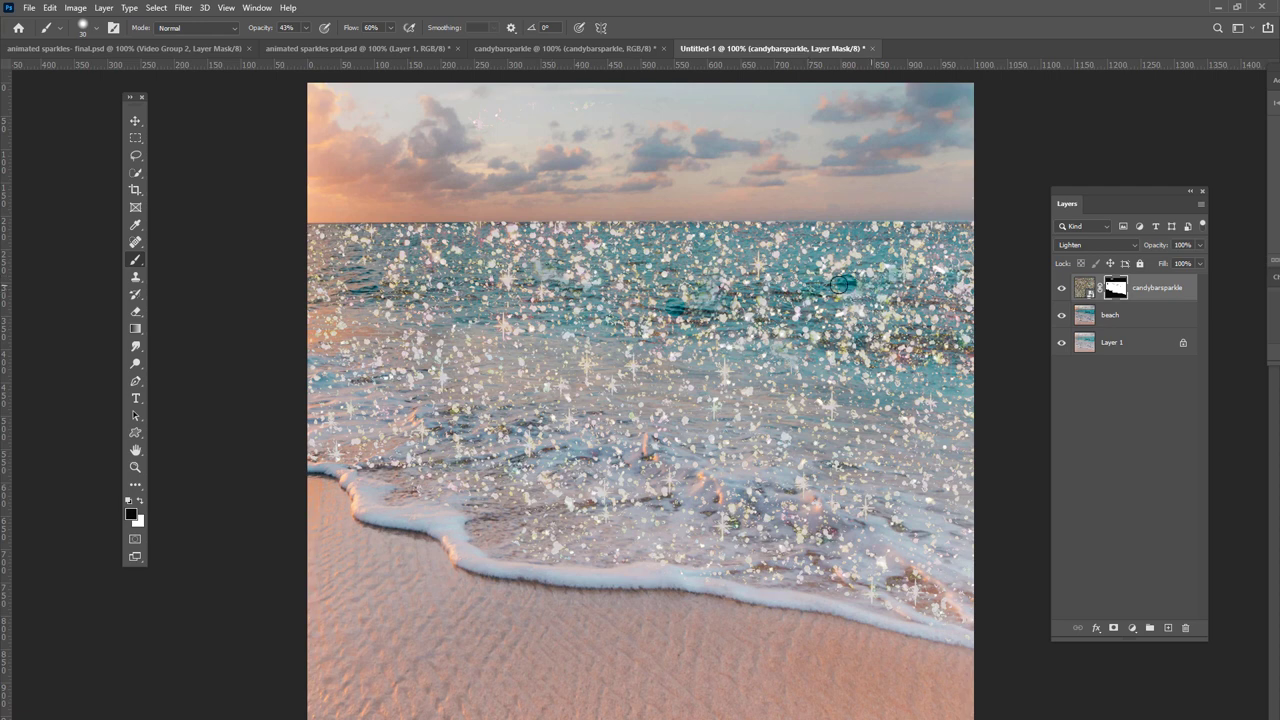
left_click_drag(816, 292, 740, 295)
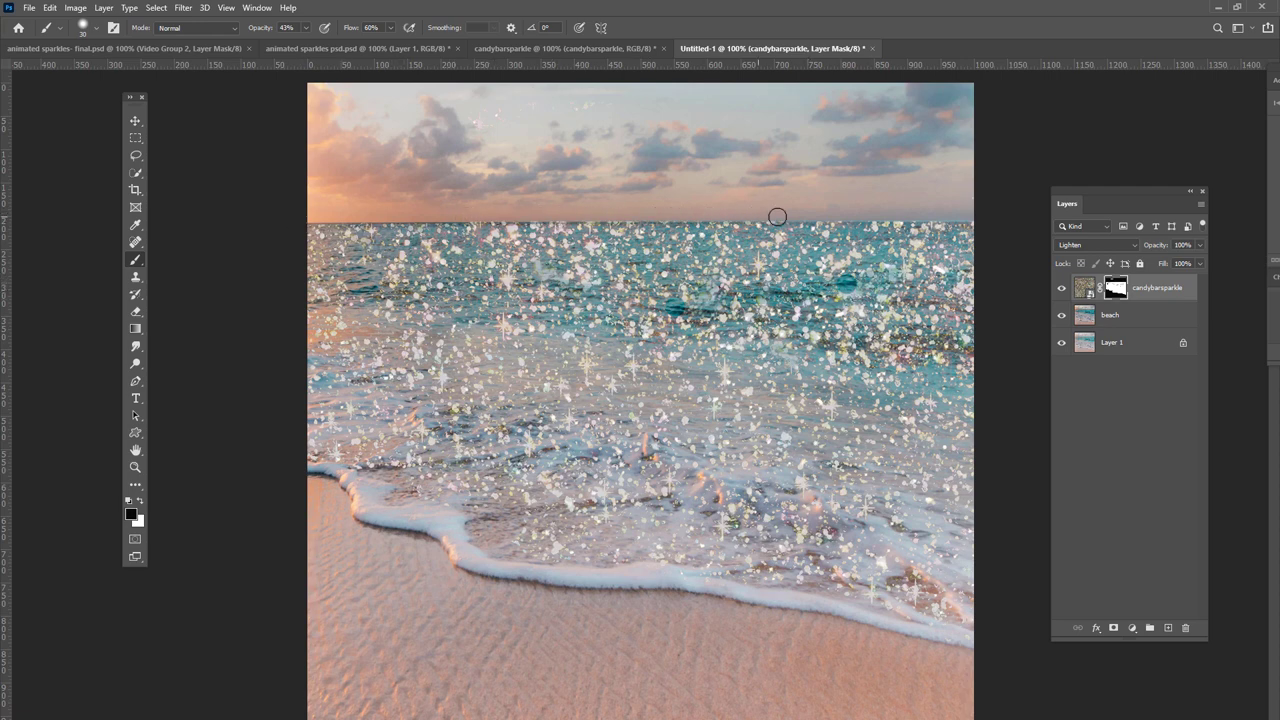
Restore the mask brush to 100% opacity, 100% flow and full hardness.
left_click(306, 27)
left_click(385, 28)
left_click(390, 28)
left_click_drag(389, 44, 459, 45)
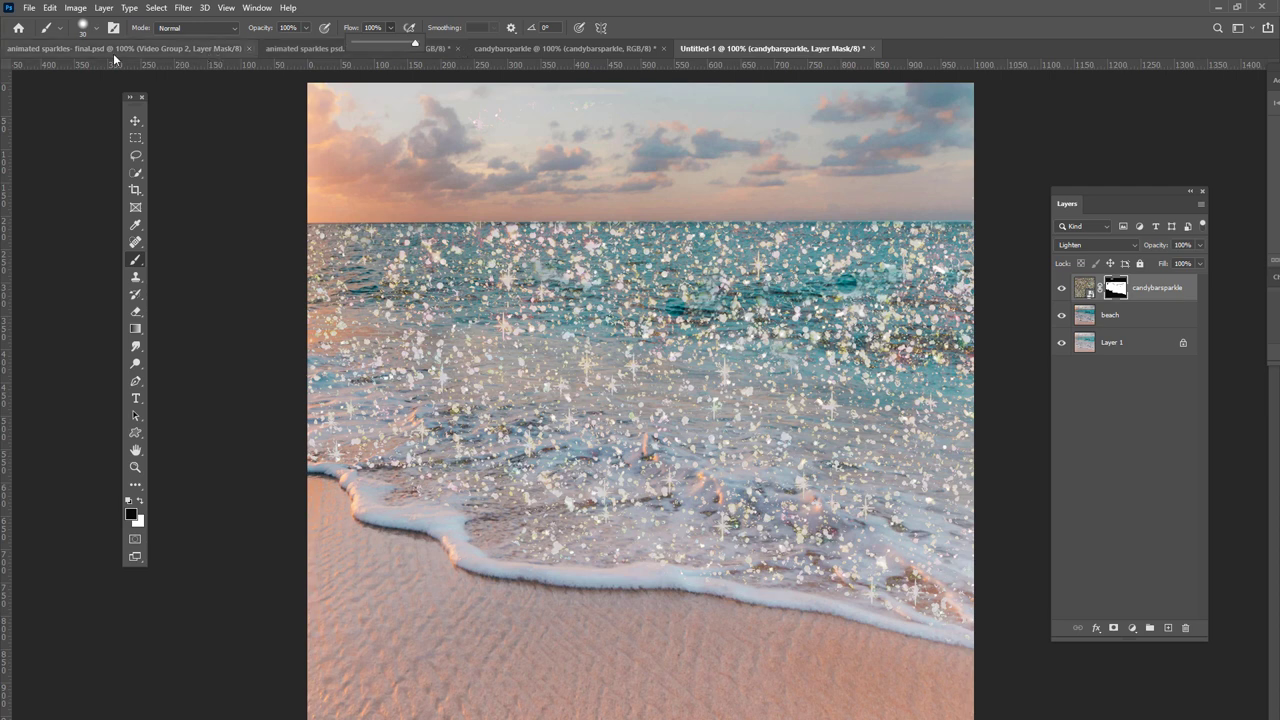
left_click(94, 28)
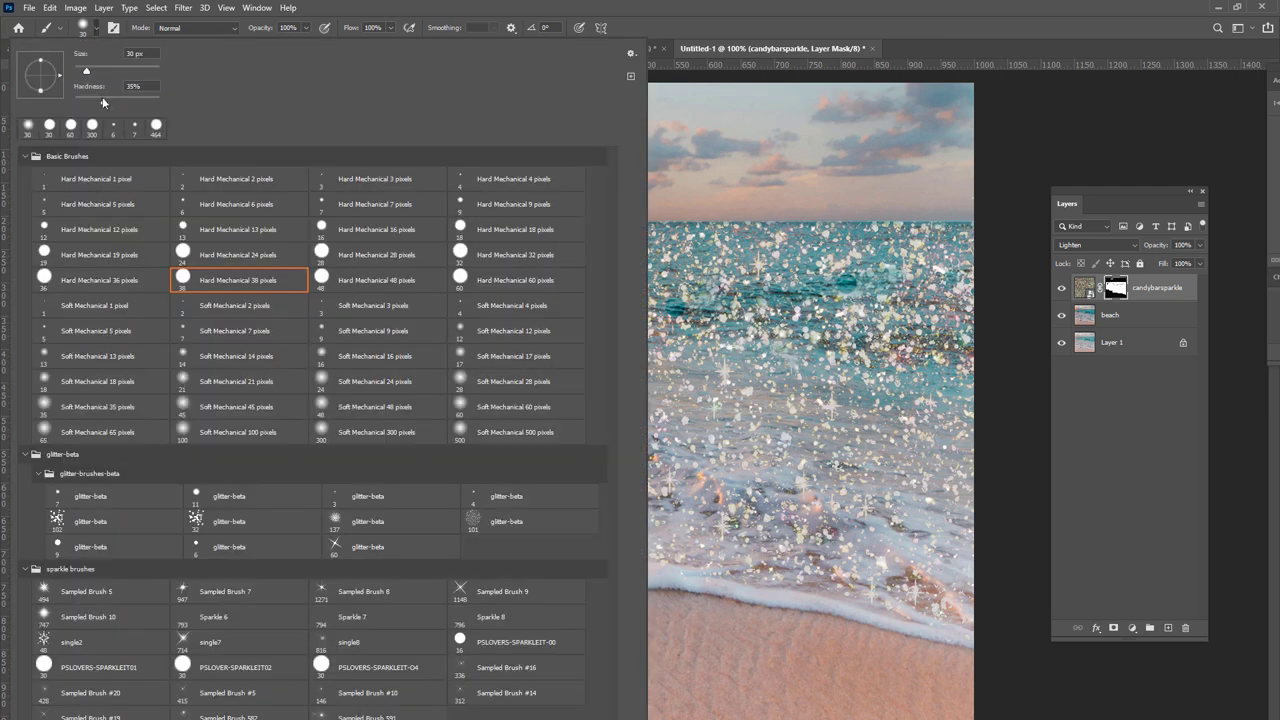
left_click_drag(102, 102, 270, 99)
left_click(732, 104)
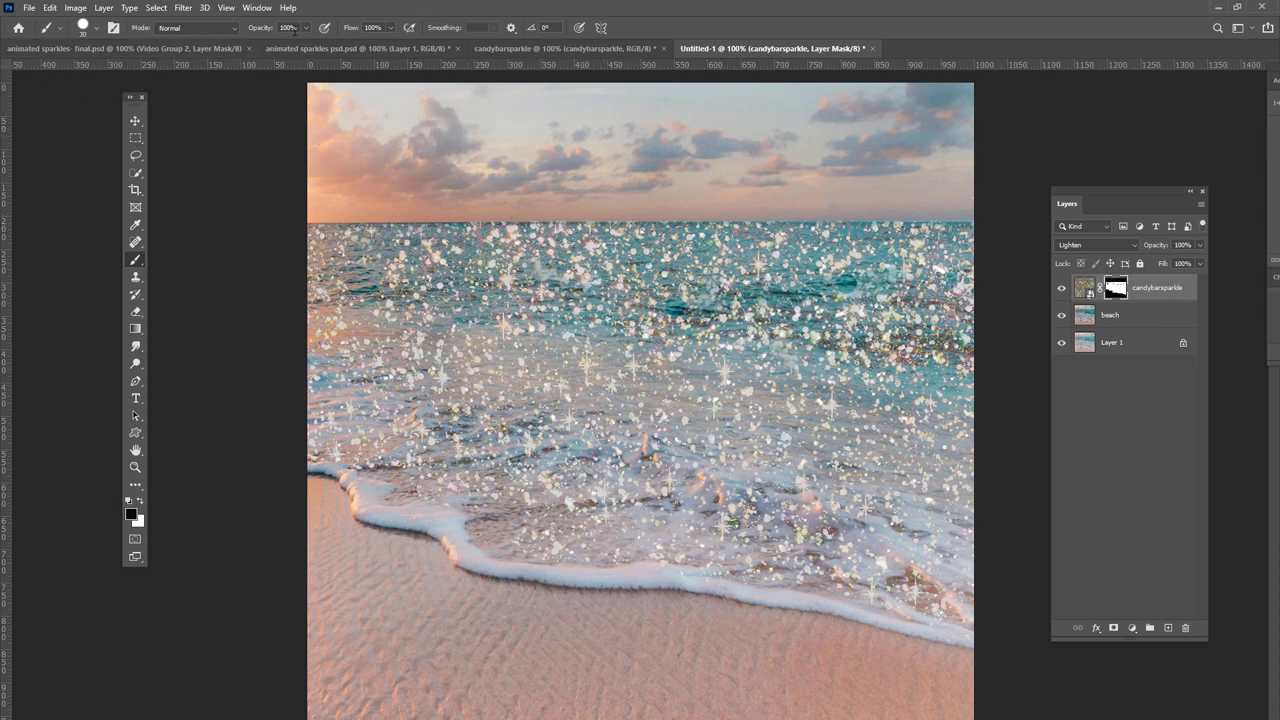
Lower the mask brush to 55% opacity and 54% flow.
left_click(306, 27)
left_click_drag(309, 43, 279, 44)
left_click(390, 27)
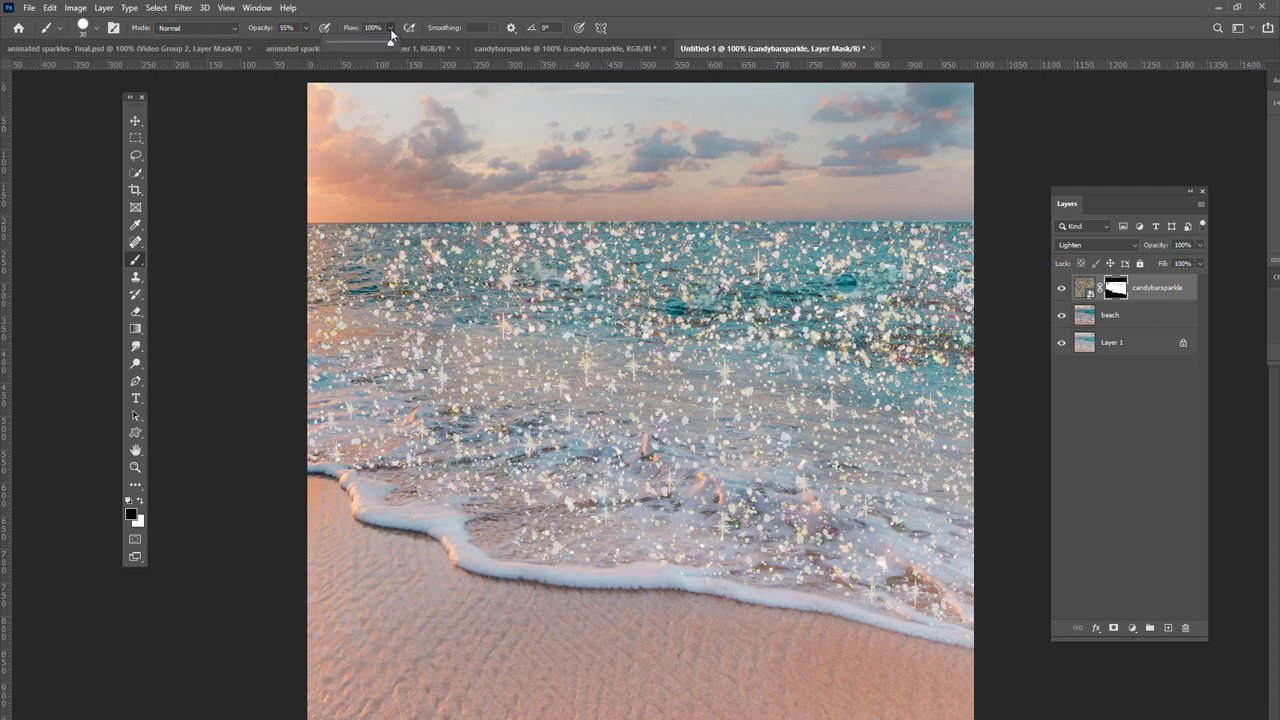
left_click_drag(394, 43, 363, 44)
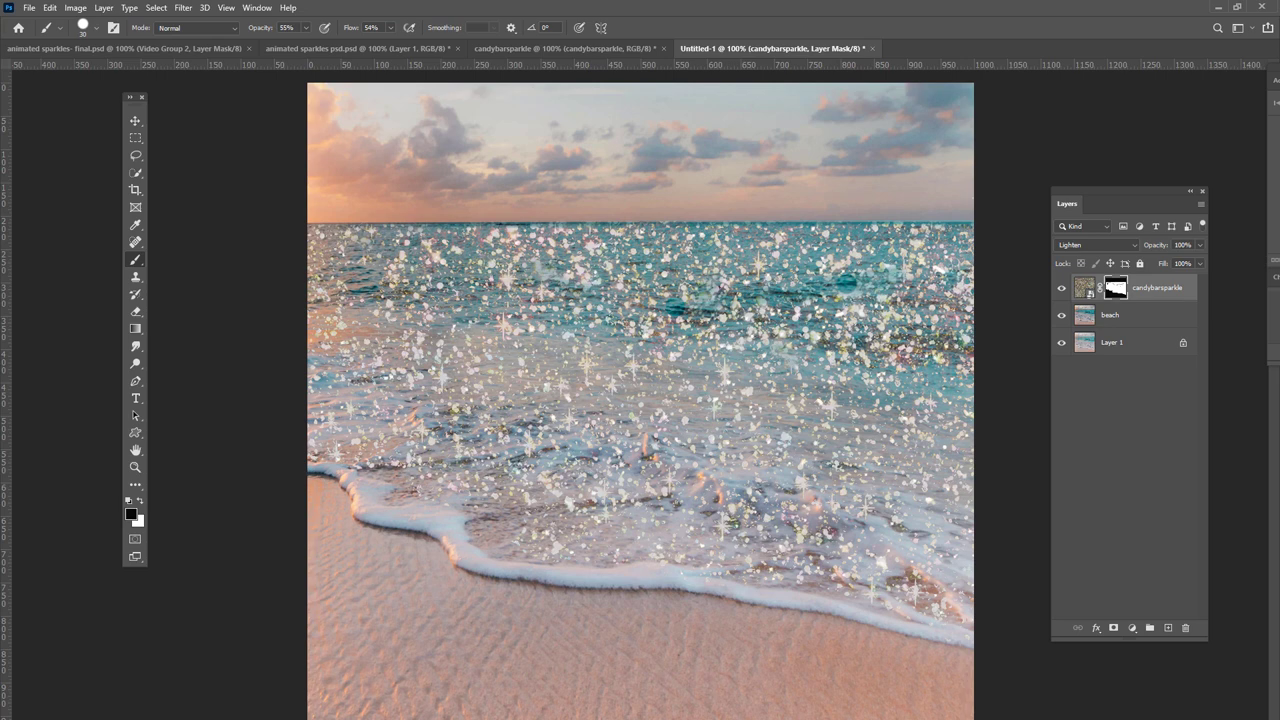
Bring the floating Timeline panel group back over the canvas and create a video timeline for the beach composition.
left_click_drag(1275, 100, 786, 64)
left_click(257, 8)
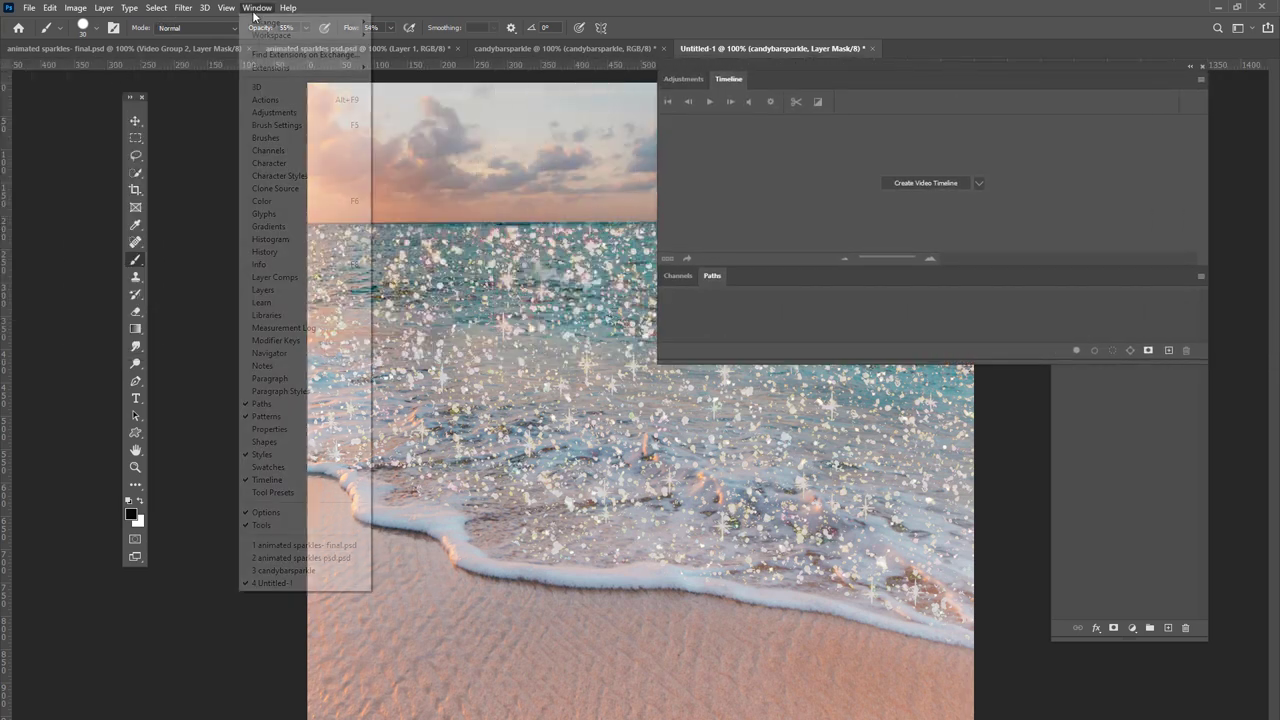
left_click(922, 183)
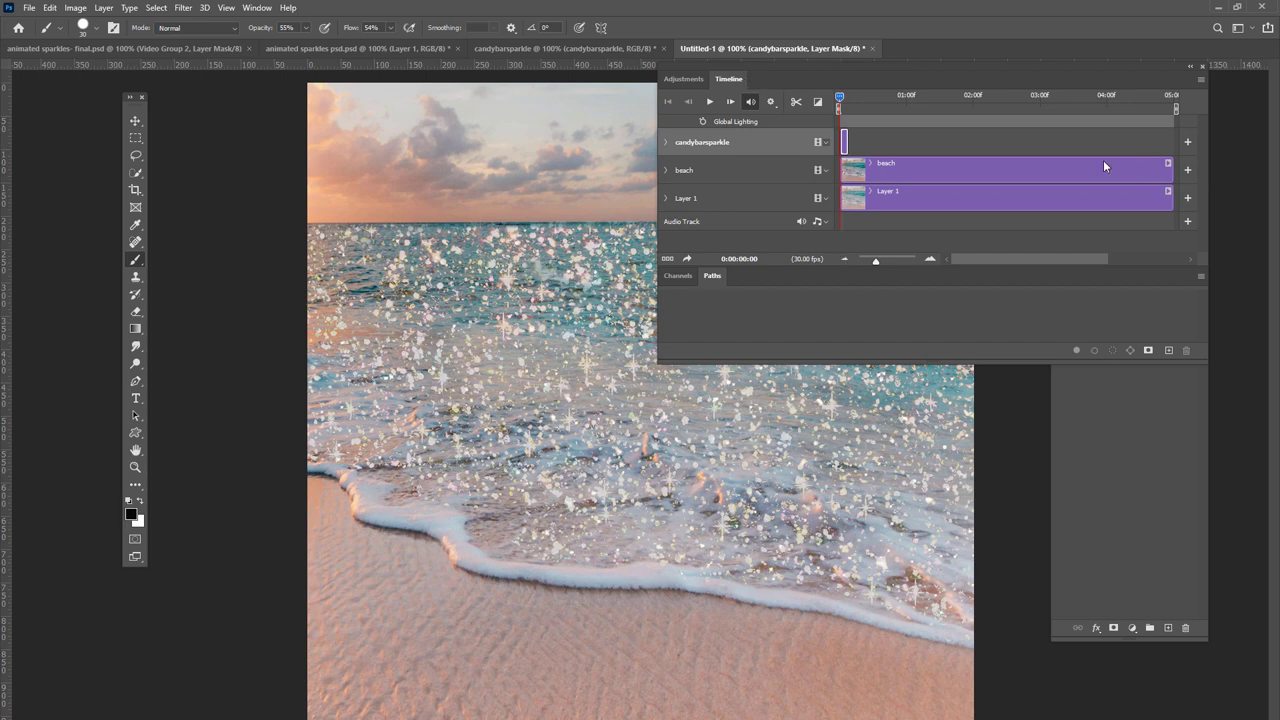
left_click_drag(801, 64, 402, 114)
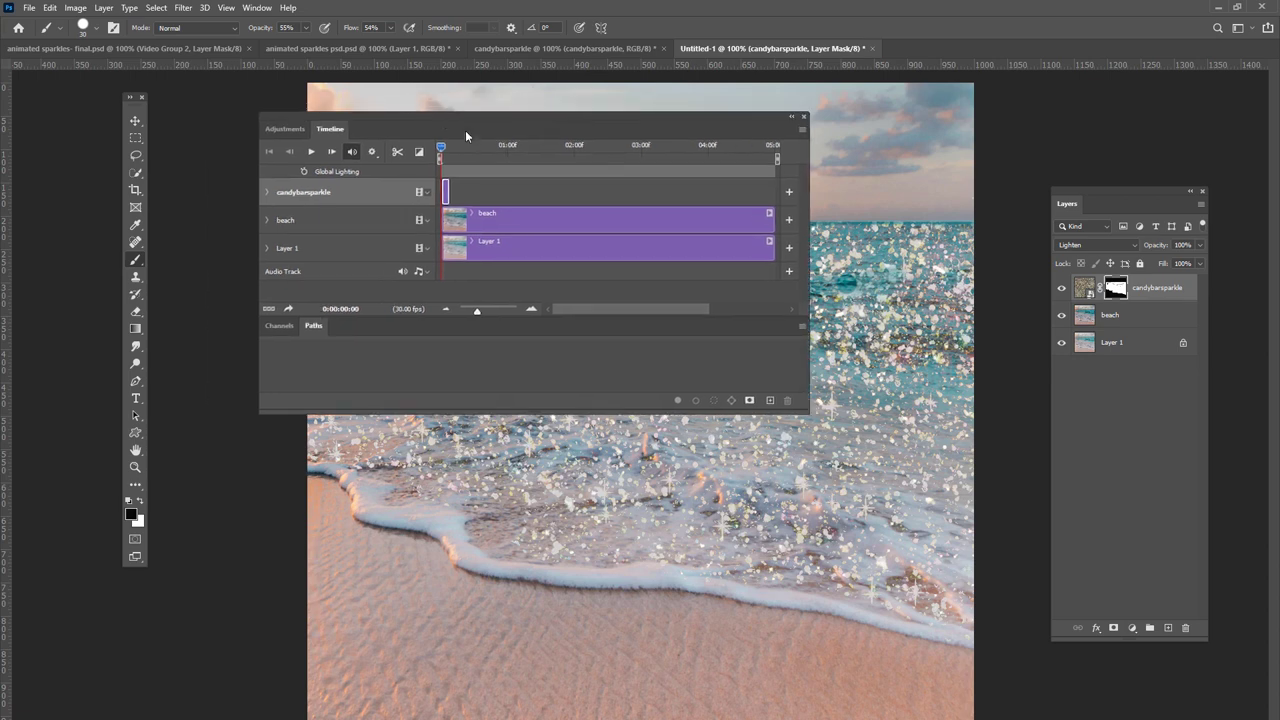
left_click(421, 193)
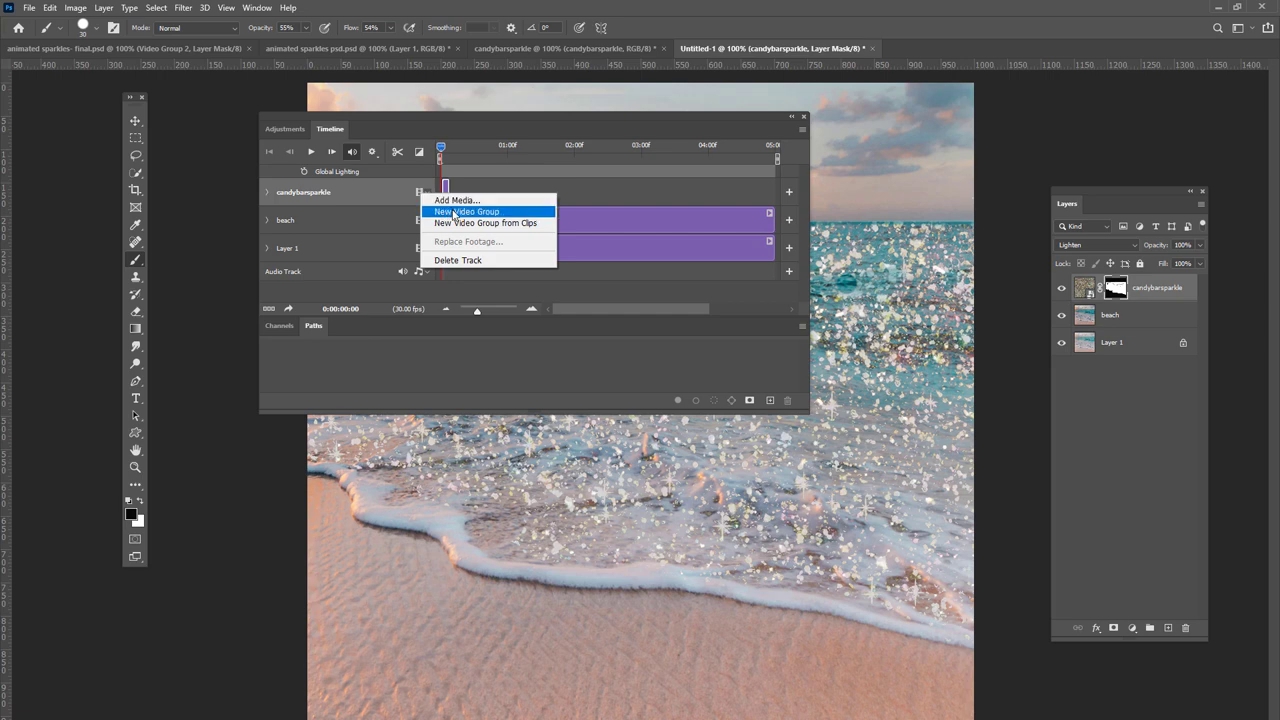
left_click(446, 190)
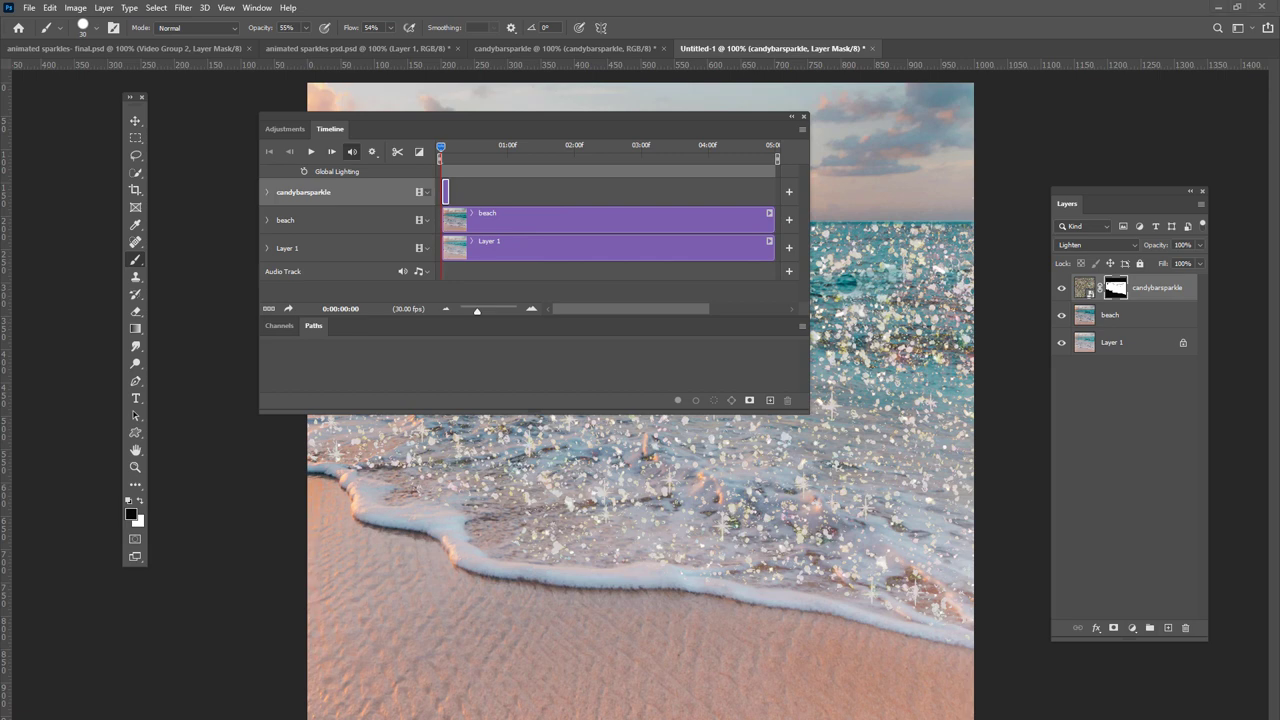
Delete the locked Layer 1 and trim the beach clip to the length of the candybarsparkle clip.
left_click(300, 248)
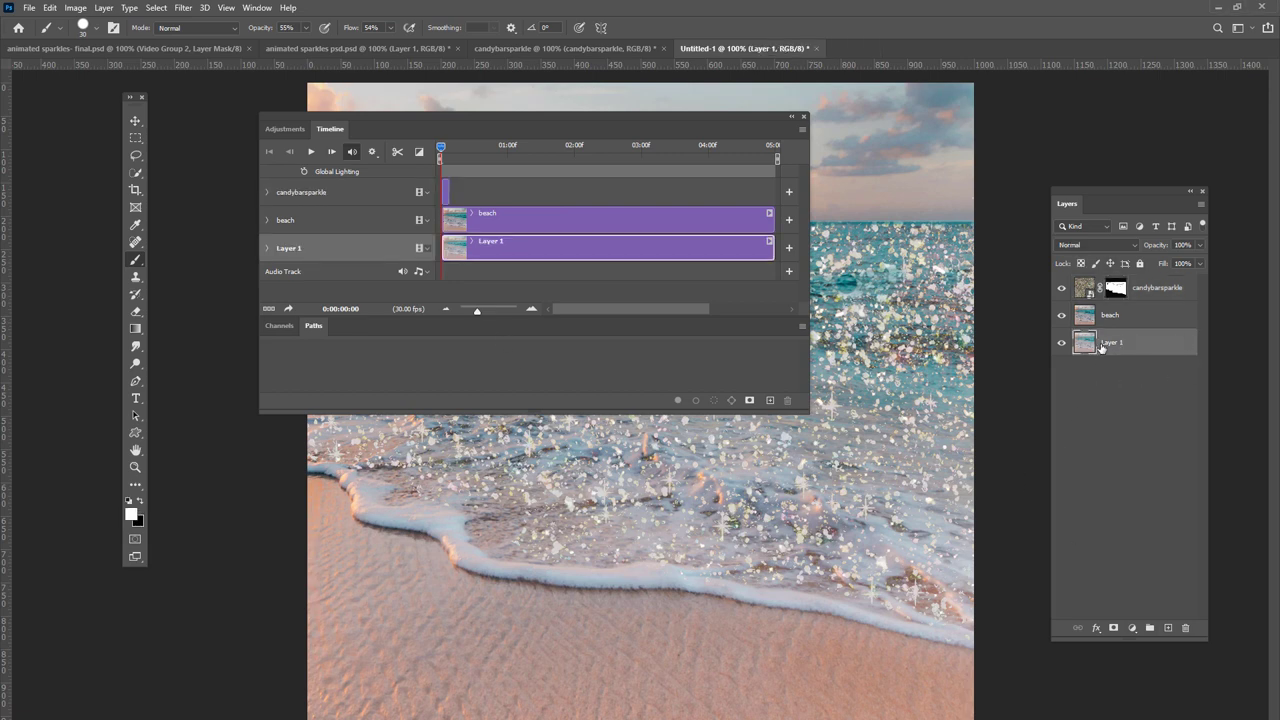
left_click_drag(1101, 347, 1186, 628)
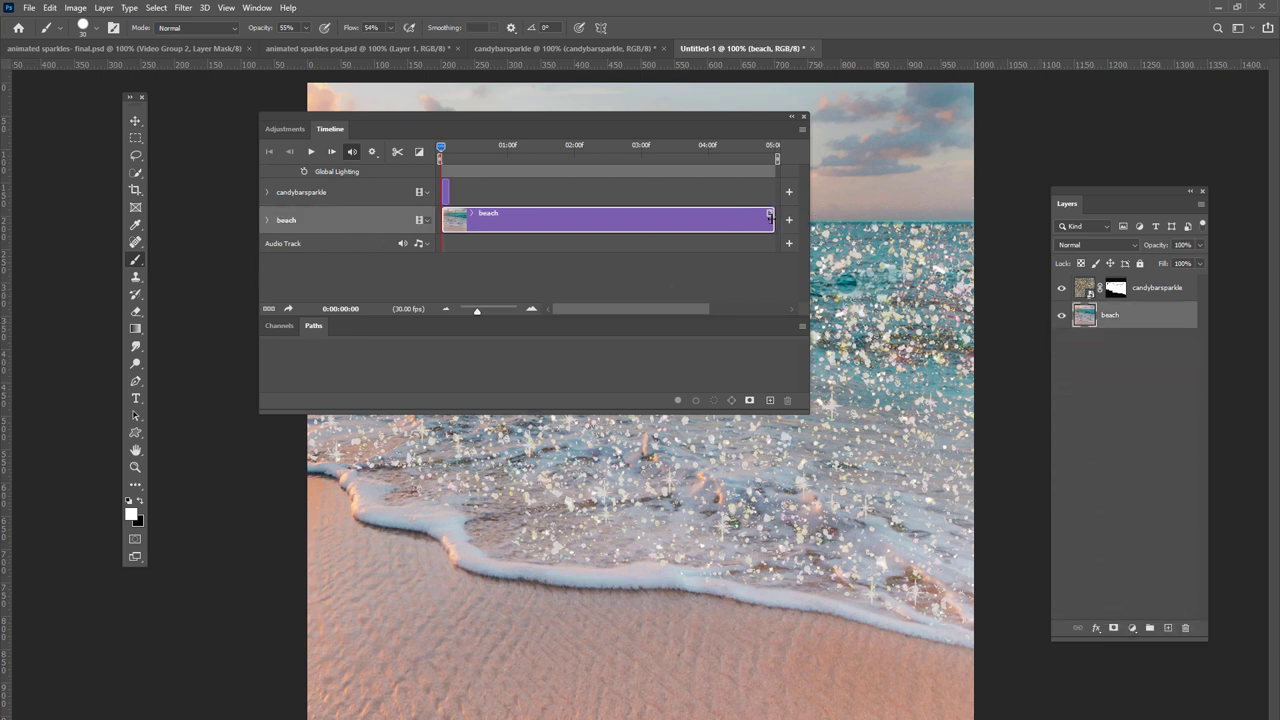
left_click_drag(769, 217, 439, 221)
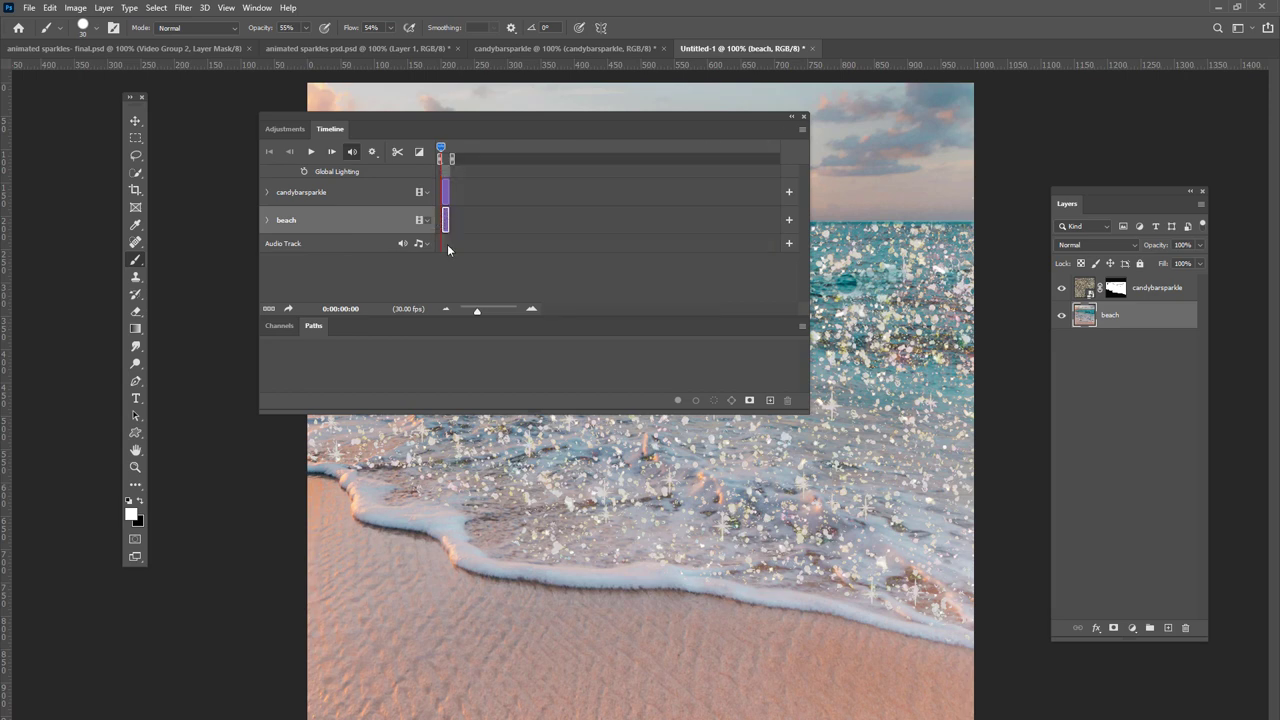
Play the sparkle animation with the Timeline panel moved clear of the canvas, and stop the playback.
left_click(312, 153)
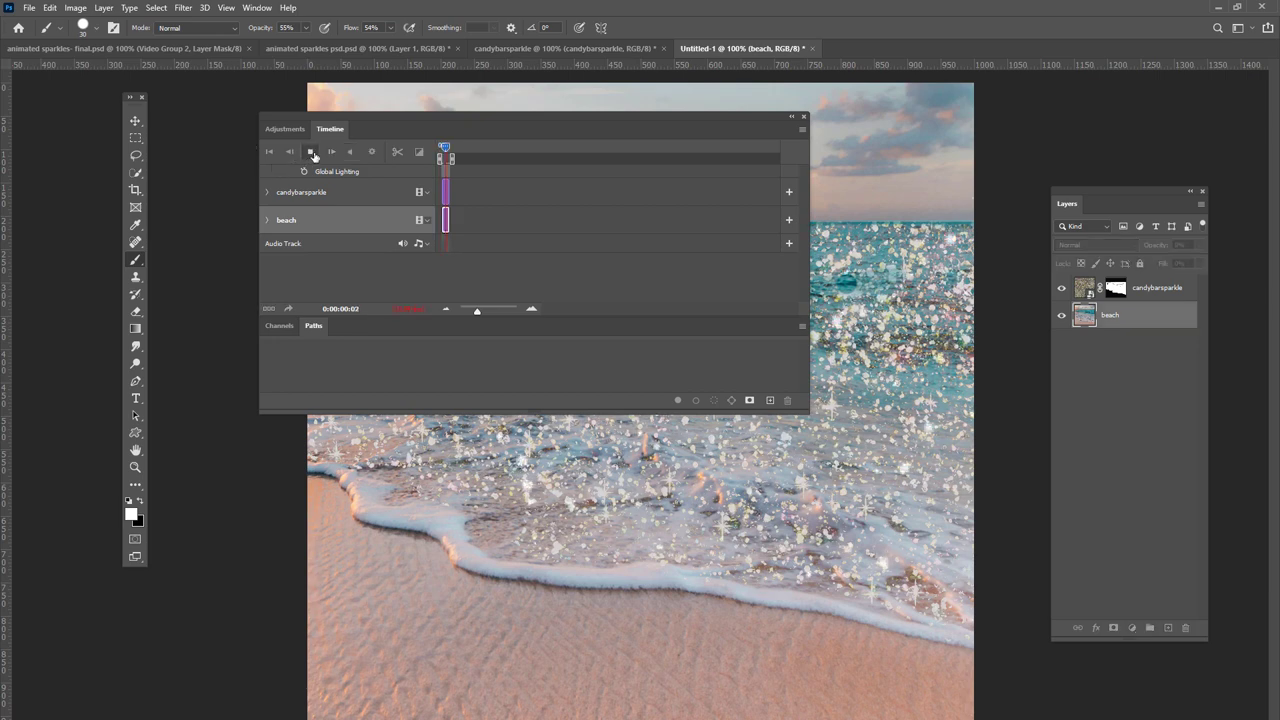
left_click_drag(515, 117, 605, 139)
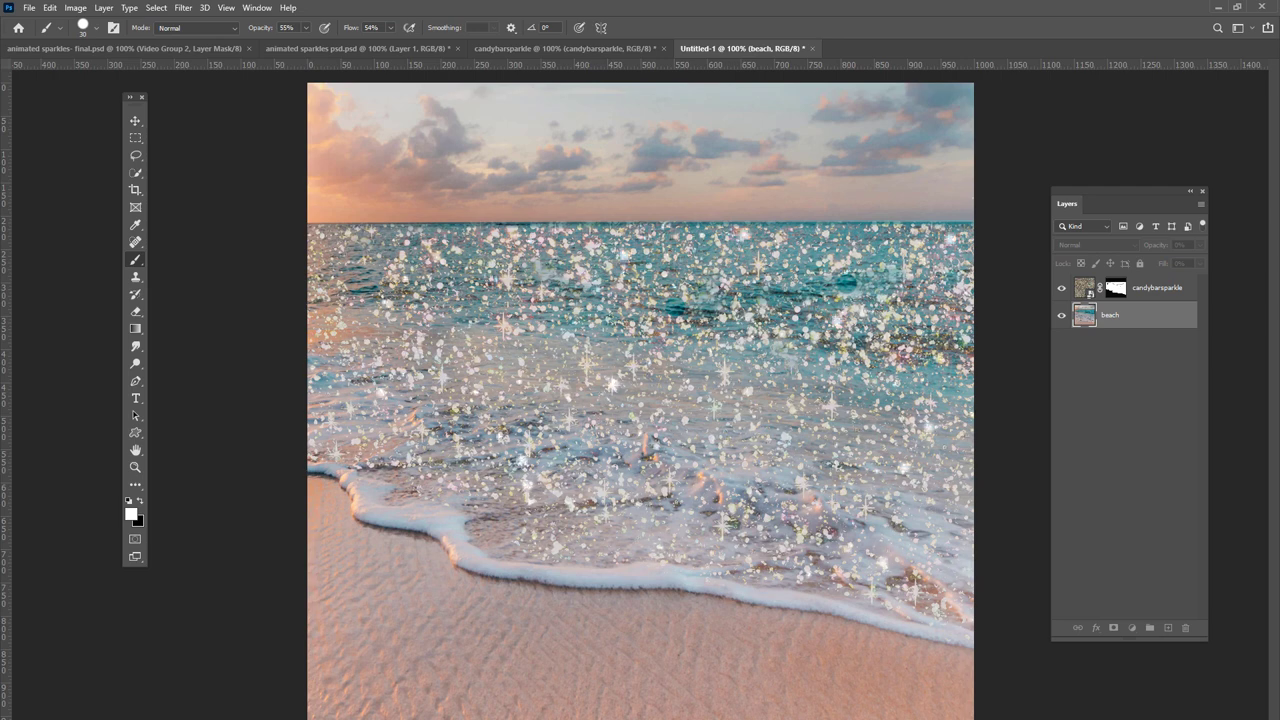
key("space")
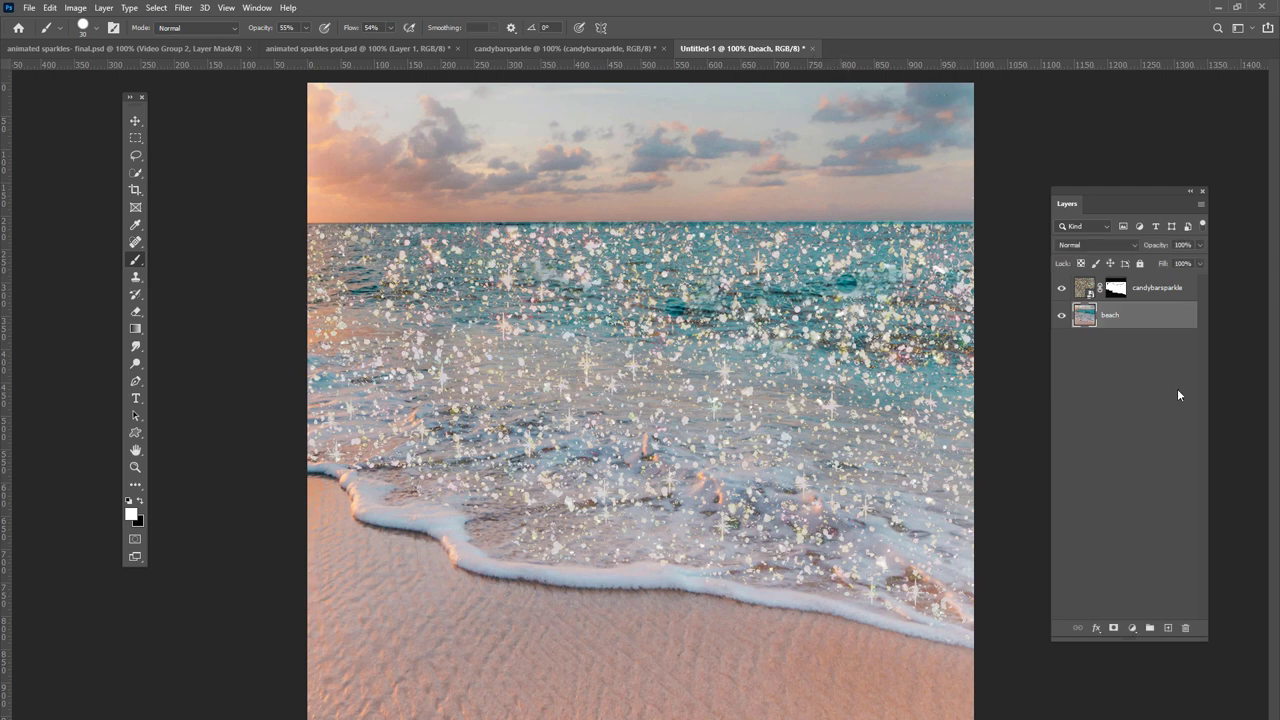
Add an empty layer above candybarsparkle and open sparklepulse44.mp4 from the animate me folder in Photoshop.
left_click(1152, 288)
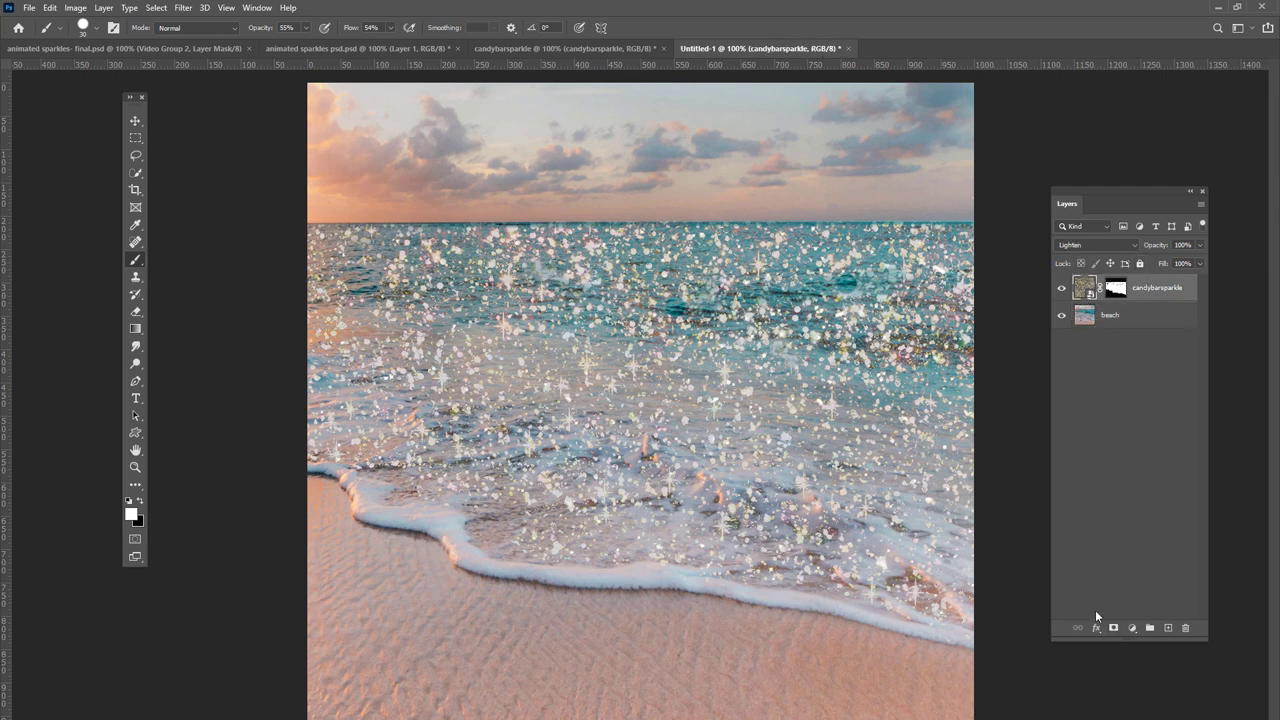
left_click(1167, 628)
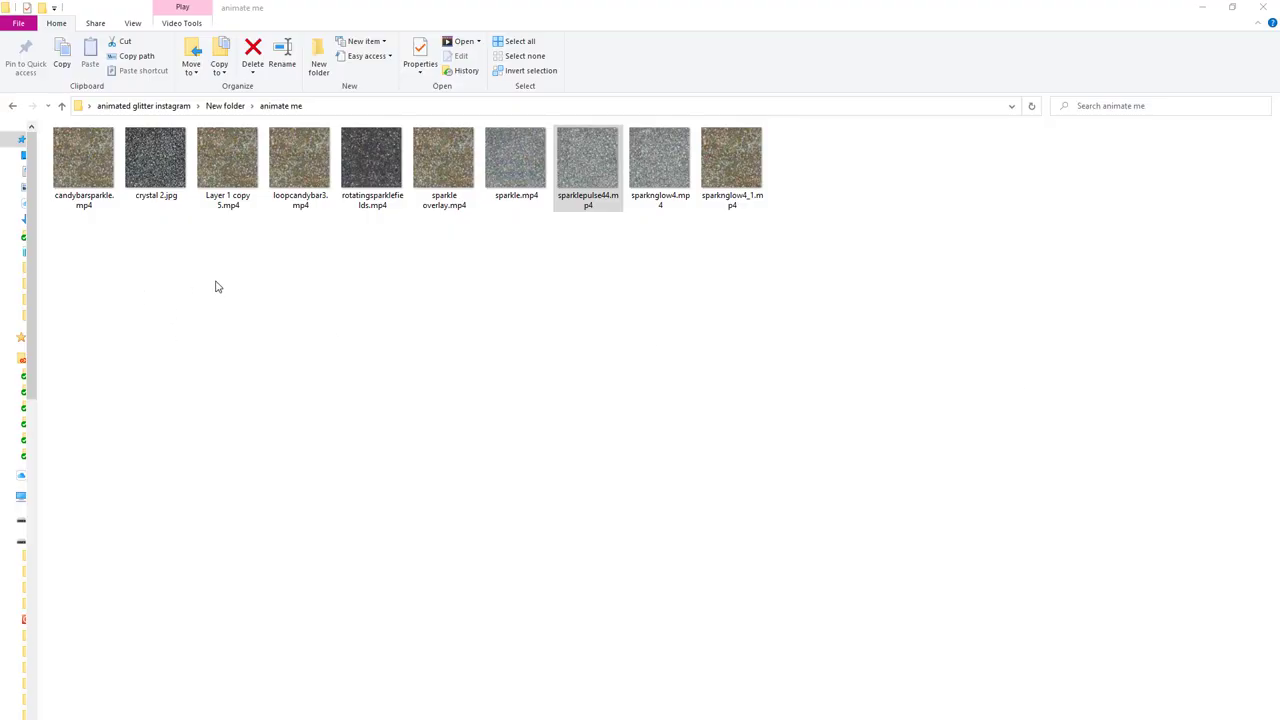
right_click(575, 180)
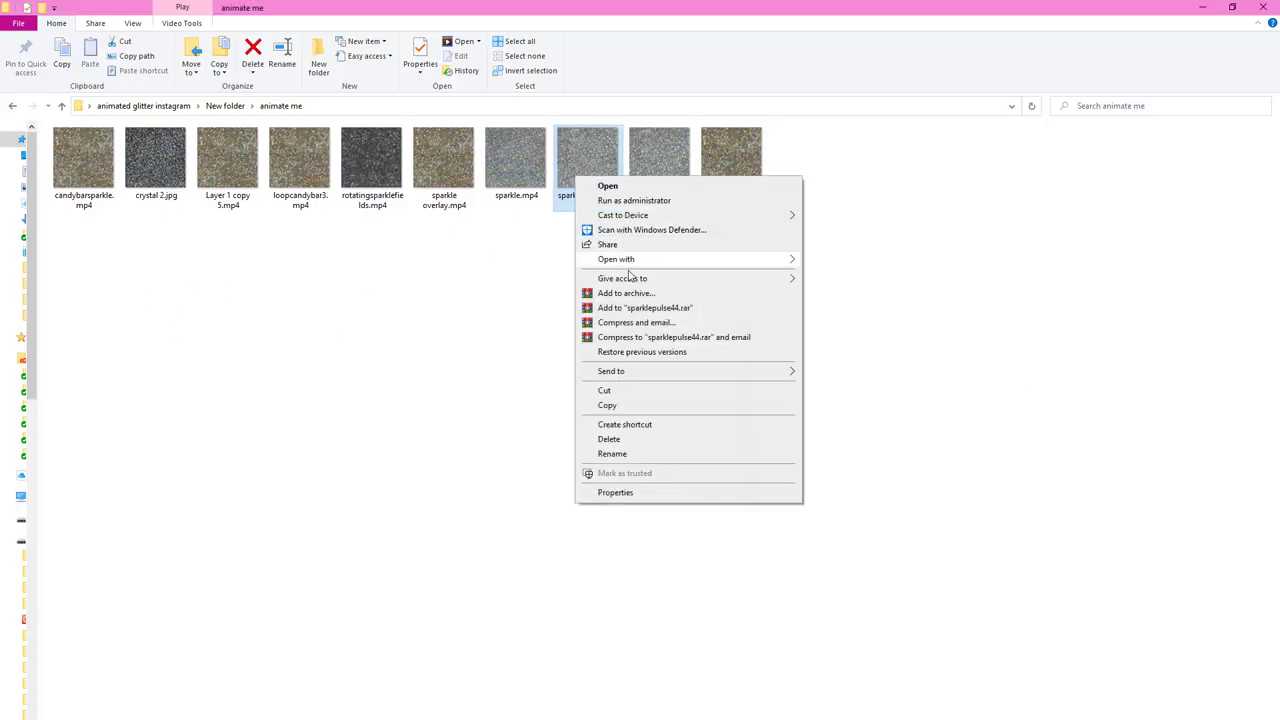
left_click(814, 261)
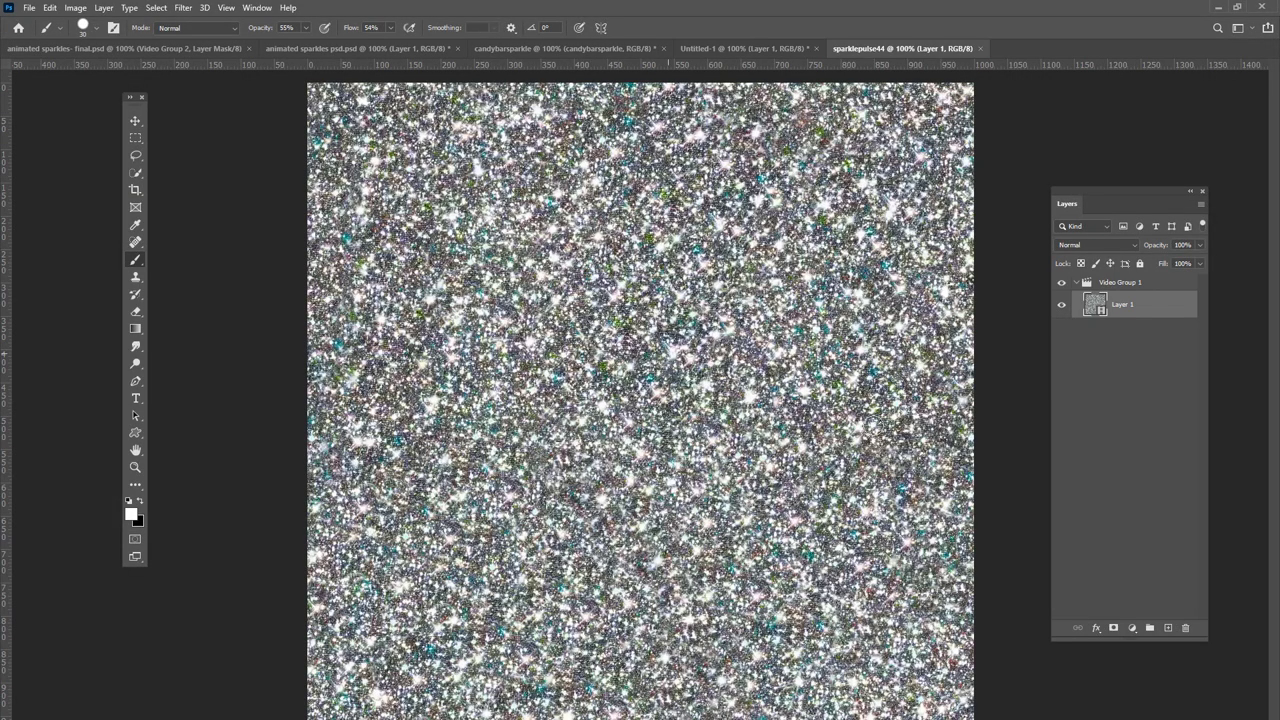
Convert Video Group 1 in the sparklepulse44 document to a smart object.
left_click(1131, 285)
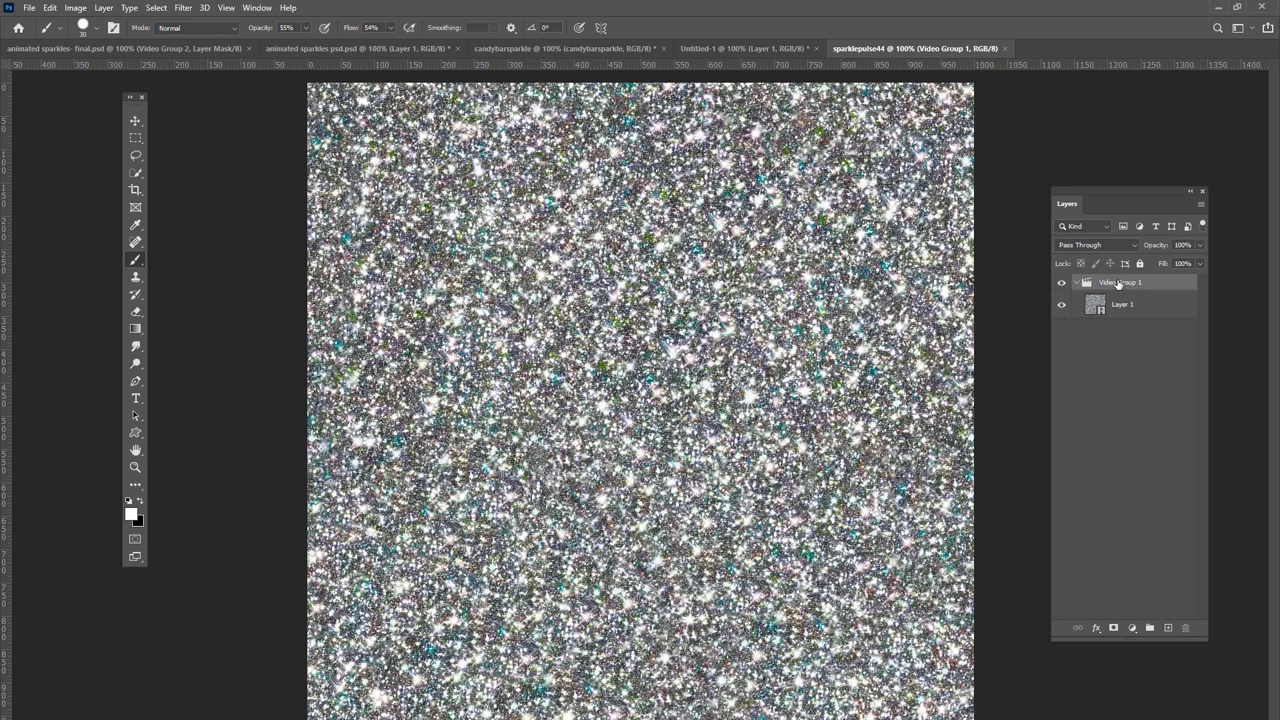
right_click(1118, 285)
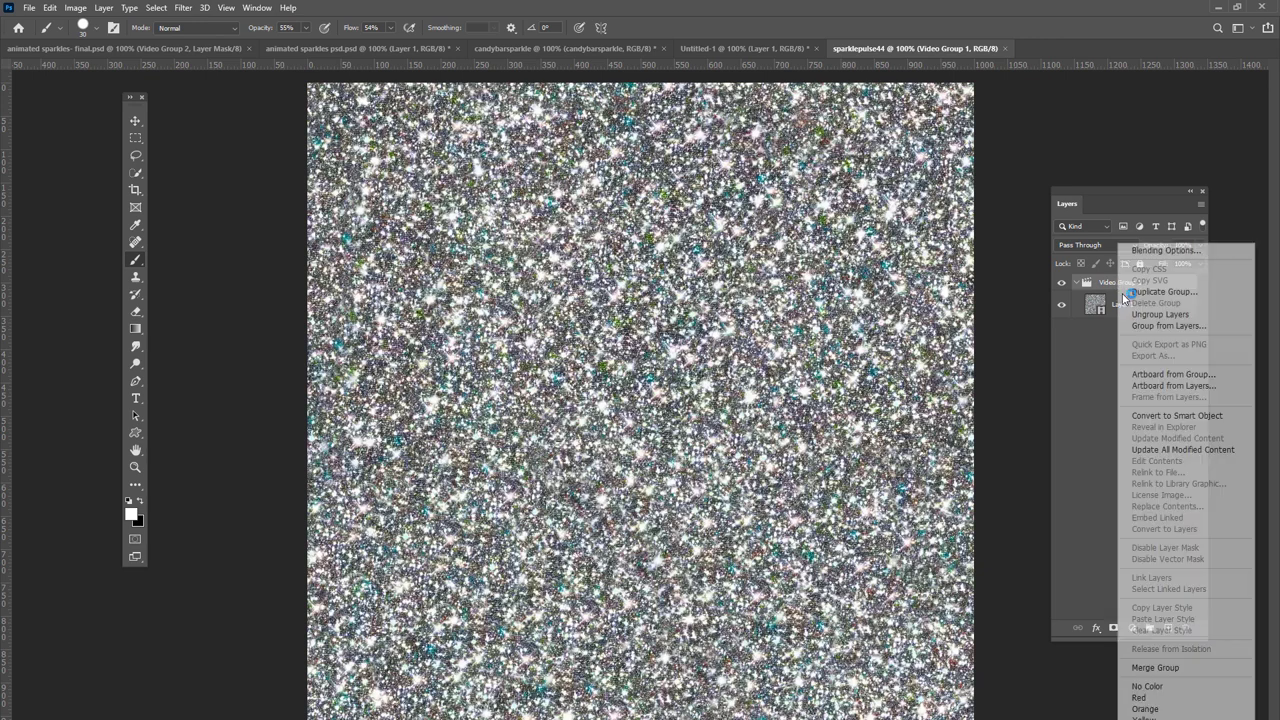
left_click(1190, 415)
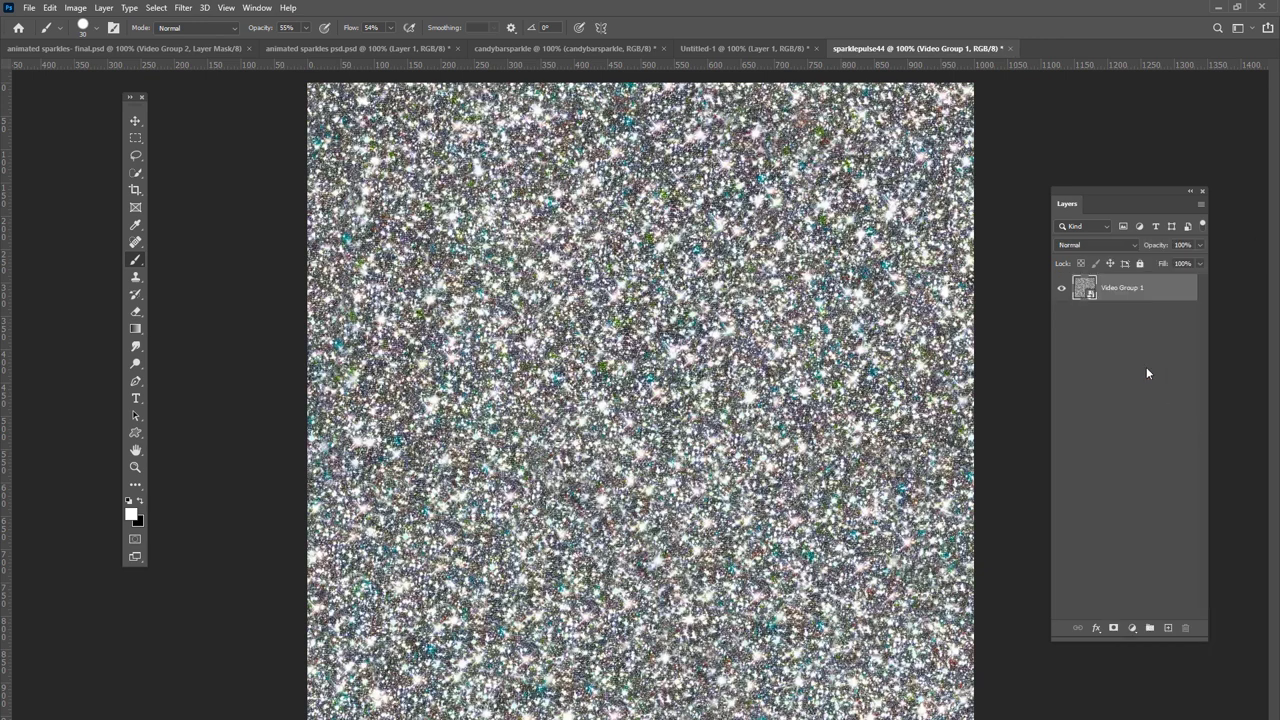
Copy the Video Group 1 smart object into the Untitled-1 document and align it to cover the whole canvas.
left_click_drag(1088, 291, 646, 355)
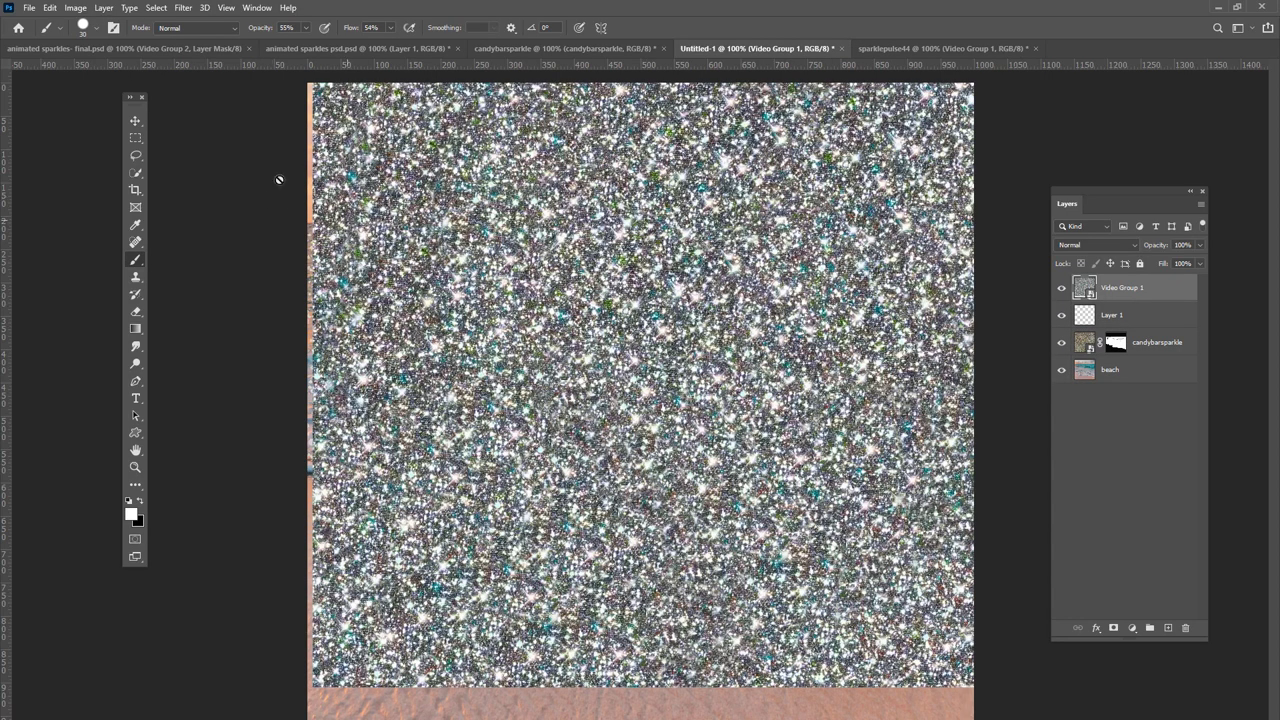
left_click(135, 121)
left_click_drag(496, 174, 497, 194)
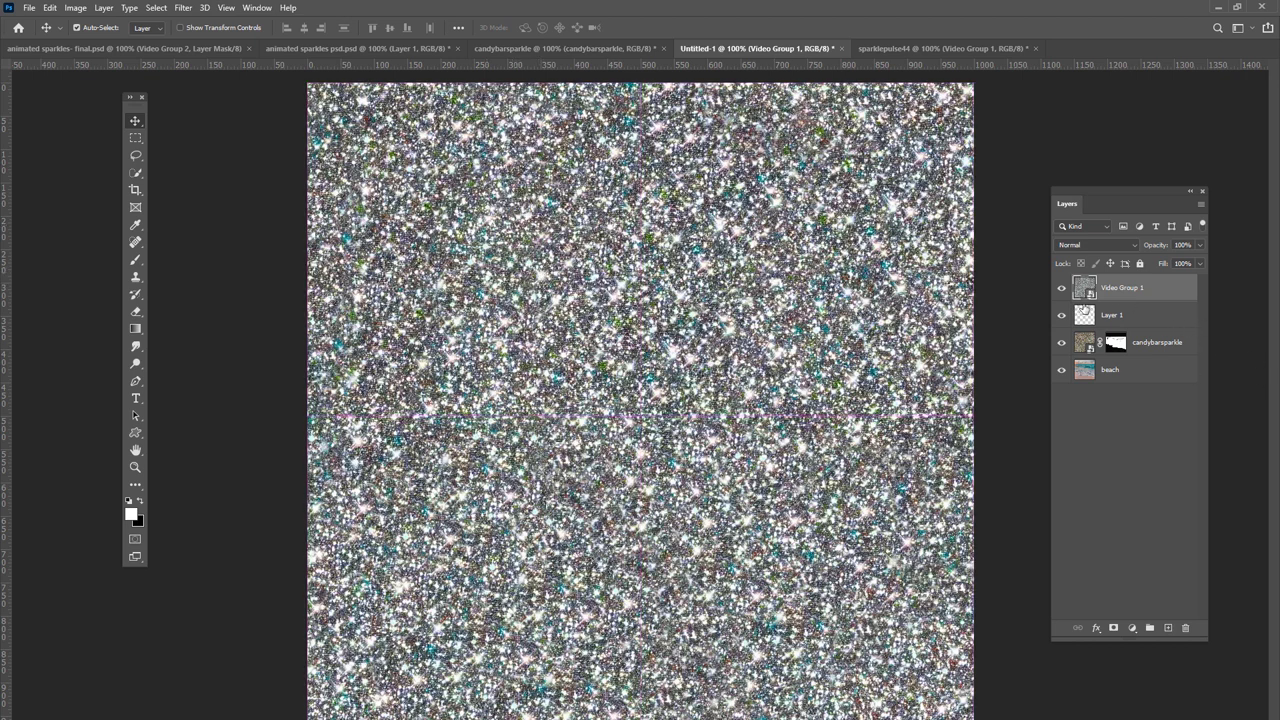
Rename the Video Group 1 layer as pulse.
double_click(1124, 289)
type("su")
type("ls")
type("e")
key("Return")
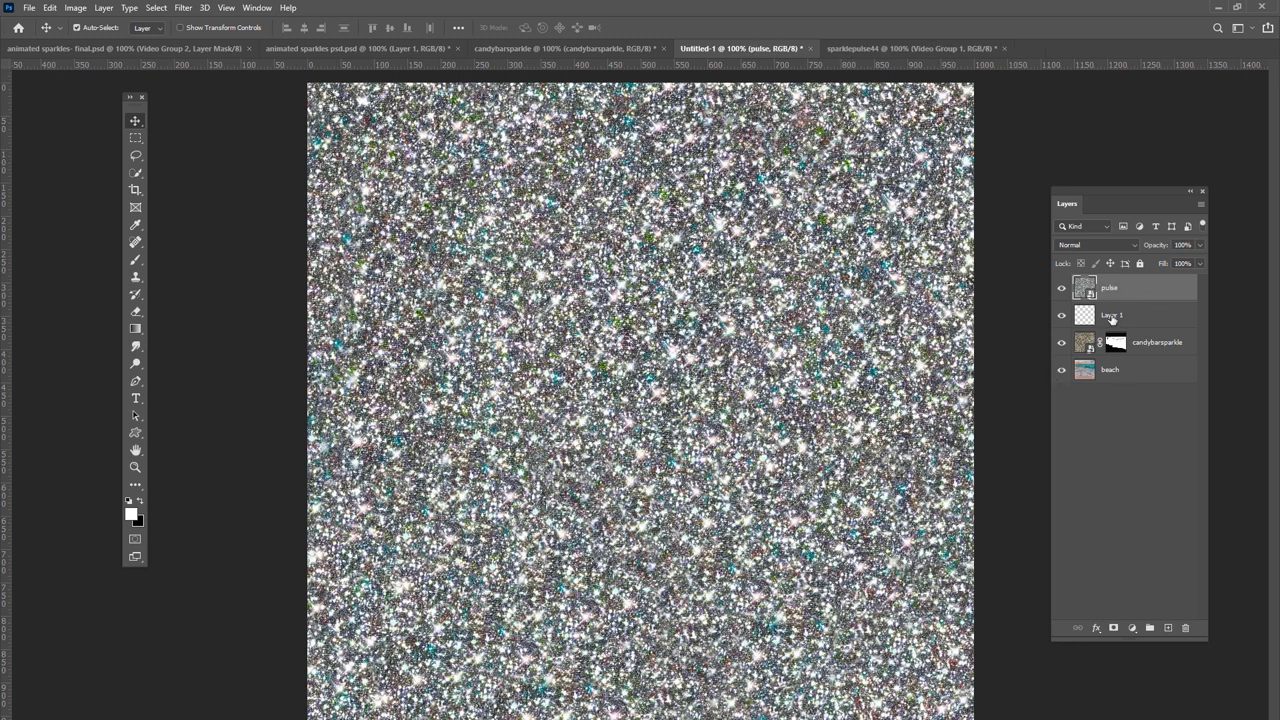
Delete the empty Layer 1 and set the pulse layer's blend mode to Lighten.
left_click(1110, 317)
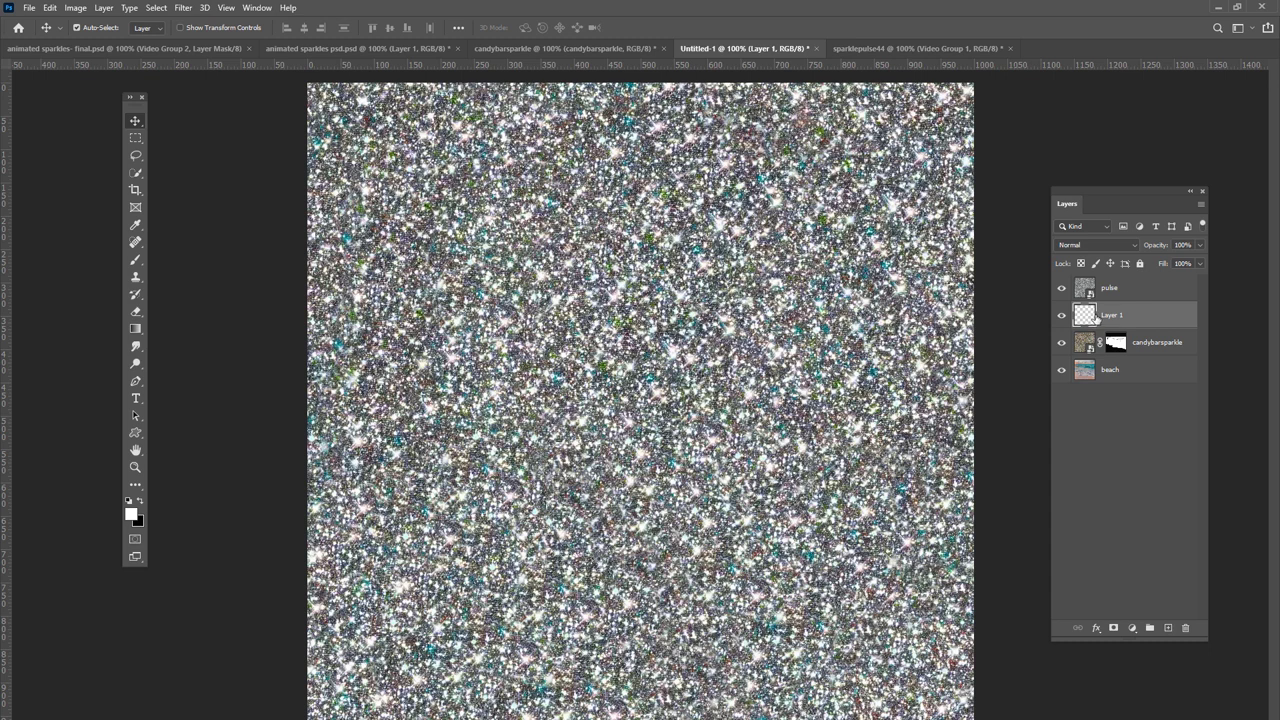
left_click_drag(1100, 318, 1186, 628)
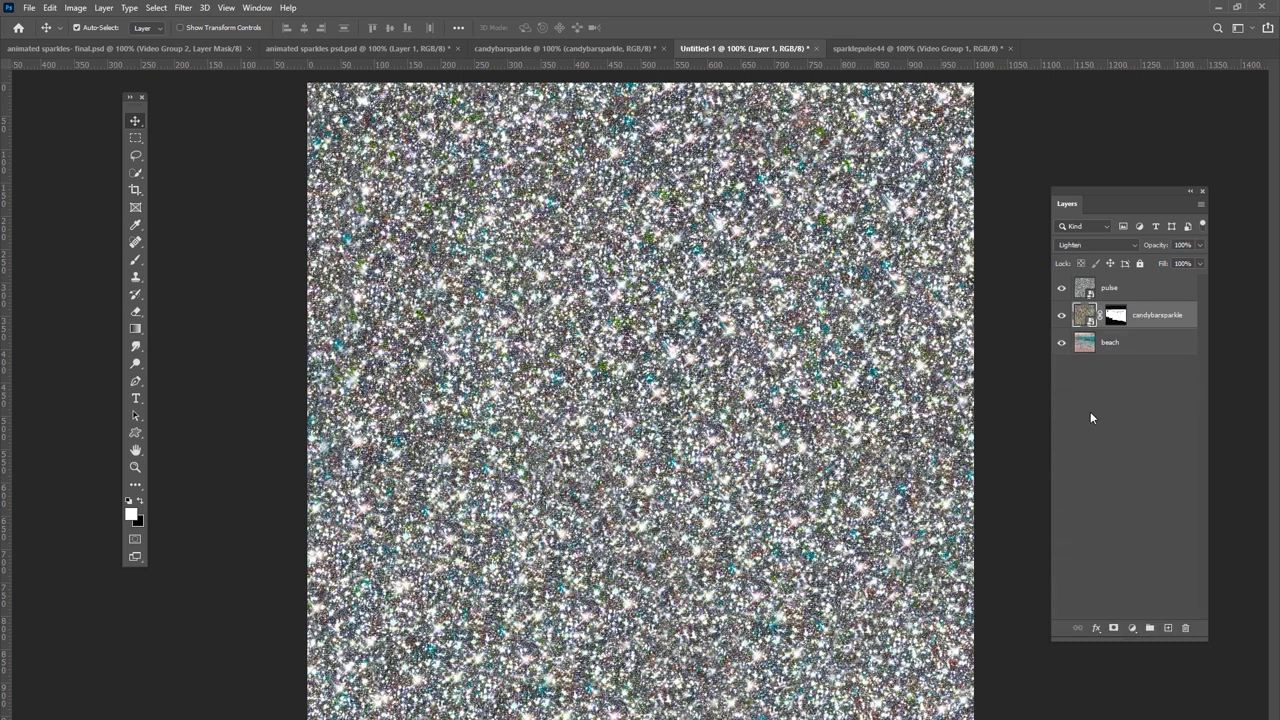
left_click(1124, 290)
left_click(1075, 245)
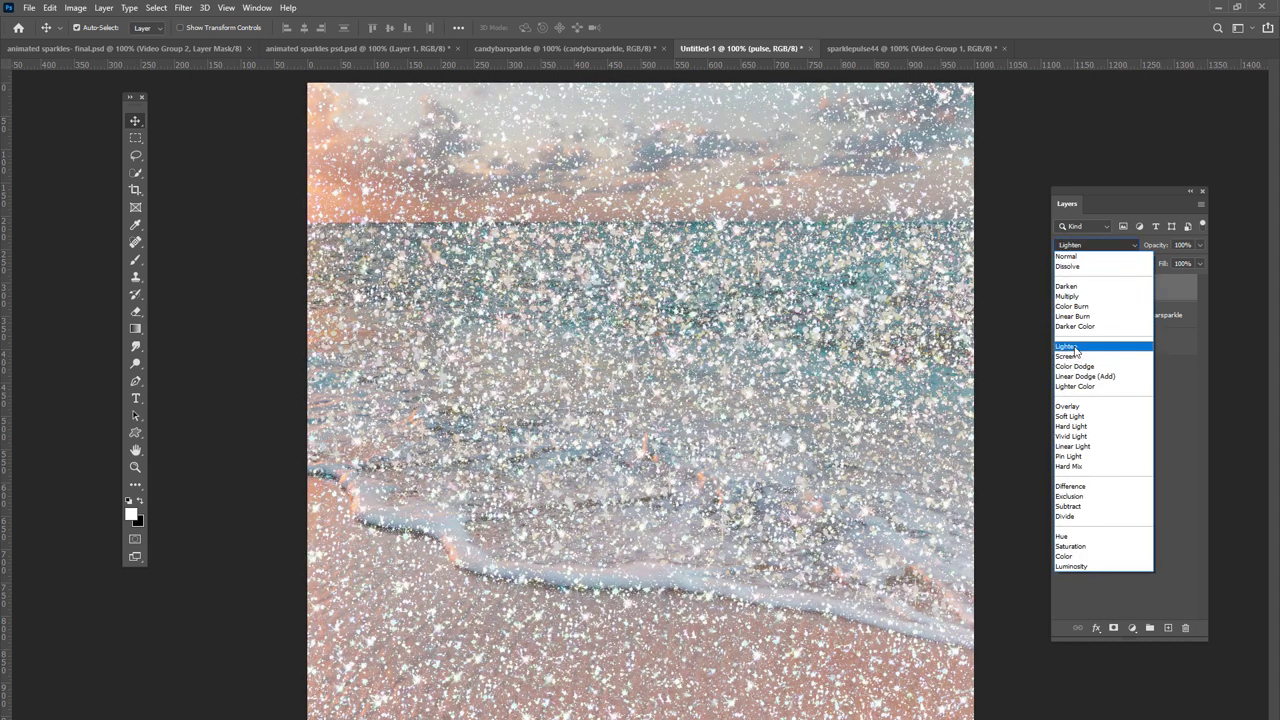
left_click(1075, 349)
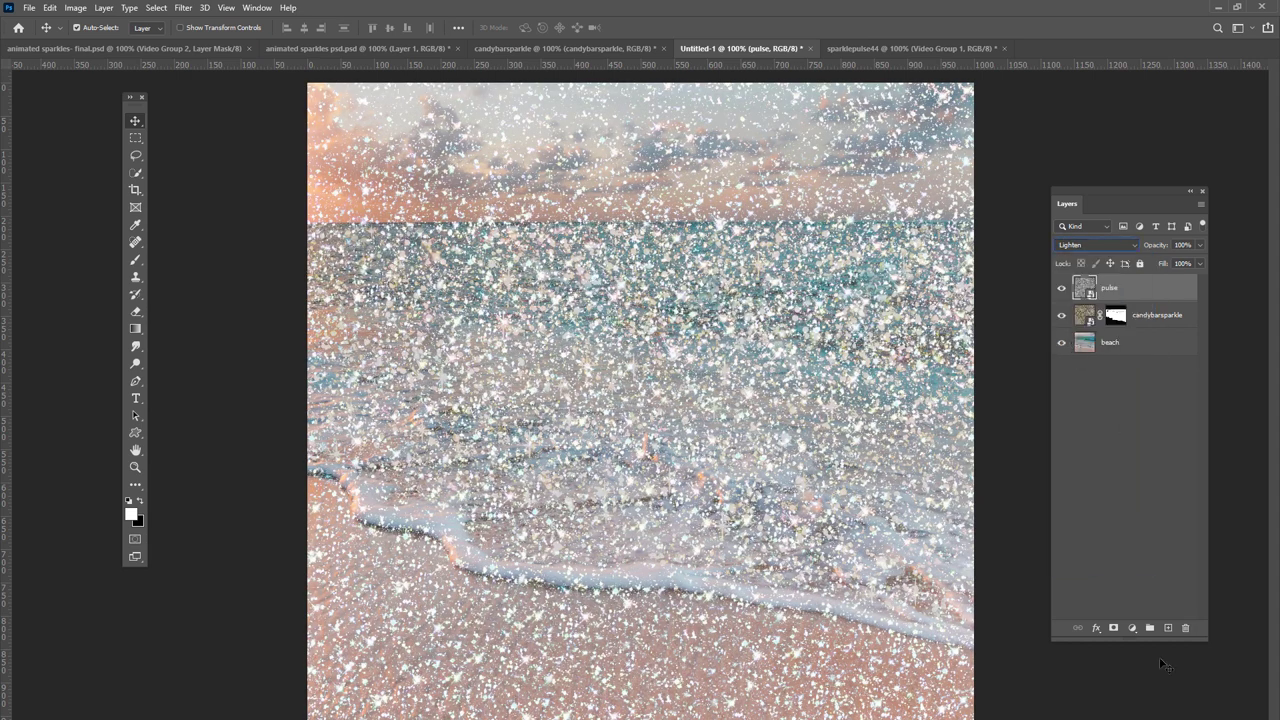
Add a layer mask to the pulse layer and set the Brush tool to 100% opacity and 100% flow.
left_click(1113, 628)
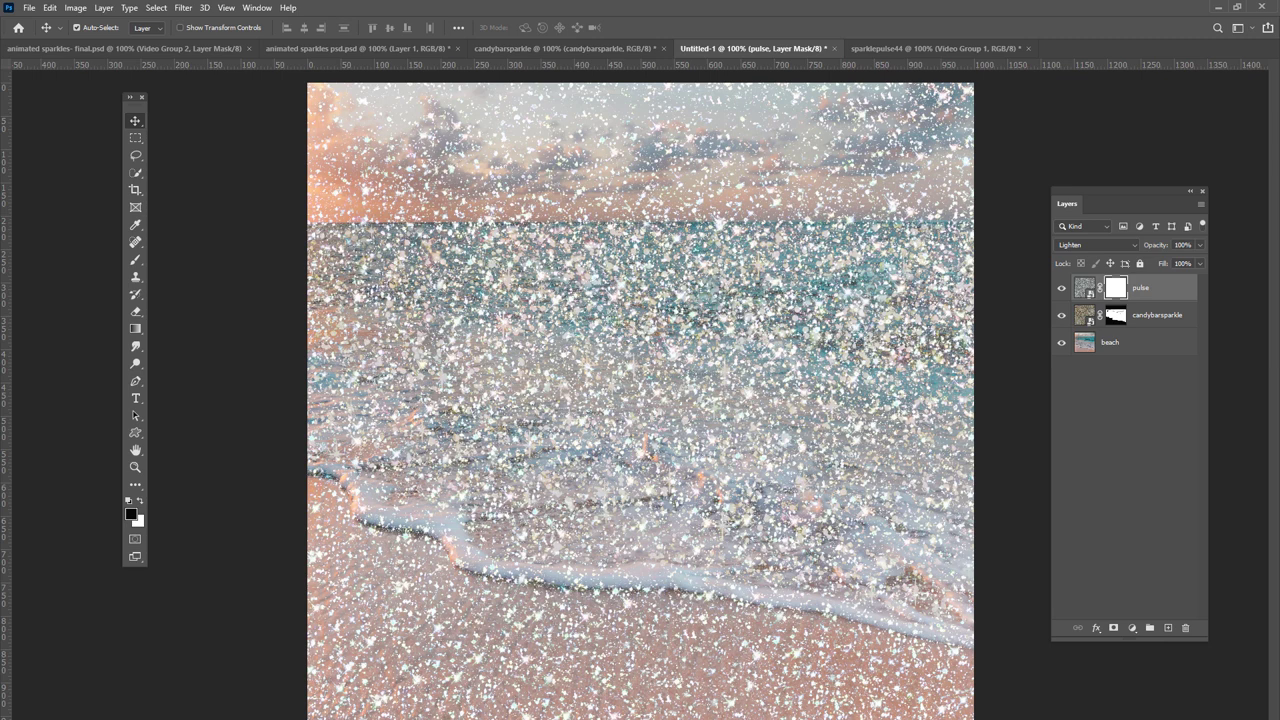
left_click_drag(1279, 184, 792, 151)
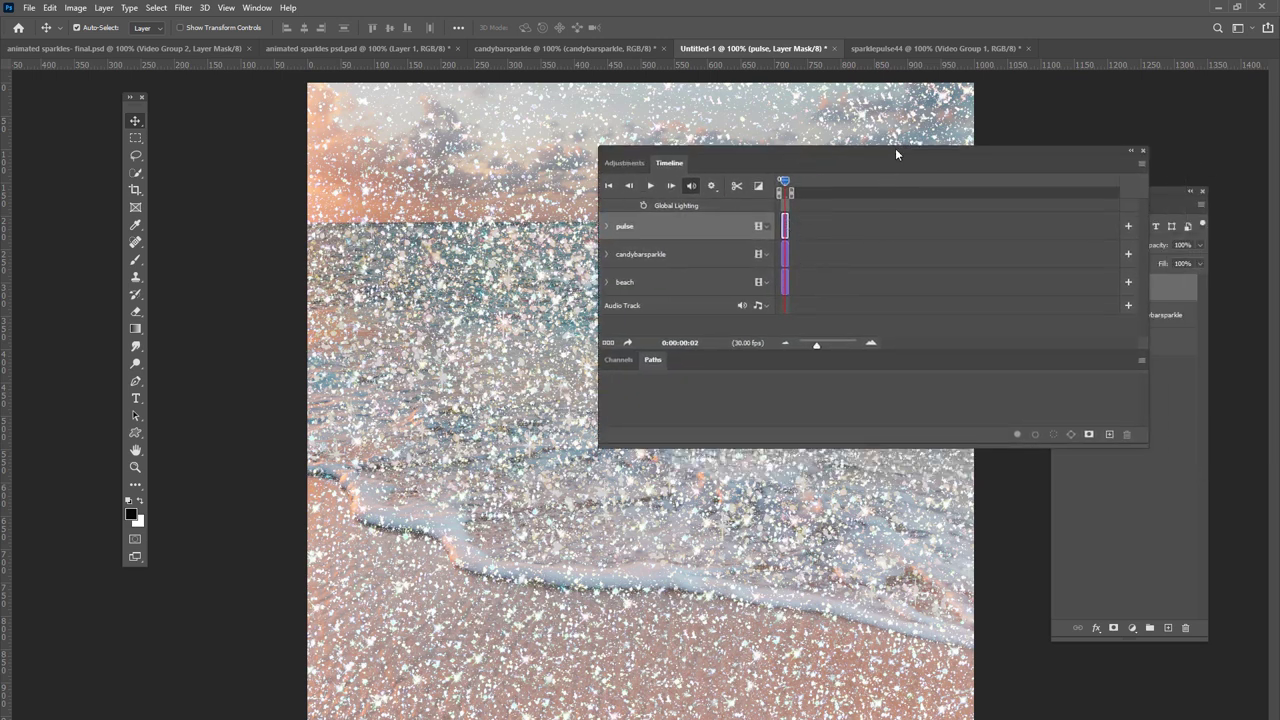
left_click_drag(895, 150, 895, 719)
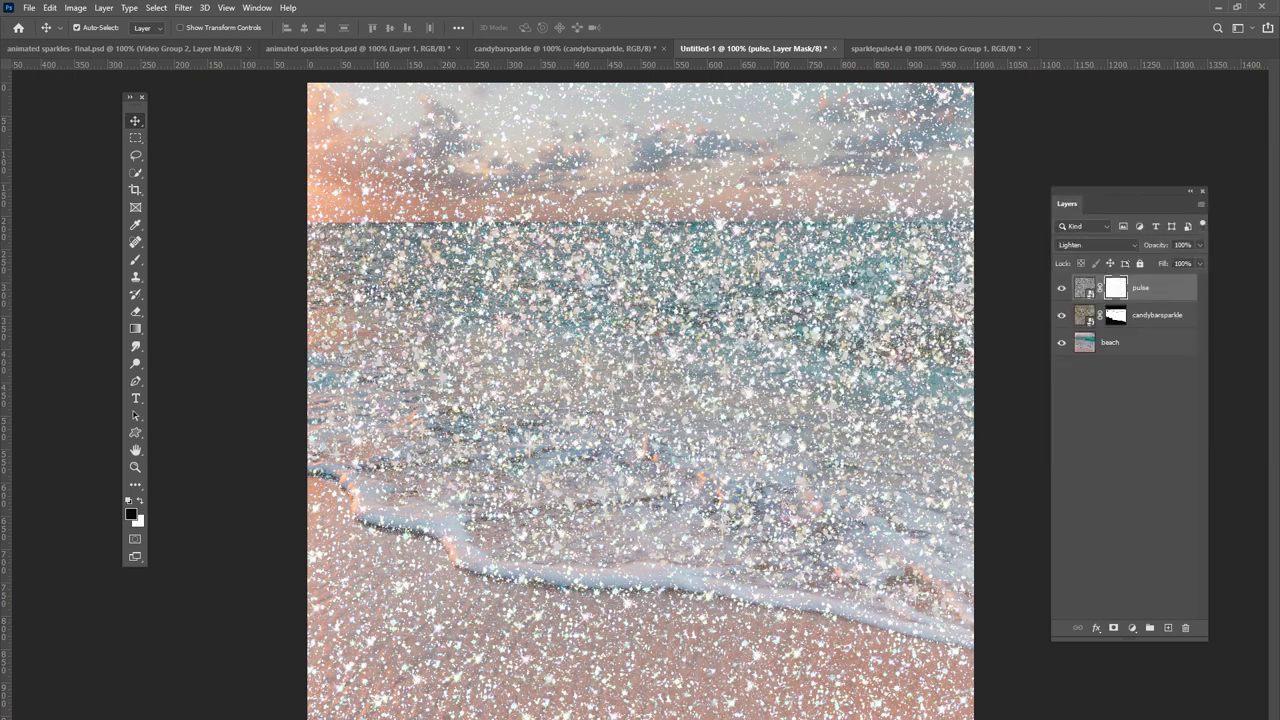
left_click(136, 260)
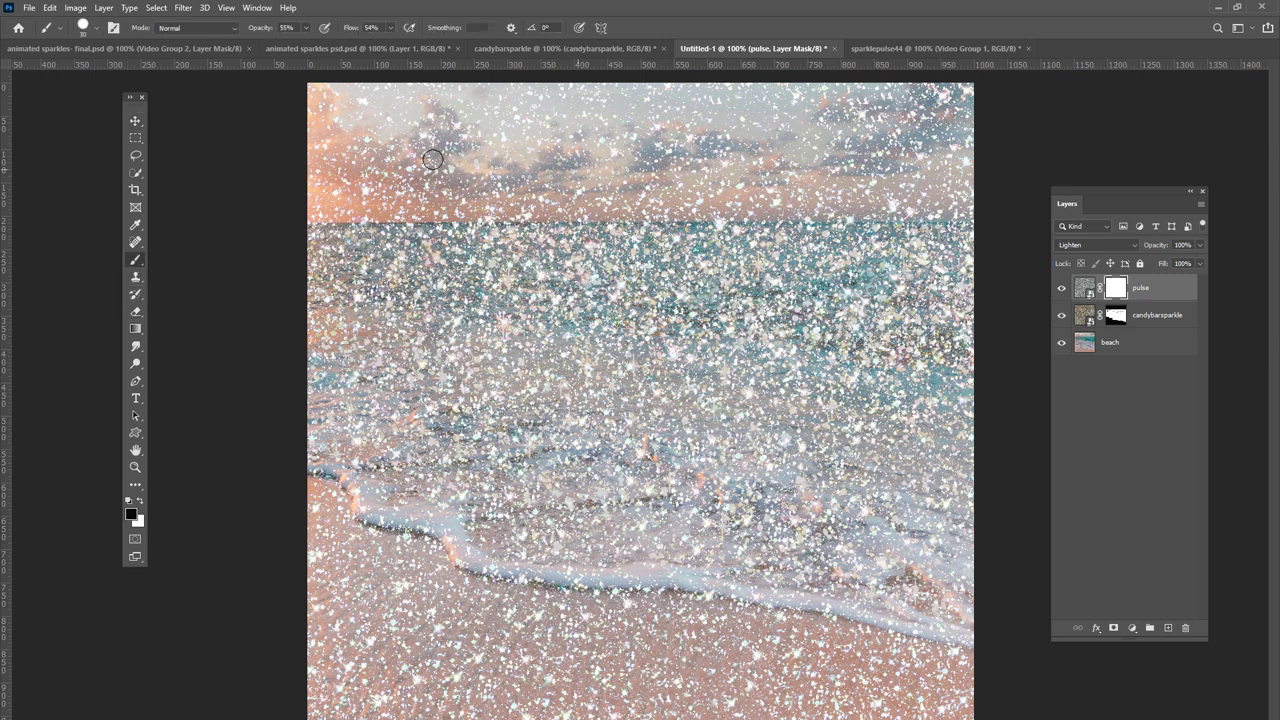
left_click(305, 27)
left_click_drag(306, 45, 404, 50)
left_click(88, 25)
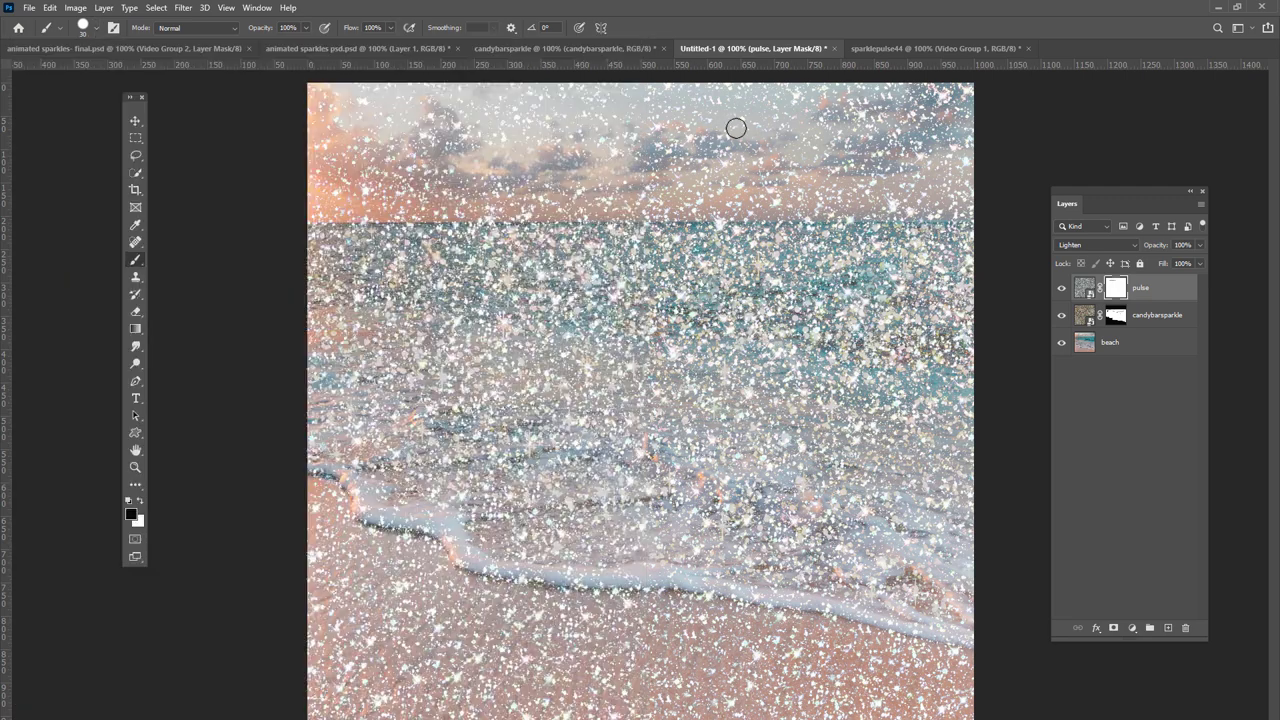
Paint black on the pulse layer's mask across the whole sky down to the horizon to hide its sparkles.
left_click(725, 130)
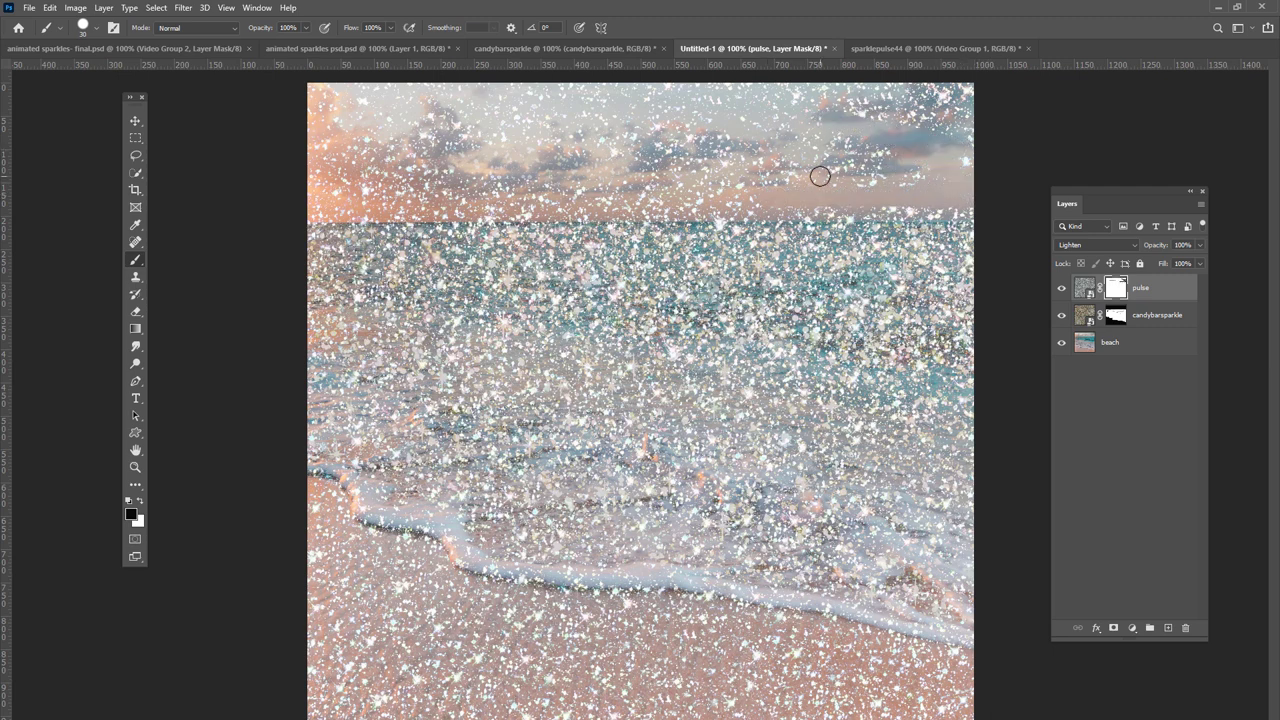
mouse_move(909, 160)
left_mouse_down()
mouse_move(970, 105)
mouse_move(356, 109)
mouse_move(280, 82)
mouse_move(406, 112)
mouse_move(394, 78)
mouse_move(305, 106)
mouse_move(366, 166)
mouse_move(305, 194)
mouse_move(427, 206)
mouse_move(932, 189)
mouse_move(972, 141)
mouse_move(934, 137)
mouse_move(863, 174)
mouse_move(534, 143)
mouse_move(697, 129)
left_mouse_up()
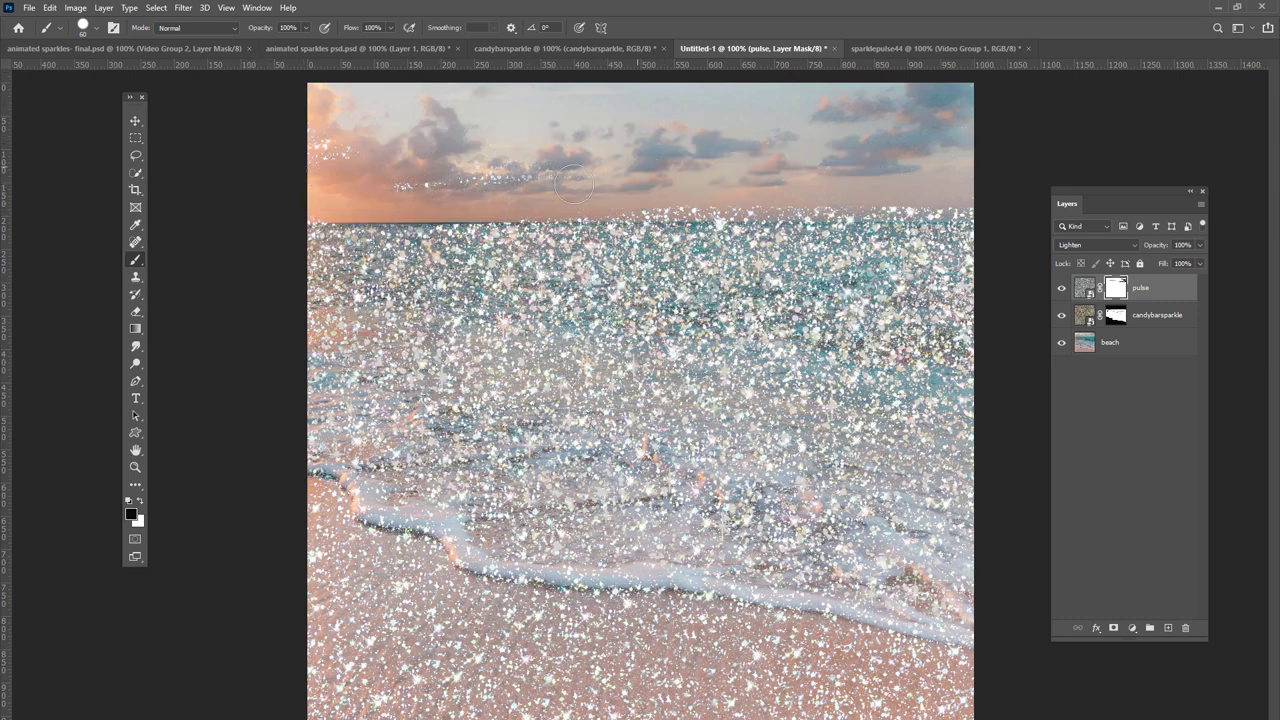
left_click_drag(575, 183, 331, 190)
mouse_move(564, 180)
left_mouse_down()
mouse_move(631, 193)
mouse_move(506, 202)
mouse_move(978, 208)
left_mouse_up()
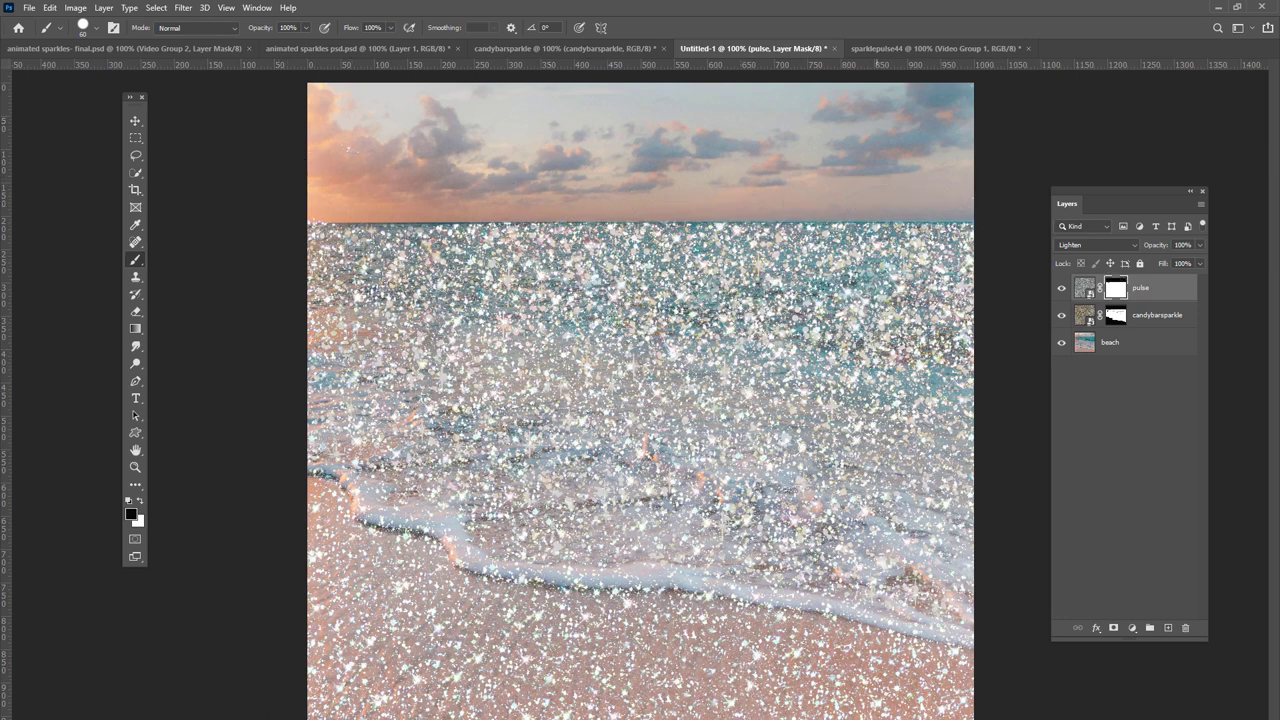
Paint black on the pulse layer's mask over the sand and foam edge, keeping the sparkles only on the water.
mouse_move(954, 710)
left_mouse_down()
mouse_move(982, 687)
mouse_move(913, 658)
mouse_move(963, 651)
mouse_move(848, 636)
mouse_move(626, 571)
mouse_move(461, 559)
mouse_move(447, 538)
mouse_move(294, 477)
mouse_move(676, 665)
mouse_move(911, 700)
mouse_move(869, 664)
mouse_move(977, 700)
left_mouse_up()
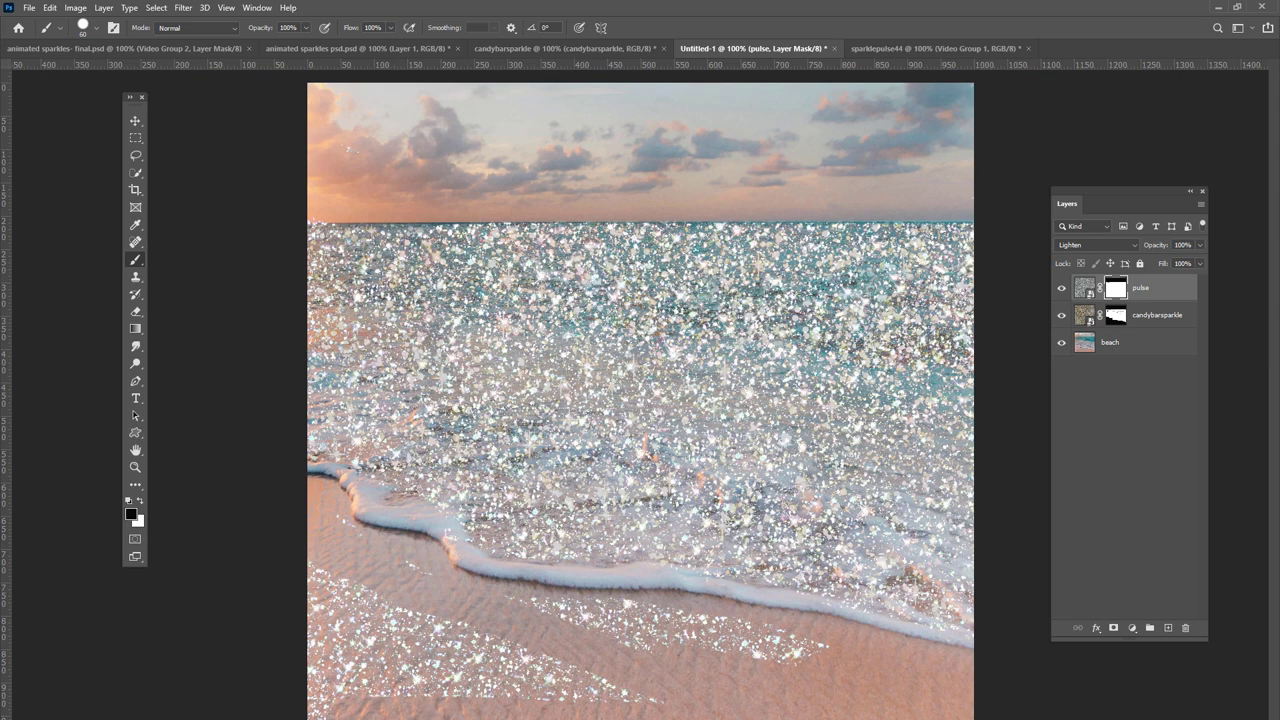
mouse_move(300, 704)
left_mouse_down()
mouse_move(465, 690)
mouse_move(457, 651)
mouse_move(430, 626)
left_mouse_up()
mouse_move(830, 642)
left_mouse_down()
mouse_move(520, 606)
mouse_move(693, 629)
mouse_move(591, 617)
left_mouse_up()
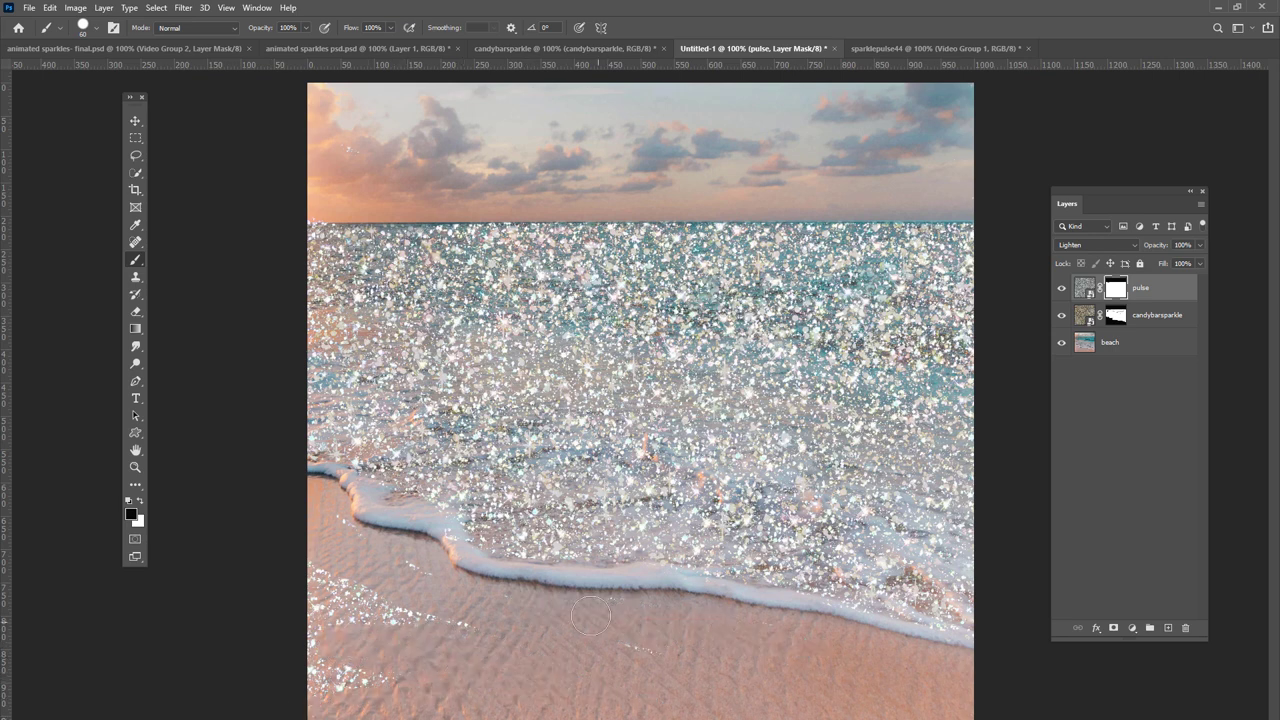
mouse_move(840, 662)
left_mouse_down()
mouse_move(826, 648)
mouse_move(896, 623)
left_mouse_up()
mouse_move(360, 670)
left_mouse_down()
mouse_move(552, 676)
mouse_move(383, 639)
mouse_move(315, 575)
mouse_move(383, 647)
mouse_move(373, 592)
mouse_move(289, 600)
mouse_move(342, 613)
mouse_move(331, 611)
mouse_move(344, 712)
left_mouse_up()
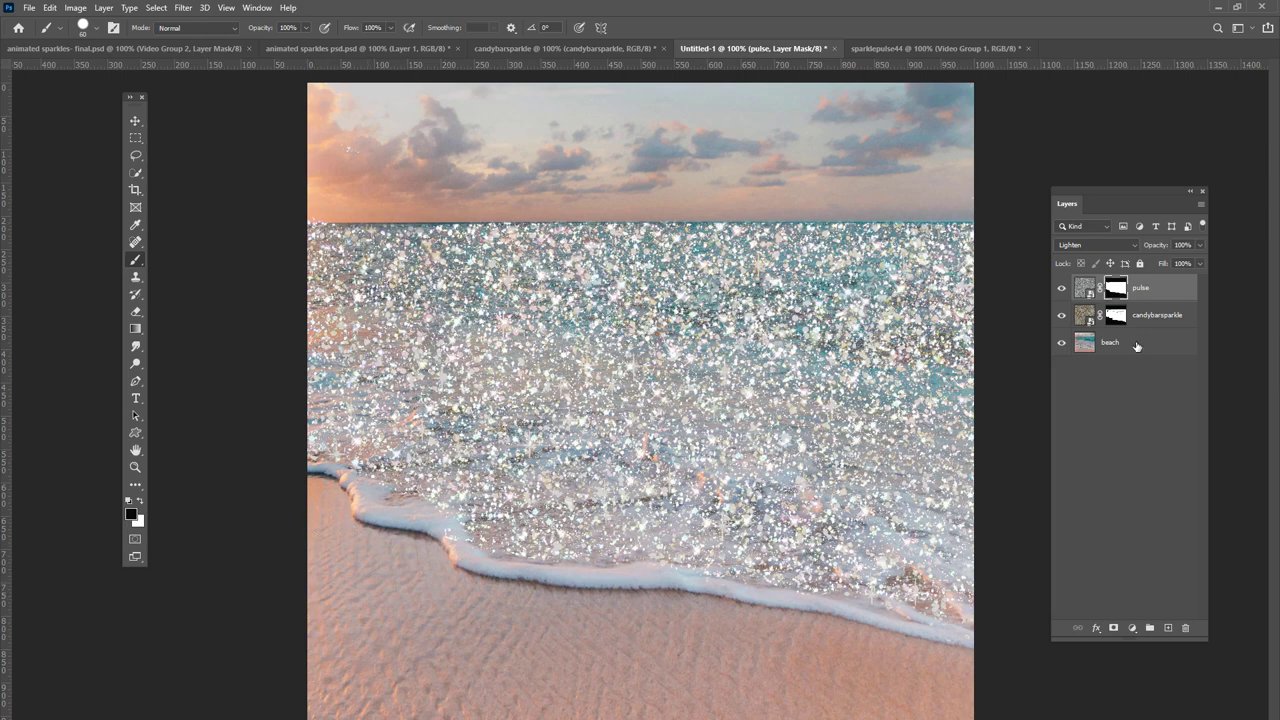
Set the pulse layer's blend mode to Pin Light and make the layer content active instead of its mask.
left_click(1115, 244)
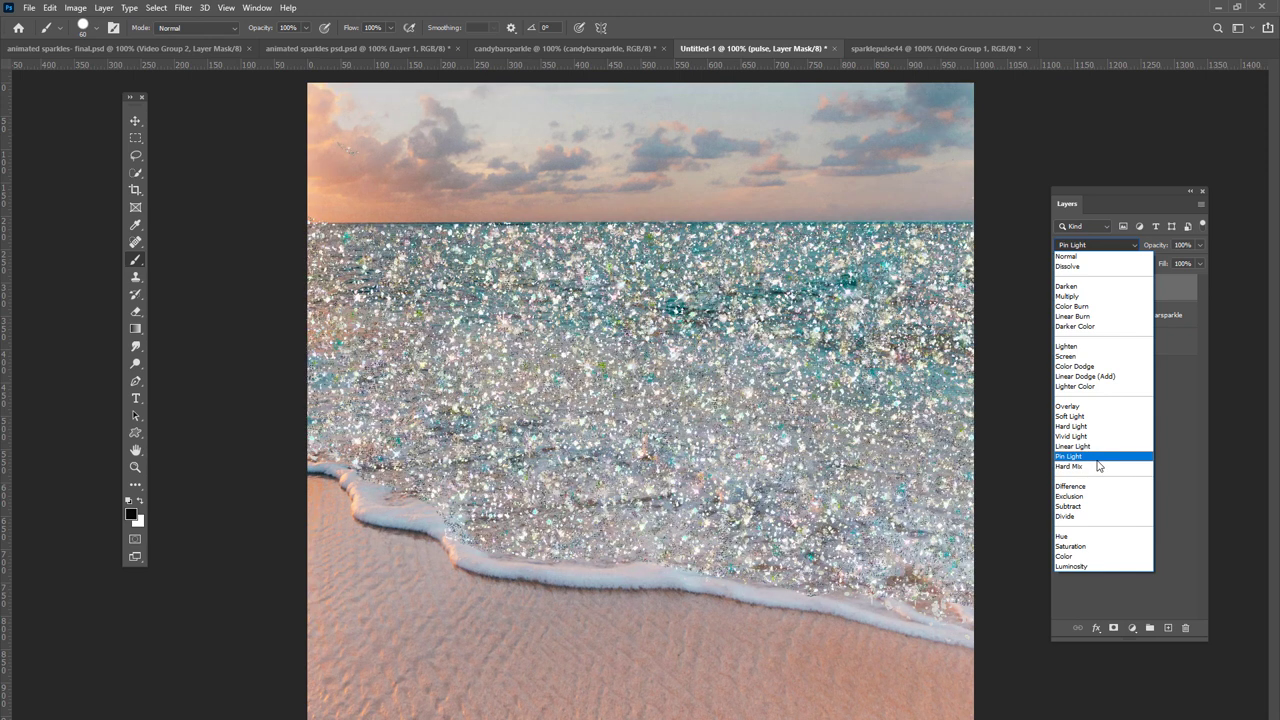
left_click(1097, 458)
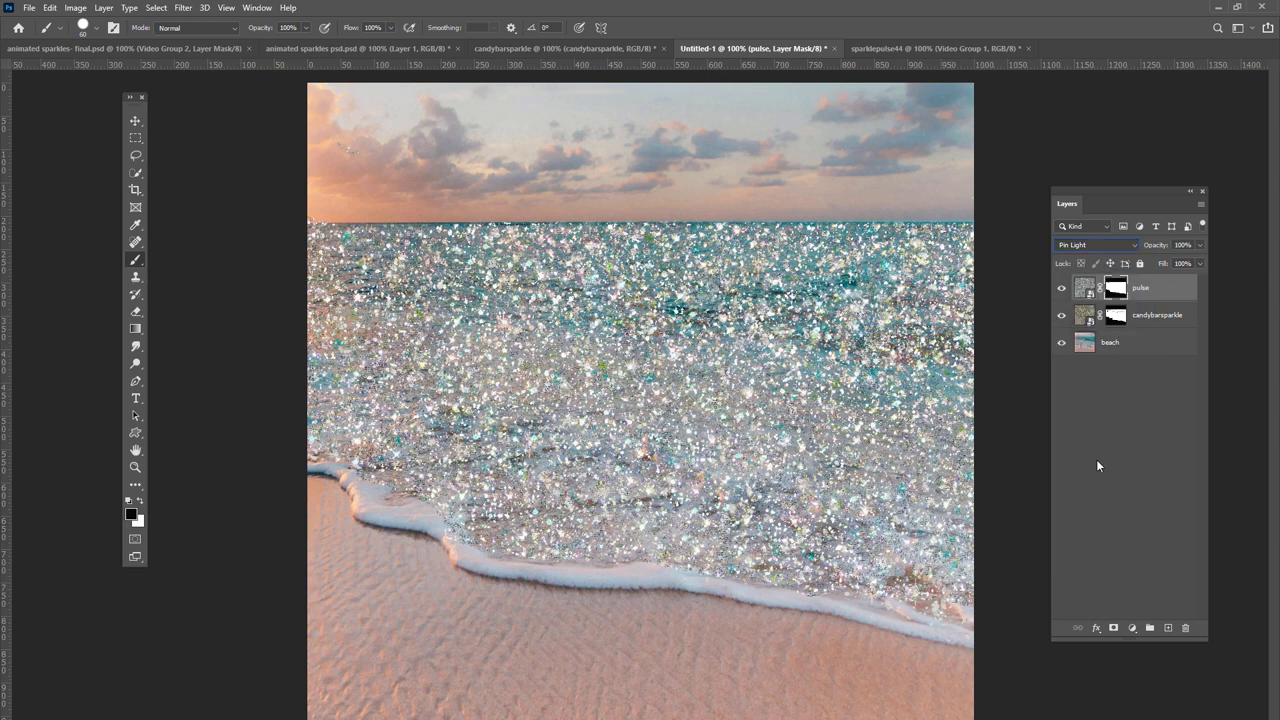
left_click(1086, 299)
key("h")
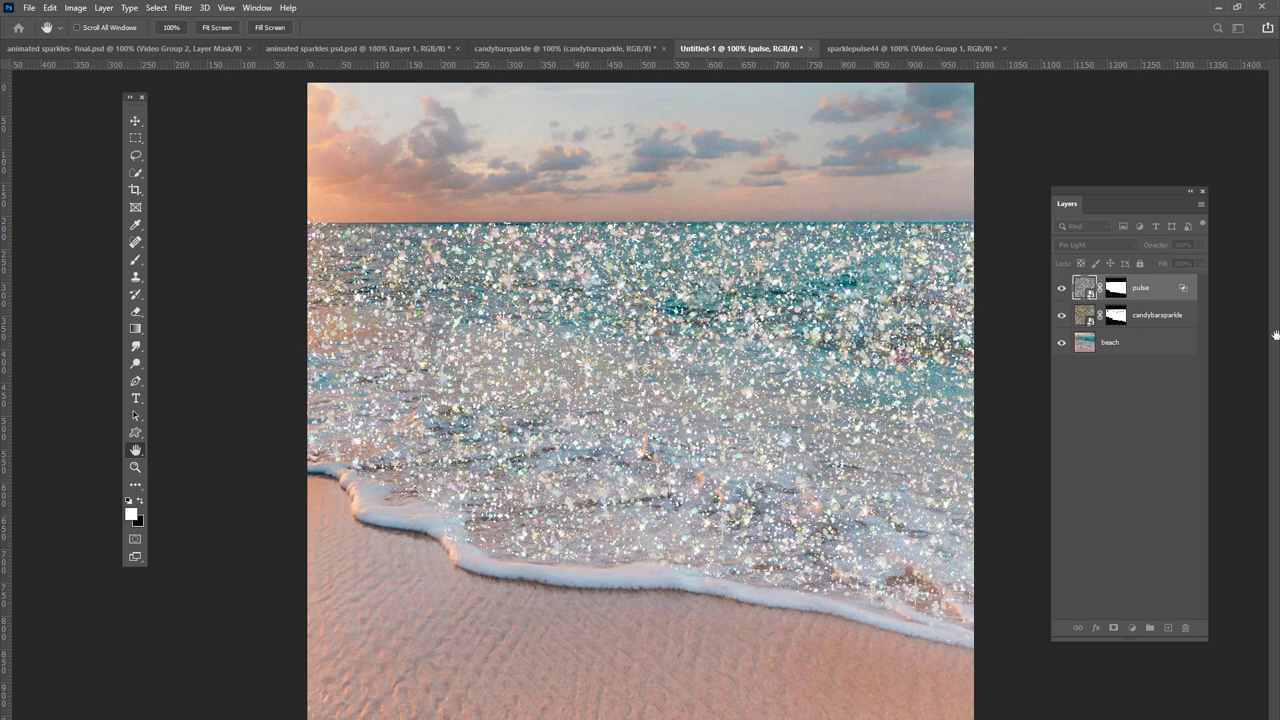
key("space")
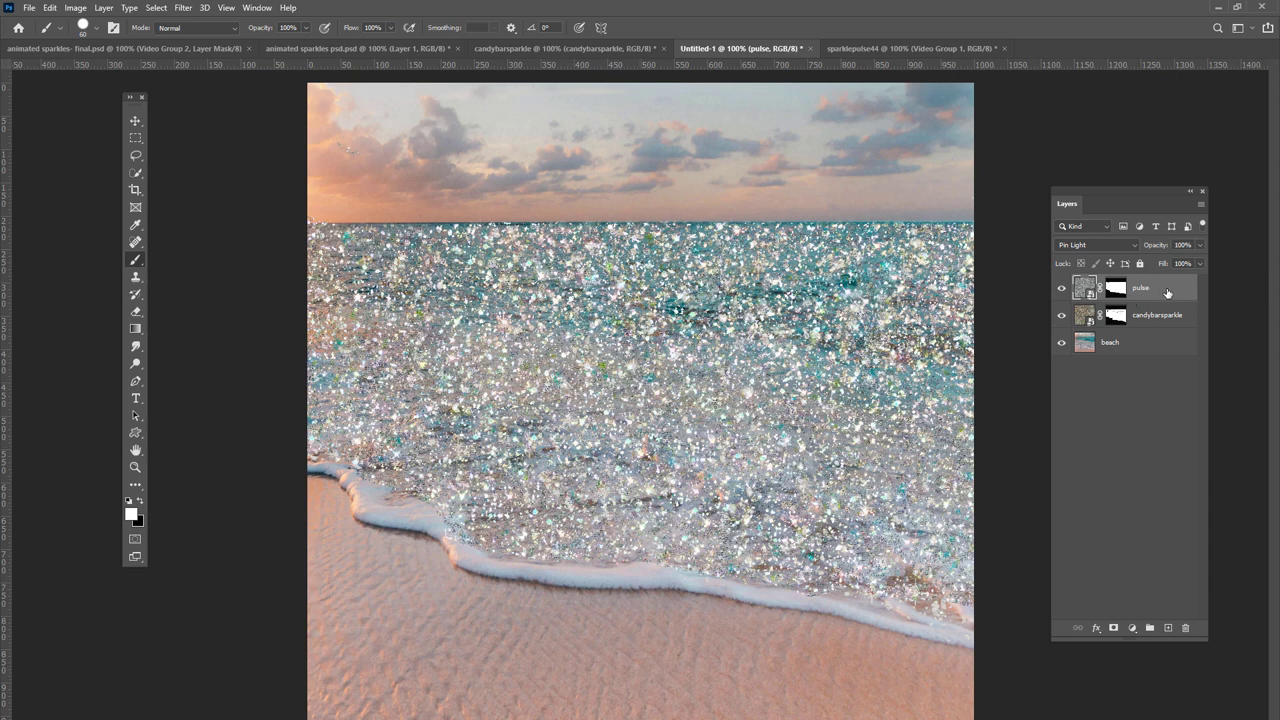
key("space")
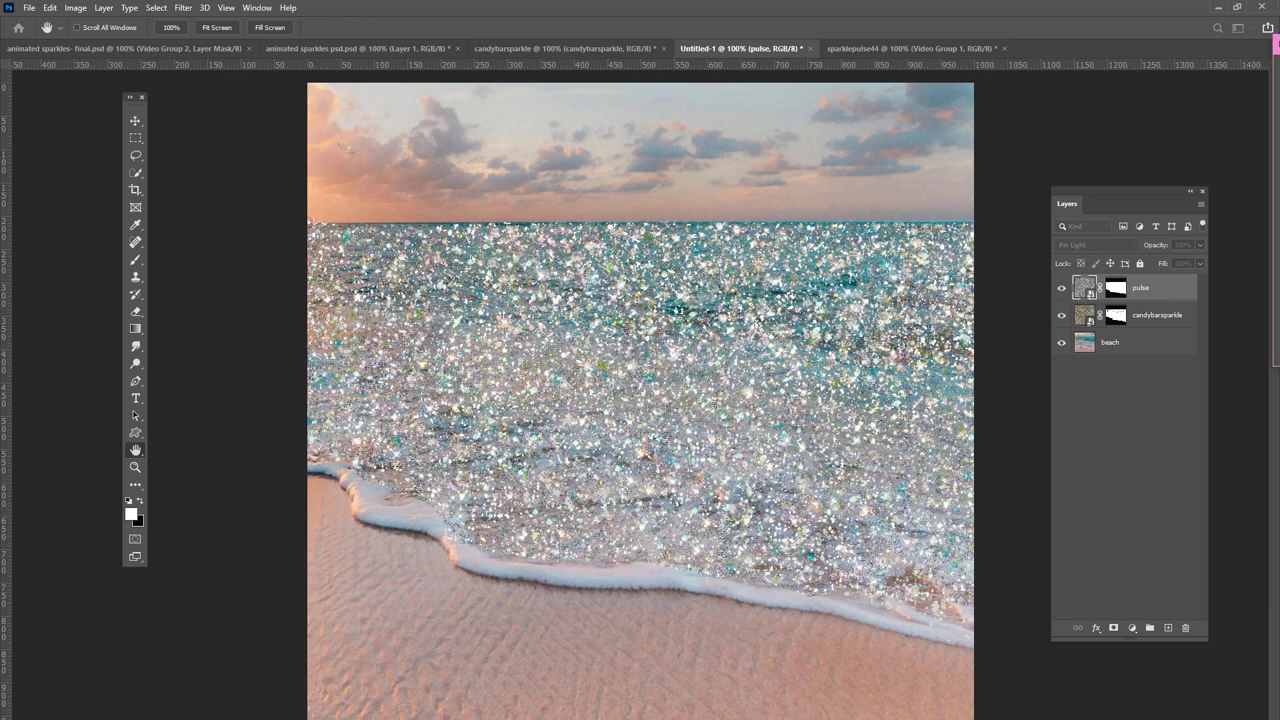
Split the black This Layer slider of the pulse layer's Blend If to 0 / 215, apply it and preview the animation.
double_click(1165, 287)
left_click_drag(687, 100, 1005, 86)
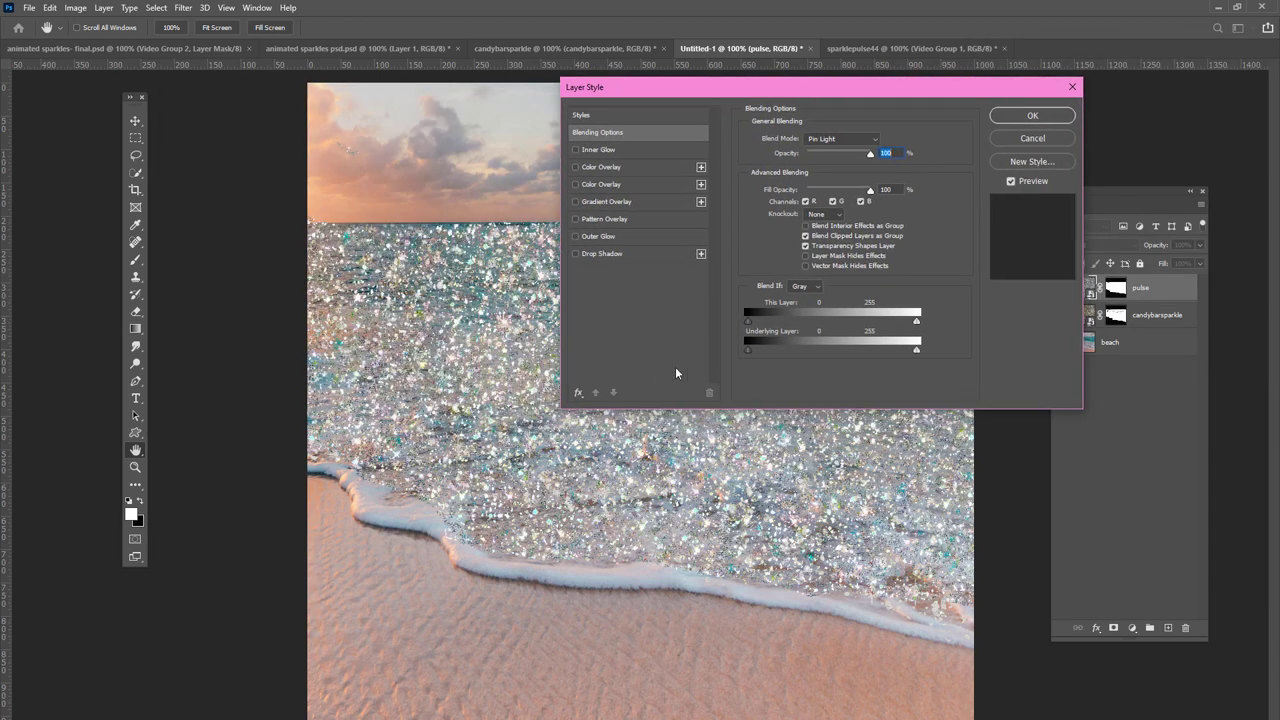
key("alt")
left_click_drag(777, 321, 892, 331)
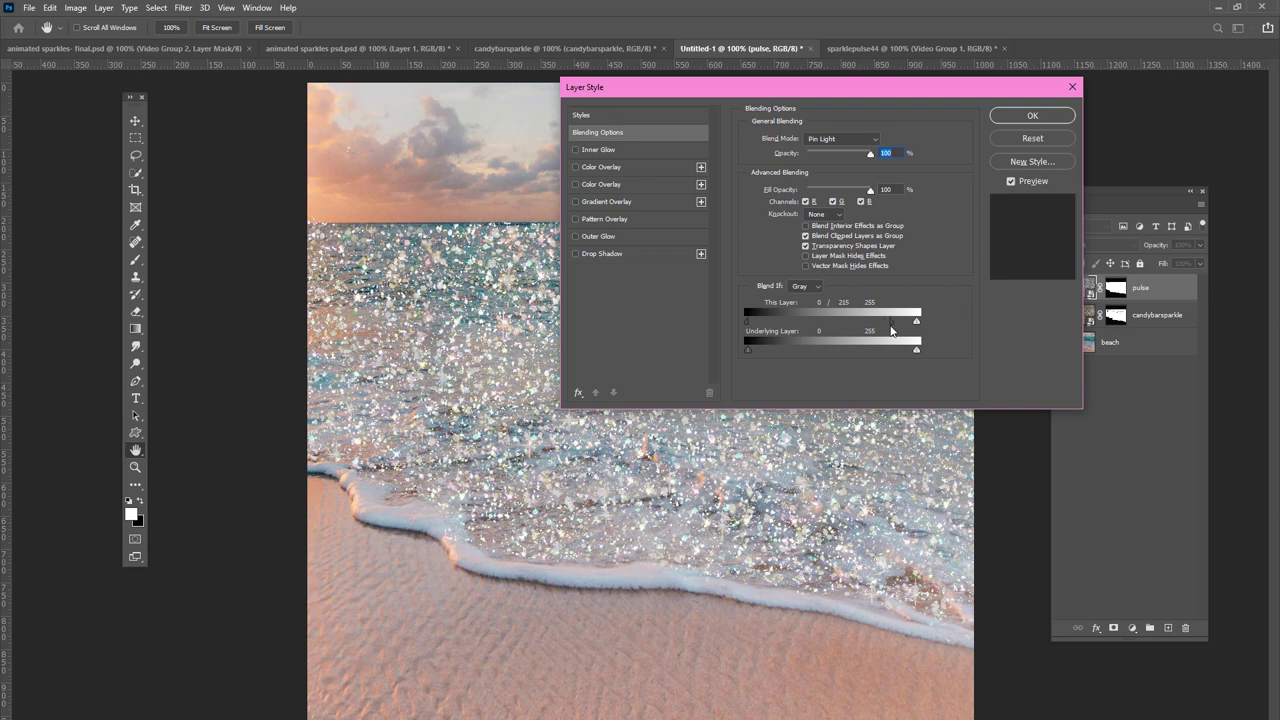
left_click(1049, 114)
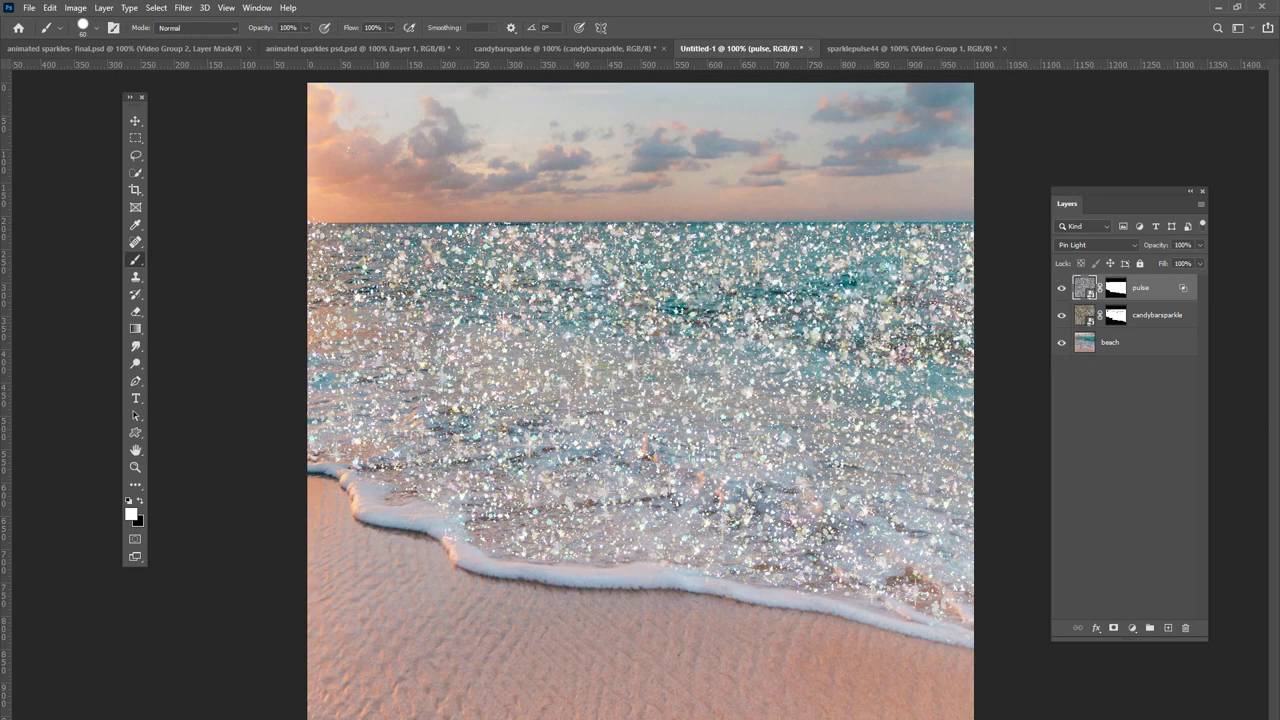
key("space")
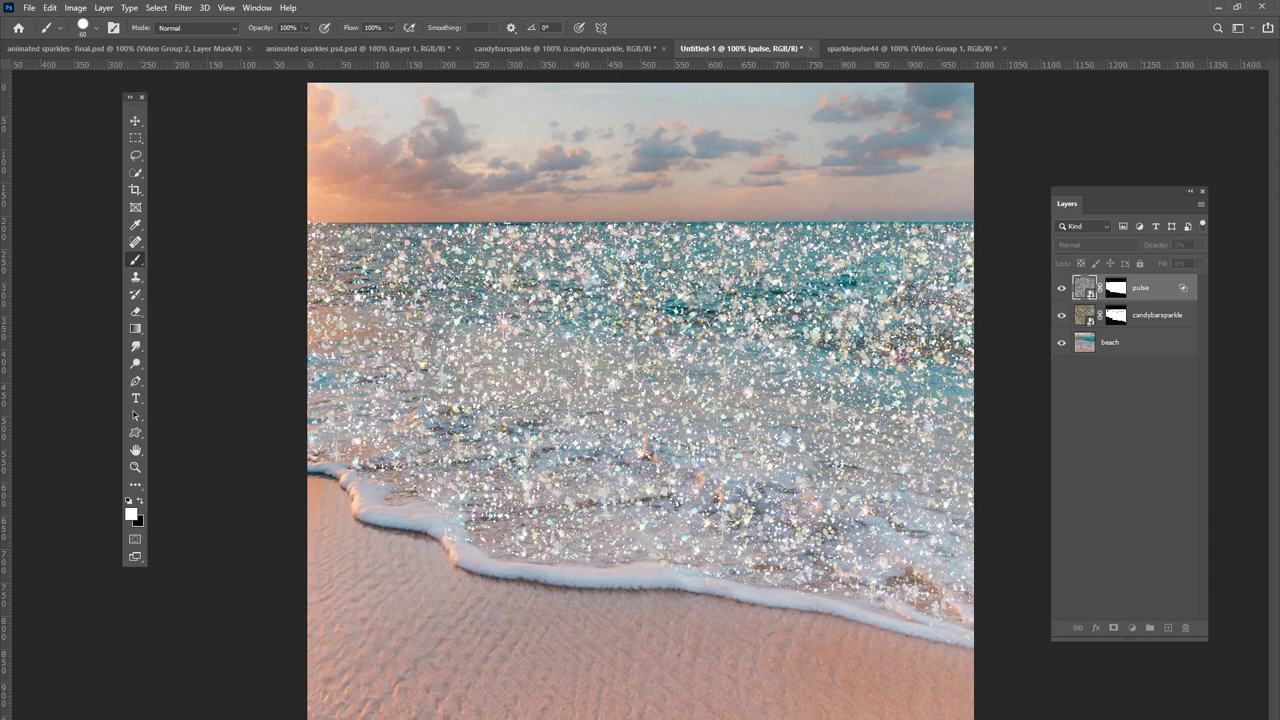
key("space")
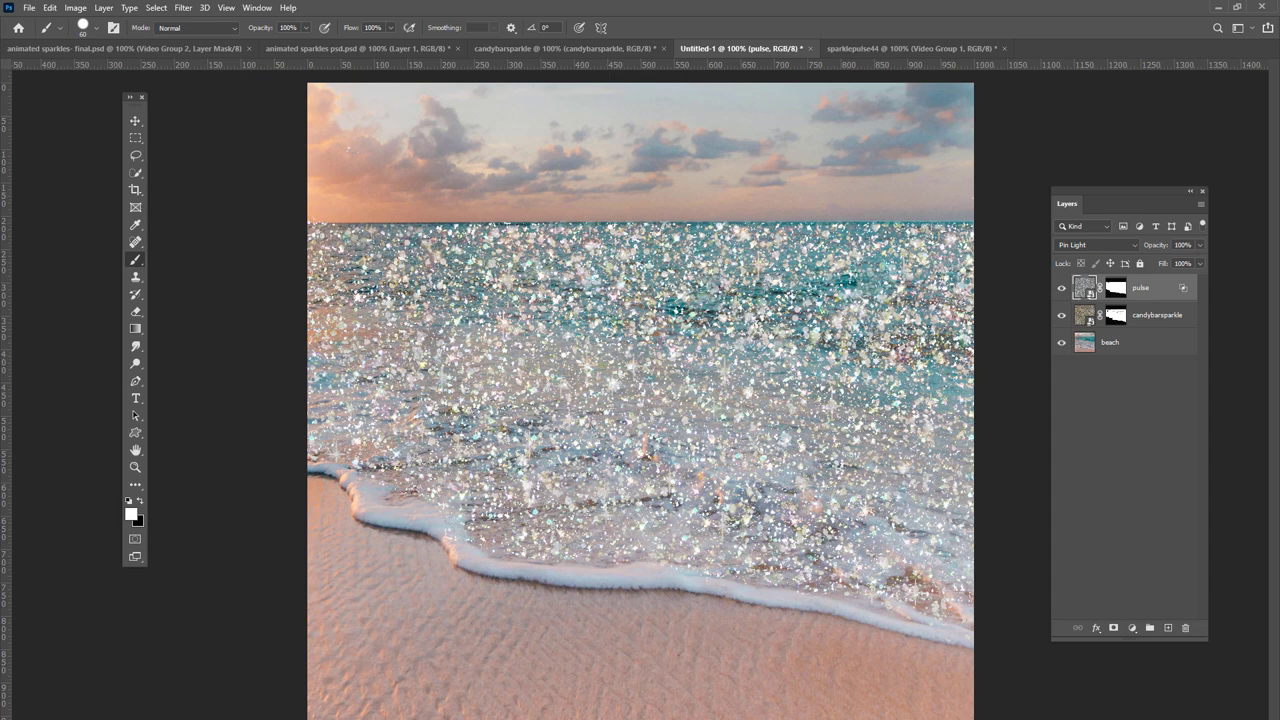
key("ctrl+z")
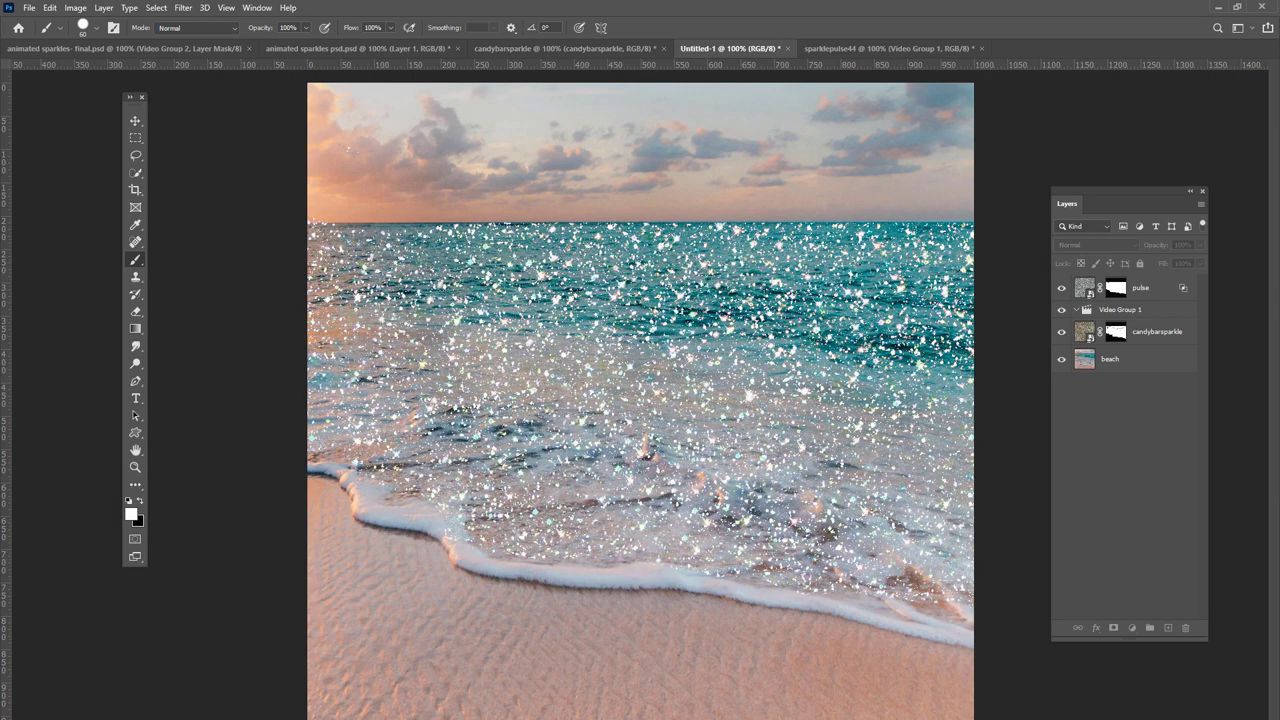
Convert the beach layer to a smart object, view its original contents in beach.psb and close that document.
left_click(1105, 366)
right_click(1147, 362)
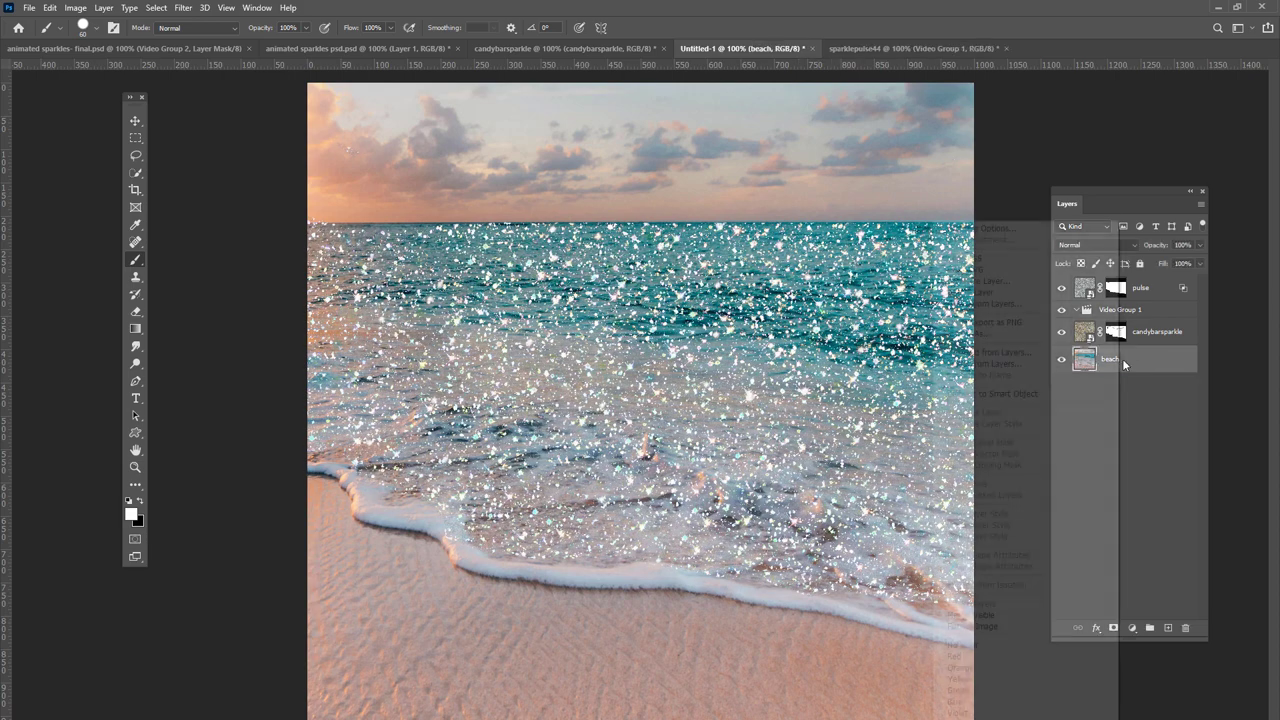
left_click(962, 394)
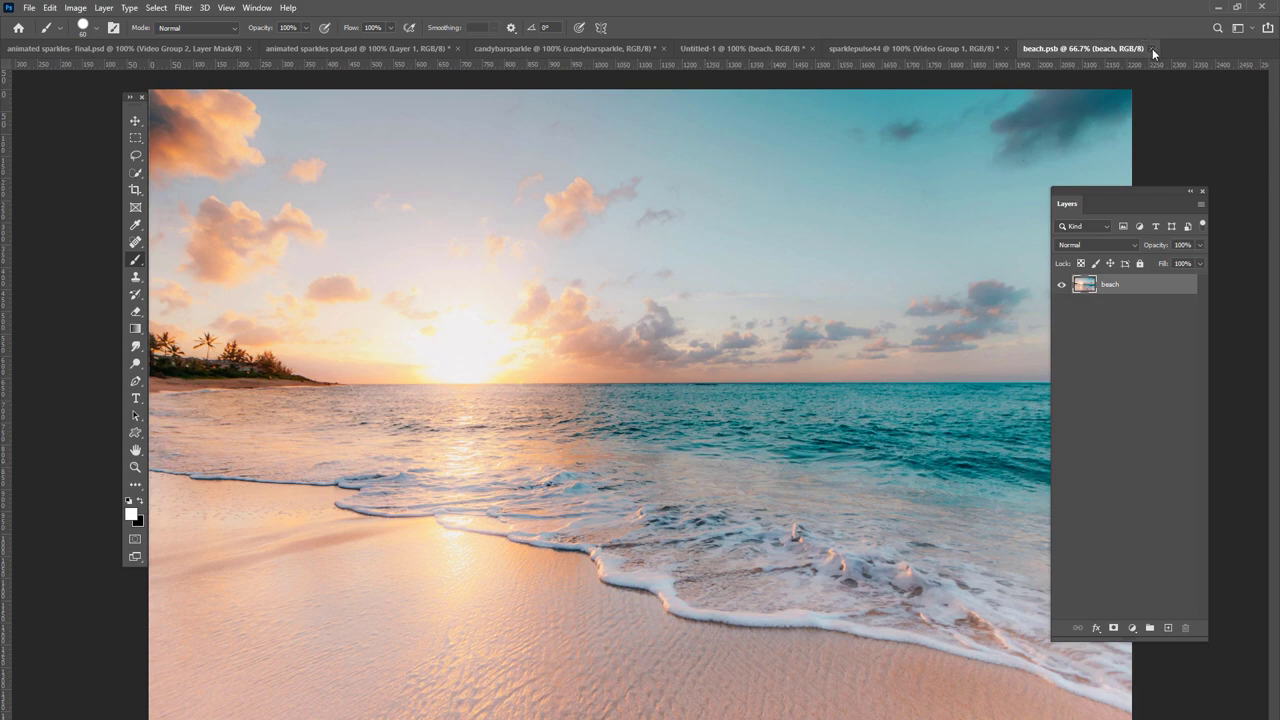
left_click(1153, 49)
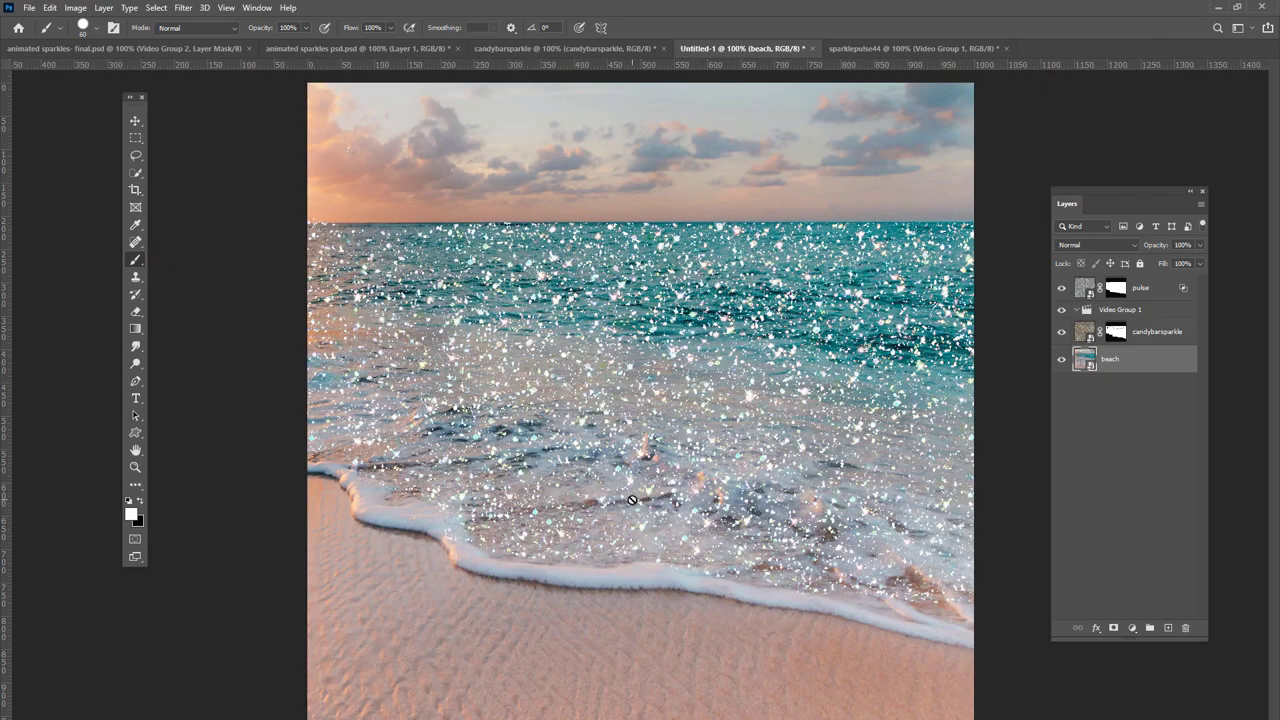